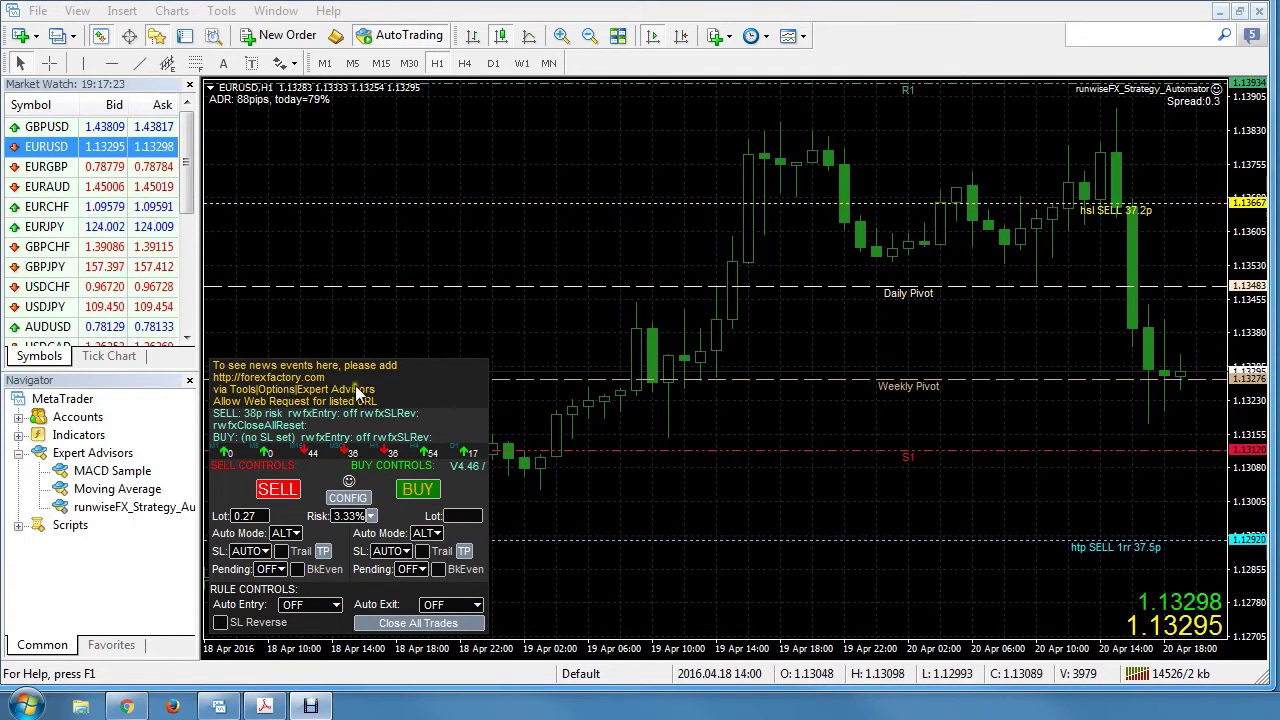
- Allow WebRequest for the listed URLs in the platform's Expert Advisors options
{"action": "left_click", "coordinate": [221, 12]}
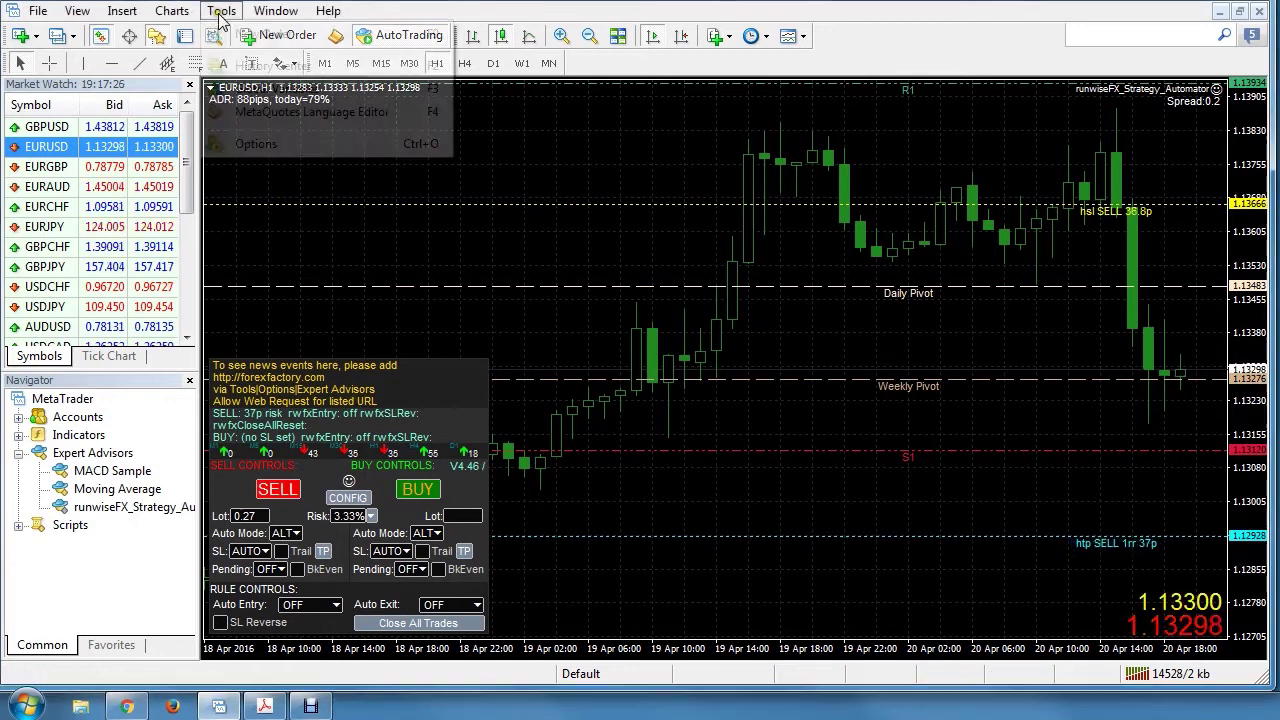
{"action": "left_click", "coordinate": [258, 144]}
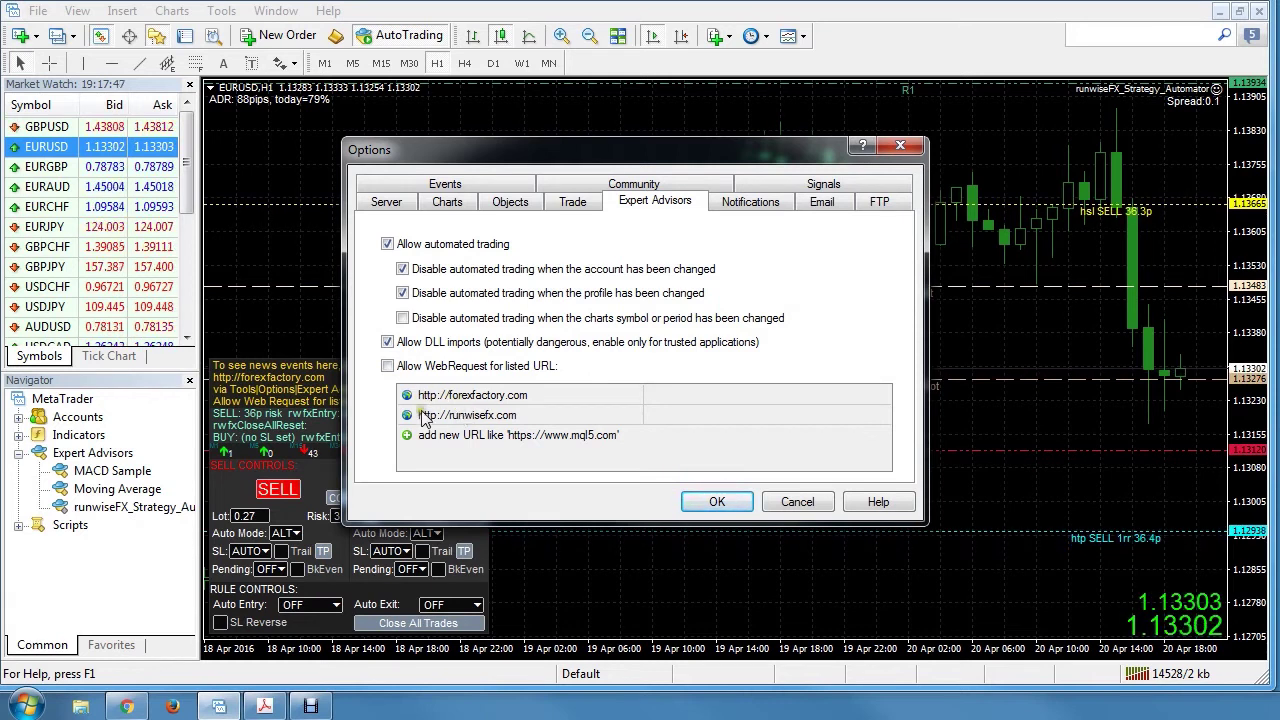
{"action": "left_click", "coordinate": [389, 366]}
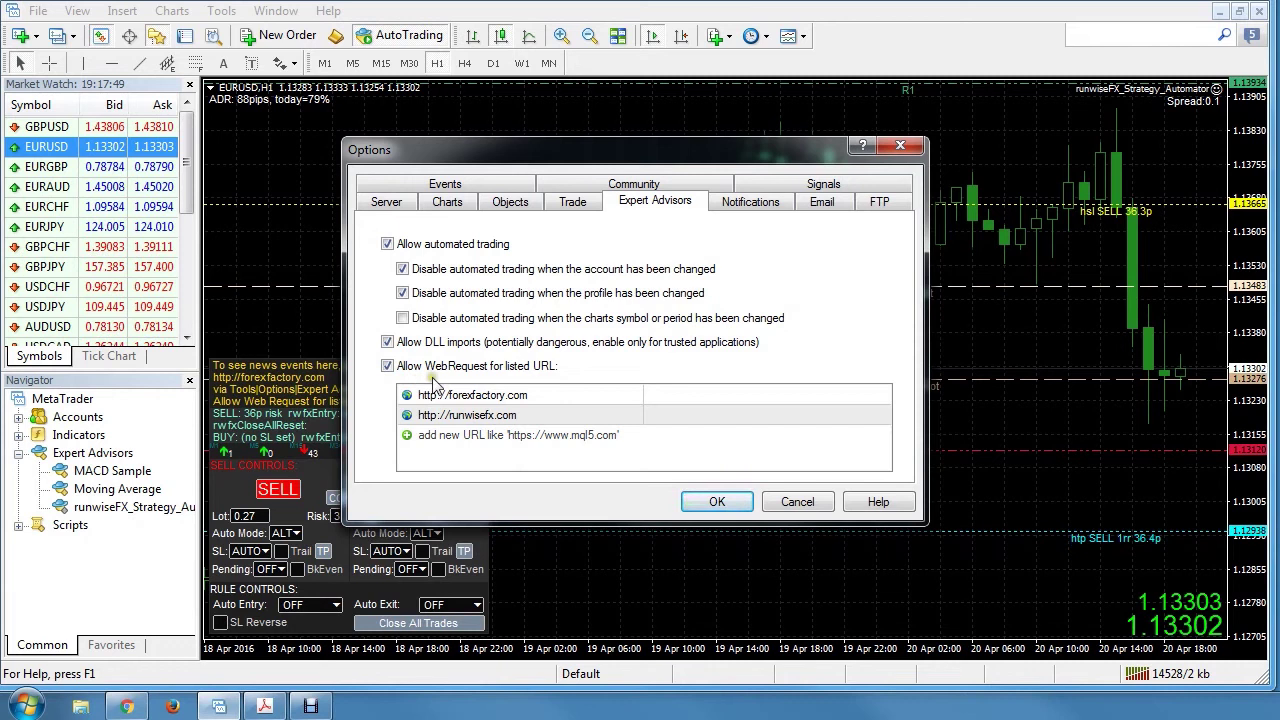
{"action": "left_click", "coordinate": [712, 501]}
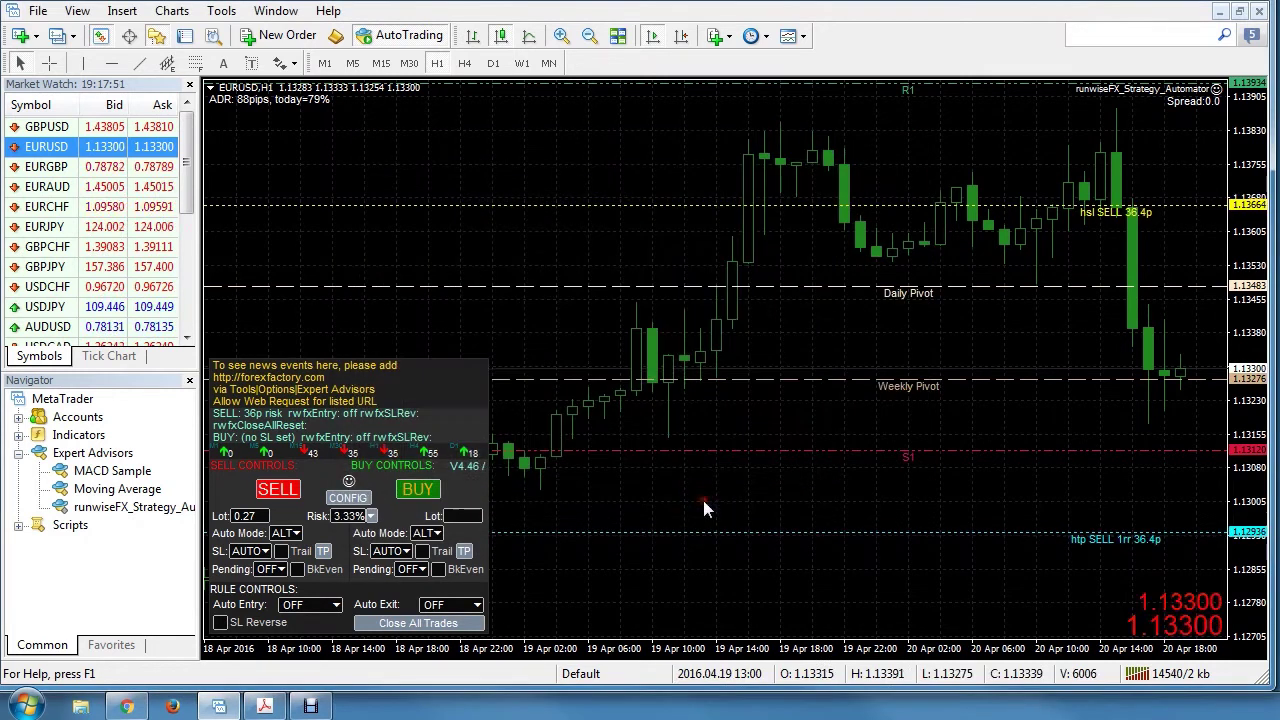
- Run News Capture from the strategy automator's configuration tools and close the tools window
{"action": "left_click", "coordinate": [350, 498]}
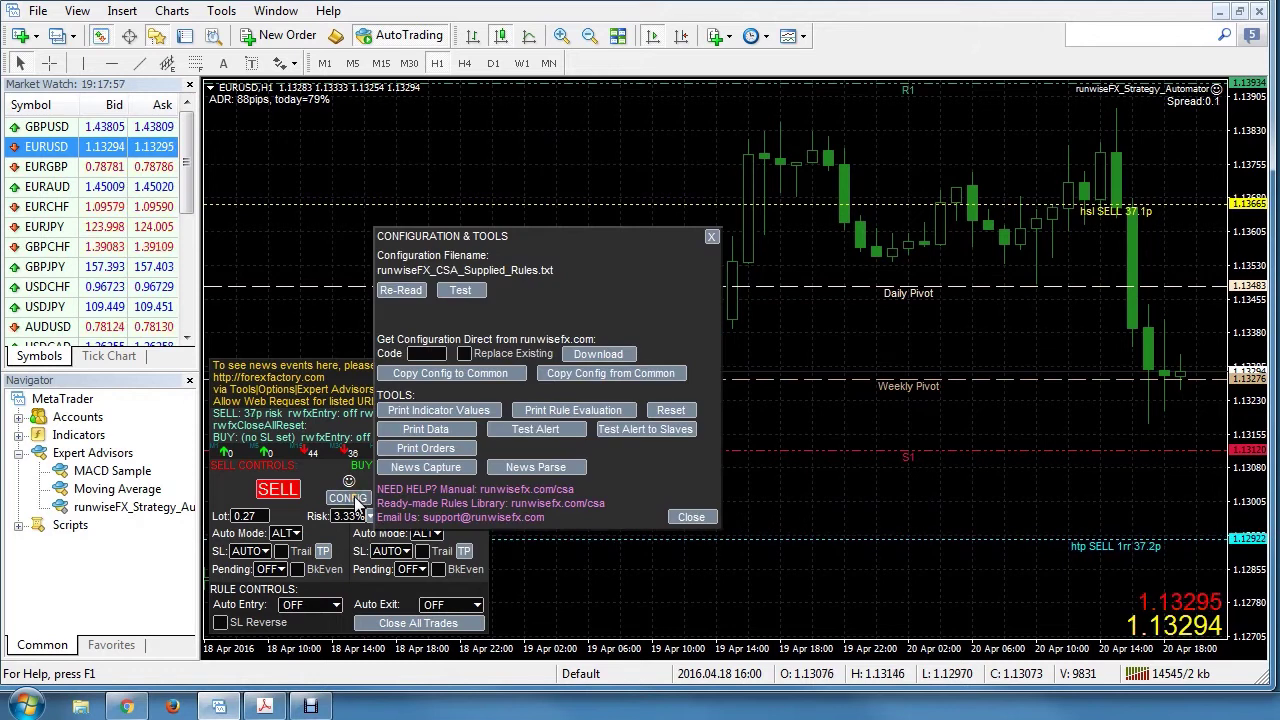
{"action": "left_click", "coordinate": [419, 471]}
{"action": "left_click", "coordinate": [690, 516]}
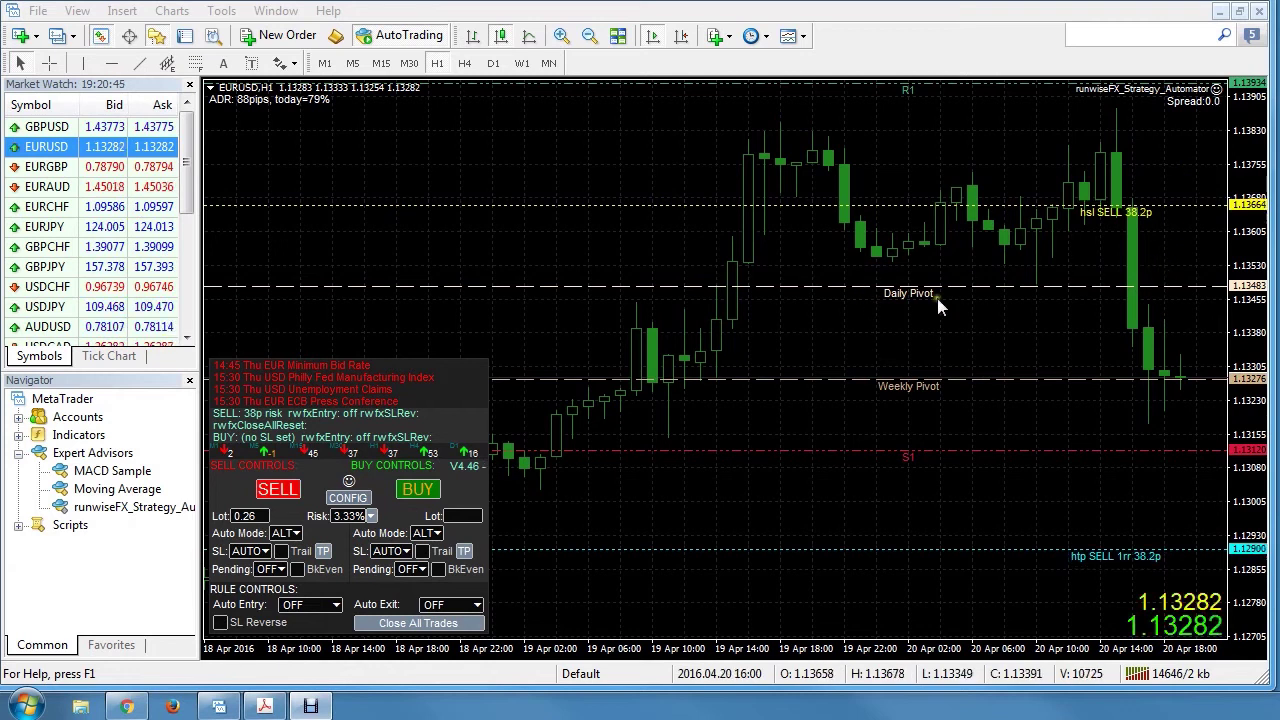
- Examine the Box_corner placement options in the chart expert's input settings, leaving without changes
{"action": "right_click", "coordinate": [1136, 91]}
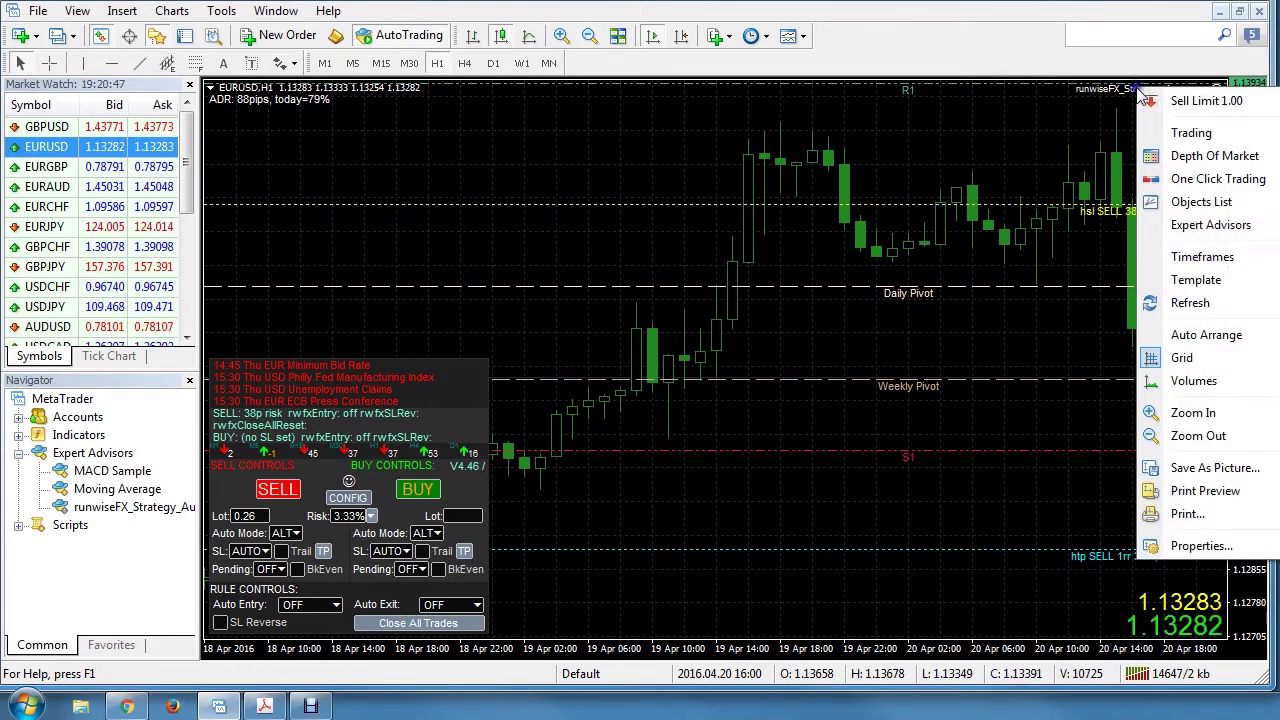
{"action": "mouse_move", "coordinate": [1230, 228]}
{"action": "left_click", "coordinate": [1085, 228]}
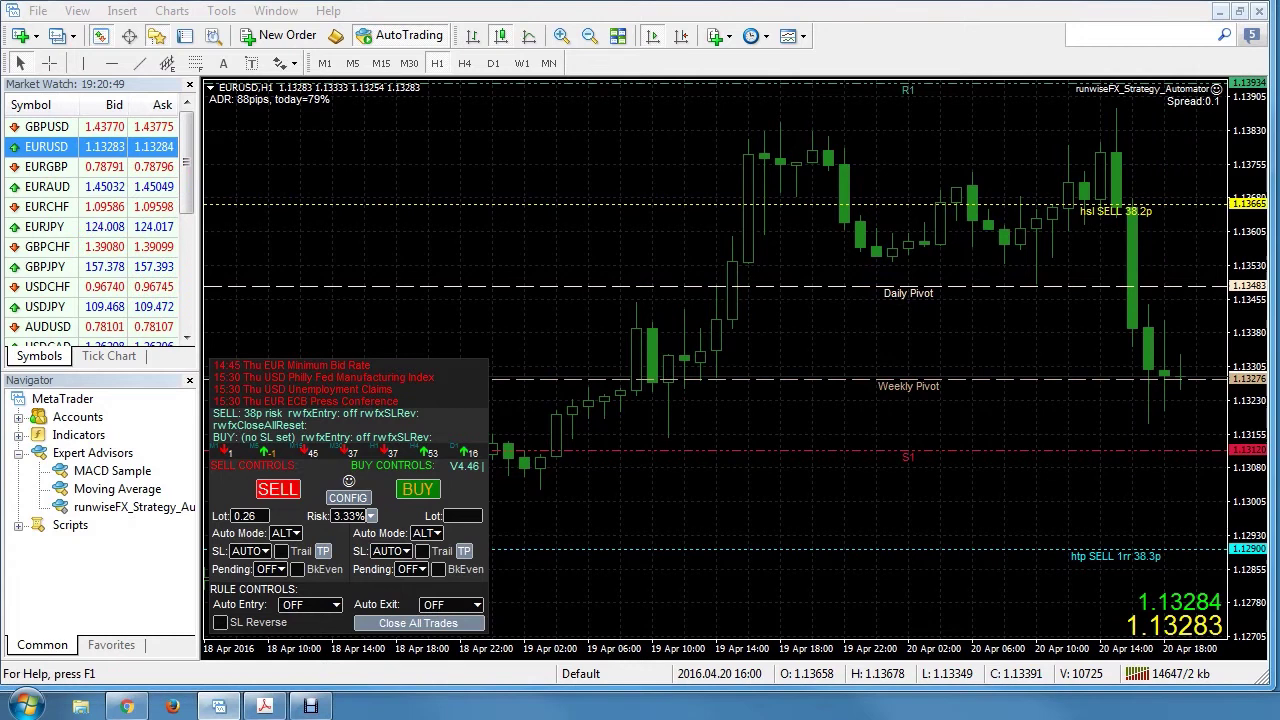
{"action": "left_click_drag", "start_coordinate": [955, 182], "coordinate": [950, 335]}
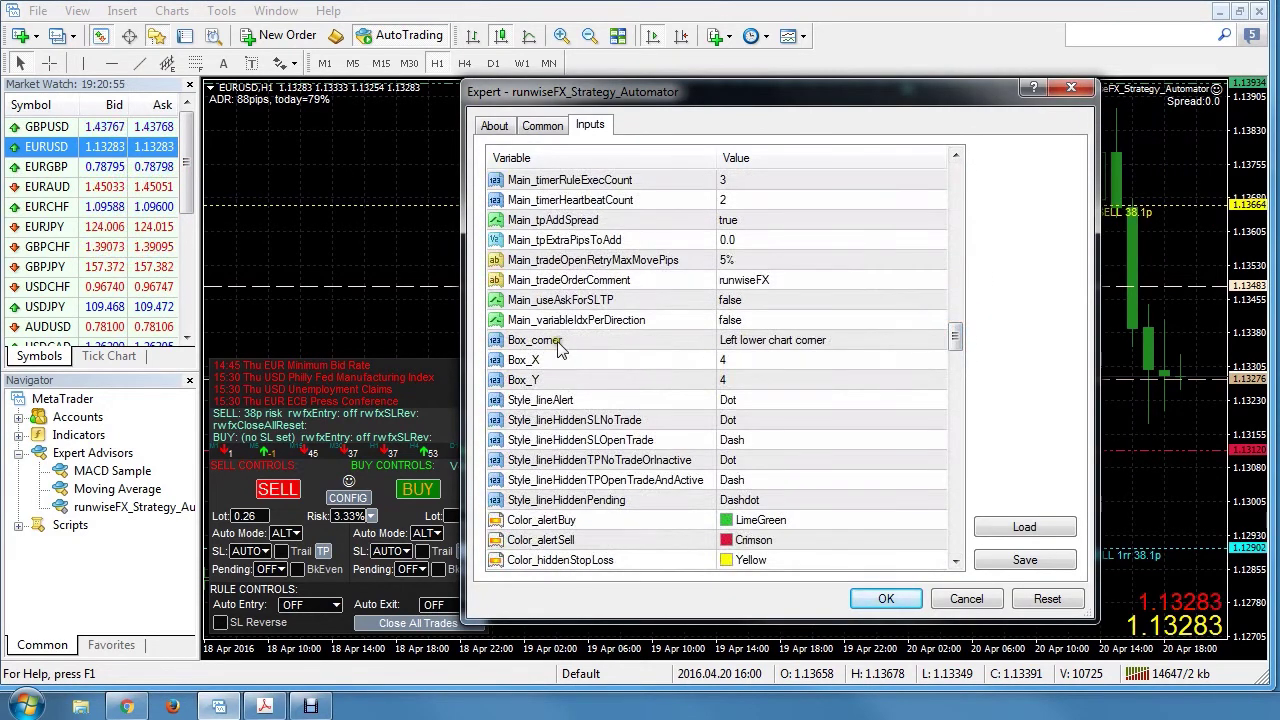
{"action": "left_click", "coordinate": [895, 339]}
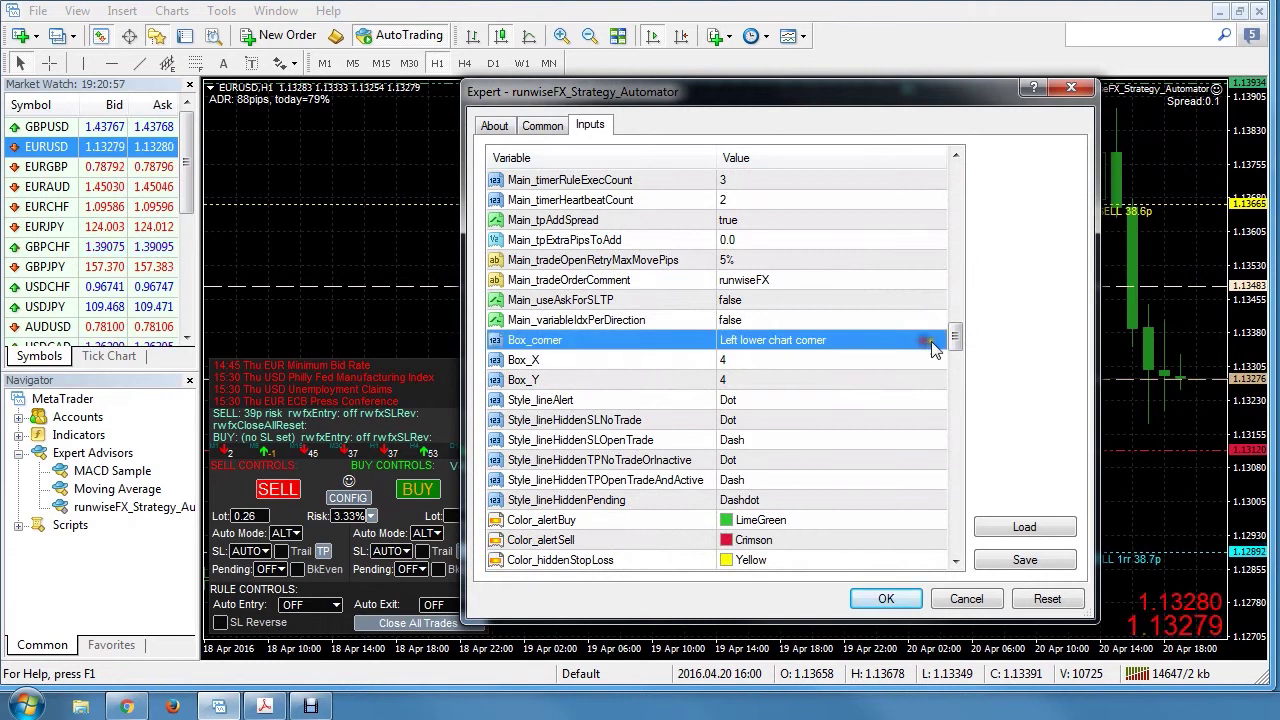
{"action": "left_click", "coordinate": [937, 346]}
{"action": "left_click", "coordinate": [937, 344]}
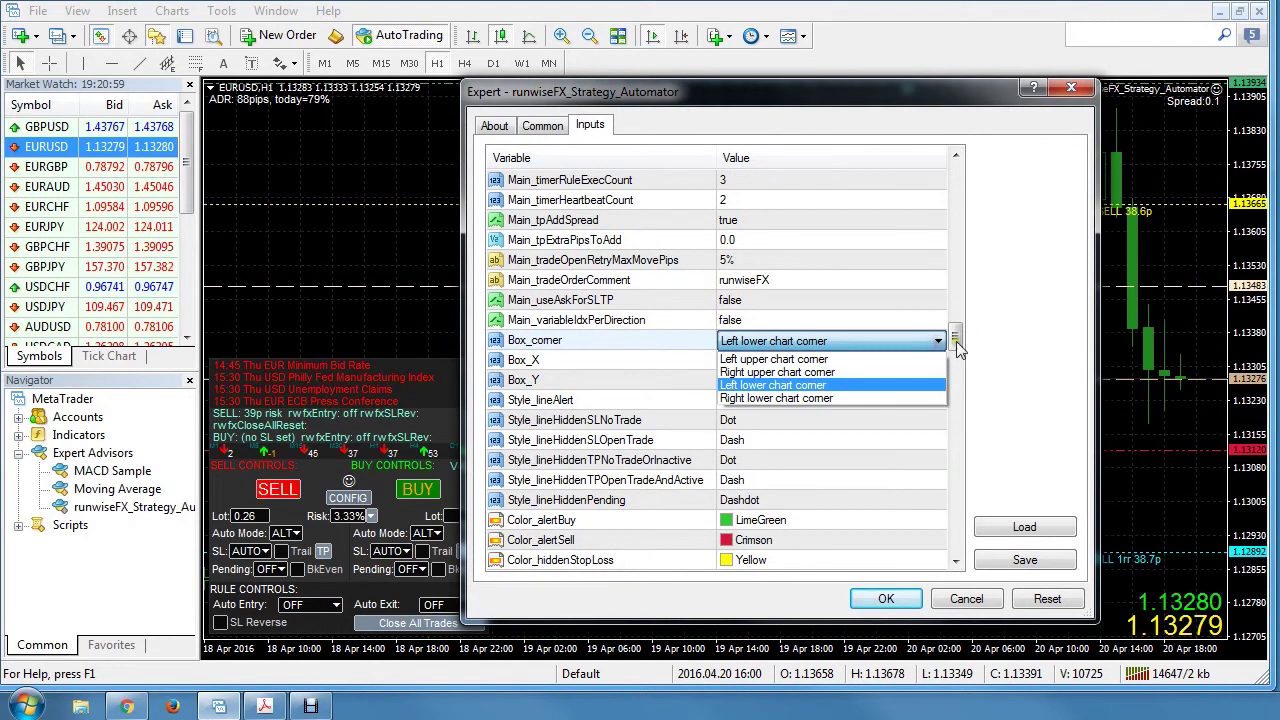
{"action": "left_click", "coordinate": [957, 345]}
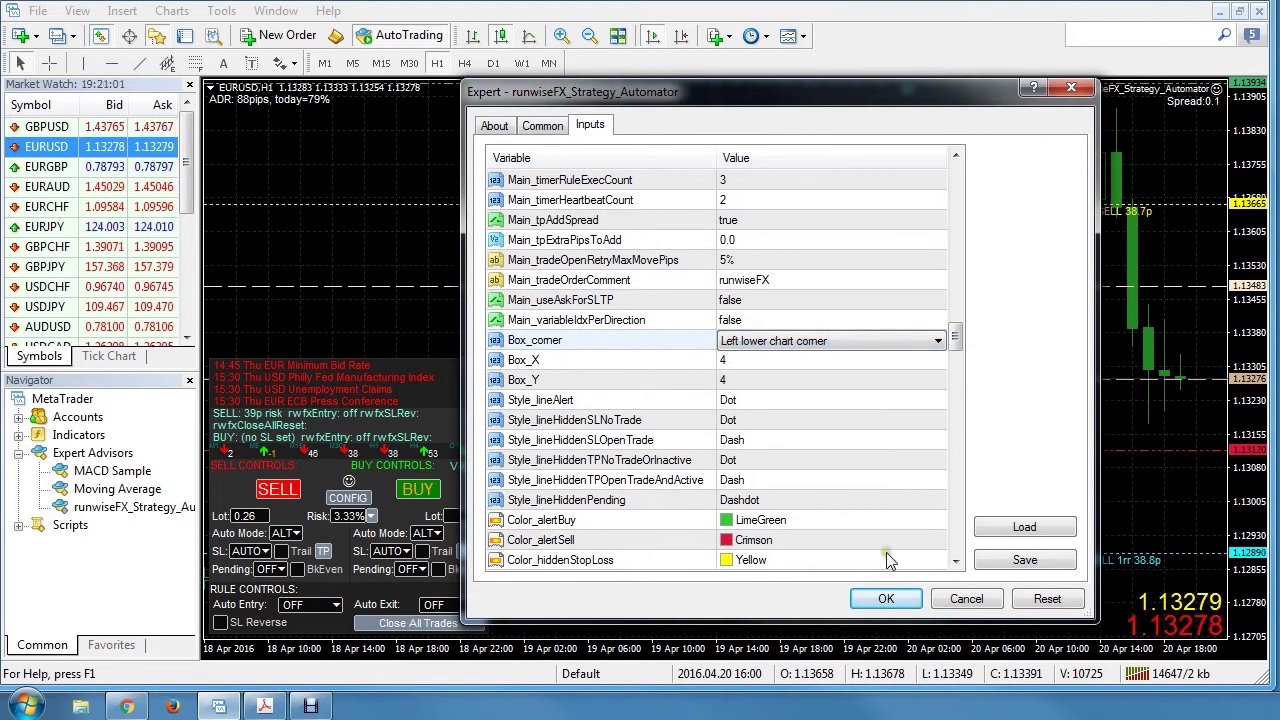
{"action": "left_click", "coordinate": [976, 602]}
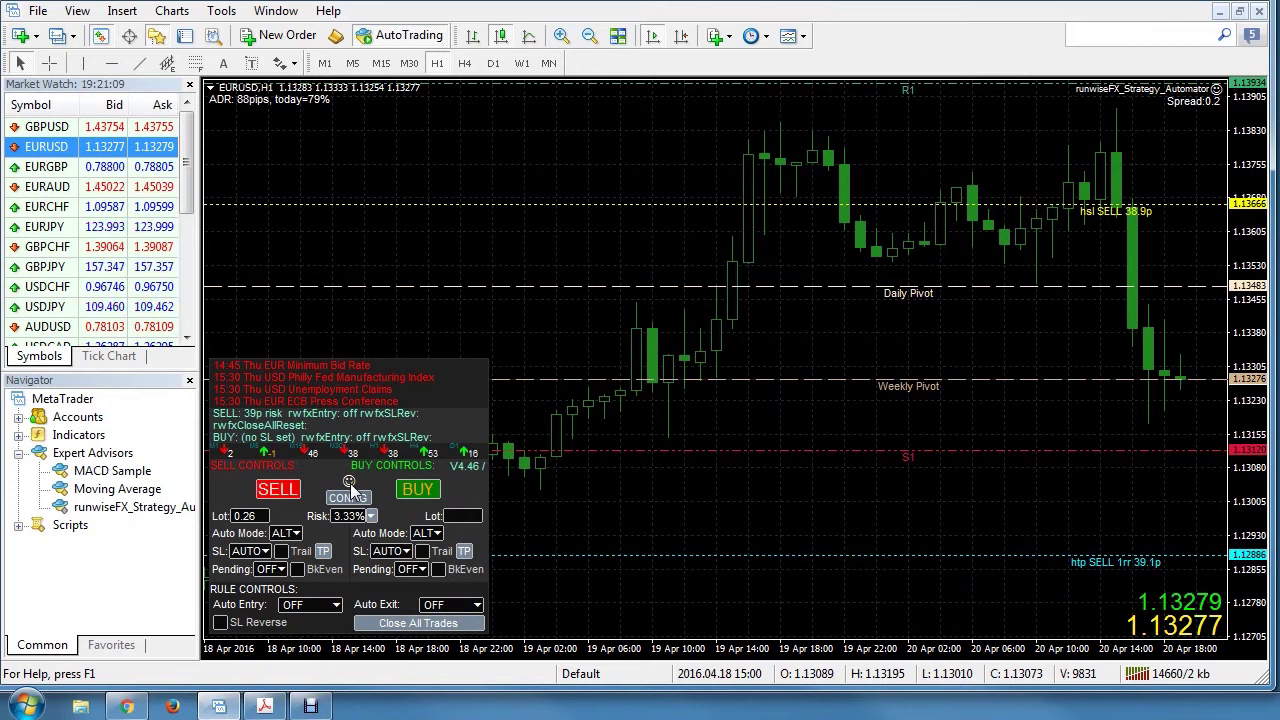
- Check the live trading and DLL import permissions in the chart expert's common properties, leaving without changes
{"action": "left_click", "coordinate": [368, 44]}
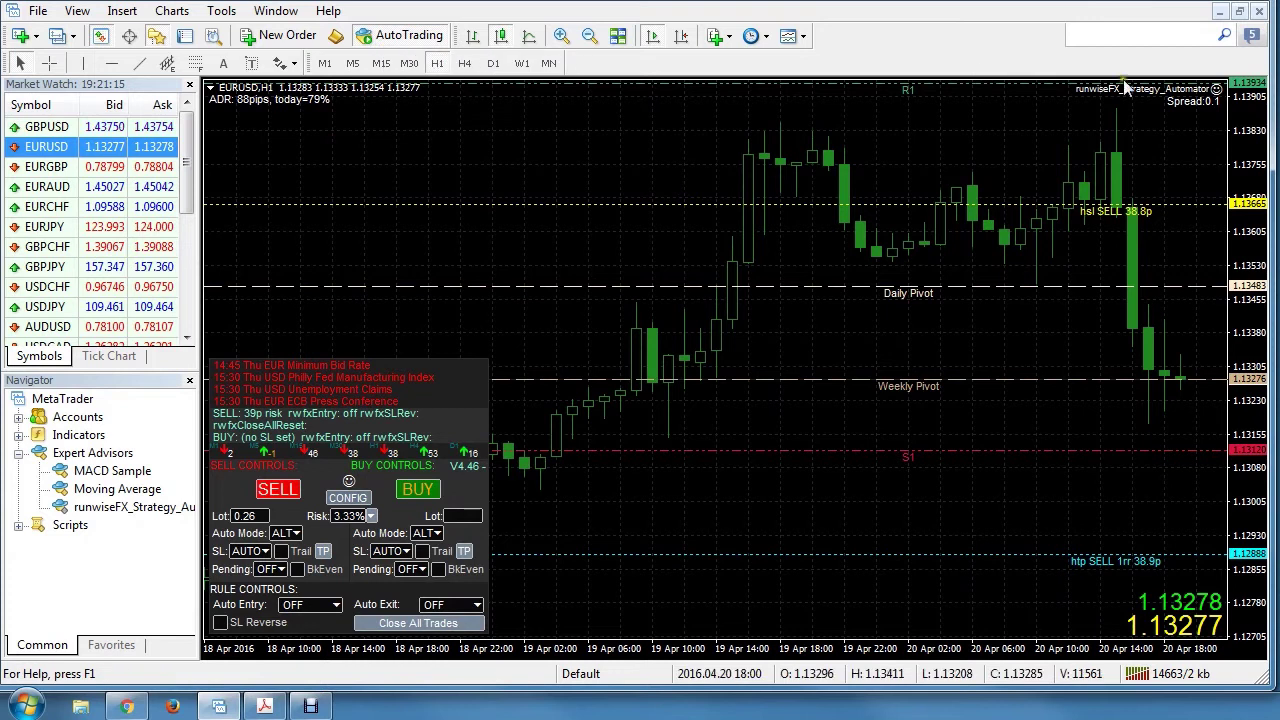
{"action": "right_click", "coordinate": [1195, 102]}
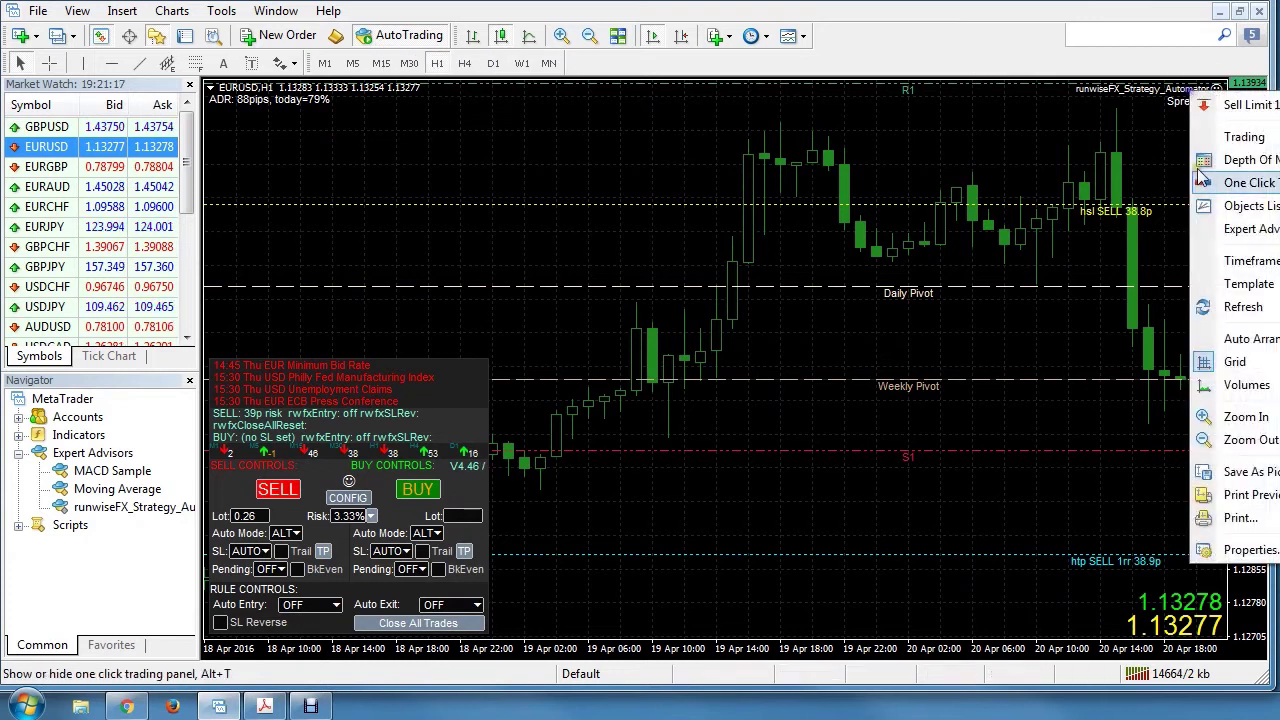
{"action": "left_click", "coordinate": [1245, 228]}
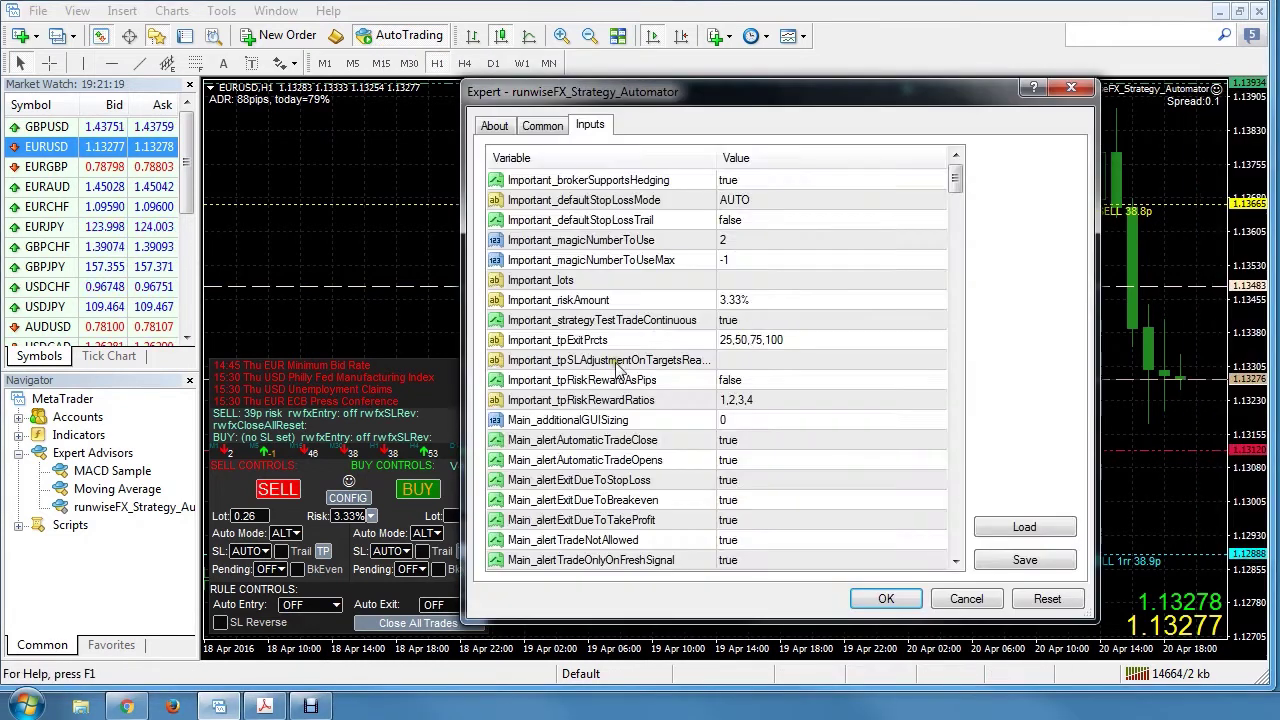
{"action": "left_click", "coordinate": [542, 125]}
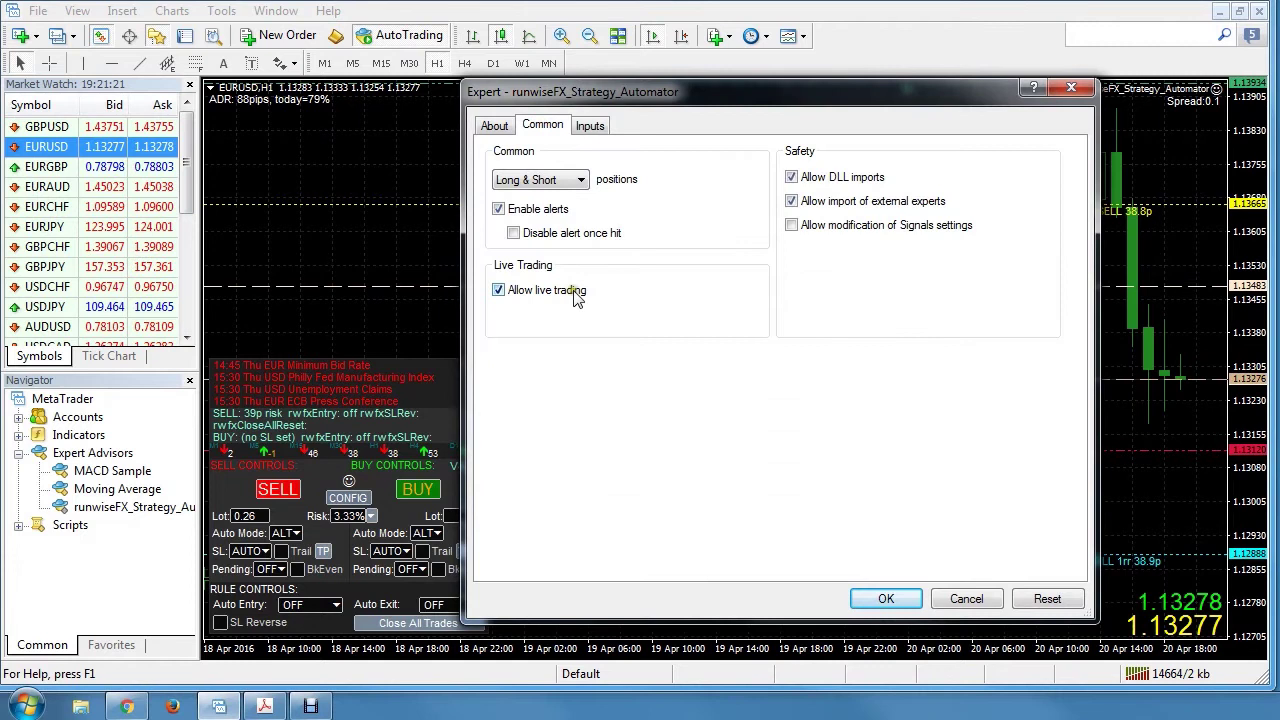
{"action": "left_click", "coordinate": [966, 599]}
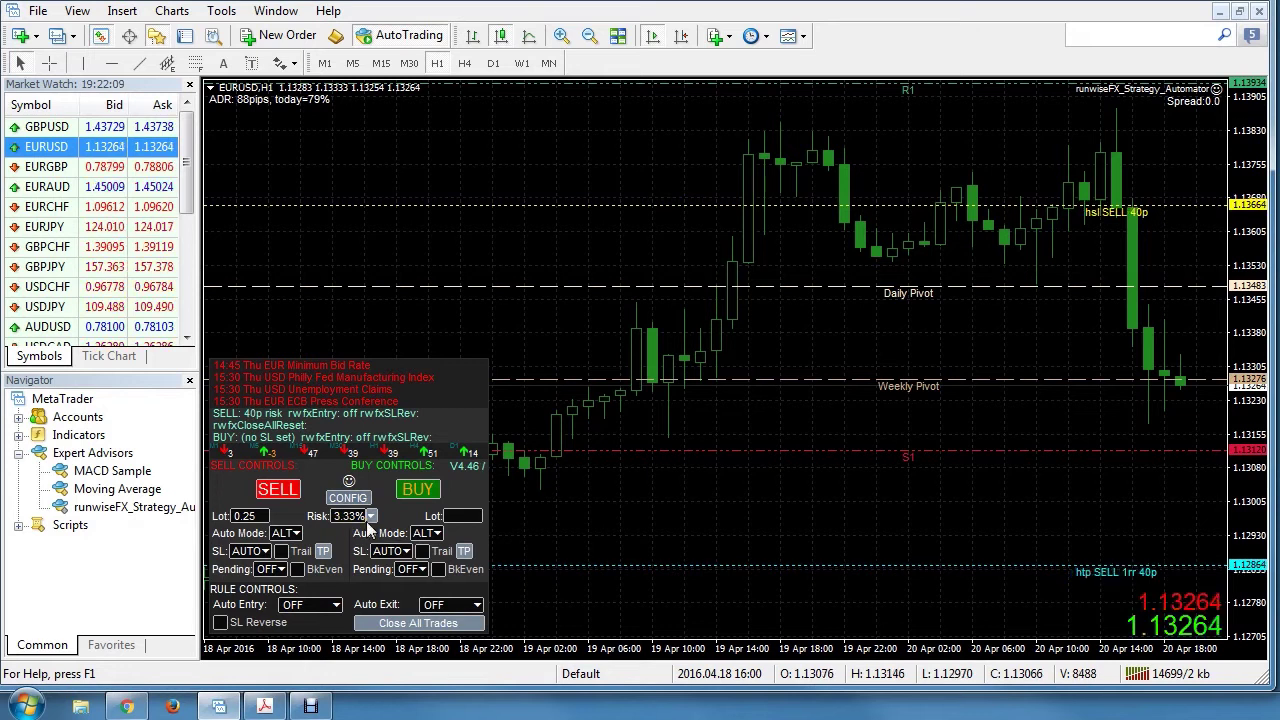
- Clear Important_riskAmount and set Important_lots to 0.2 in the chart expert's inputs
{"action": "right_click", "coordinate": [1140, 92]}
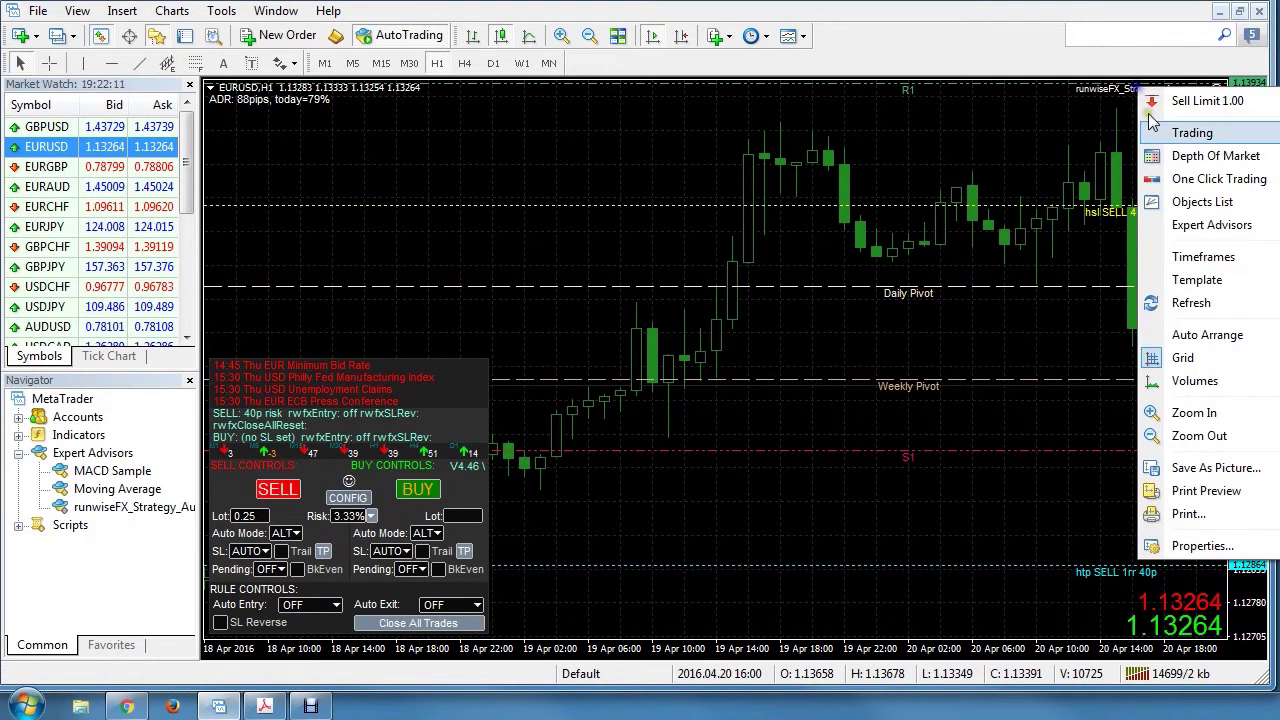
{"action": "key", "text": "F7"}
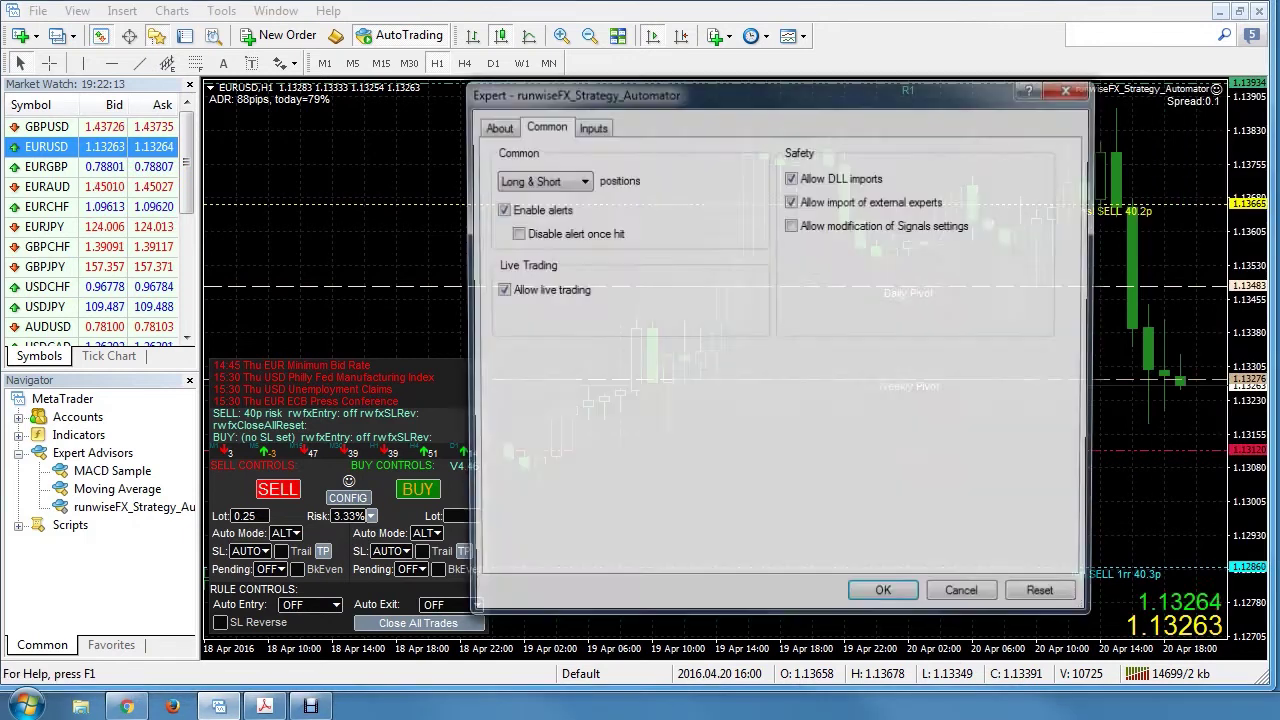
{"action": "left_click", "coordinate": [589, 126]}
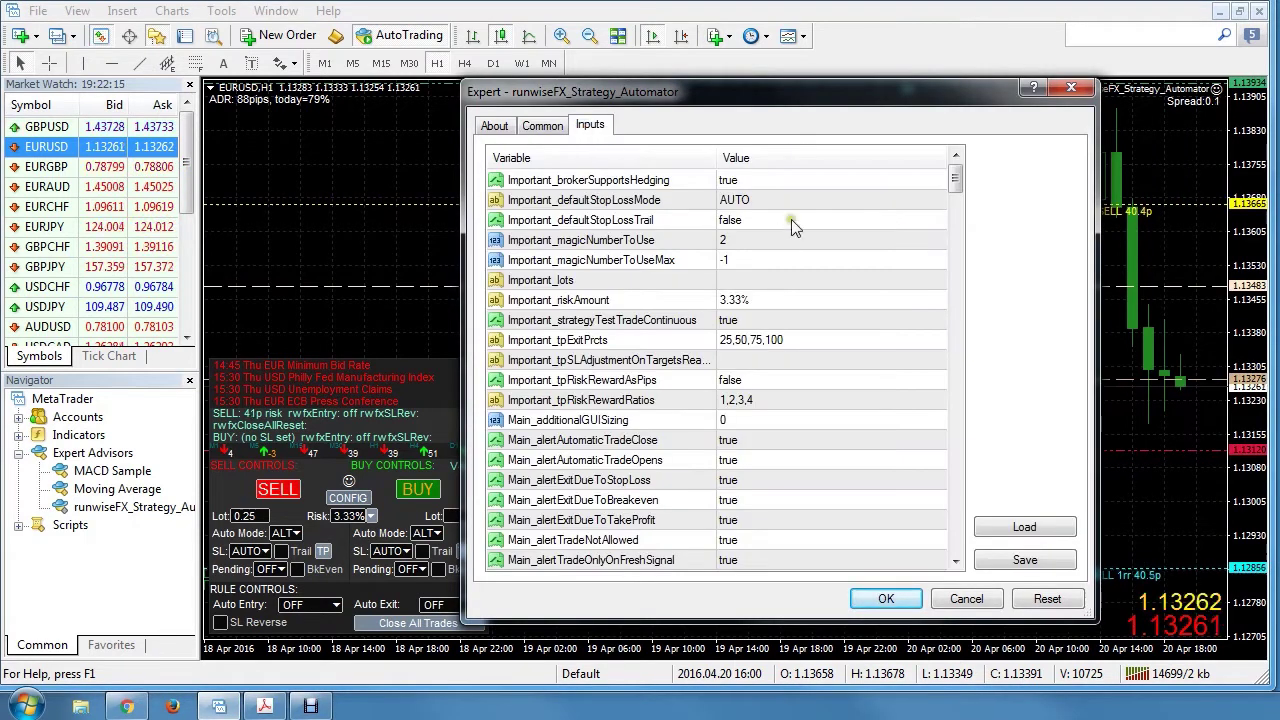
{"action": "double_click", "coordinate": [750, 301]}
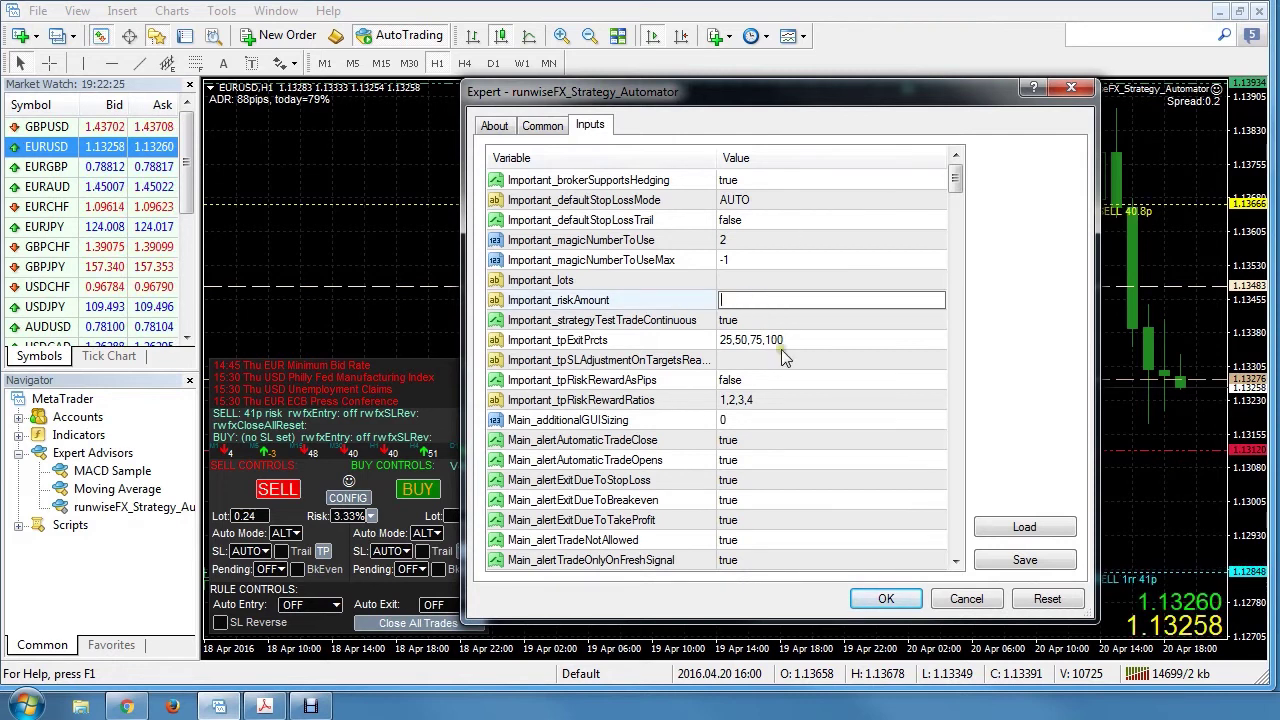
{"action": "double_click", "coordinate": [735, 281]}
{"action": "type", "text": "0.2"}
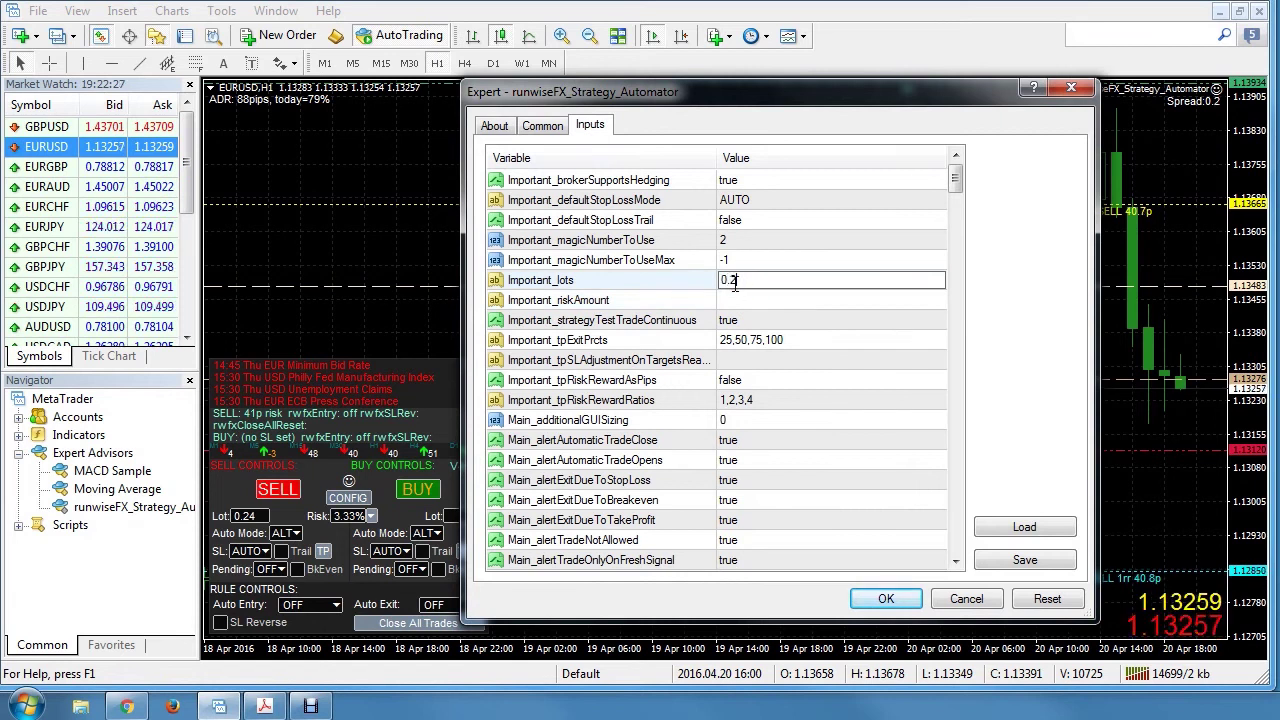
{"action": "left_click", "coordinate": [887, 602]}
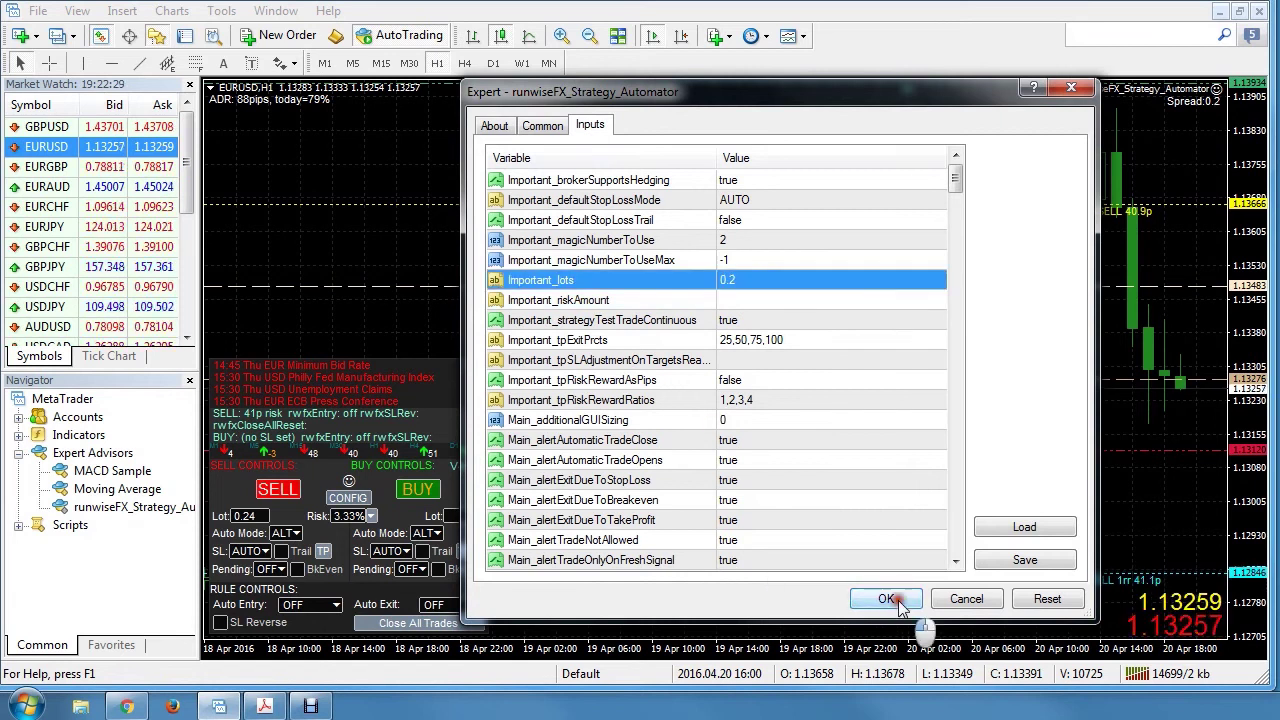
{"action": "left_click", "coordinate": [887, 599]}
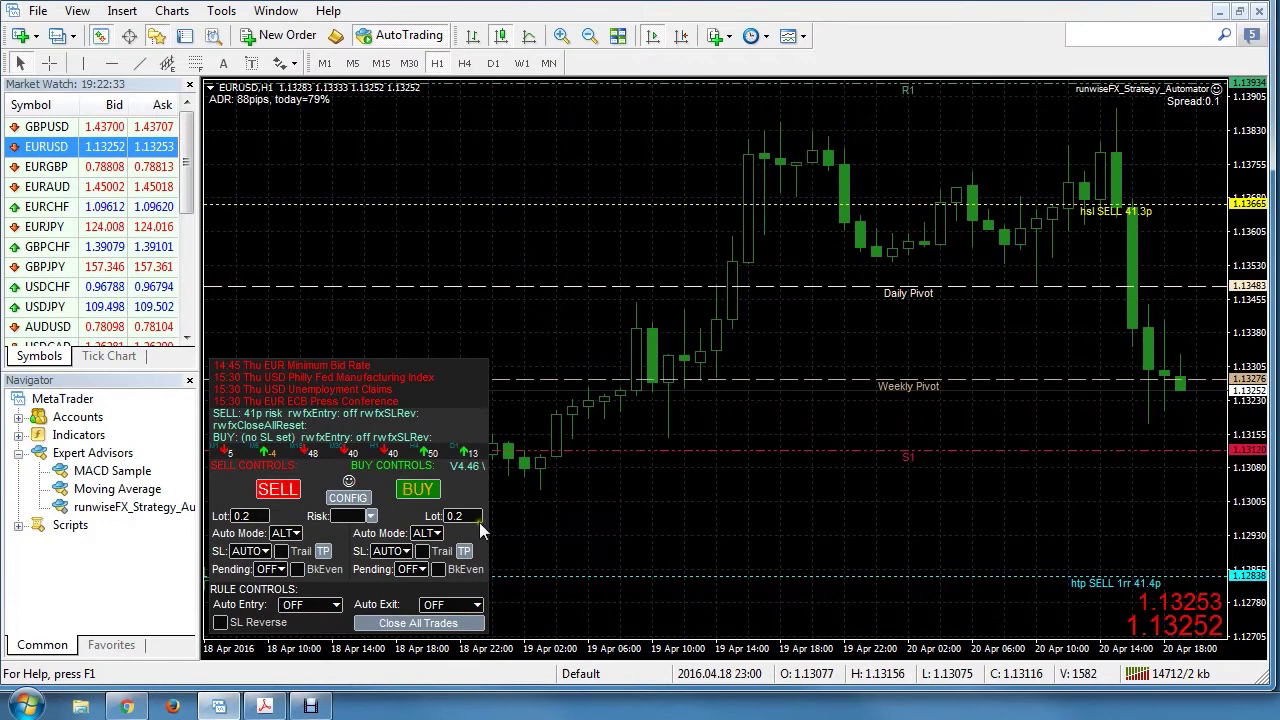
- Set the risk to 3.33% on the chart's trade control panel and inspect the hidden stop loss line
{"action": "left_click", "coordinate": [371, 516]}
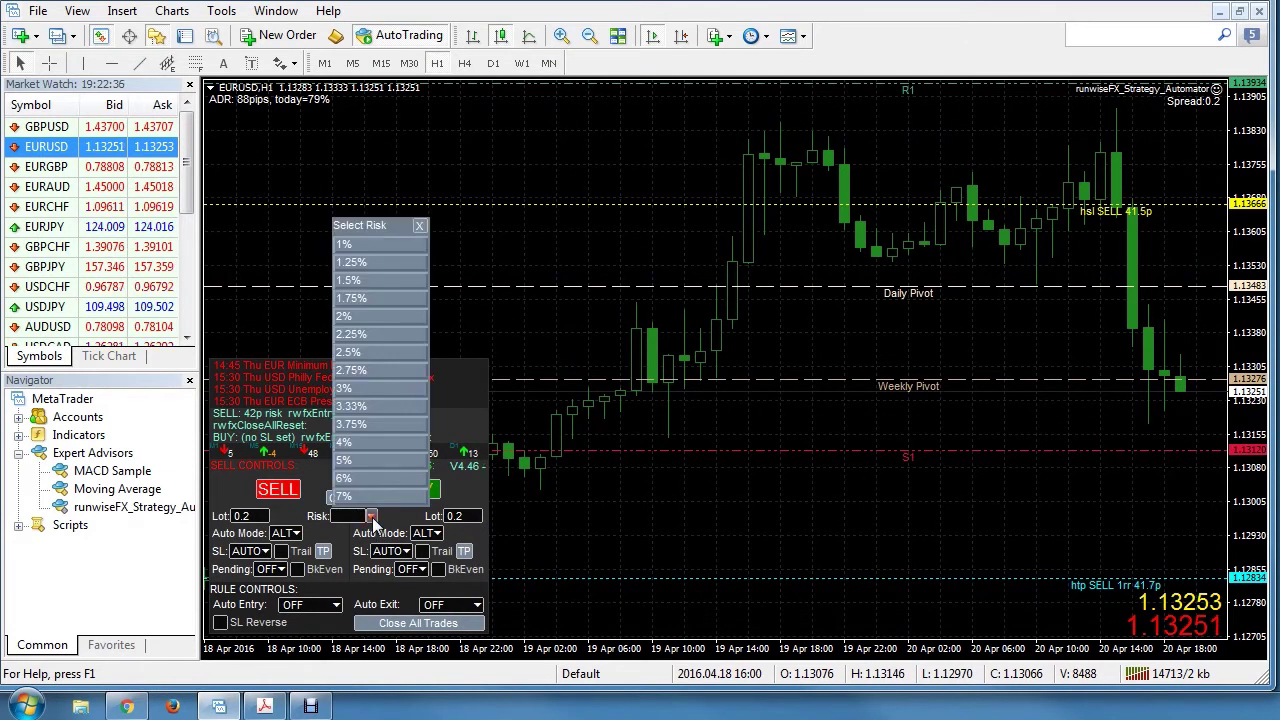
{"action": "left_click", "coordinate": [366, 407]}
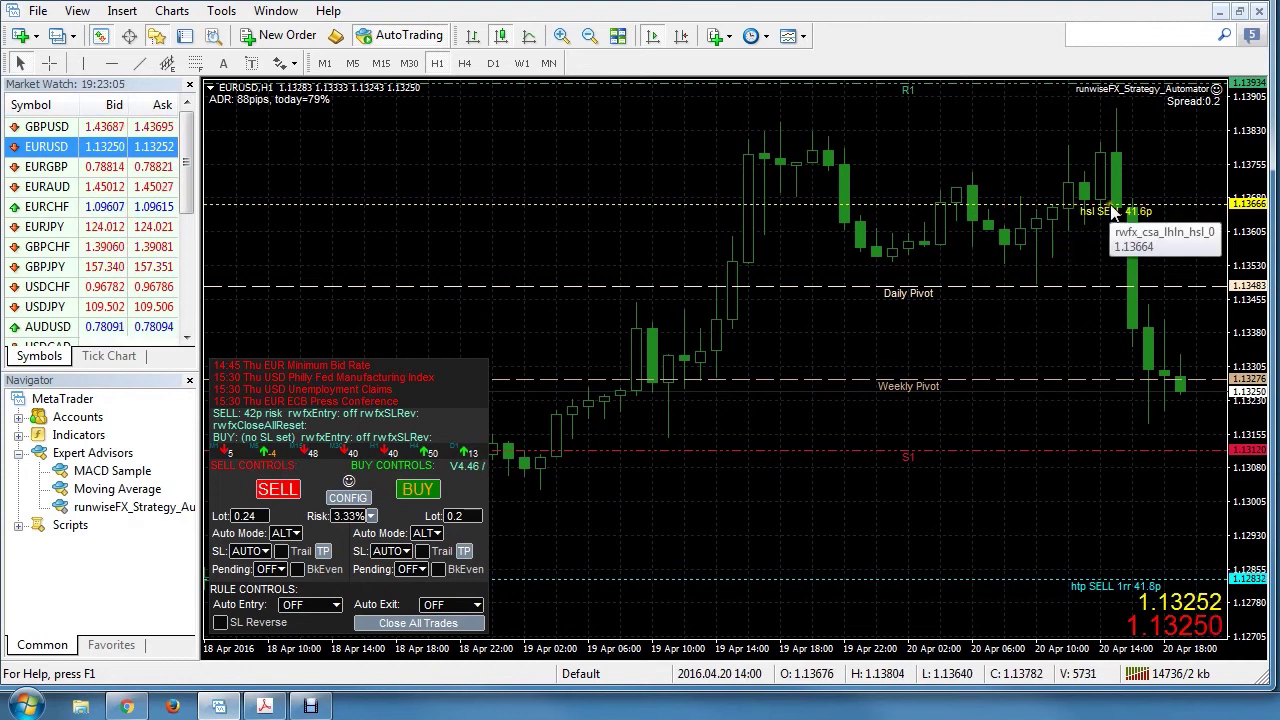
{"action": "mouse_move", "coordinate": [1126, 214]}
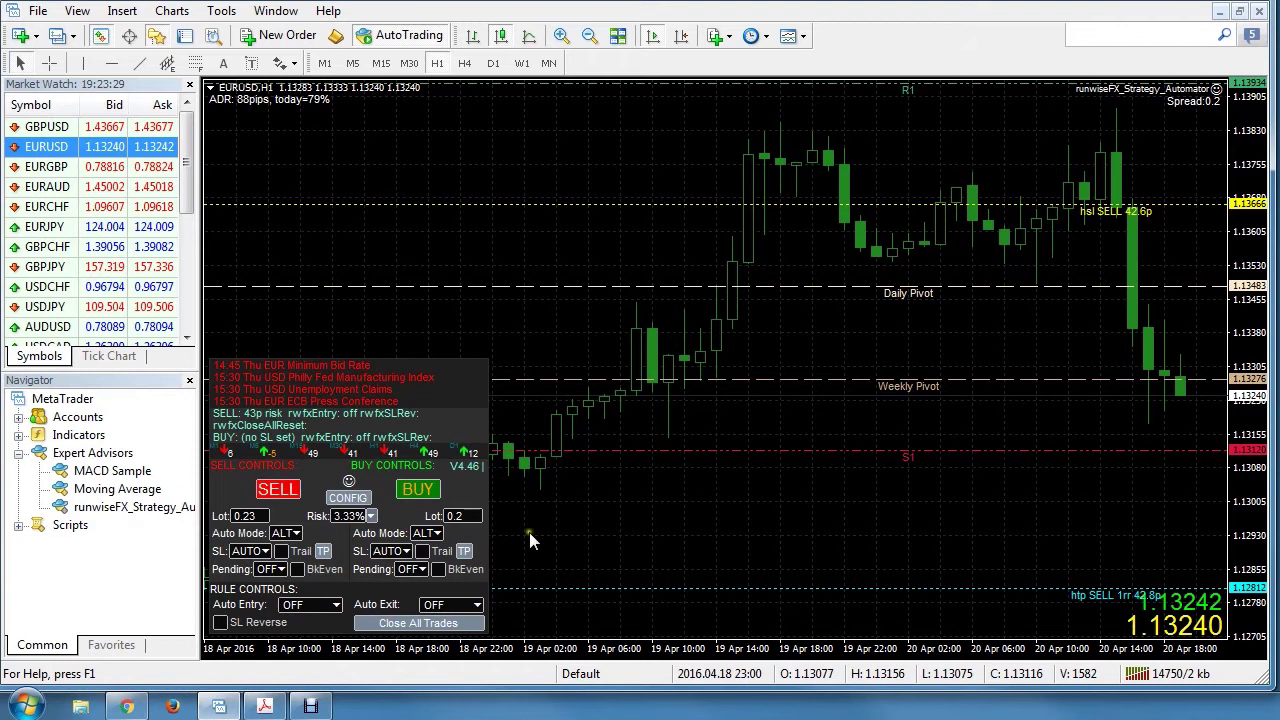
- Set Main_stopLossCalcMethod to Advanced in the chart expert's inputs and apply the change
{"action": "right_click", "coordinate": [1121, 91]}
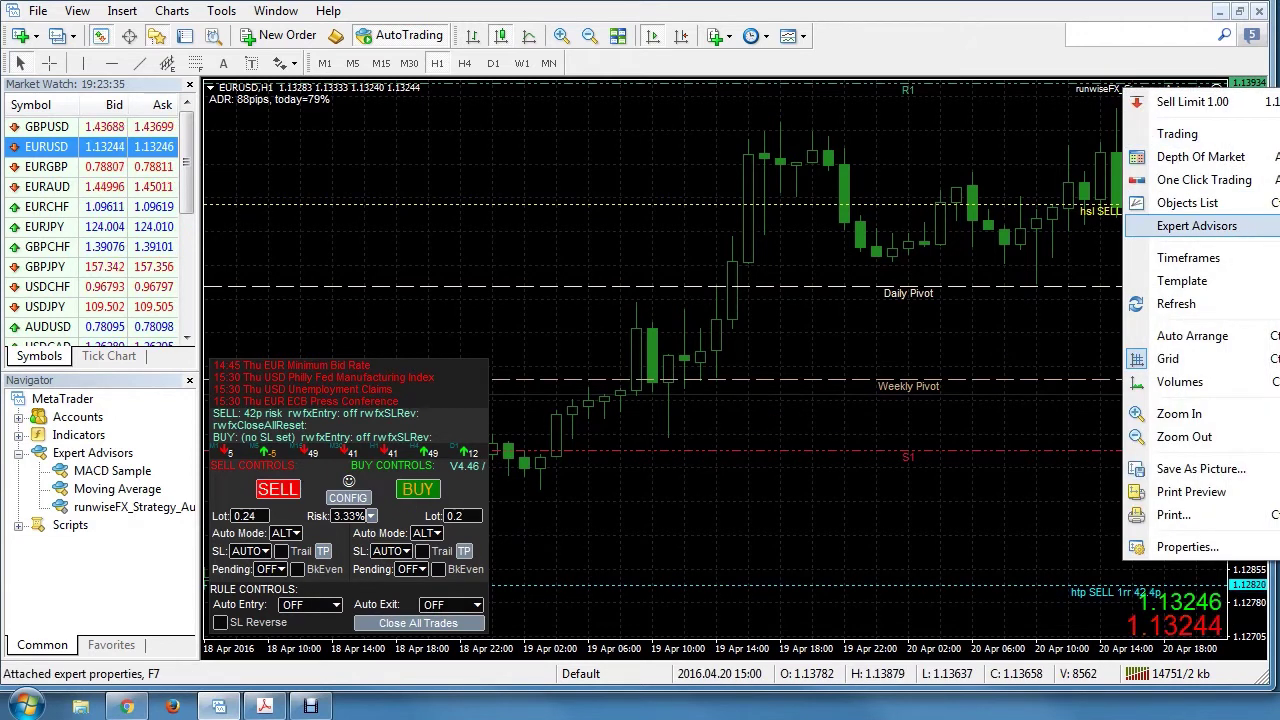
{"action": "key", "text": "Return"}
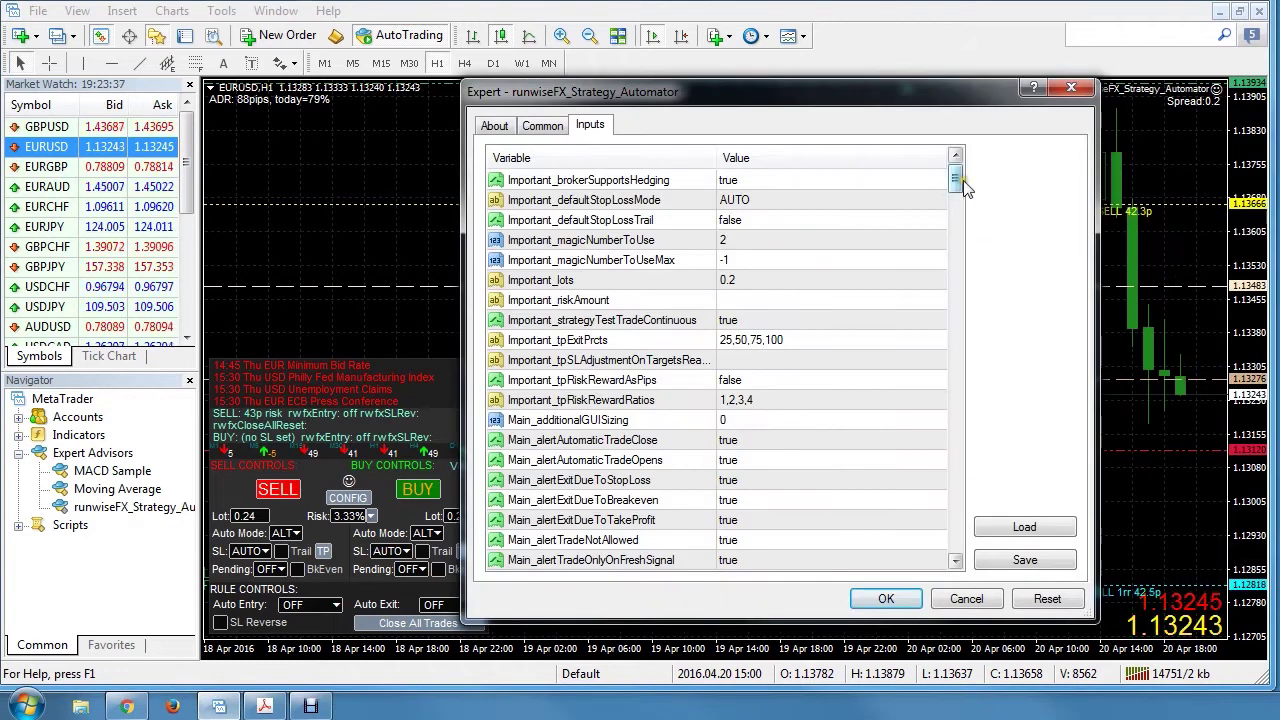
{"action": "left_click_drag", "start_coordinate": [955, 178], "coordinate": [955, 310]}
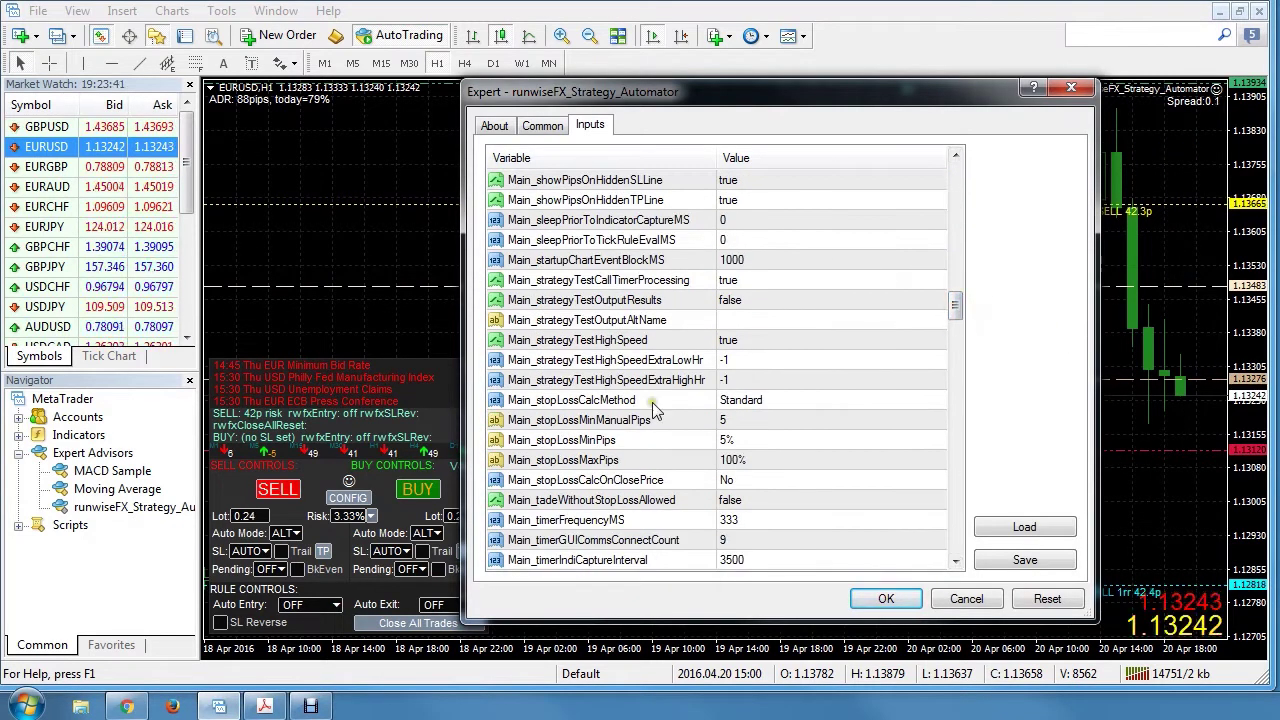
{"action": "left_click", "coordinate": [930, 400]}
{"action": "scroll", "coordinate": [945, 398], "scroll_direction": "down", "scroll_amount": 8}
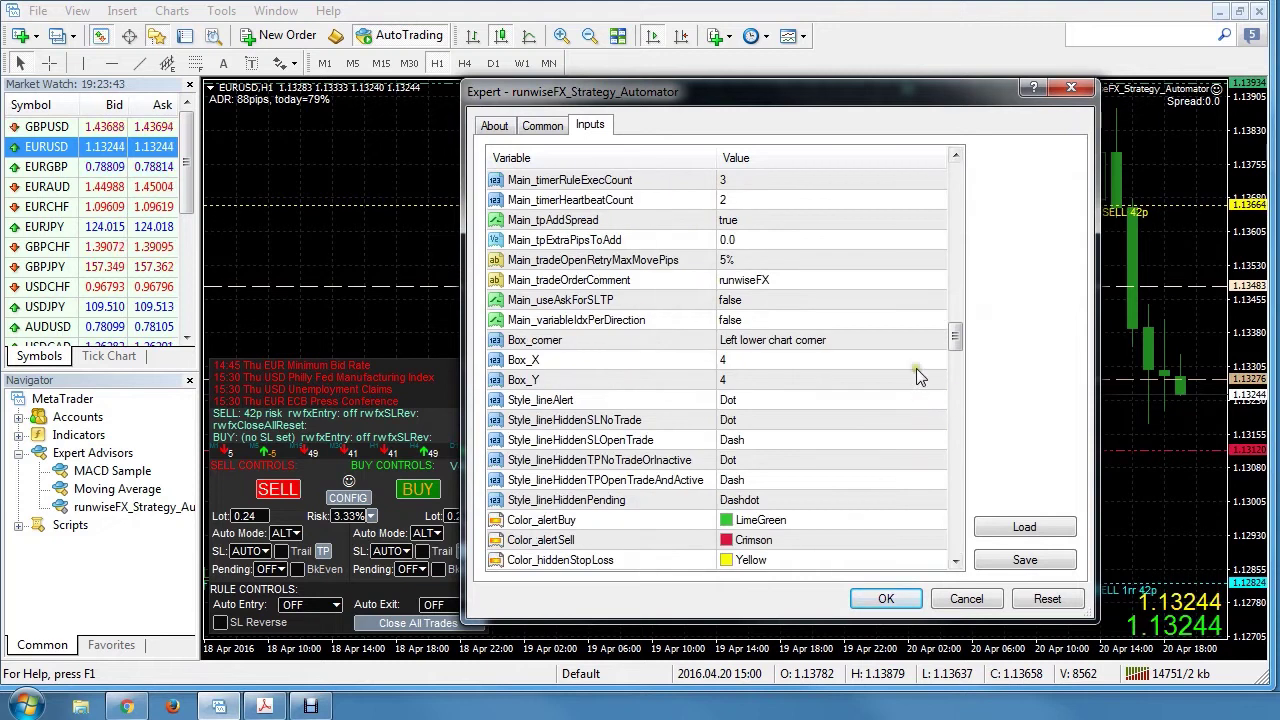
{"action": "scroll", "coordinate": [980, 365], "scroll_direction": "up", "scroll_amount": 5}
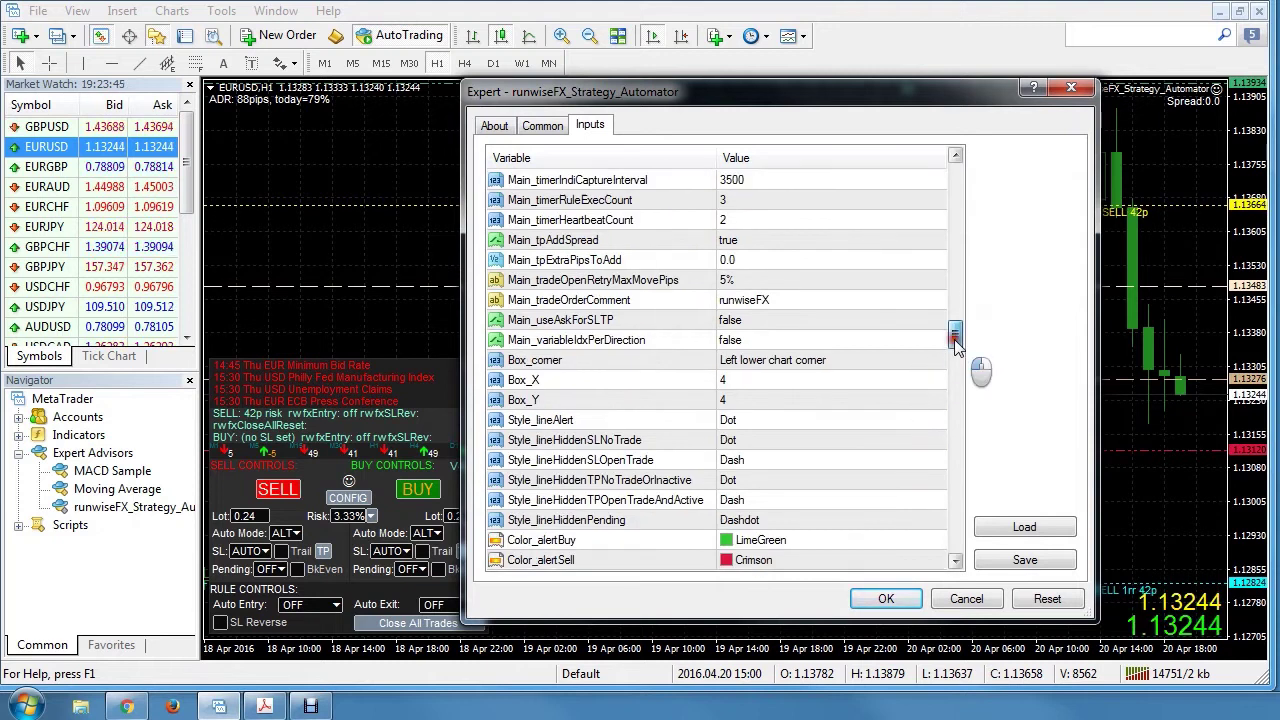
{"action": "left_click", "coordinate": [934, 283]}
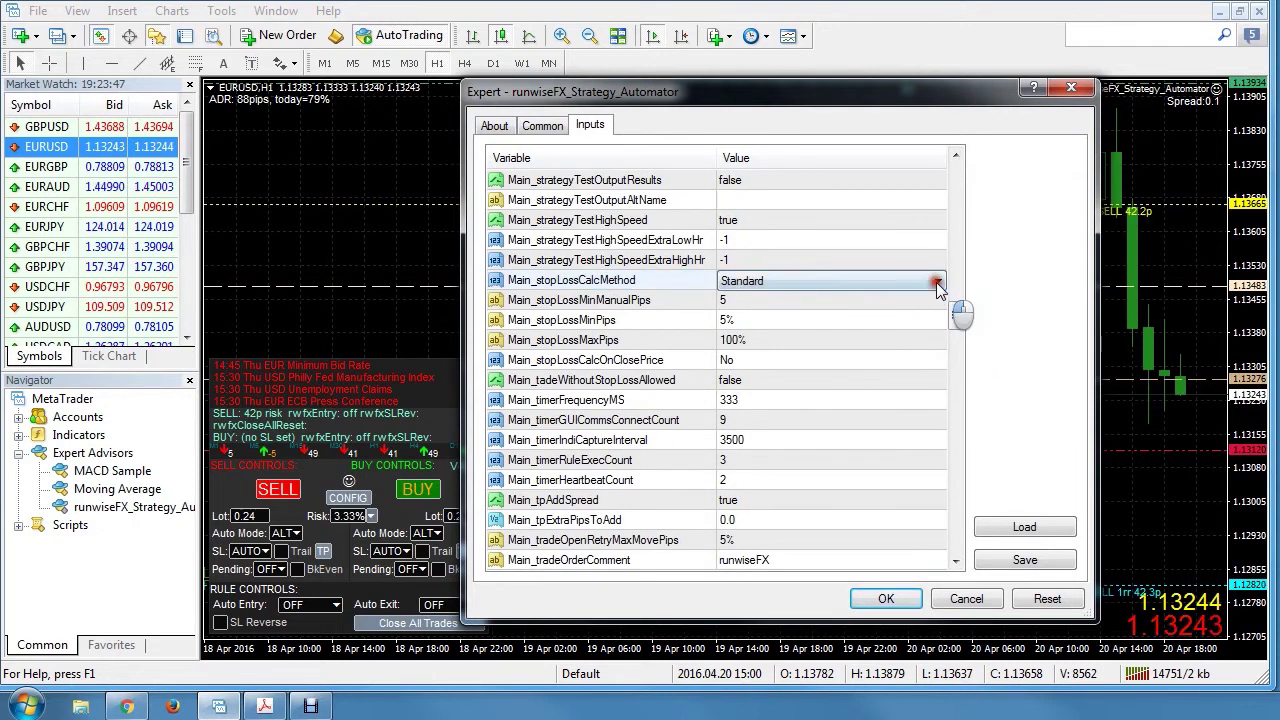
{"action": "left_click", "coordinate": [938, 281]}
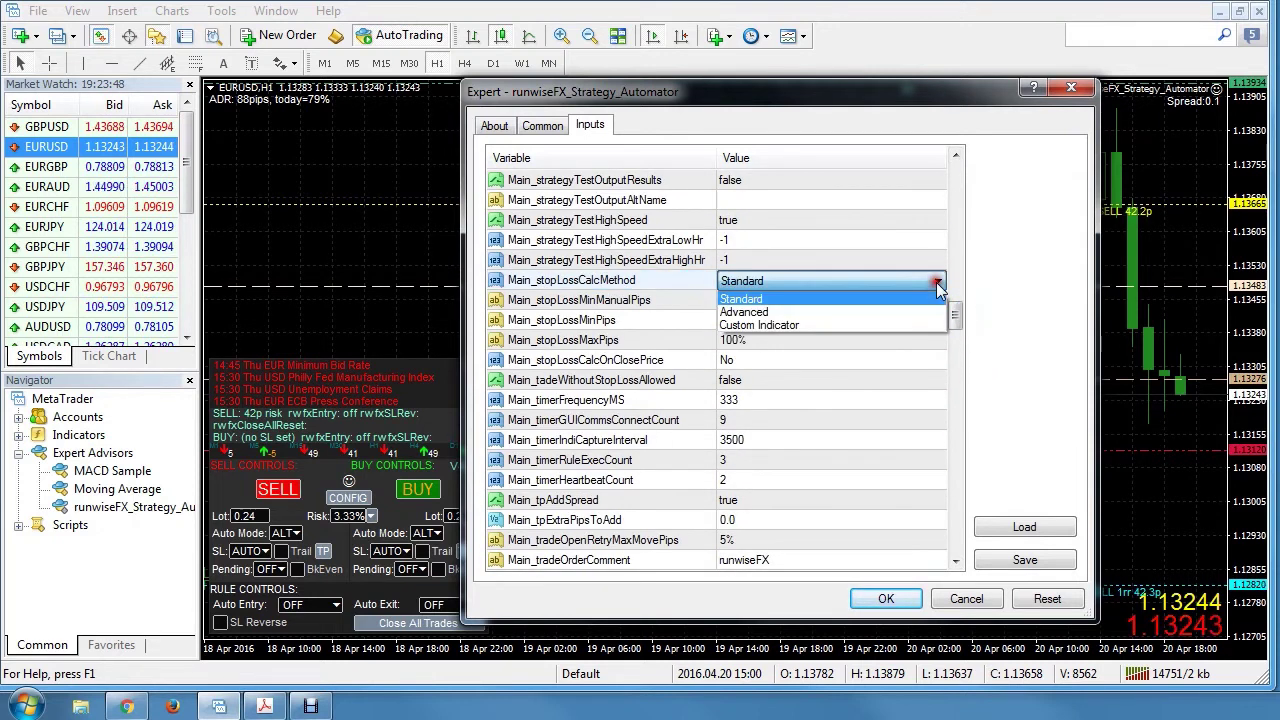
{"action": "left_click", "coordinate": [781, 314]}
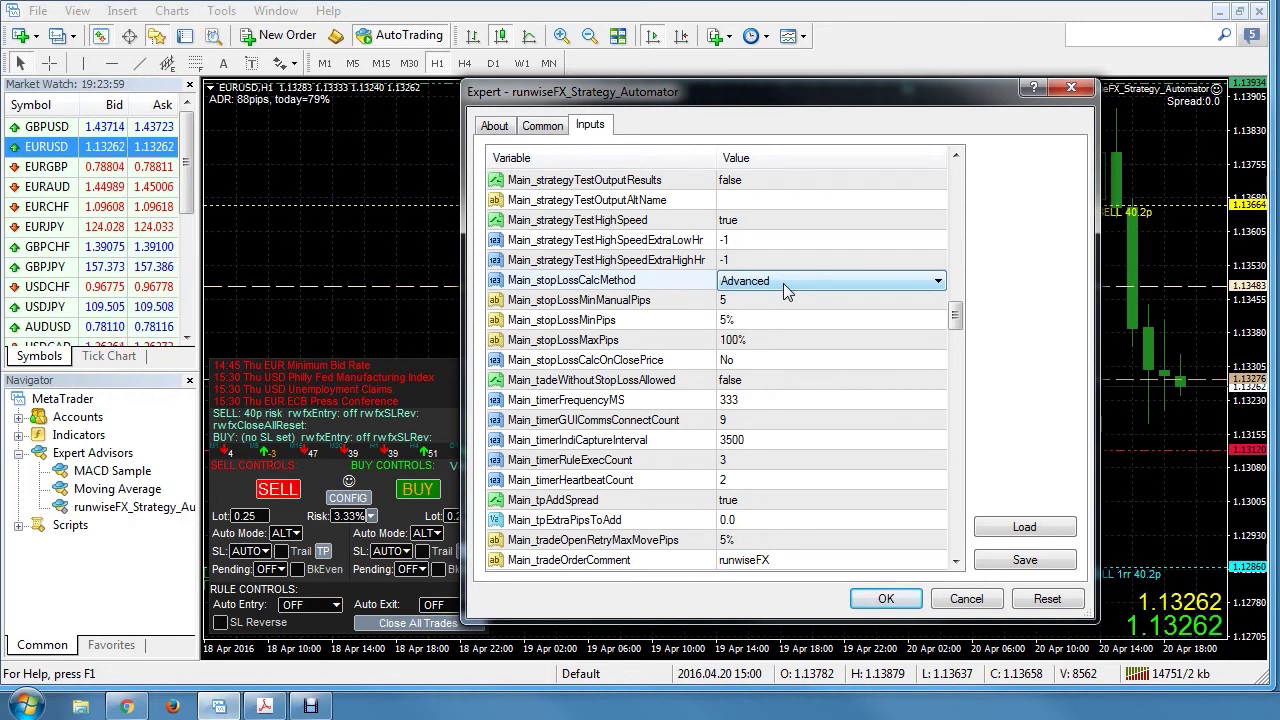
{"action": "left_click", "coordinate": [887, 599]}
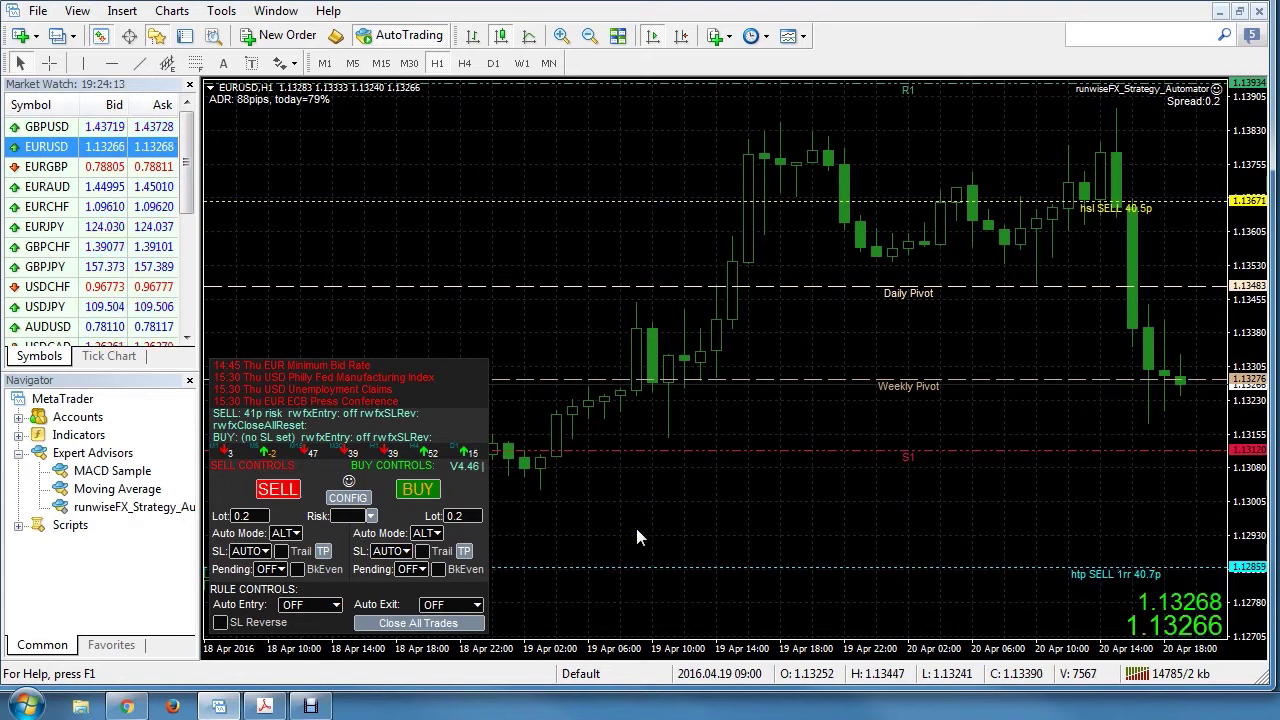
- Set Important_defaultStopLossMode to a fixed 35 pips in the chart expert's inputs and apply it
{"action": "right_click", "coordinate": [1122, 87]}
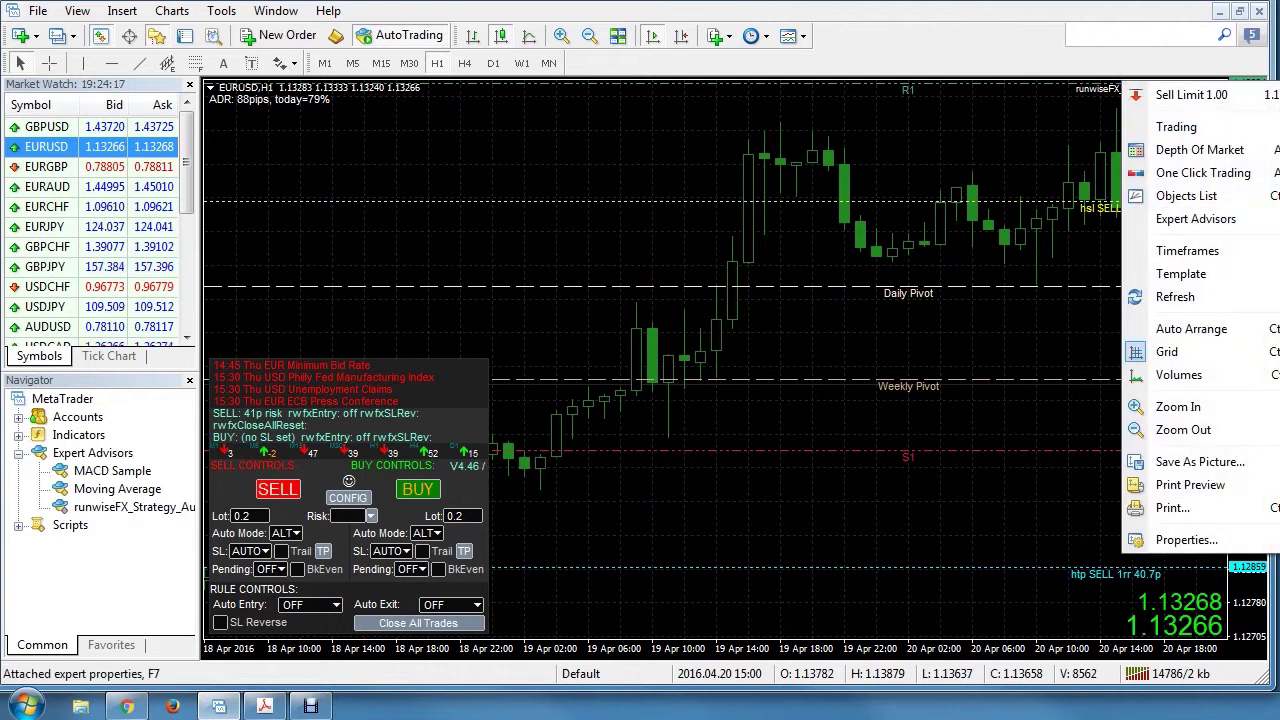
{"action": "key", "text": "F7"}
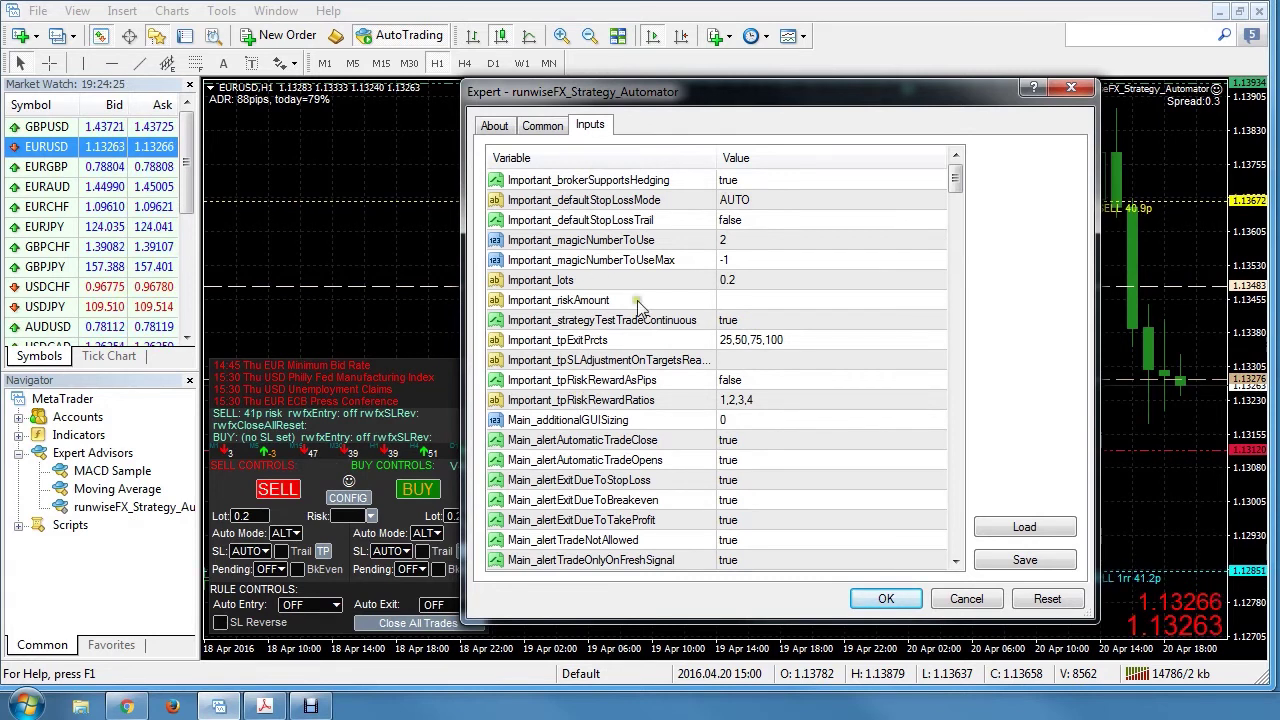
{"action": "left_click_drag", "start_coordinate": [955, 178], "coordinate": [930, 170]}
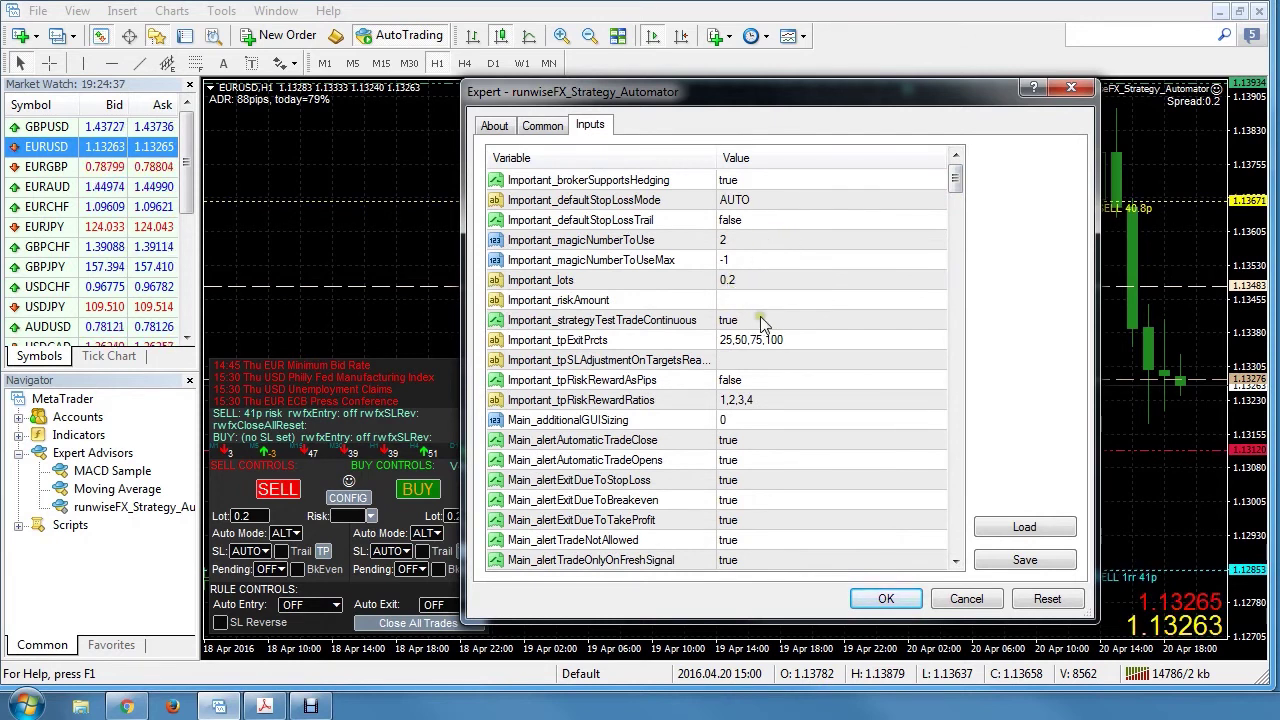
{"action": "double_click", "coordinate": [769, 200]}
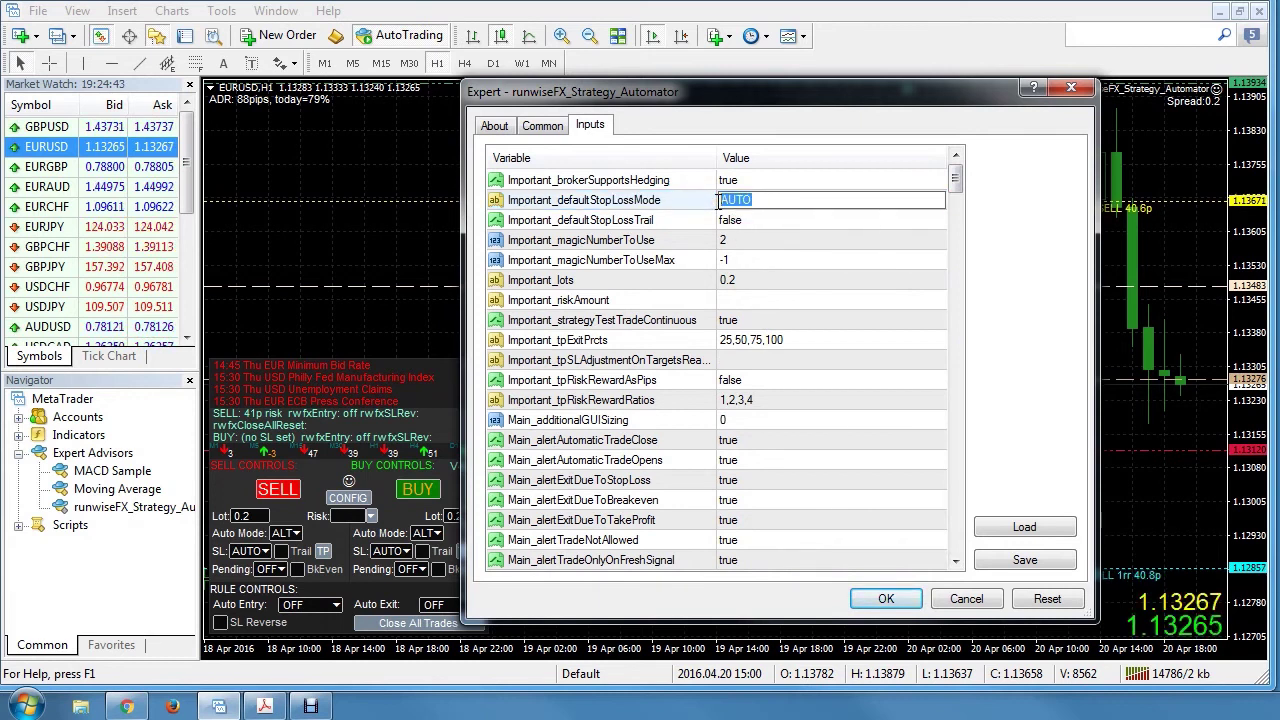
{"action": "left_click", "coordinate": [890, 598]}
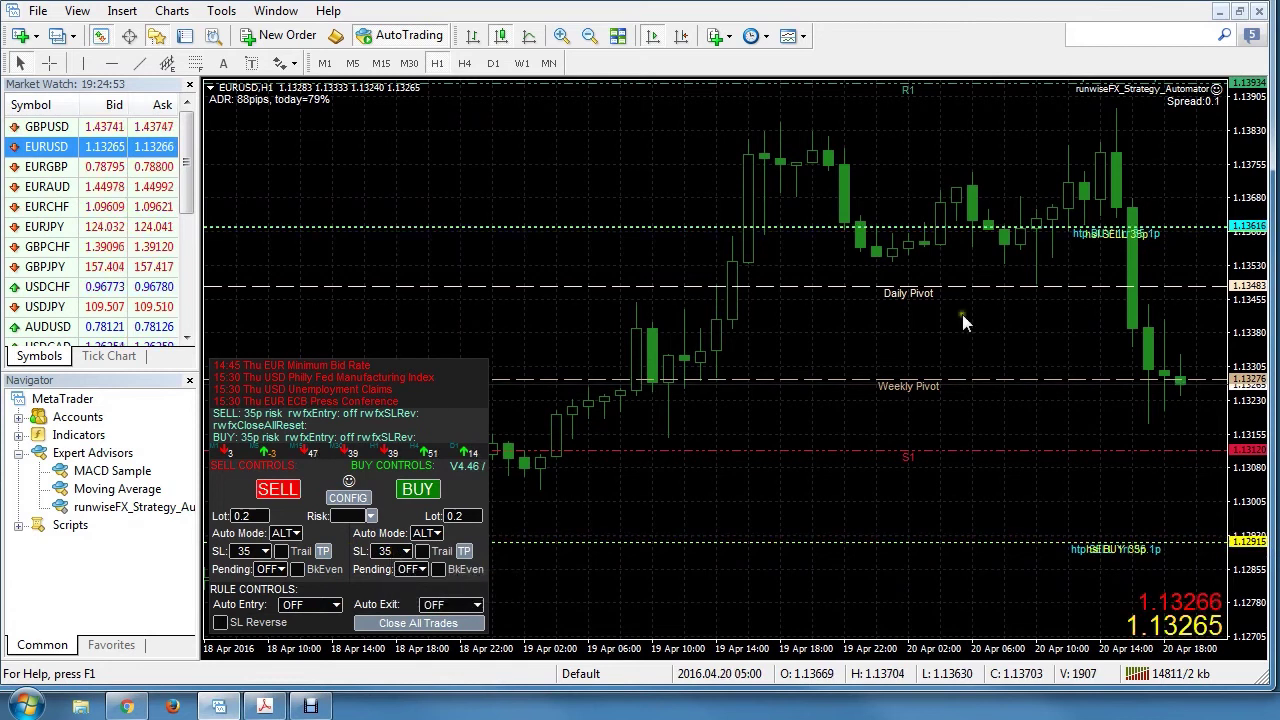
- Change Important_defaultStopLossMode to 30% in the chart expert's inputs and apply it
{"action": "right_click", "coordinate": [1121, 91]}
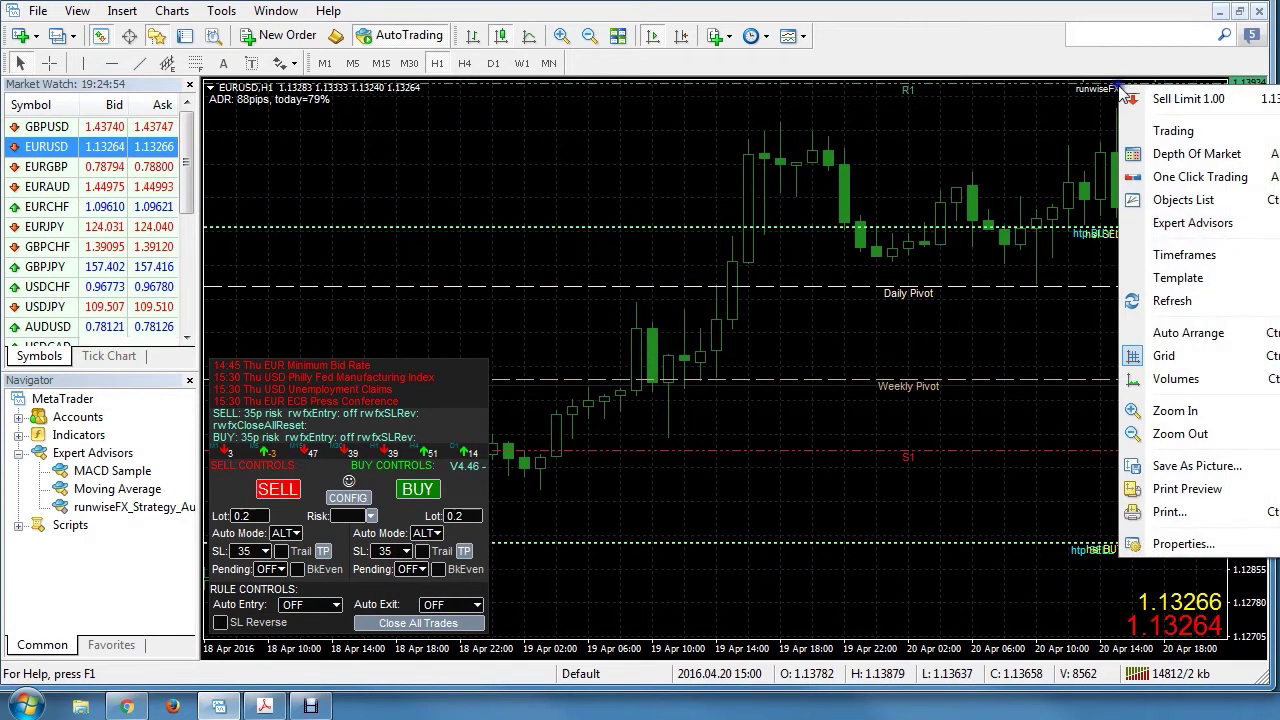
{"action": "left_click", "coordinate": [1277, 226]}
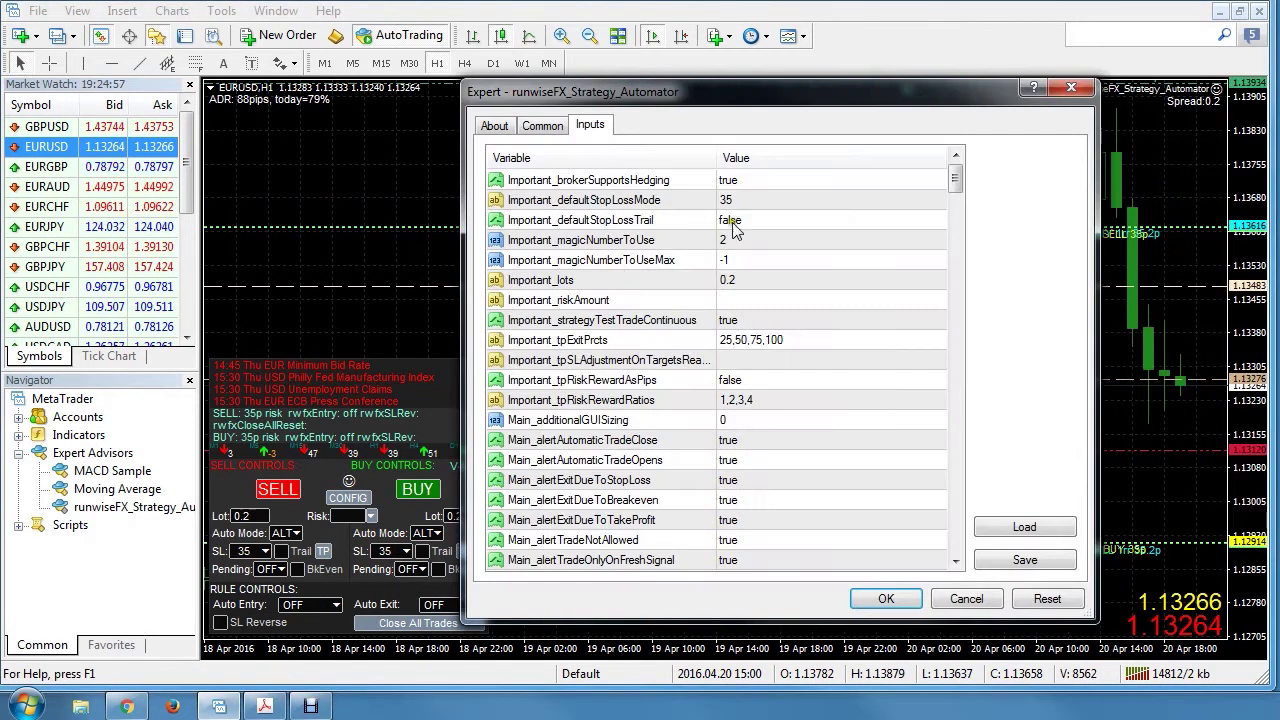
{"action": "left_click", "coordinate": [760, 208]}
{"action": "type", "text": "30"}
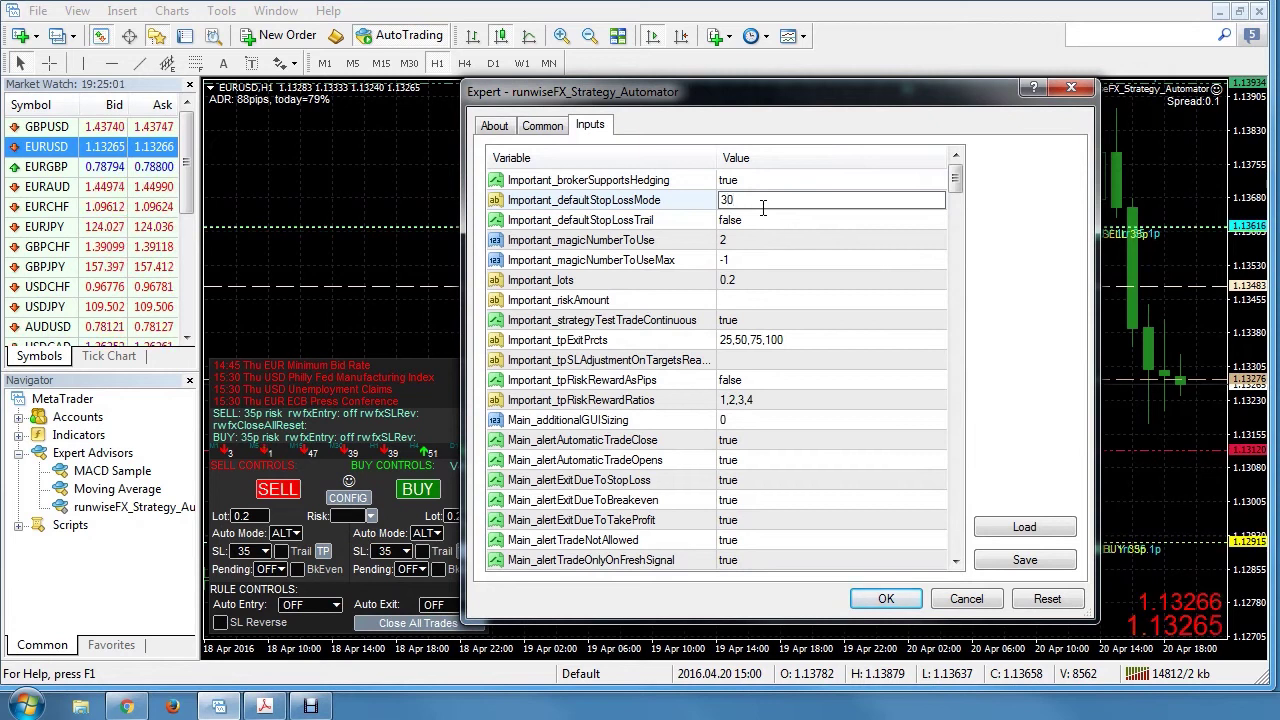
{"action": "left_click", "coordinate": [897, 608]}
{"action": "left_click", "coordinate": [886, 599]}
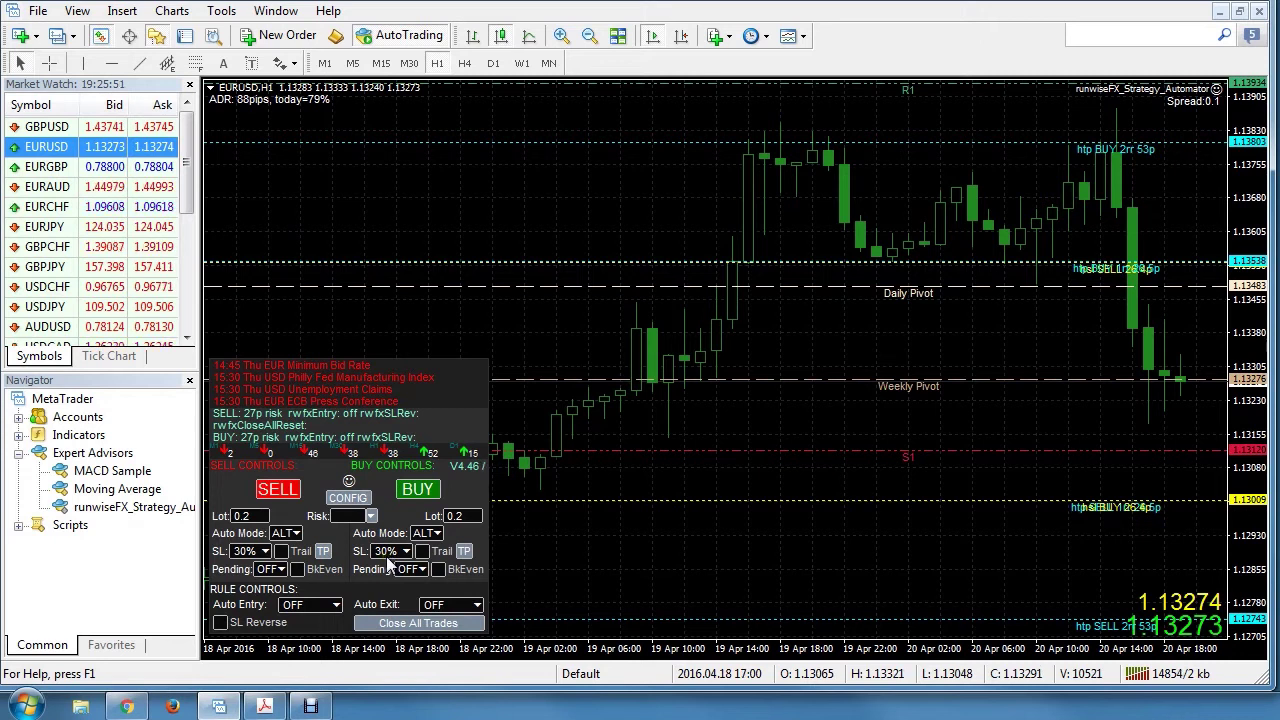
- Return Important_defaultStopLossMode to AUTO in the chart expert's inputs and apply it
{"action": "right_click", "coordinate": [1154, 99]}
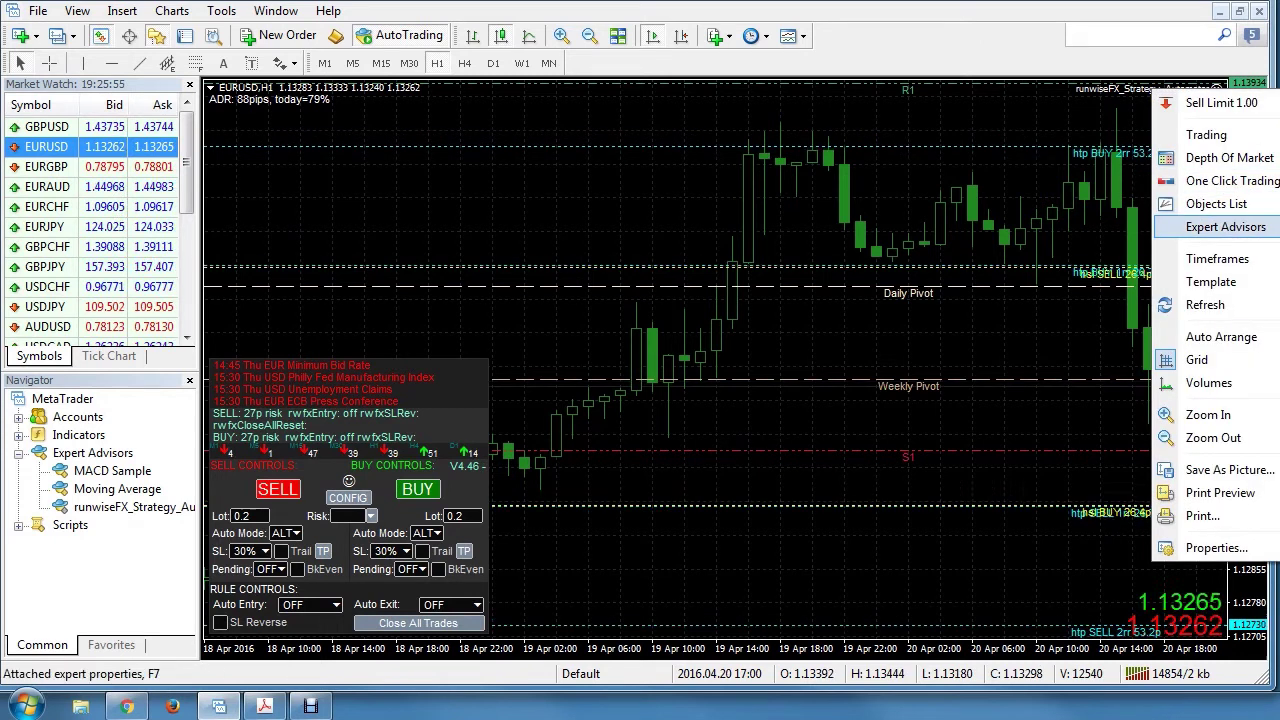
{"action": "left_click", "coordinate": [1105, 228]}
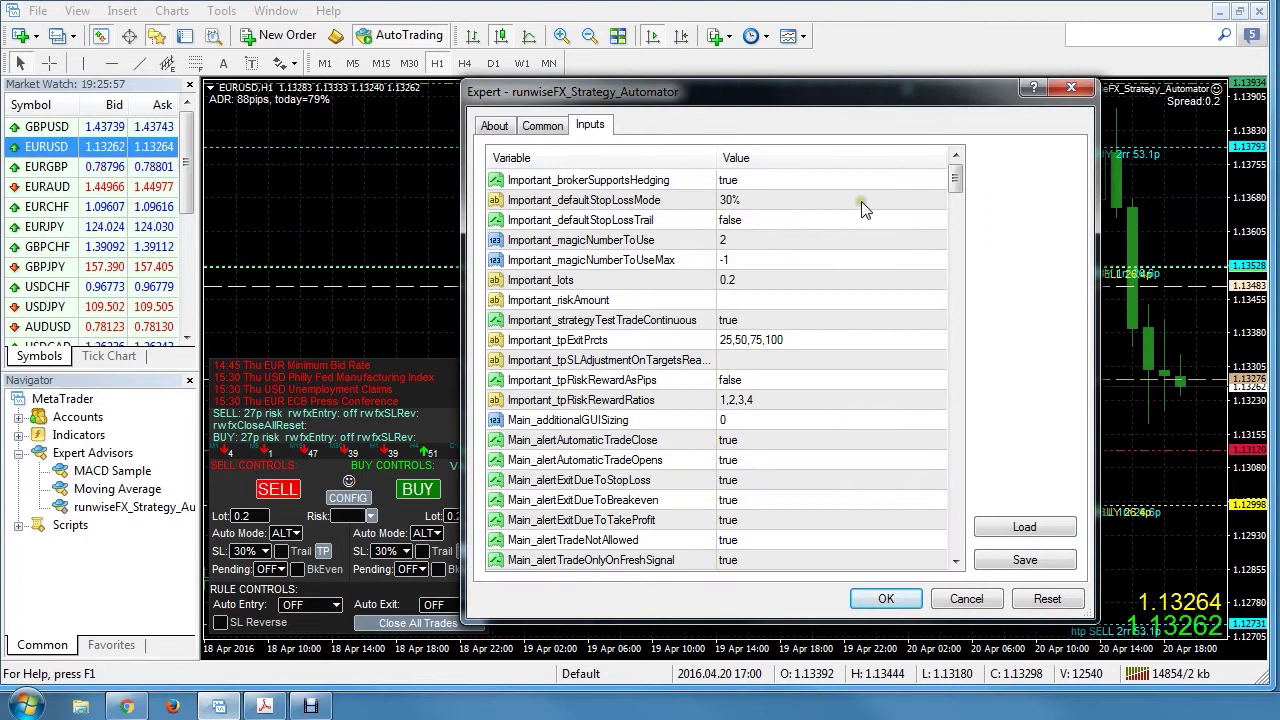
{"action": "double_click", "coordinate": [860, 199]}
{"action": "type", "text": "AUTO"}
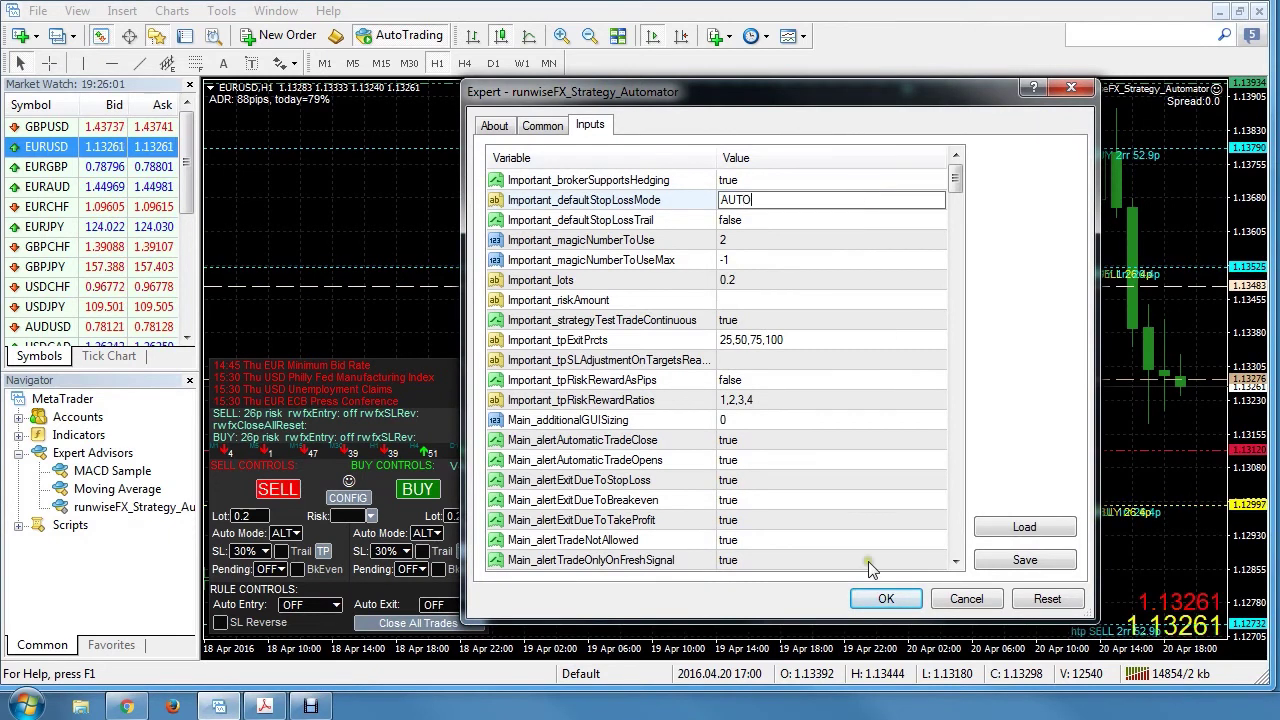
{"action": "left_click", "coordinate": [886, 599]}
{"action": "left_click", "coordinate": [886, 599]}
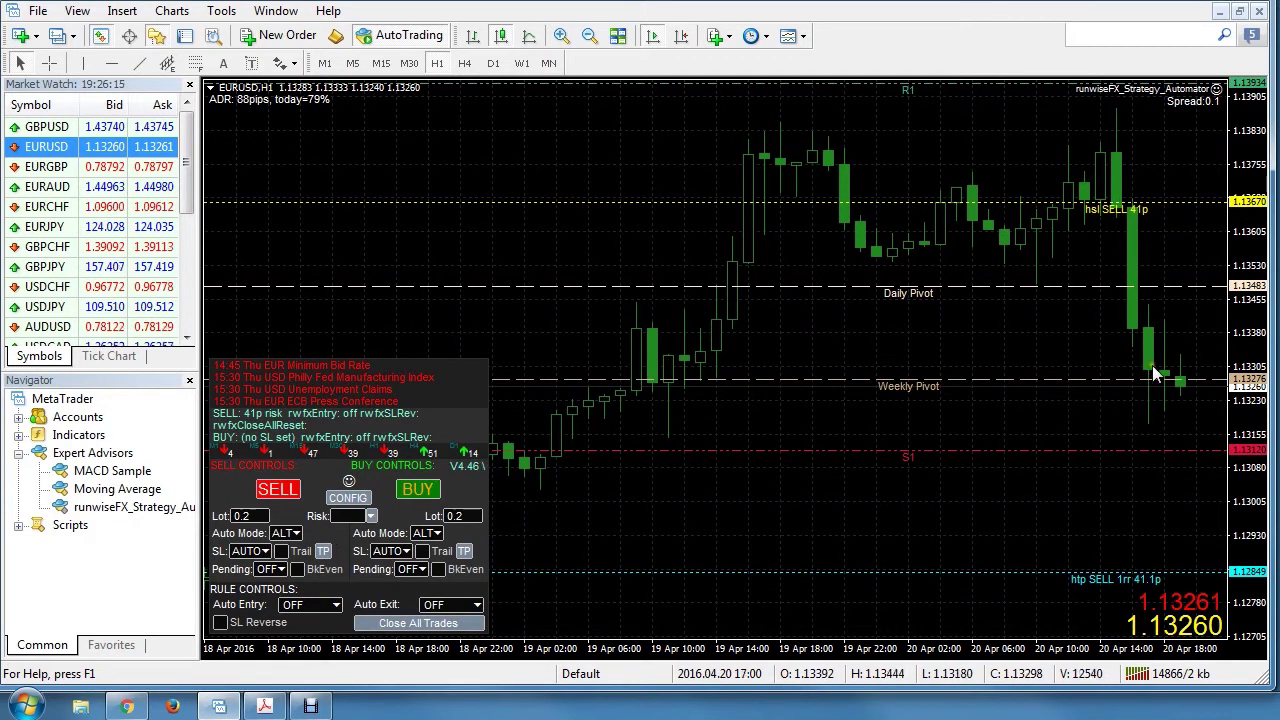
- Try to open a EURUSD buy trade from the chart's control panel with the AUTO stop loss, then dismiss the alert
{"action": "left_click", "coordinate": [421, 492]}
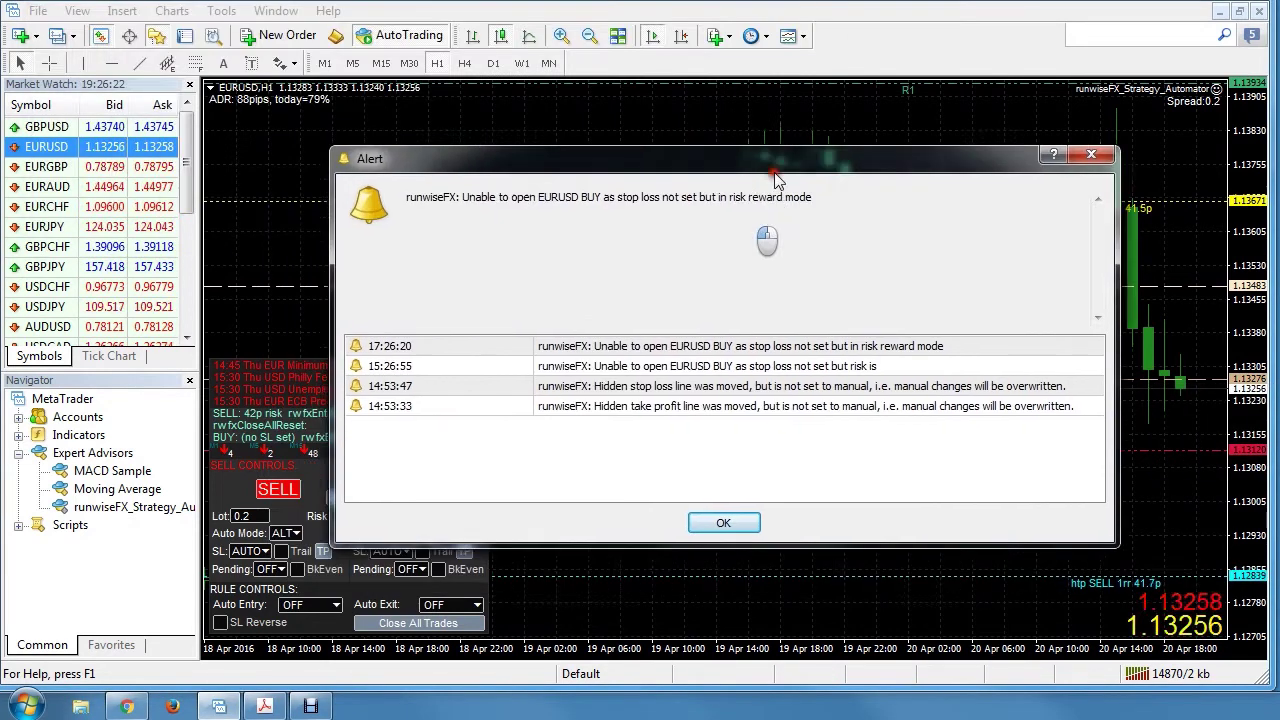
{"action": "left_click_drag", "start_coordinate": [774, 171], "coordinate": [777, 148]}
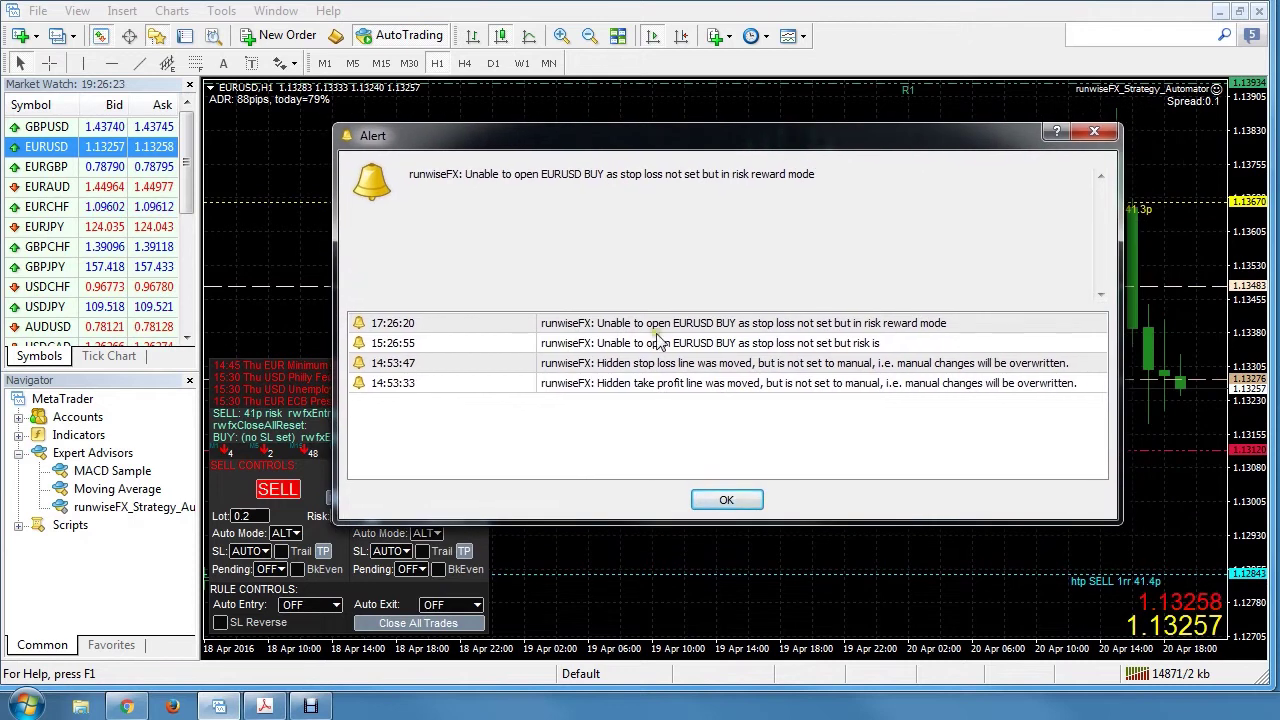
{"action": "left_click", "coordinate": [747, 502]}
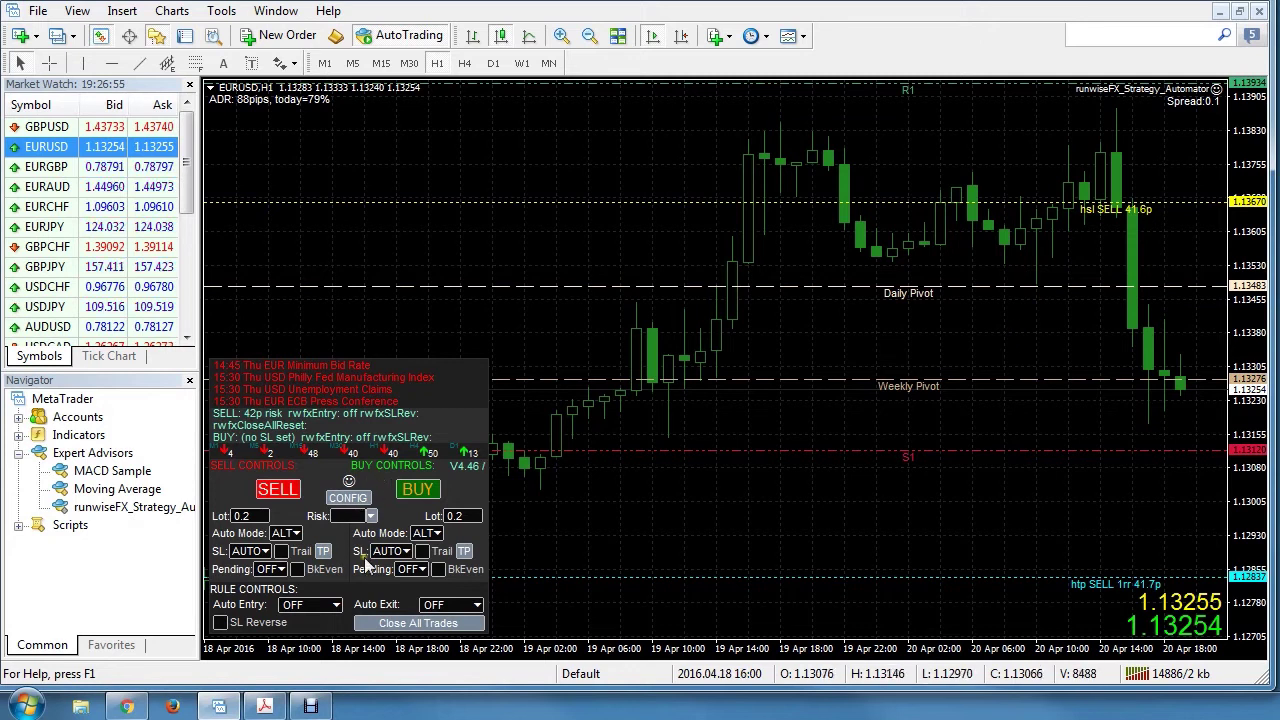
- Switch the sell stop loss mode to MAN and raise its hidden line on the chart to about 1.13692
{"action": "left_click", "coordinate": [265, 556]}
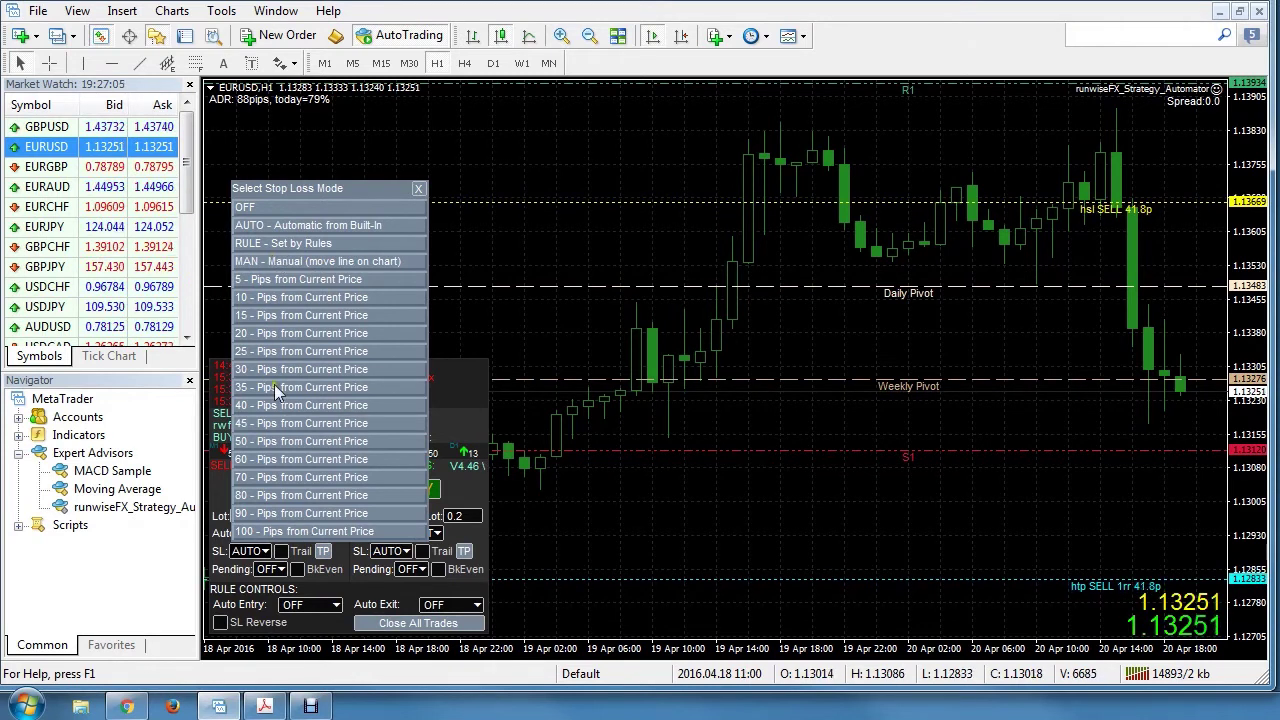
{"action": "left_click", "coordinate": [330, 260]}
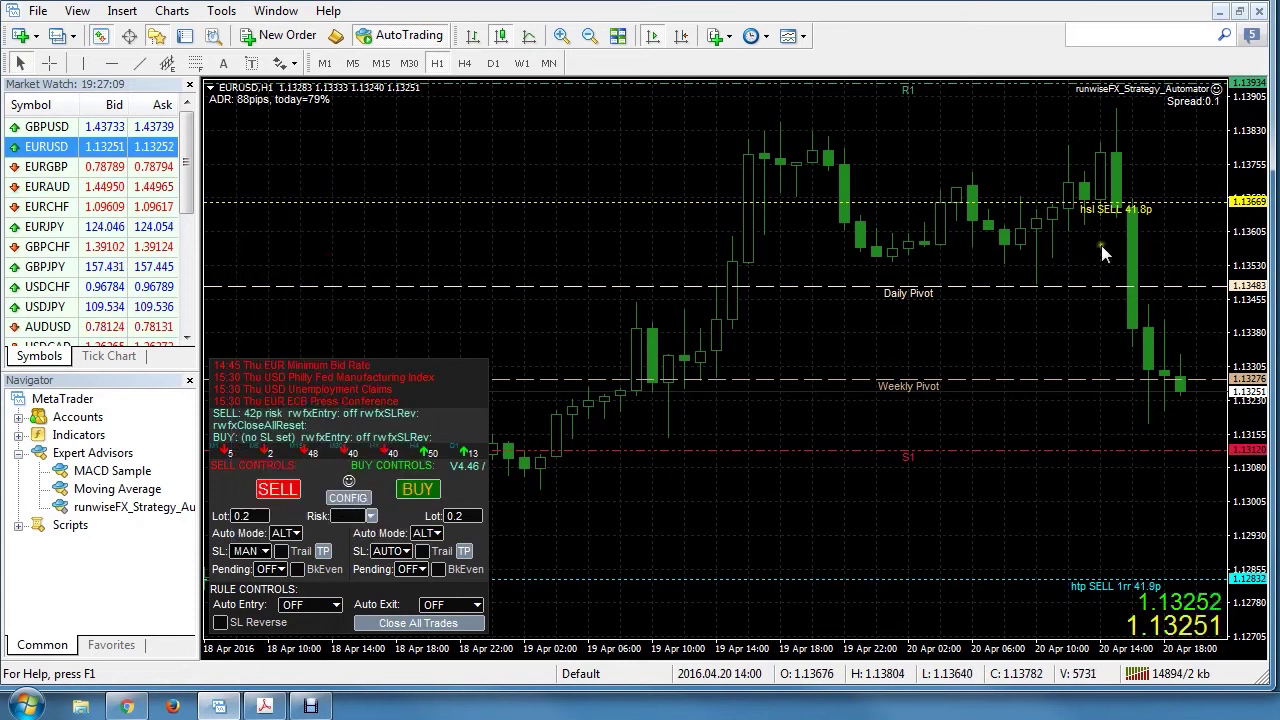
{"action": "double_click", "coordinate": [1186, 202]}
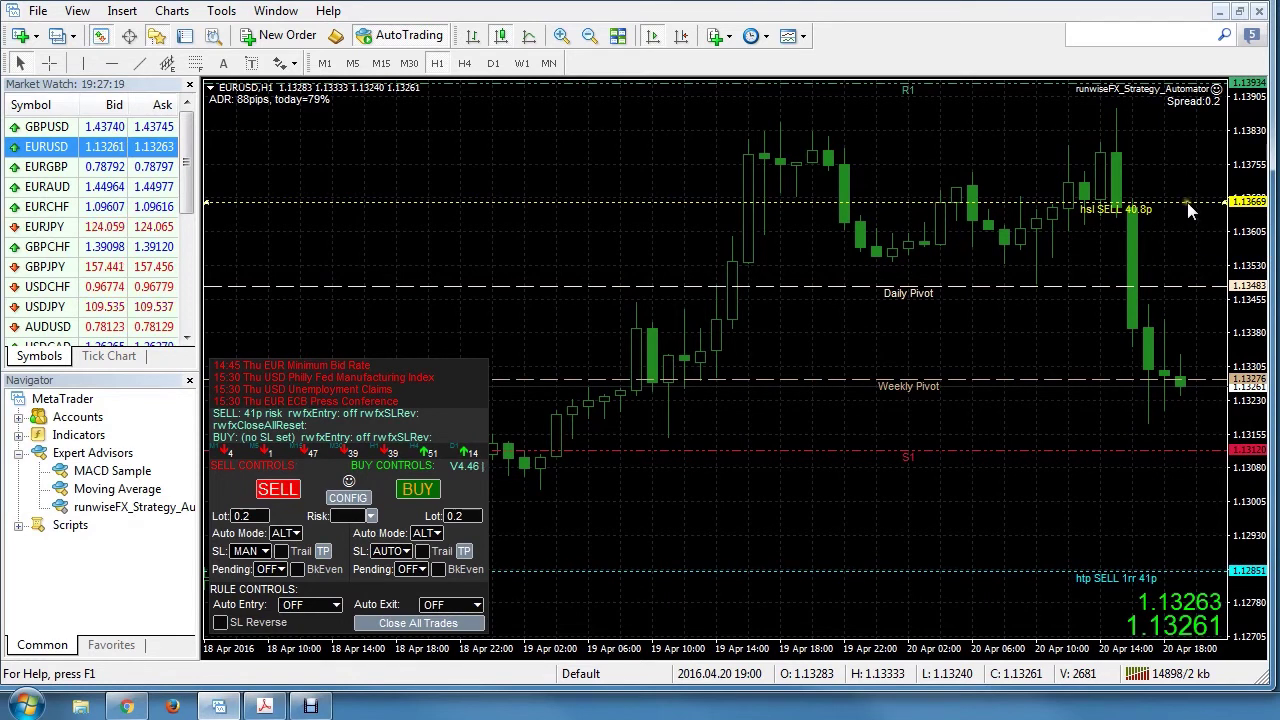
{"action": "mouse_move", "coordinate": [1187, 202]}
{"action": "left_mouse_down"}
{"action": "mouse_move", "coordinate": [1182, 150]}
{"action": "mouse_move", "coordinate": [1174, 192]}
{"action": "left_mouse_up"}
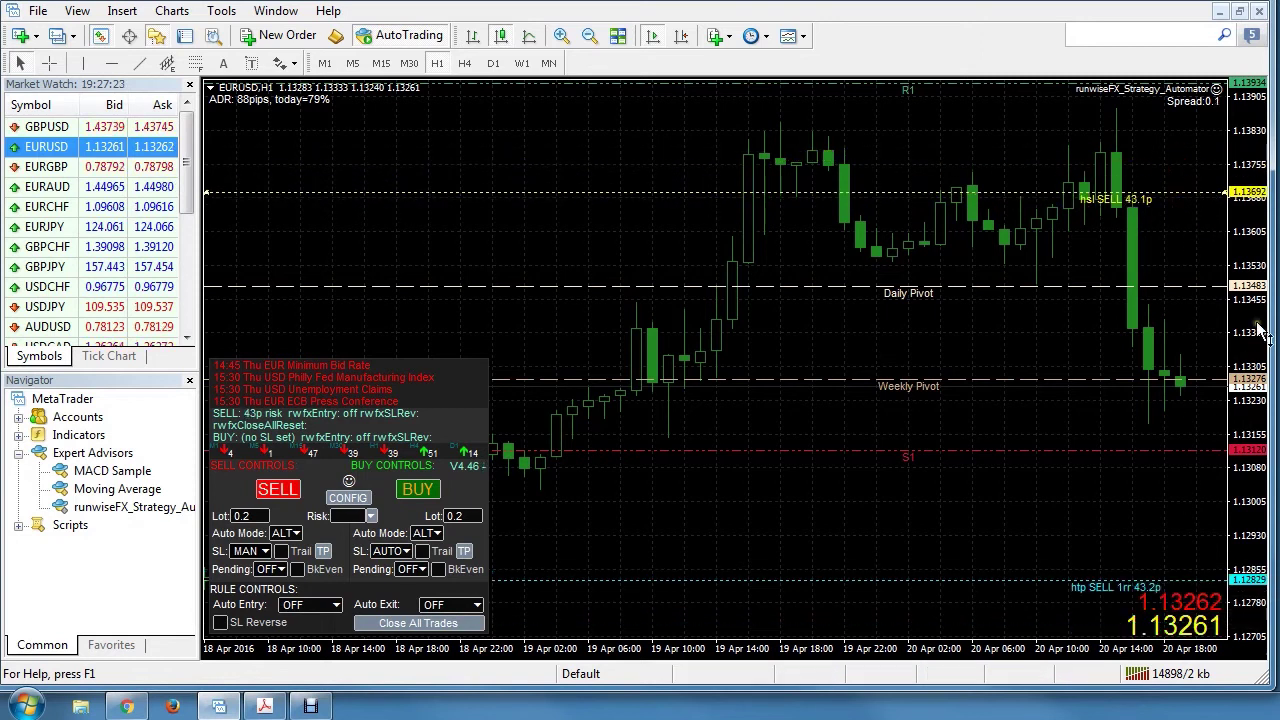
- Reposition the hidden sell stop loss line, first down to about 1.13647 and finally up to about 1.13781
{"action": "left_click_drag", "start_coordinate": [1262, 333], "coordinate": [1270, 518]}
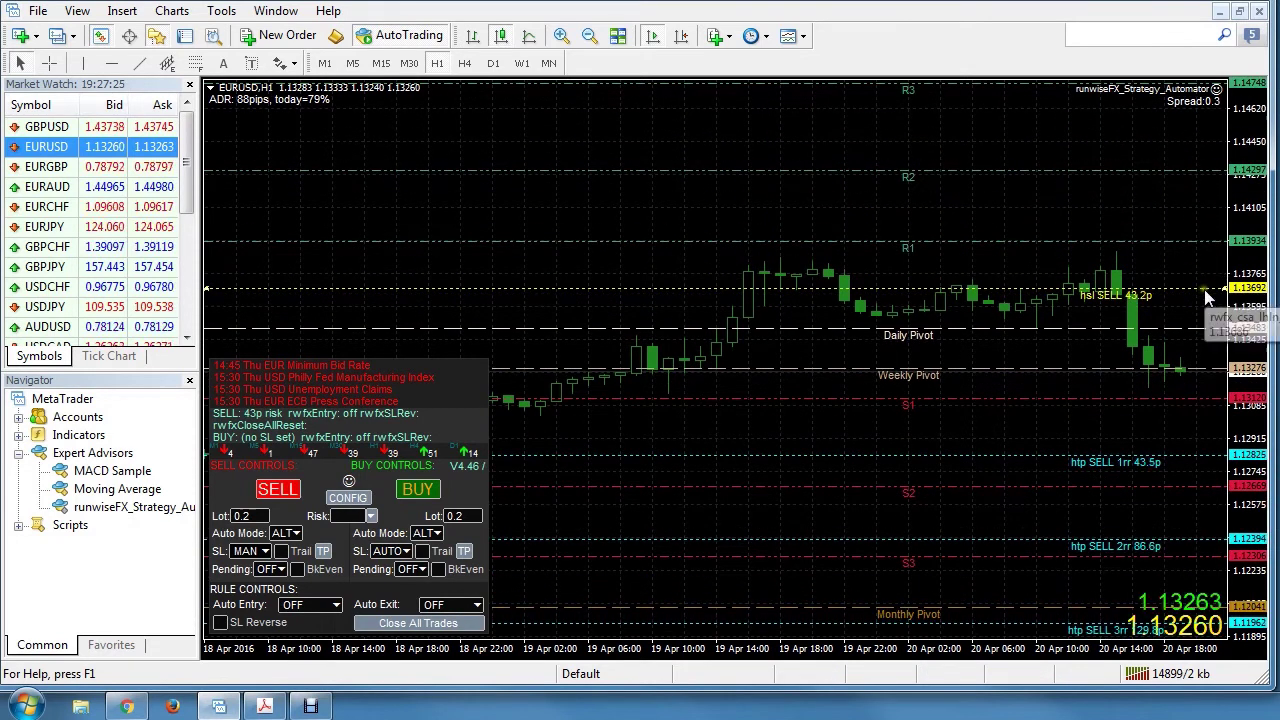
{"action": "mouse_move", "coordinate": [1203, 289]}
{"action": "left_mouse_down"}
{"action": "mouse_move", "coordinate": [1183, 248]}
{"action": "mouse_move", "coordinate": [1190, 293]}
{"action": "mouse_move", "coordinate": [1198, 279]}
{"action": "mouse_move", "coordinate": [1203, 297]}
{"action": "left_mouse_up"}
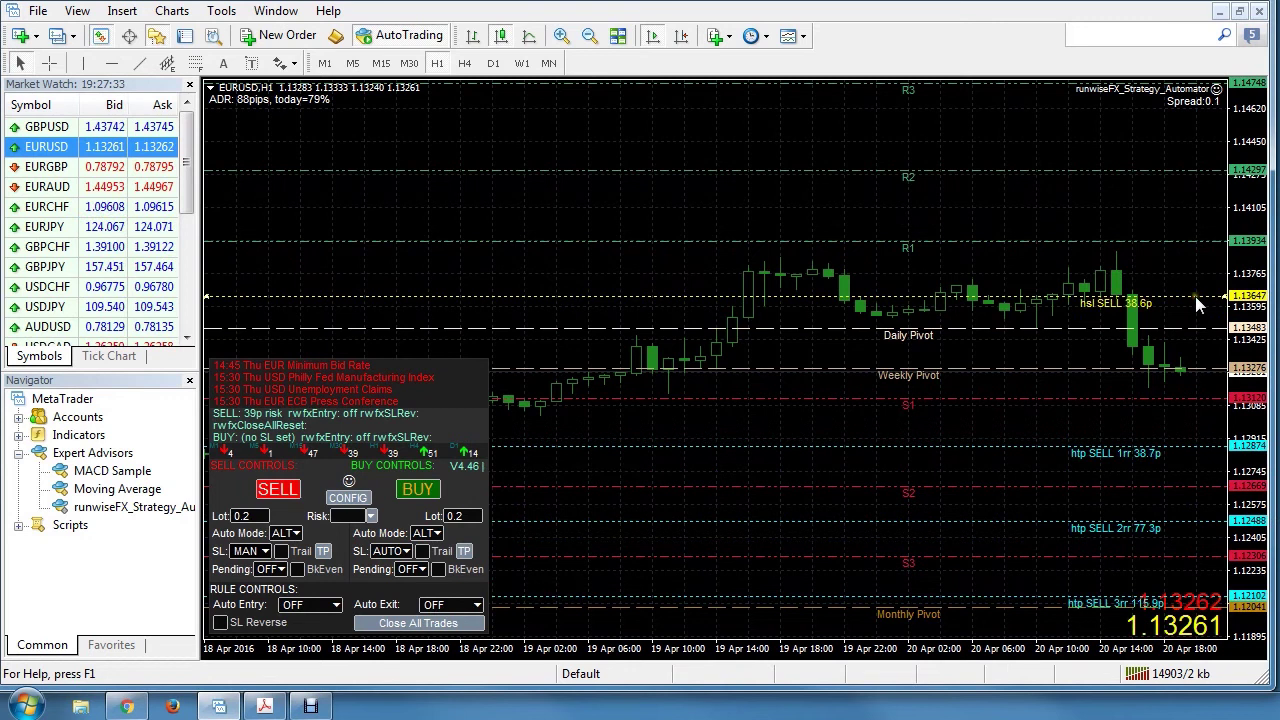
{"action": "left_click_drag", "start_coordinate": [1177, 299], "coordinate": [1187, 272]}
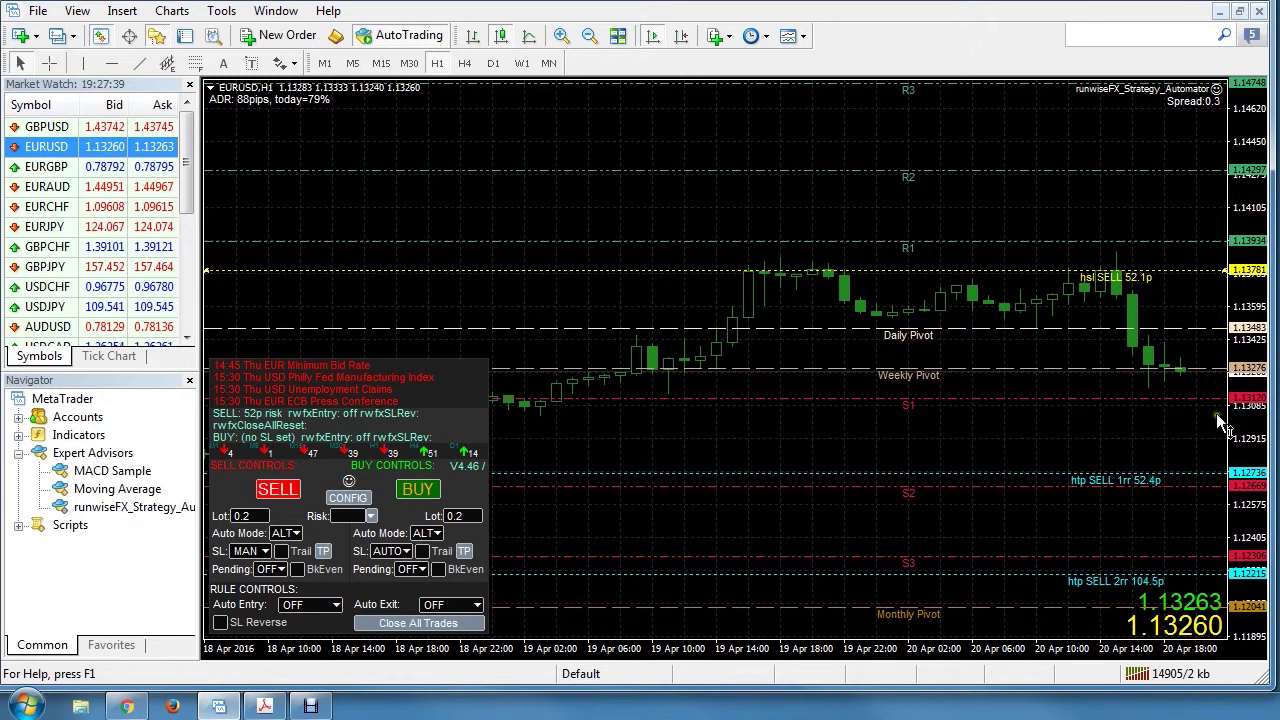
- Open the sell side's hidden take profit levels and set Target 1's SL adjustment to 15 pips from current price
{"action": "left_click_drag", "start_coordinate": [1240, 425], "coordinate": [1242, 521]}
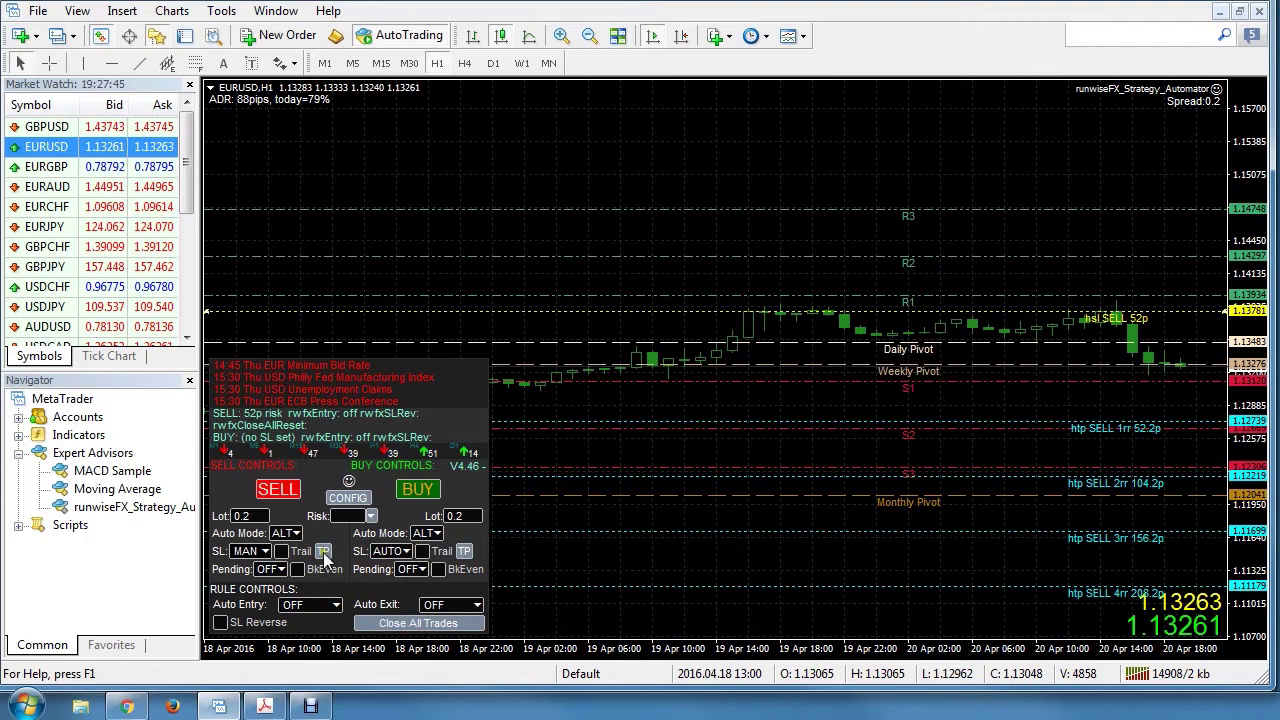
{"action": "left_click", "coordinate": [323, 552]}
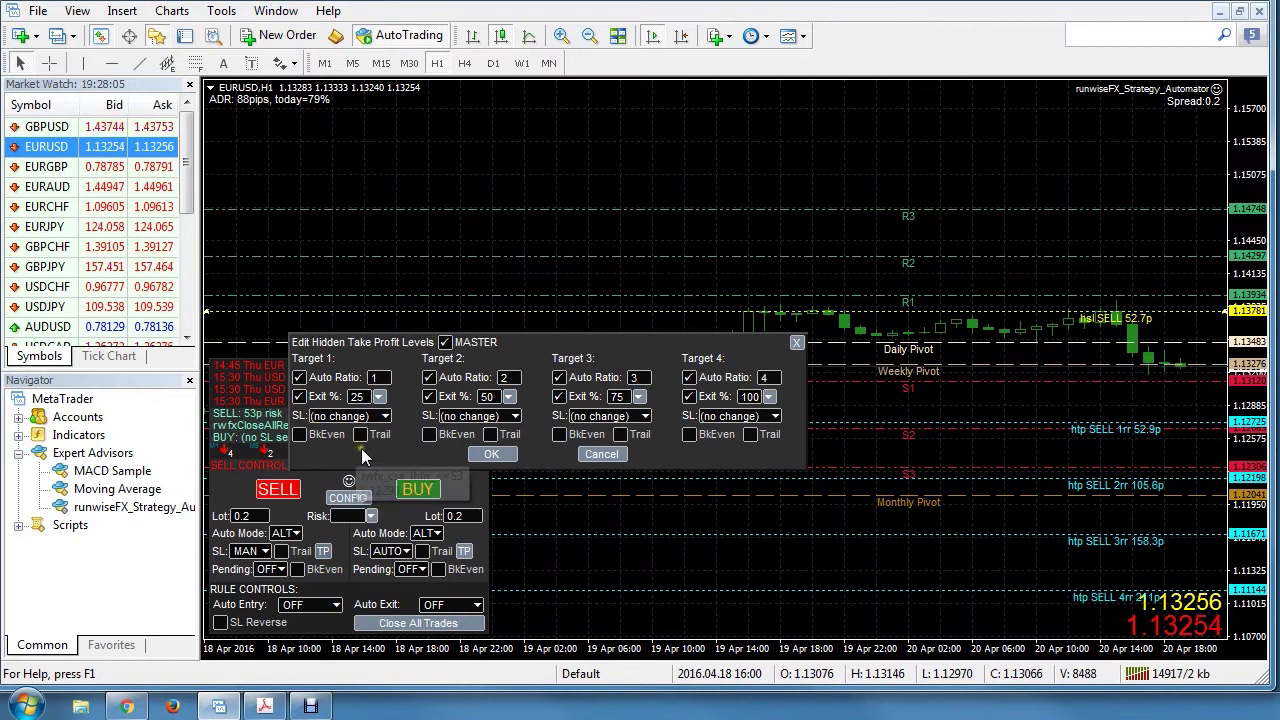
{"action": "left_click", "coordinate": [388, 415]}
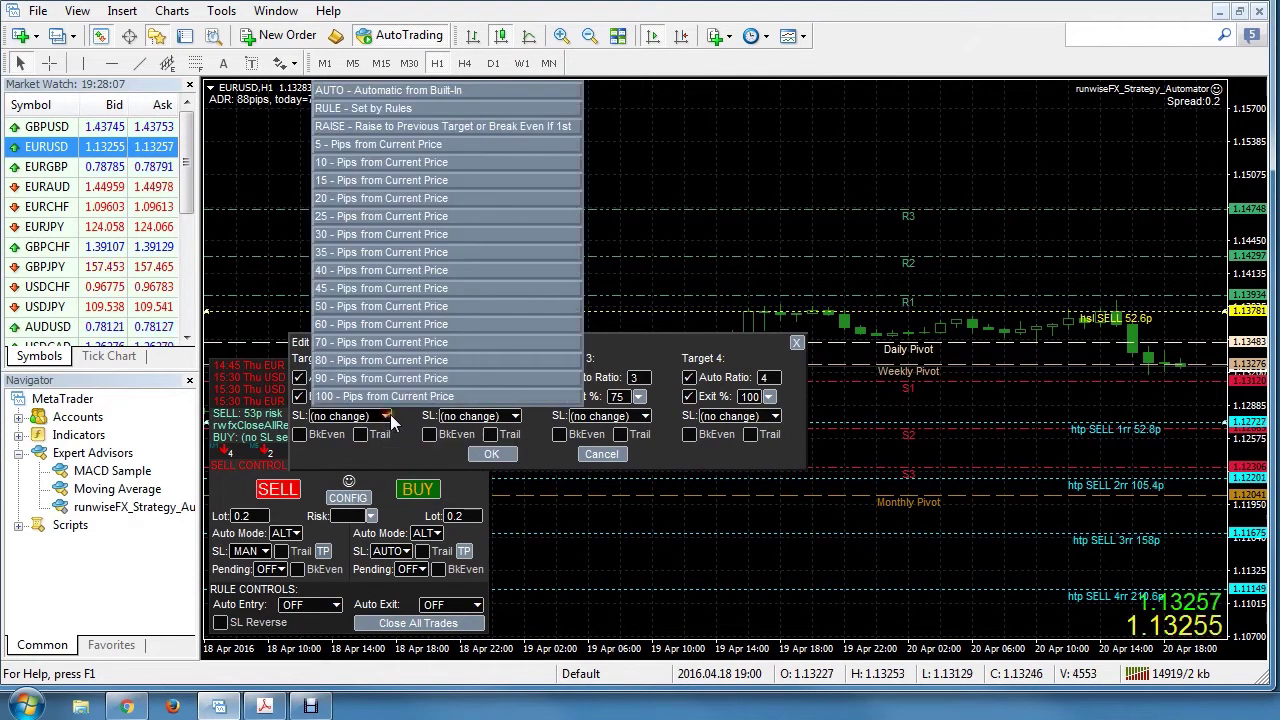
{"action": "left_click", "coordinate": [395, 181]}
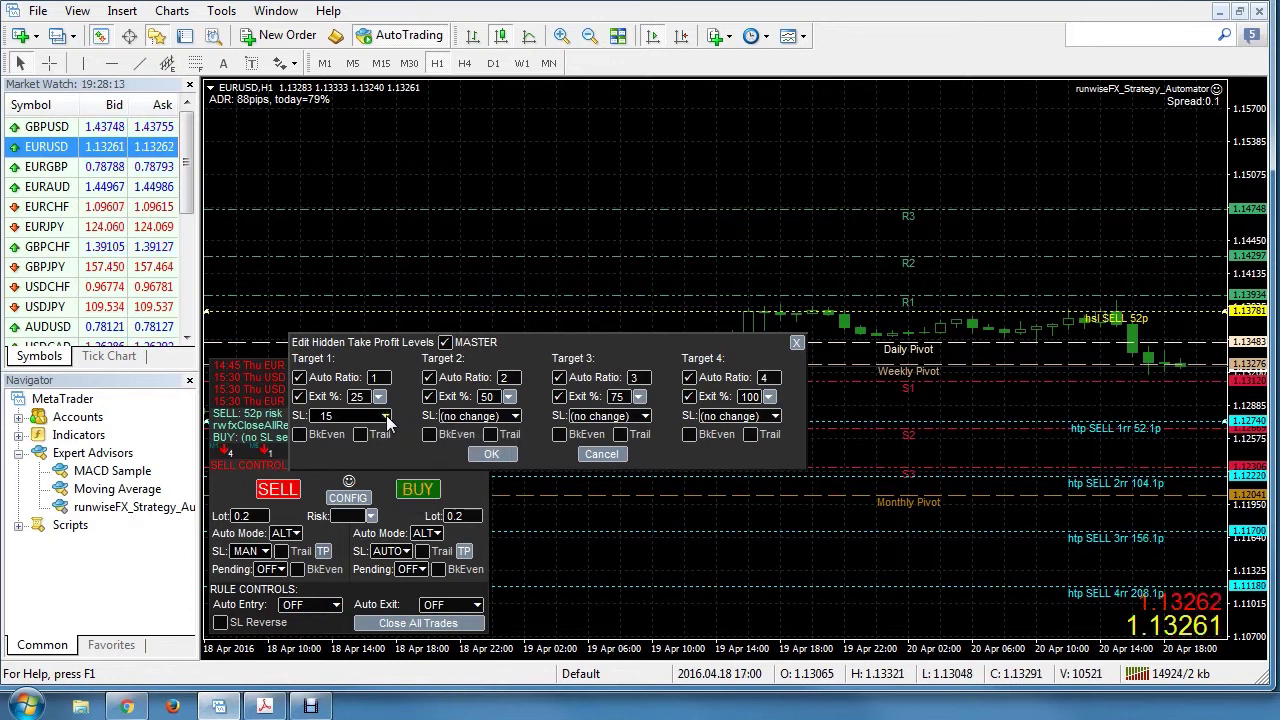
- Set the SL adjustment of Targets 1 to 4 to RAISE in the sell take profit levels
{"action": "left_click", "coordinate": [387, 415]}
{"action": "left_click", "coordinate": [735, 507]}
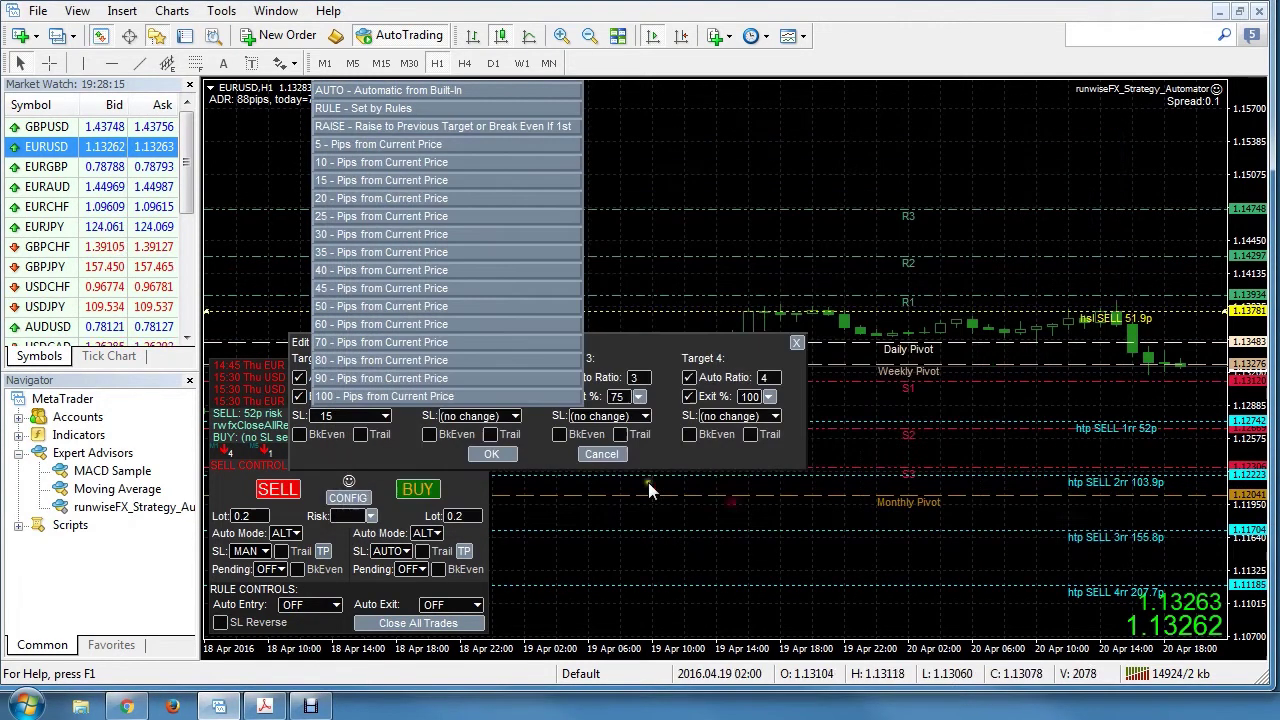
{"action": "left_click", "coordinate": [350, 126]}
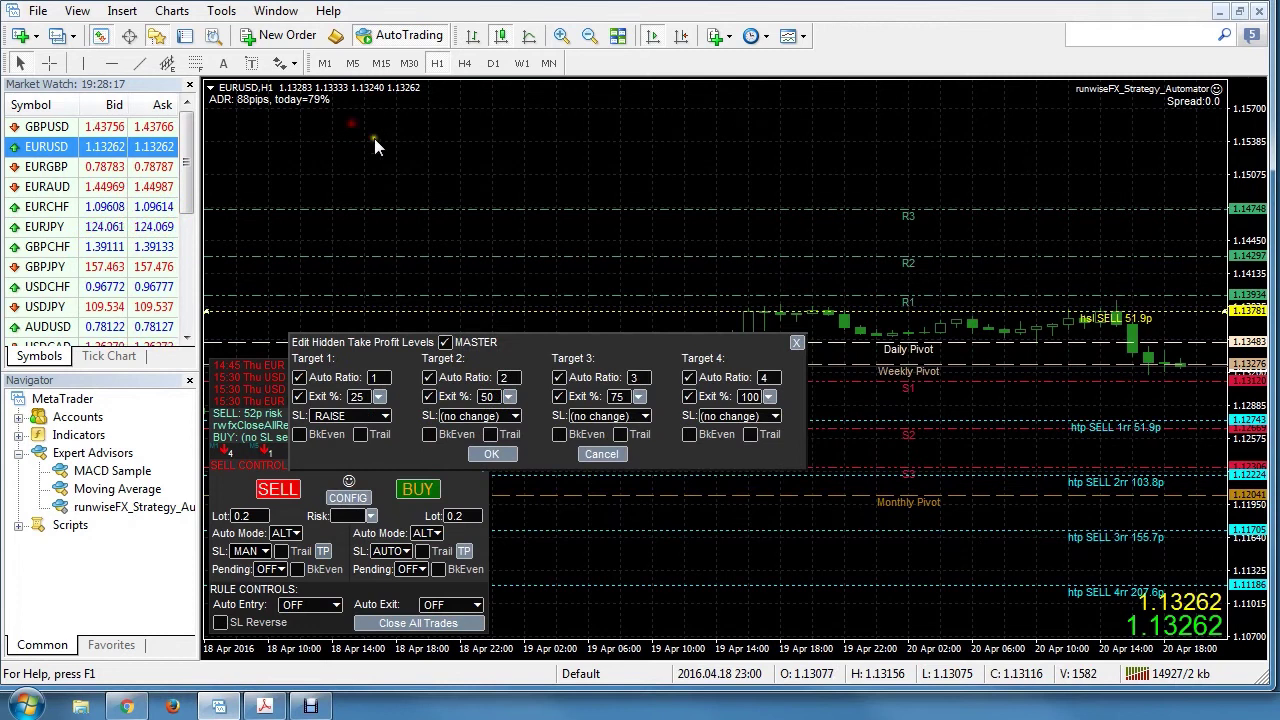
{"action": "left_click", "coordinate": [514, 416]}
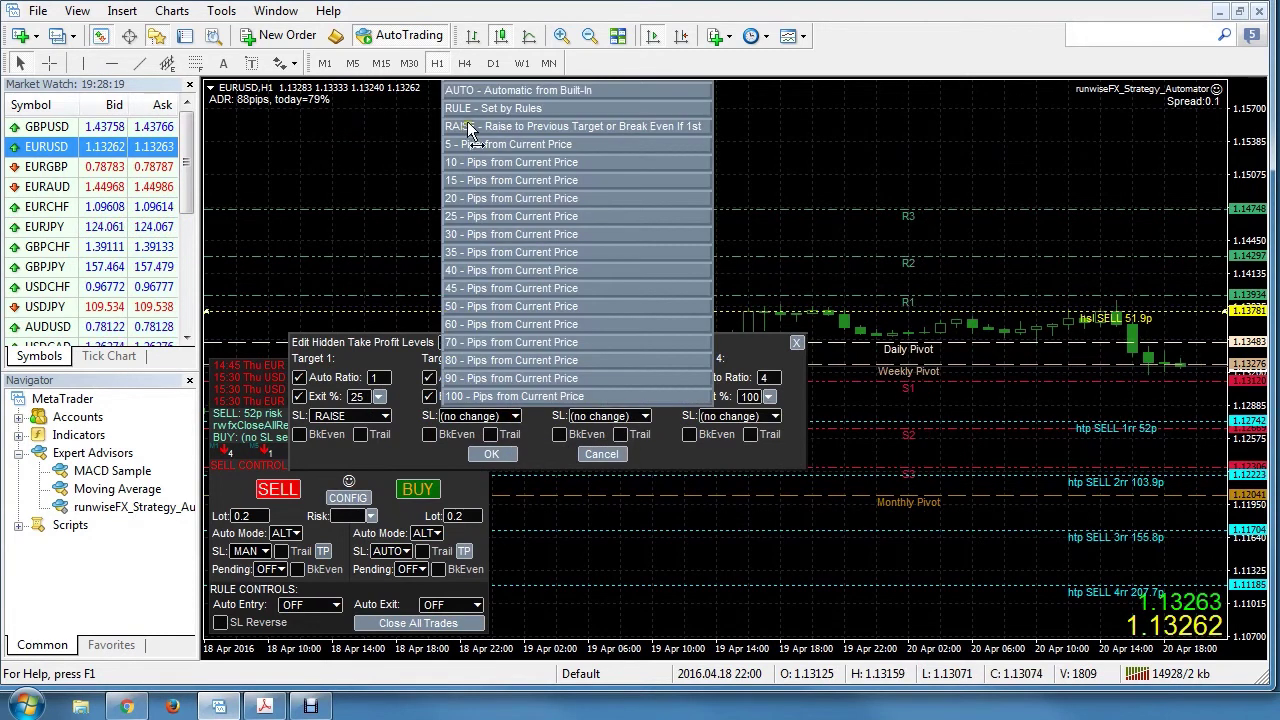
{"action": "left_click", "coordinate": [467, 124]}
{"action": "left_click", "coordinate": [645, 416]}
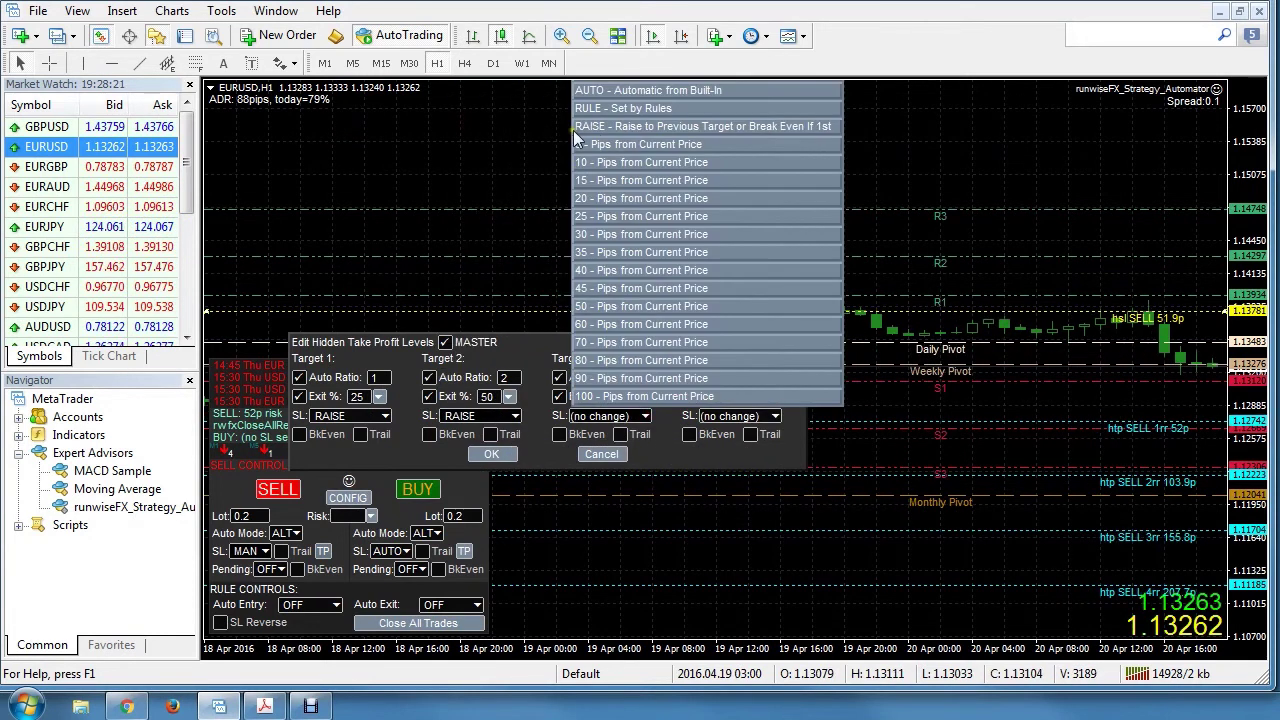
{"action": "left_click", "coordinate": [588, 126]}
{"action": "left_click", "coordinate": [776, 416]}
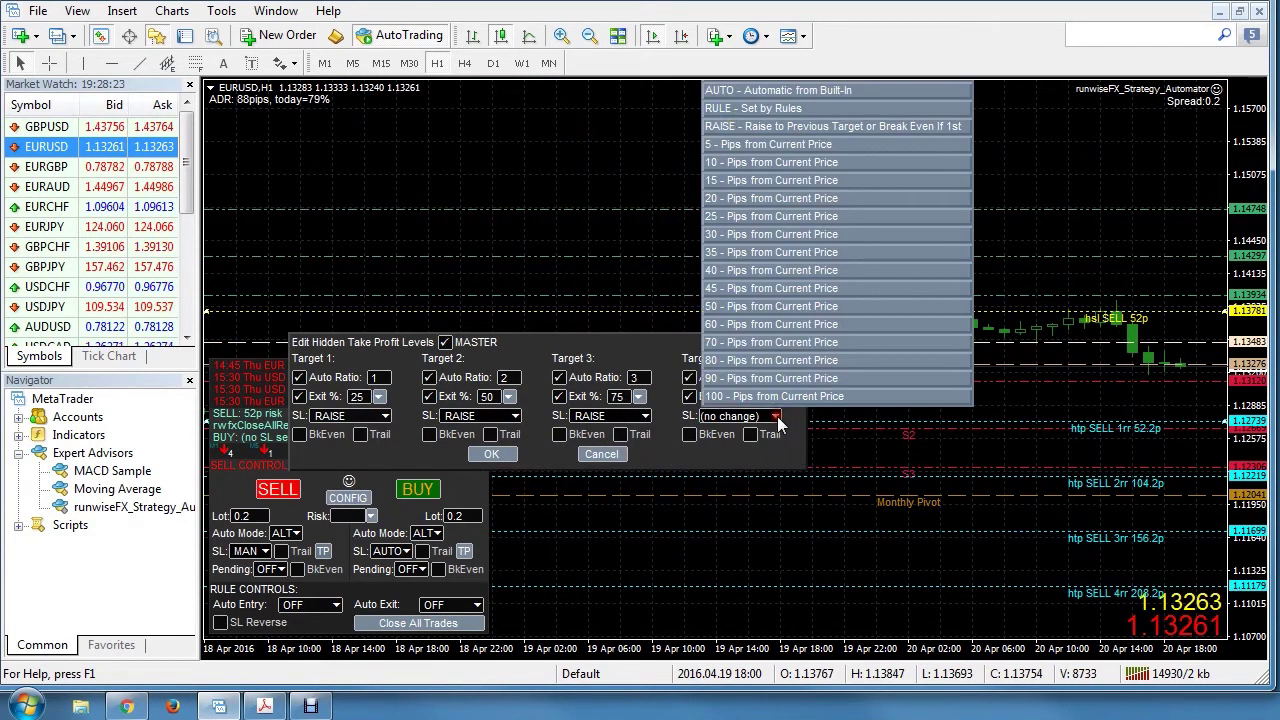
{"action": "left_click", "coordinate": [733, 128]}
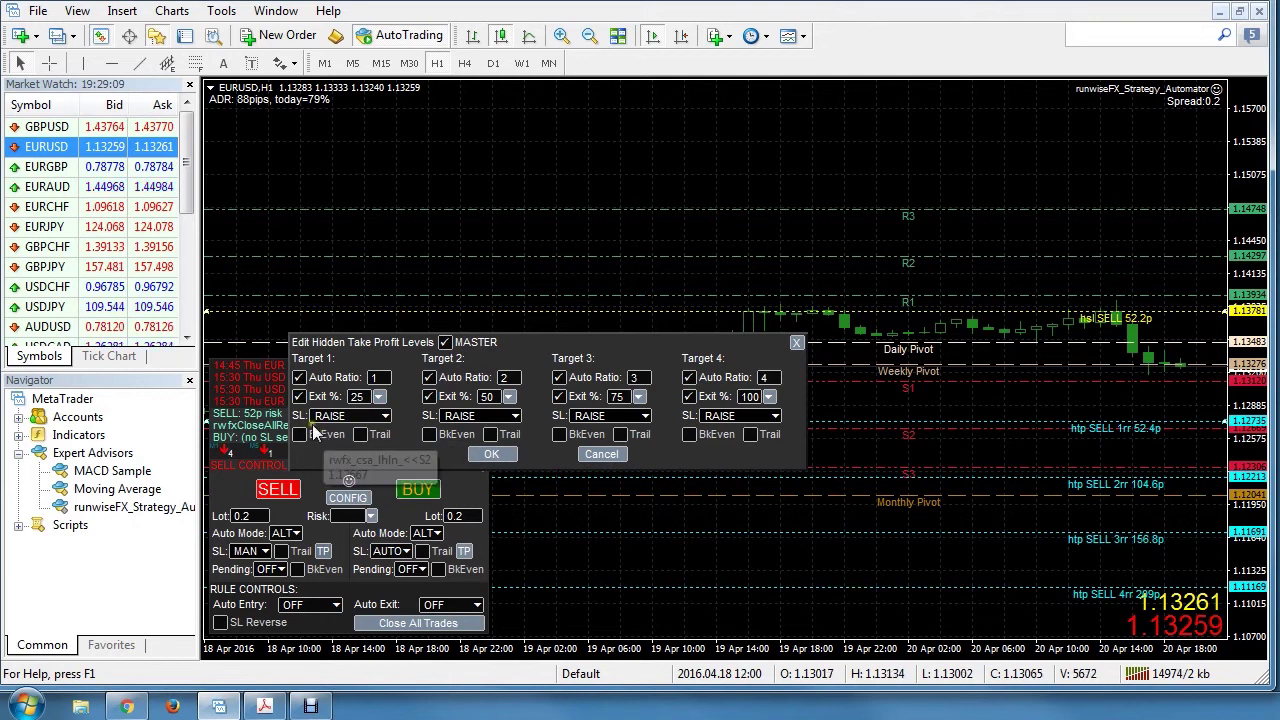
- Turn off Exit % for sell Targets 1 and 2, reselect RAISE for Target 1's SL, and discard the edits
{"action": "left_click", "coordinate": [299, 396]}
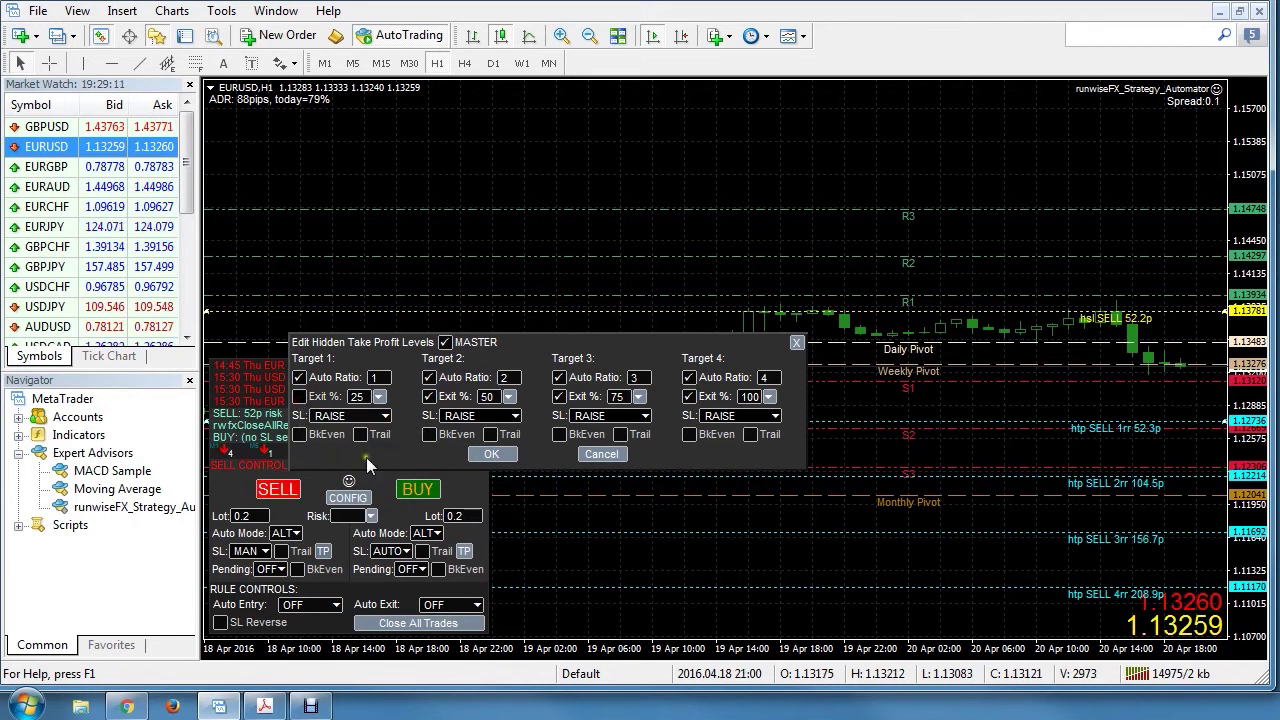
{"action": "left_click", "coordinate": [430, 397]}
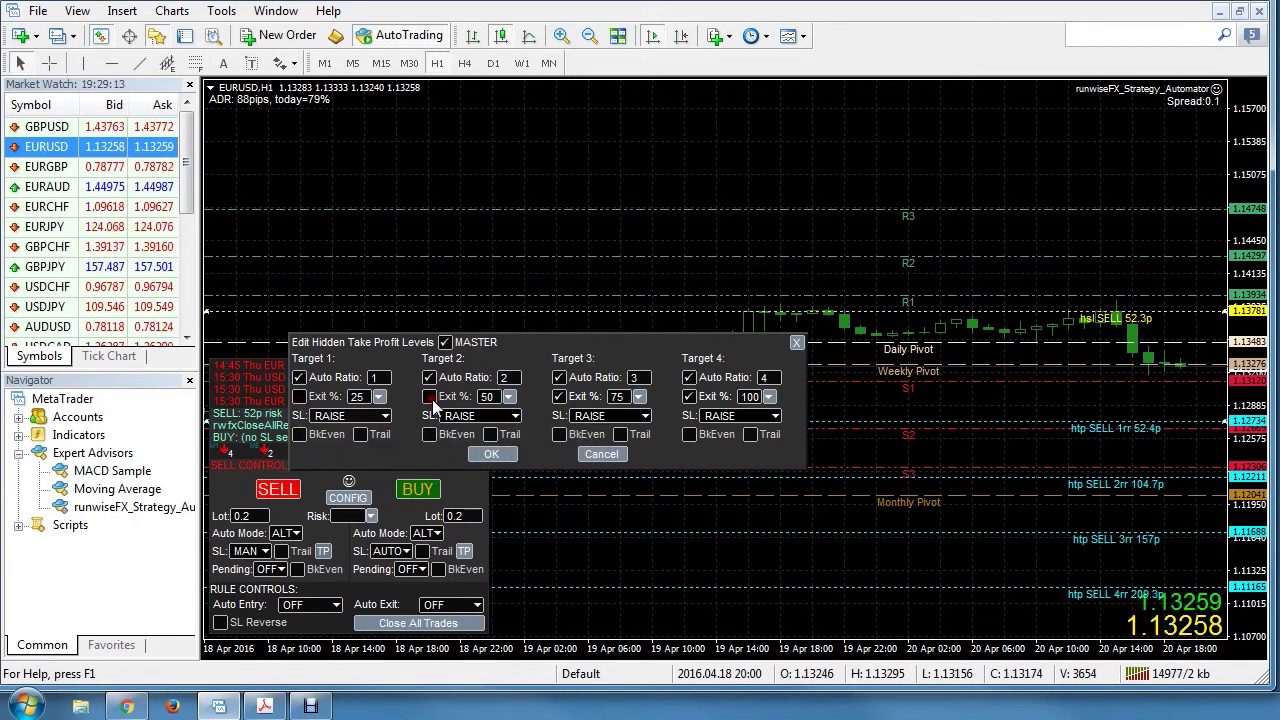
{"action": "left_click", "coordinate": [385, 416]}
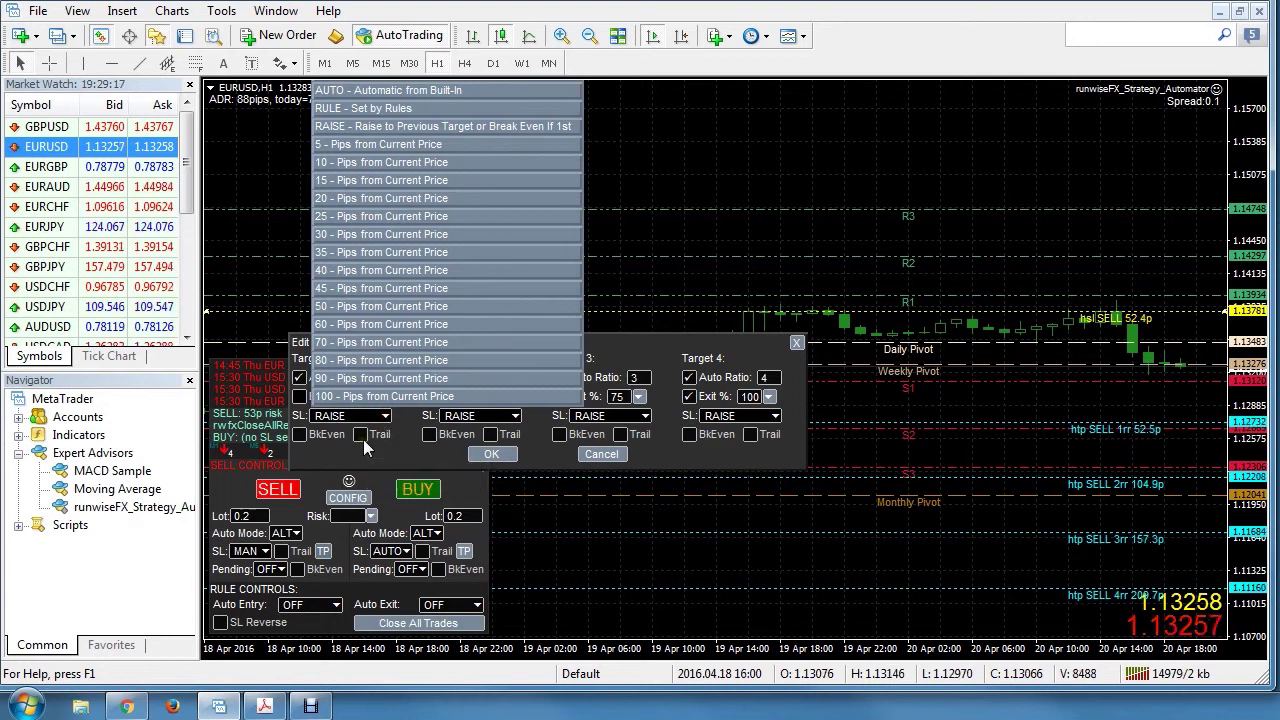
{"action": "left_click", "coordinate": [380, 435]}
{"action": "left_click", "coordinate": [383, 416]}
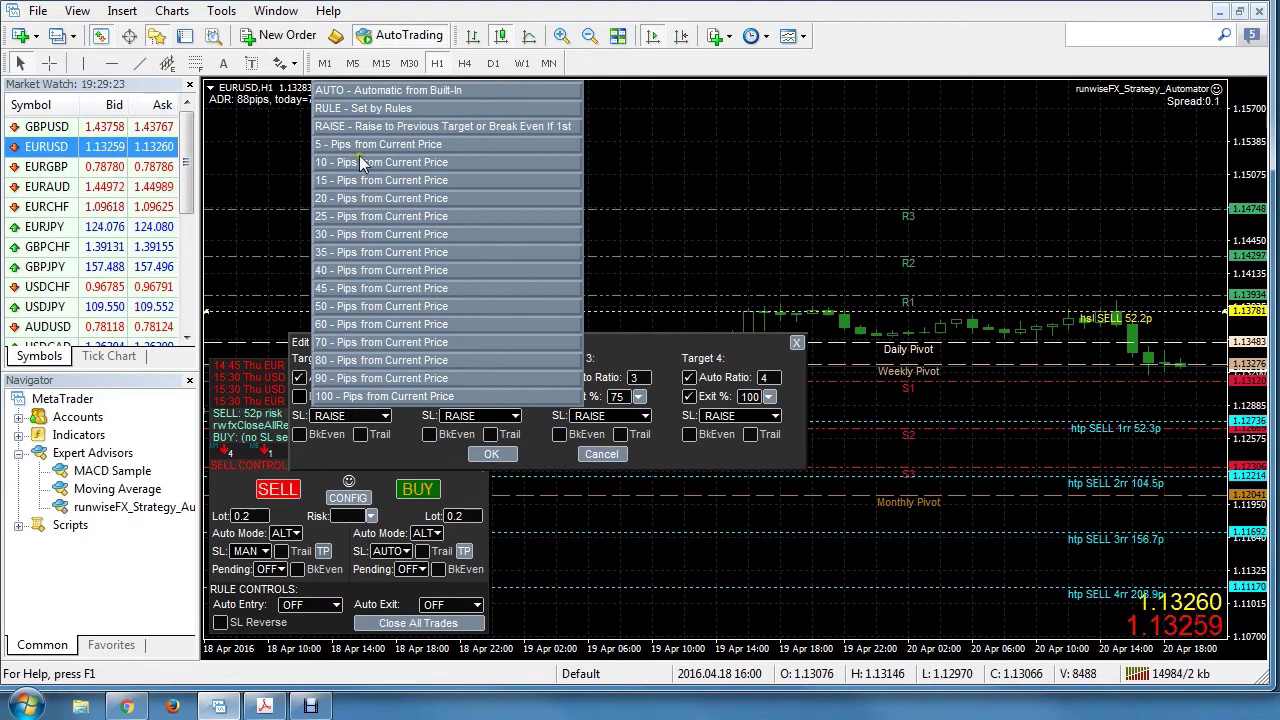
{"action": "left_click", "coordinate": [377, 127]}
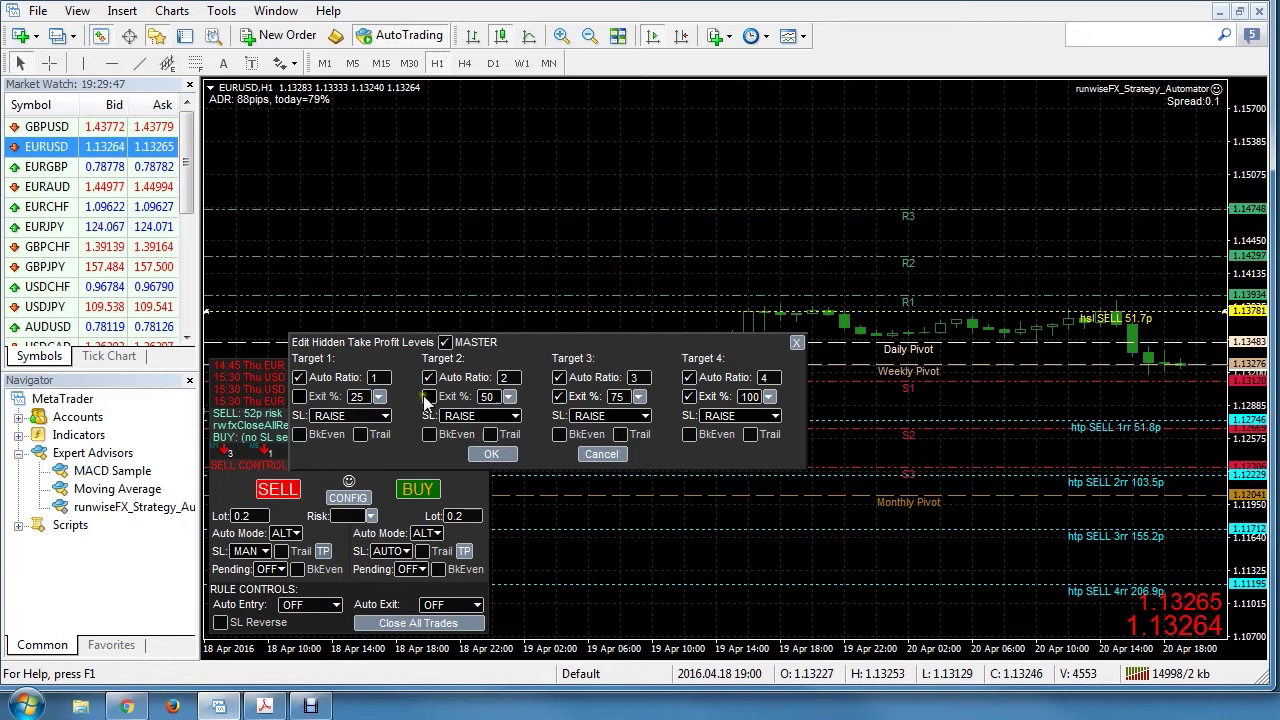
{"action": "left_click", "coordinate": [607, 456]}
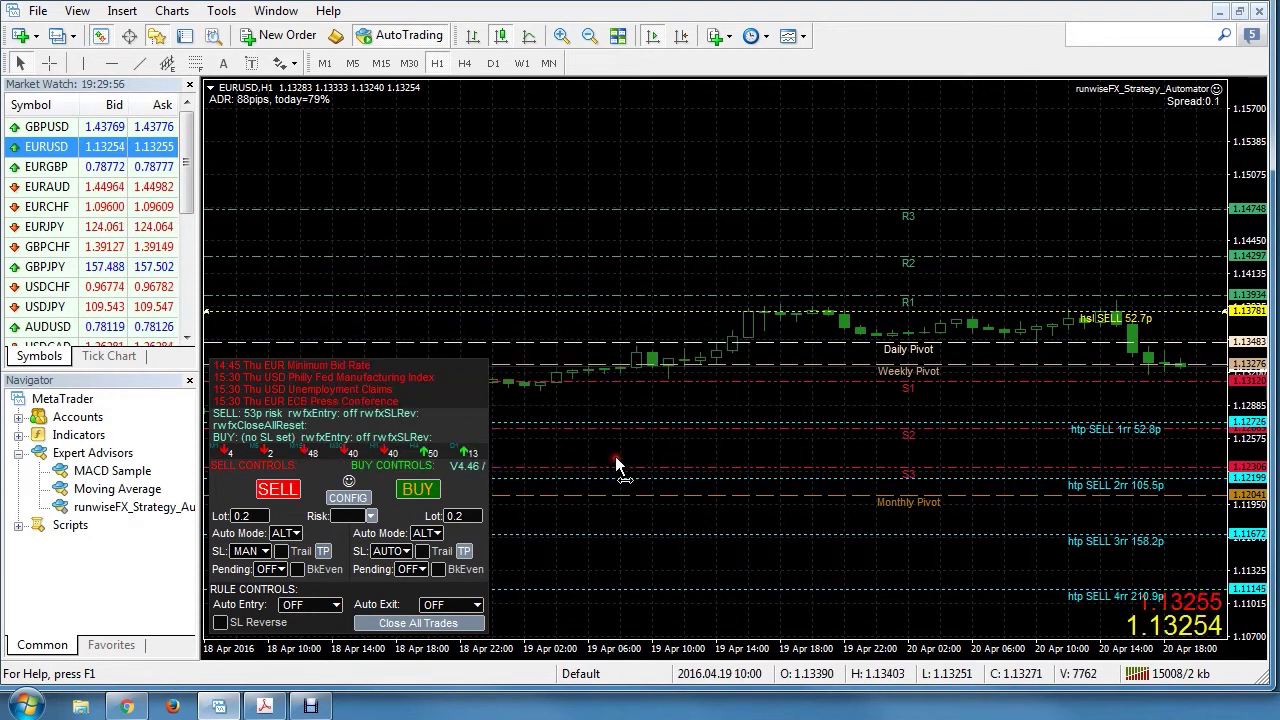
- Open the chart expert's inputs and review the exit percentages, SL adjustment, reward-as-pips and risk reward ratio entries for take profit
{"action": "right_click", "coordinate": [1150, 92]}
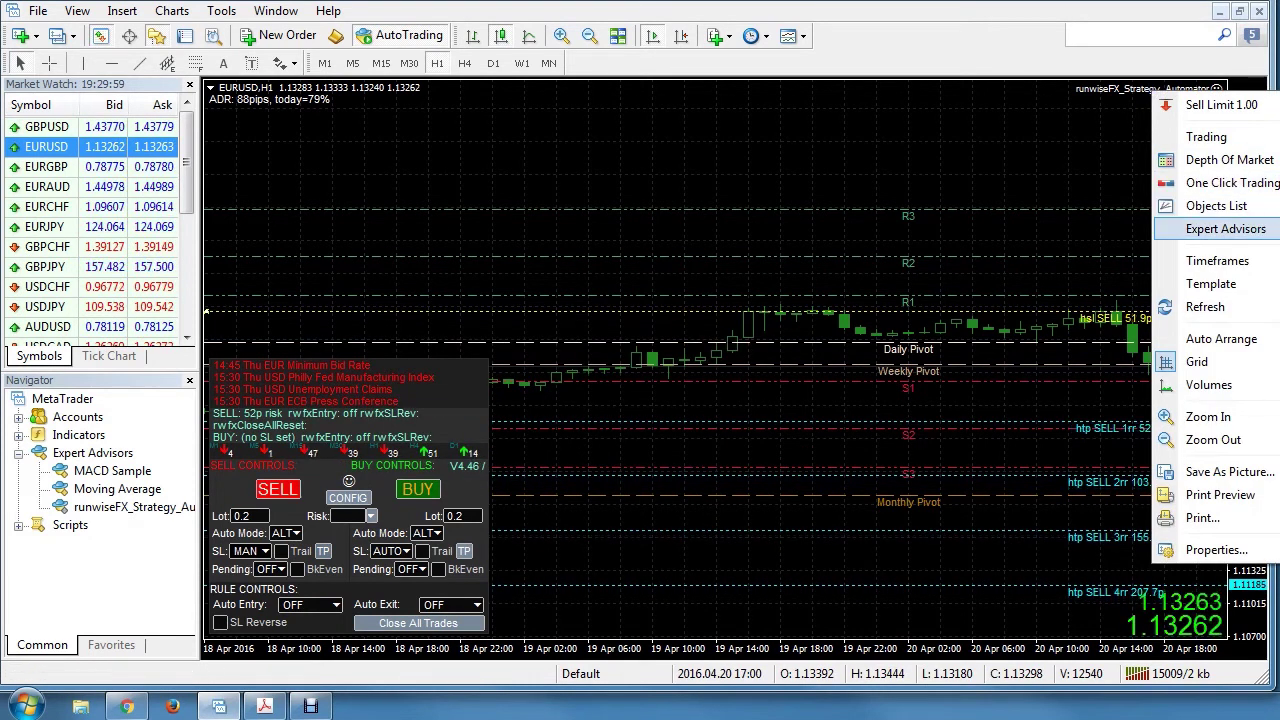
{"action": "left_click", "coordinate": [1100, 231]}
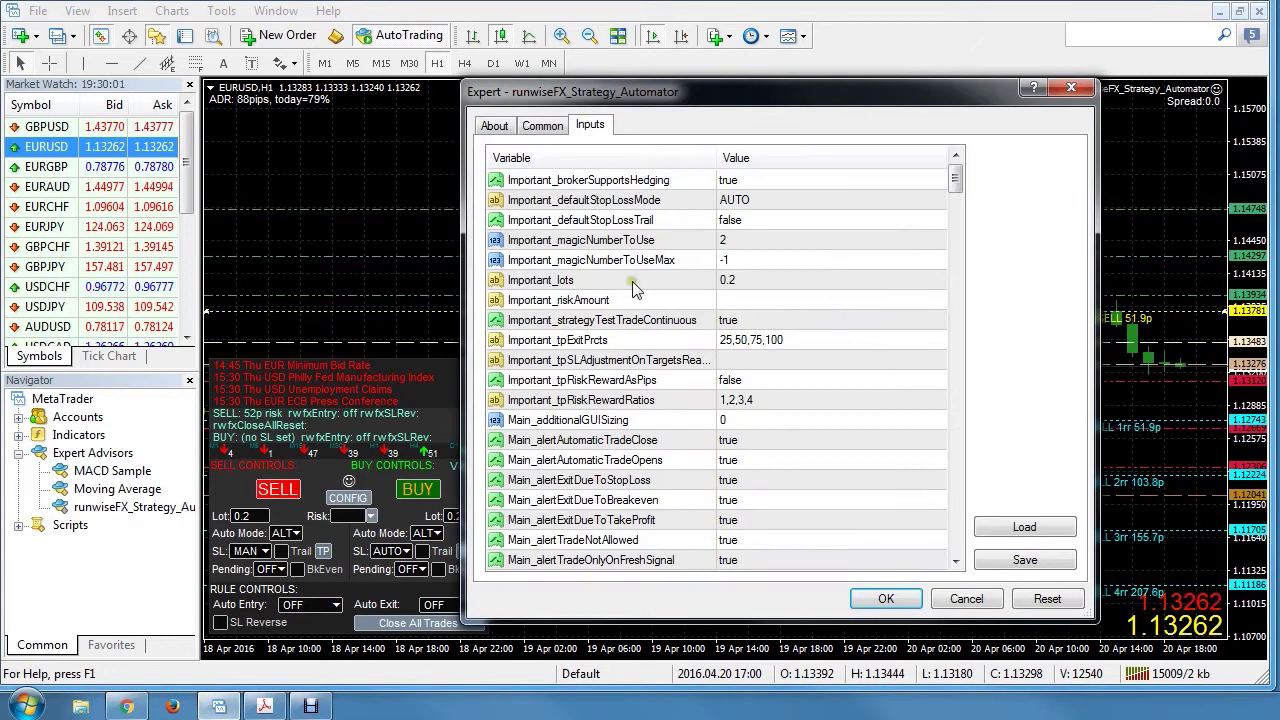
{"action": "left_click", "coordinate": [603, 345]}
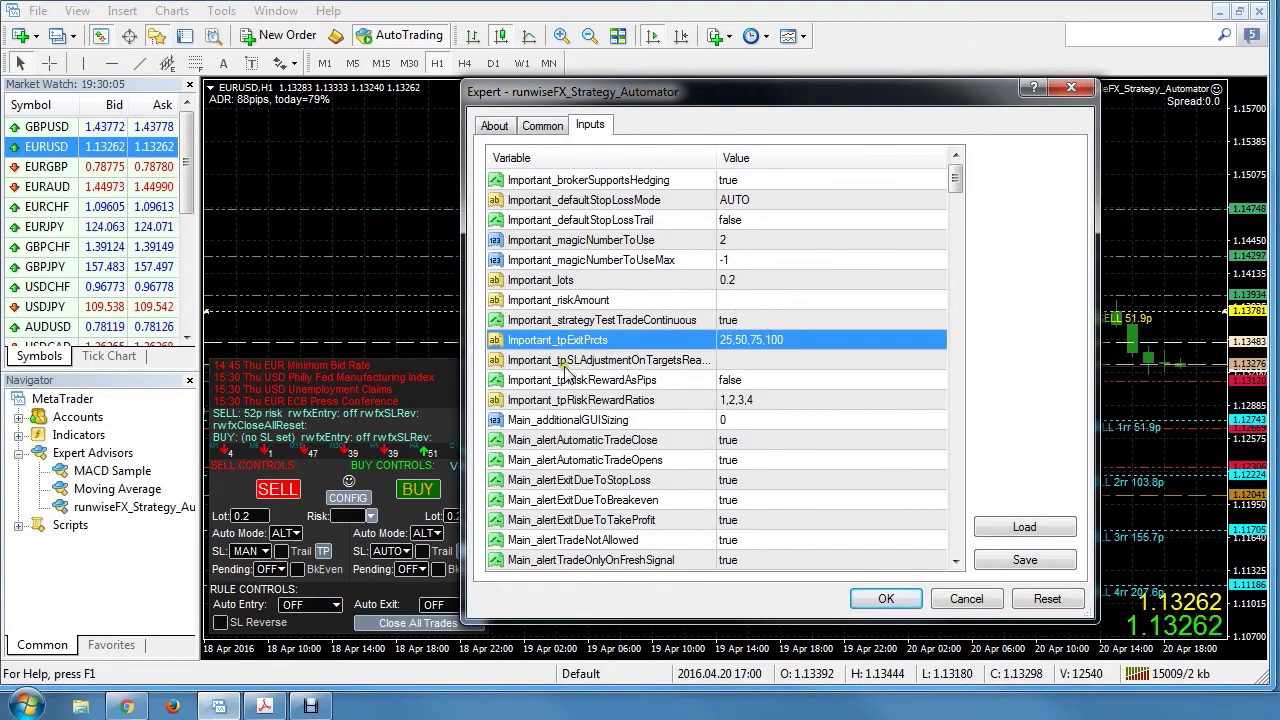
{"action": "left_click", "coordinate": [566, 362]}
{"action": "left_click", "coordinate": [634, 380]}
{"action": "left_click", "coordinate": [645, 400]}
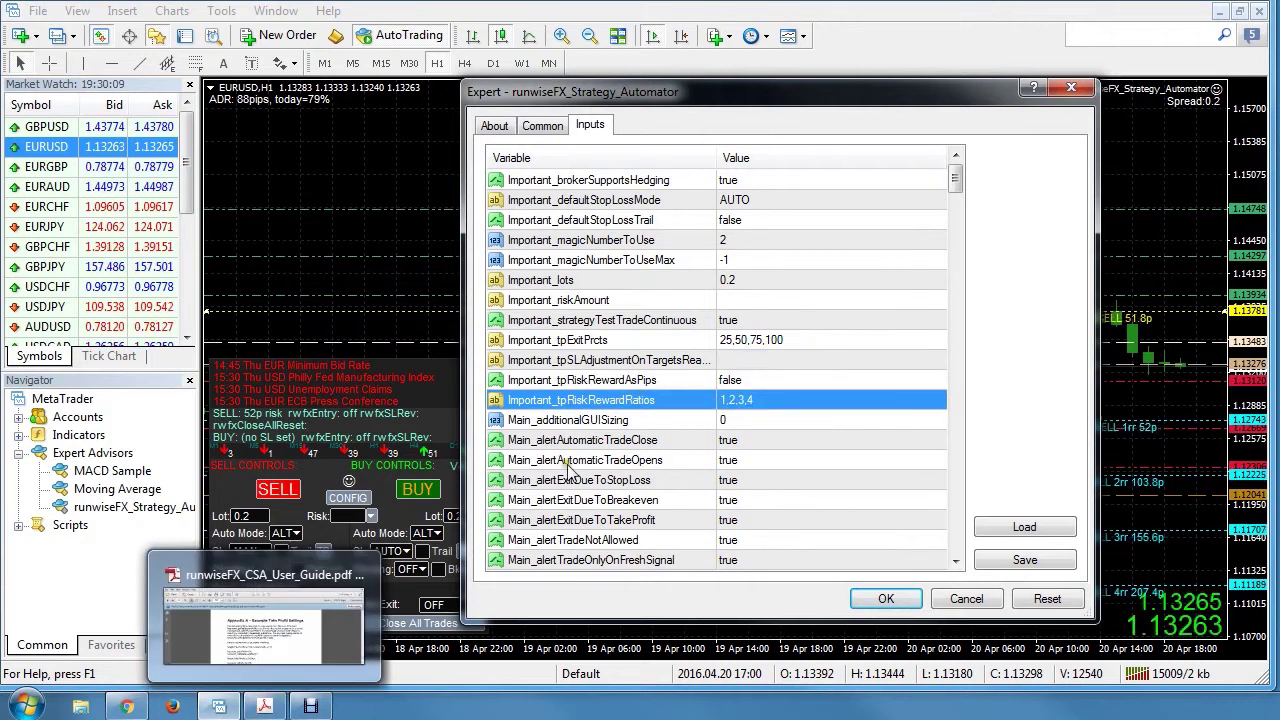
{"action": "left_click", "coordinate": [600, 380]}
{"action": "left_click", "coordinate": [606, 360]}
{"action": "left_click", "coordinate": [614, 345]}
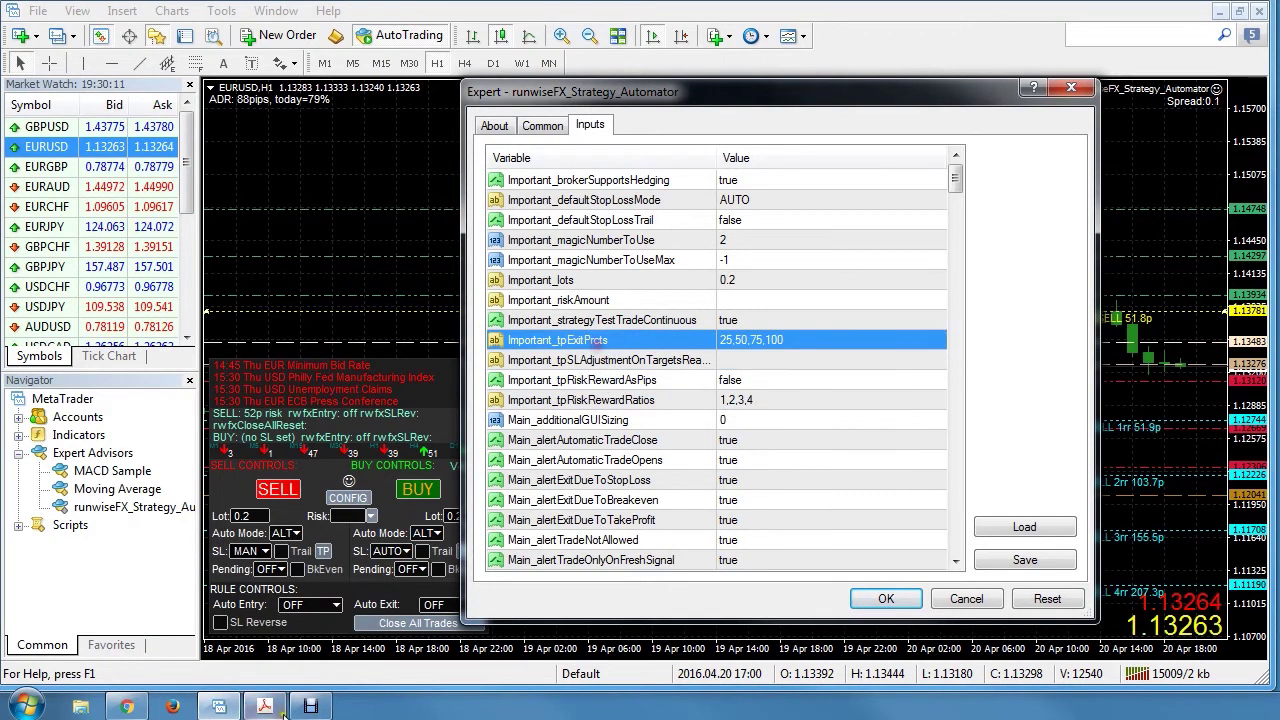
- Consult Appendix A of runwiseFX_CSA_User_Guide.pdf in Adobe Acrobat Pro for the example take profit settings, then return to MetaTrader
{"action": "mouse_move", "coordinate": [220, 708]}
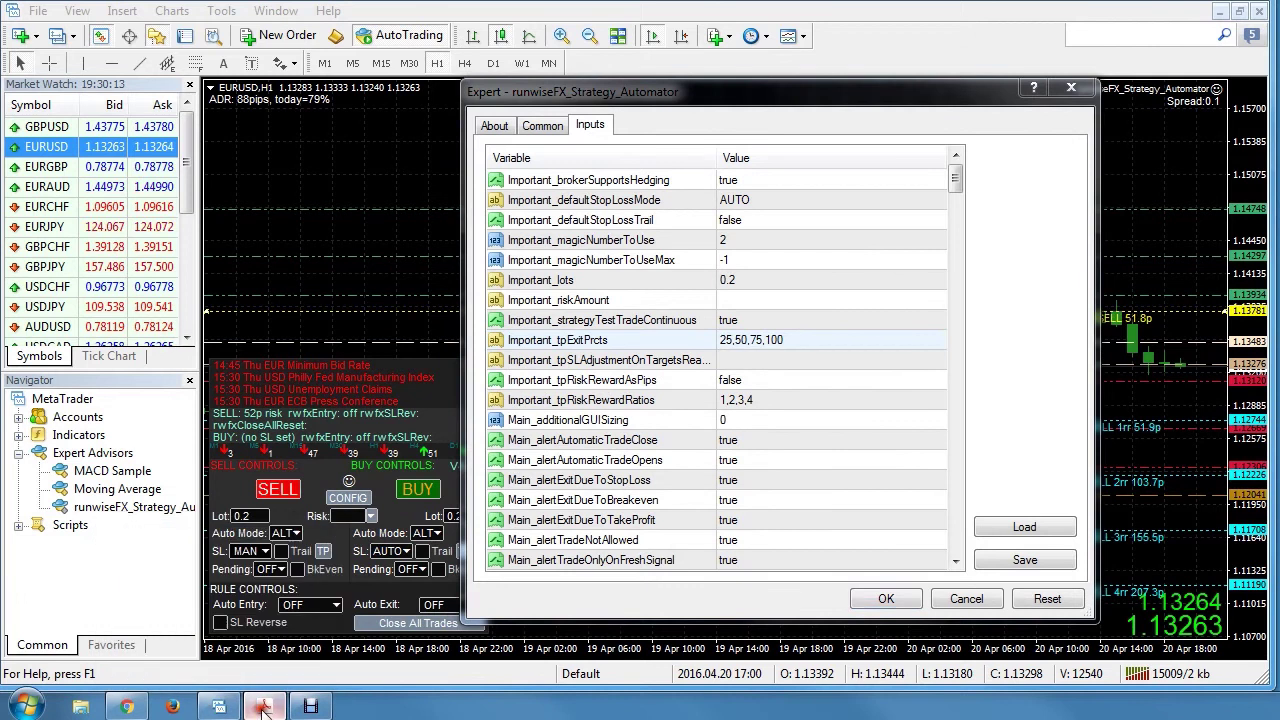
{"action": "left_click", "coordinate": [264, 707]}
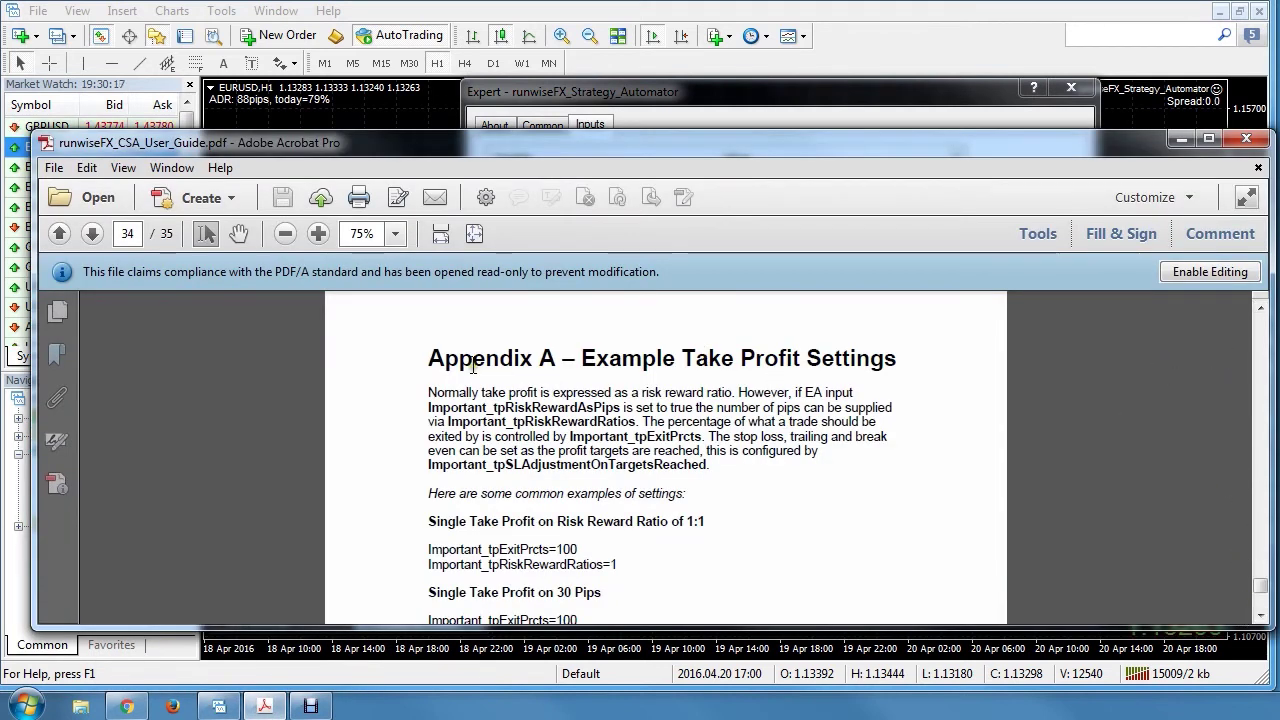
{"action": "left_click", "coordinate": [1259, 615]}
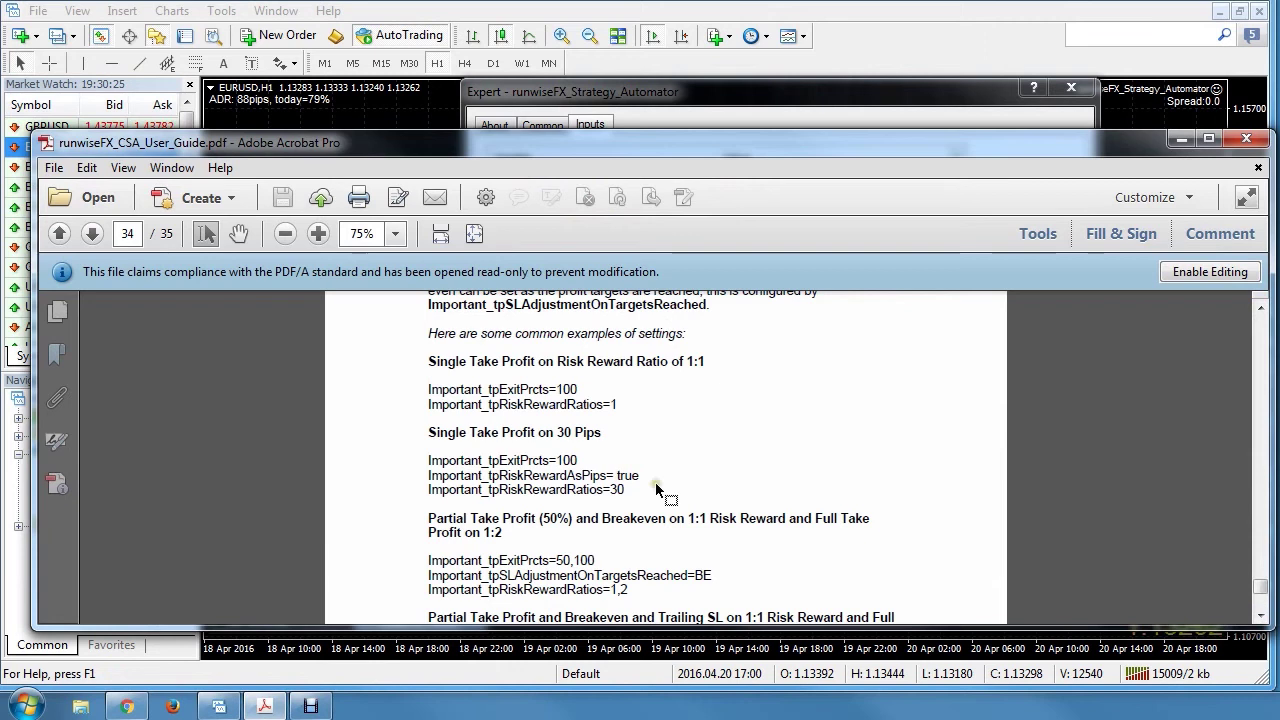
{"action": "left_click", "coordinate": [1184, 144]}
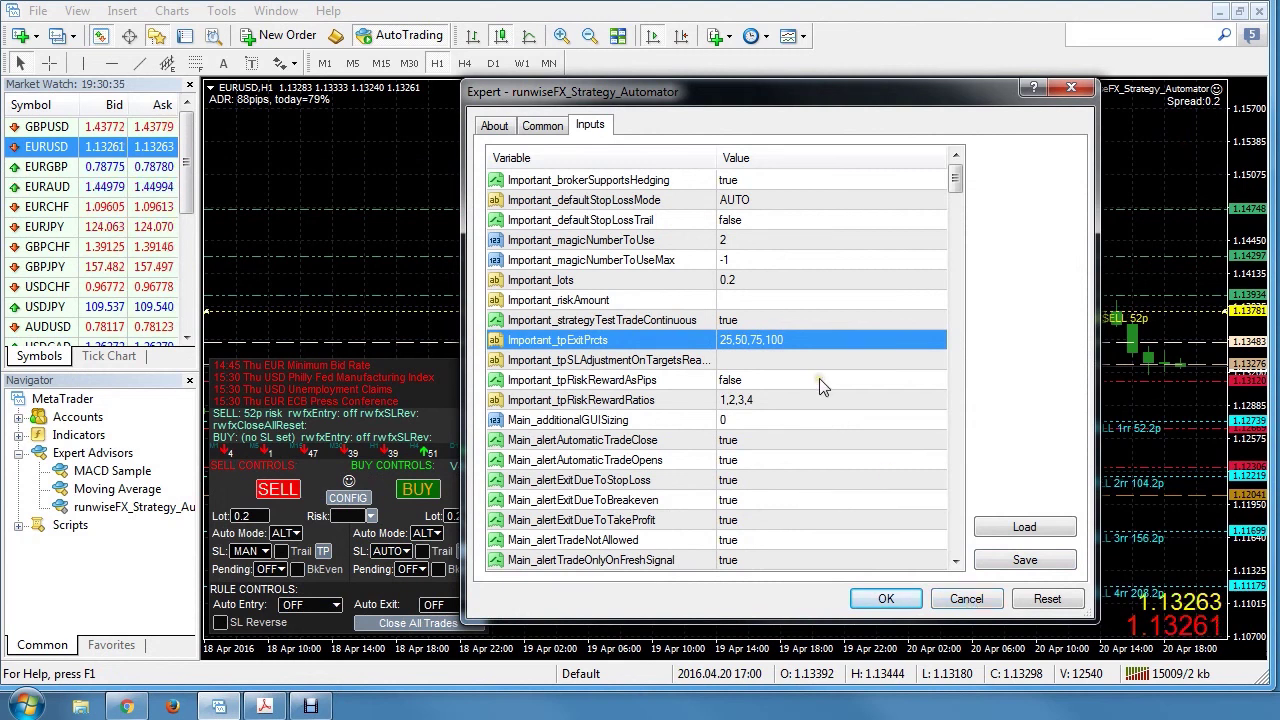
- Set Important_tpExitPrcts to 100 in the expert's inputs
{"action": "double_click", "coordinate": [807, 339]}
{"action": "left_click_drag", "start_coordinate": [807, 339], "coordinate": [662, 337]}
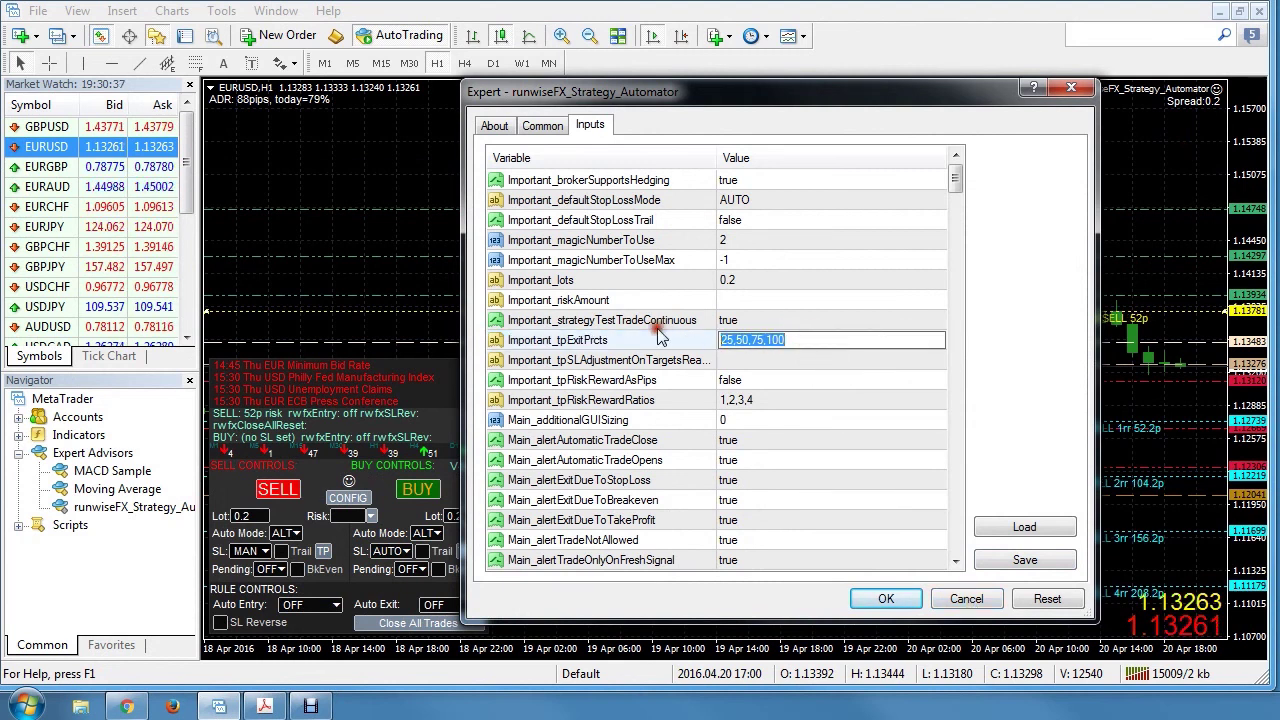
{"action": "type", "text": "100"}
{"action": "key", "text": "BackSpace"}
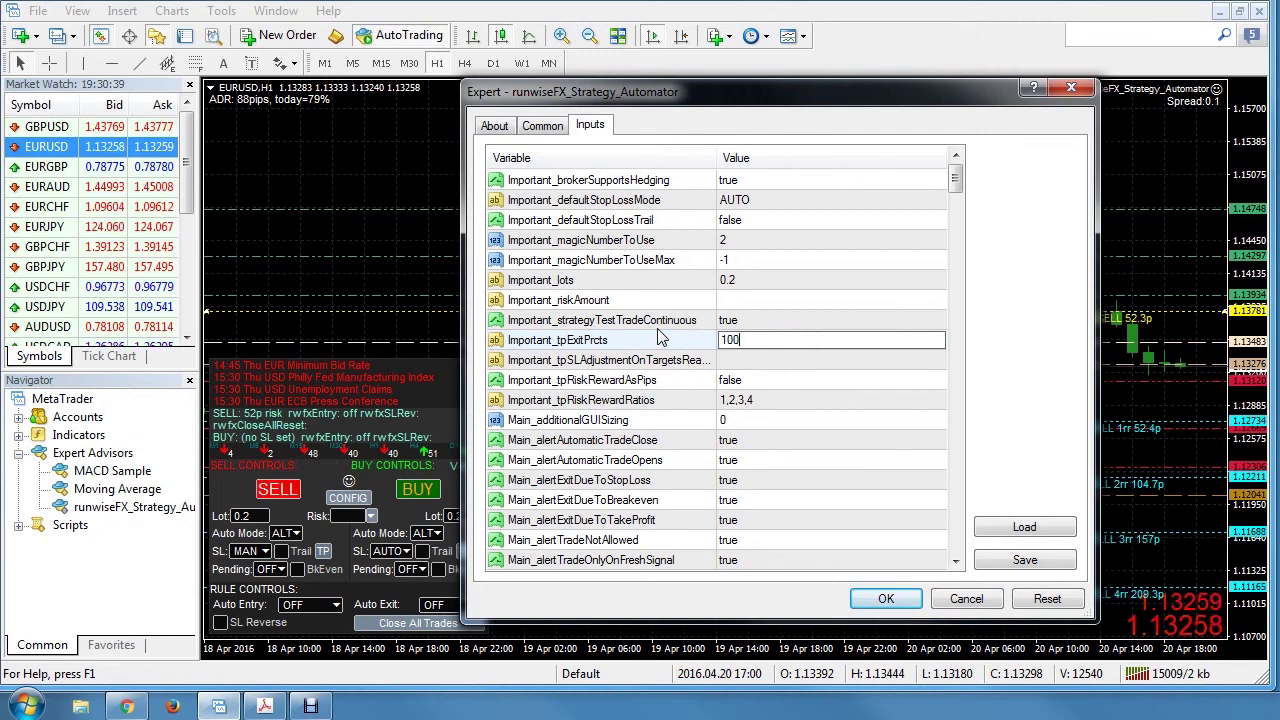
- Set Important_tpRiskRewardAsPips to true and Important_tpRiskRewardRatios to 30, and apply the expert's inputs
{"action": "left_click", "coordinate": [765, 383]}
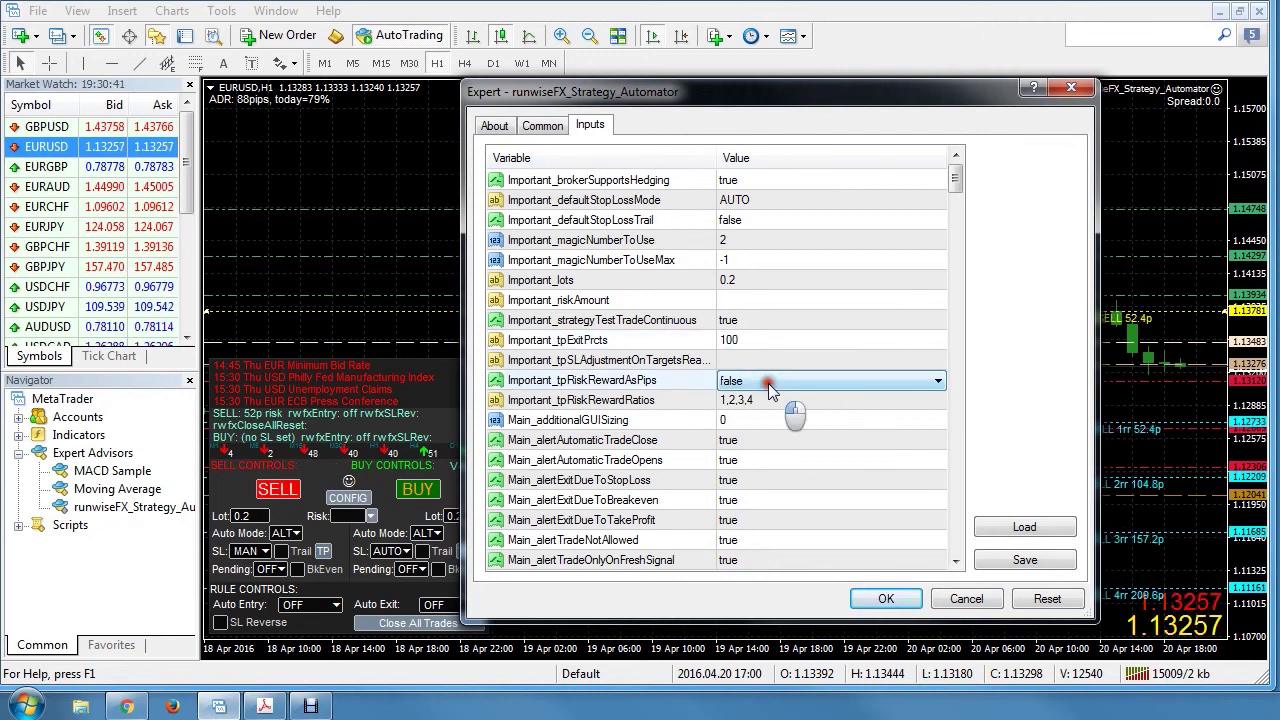
{"action": "left_click", "coordinate": [768, 383]}
{"action": "left_click", "coordinate": [768, 410]}
{"action": "left_click", "coordinate": [768, 400]}
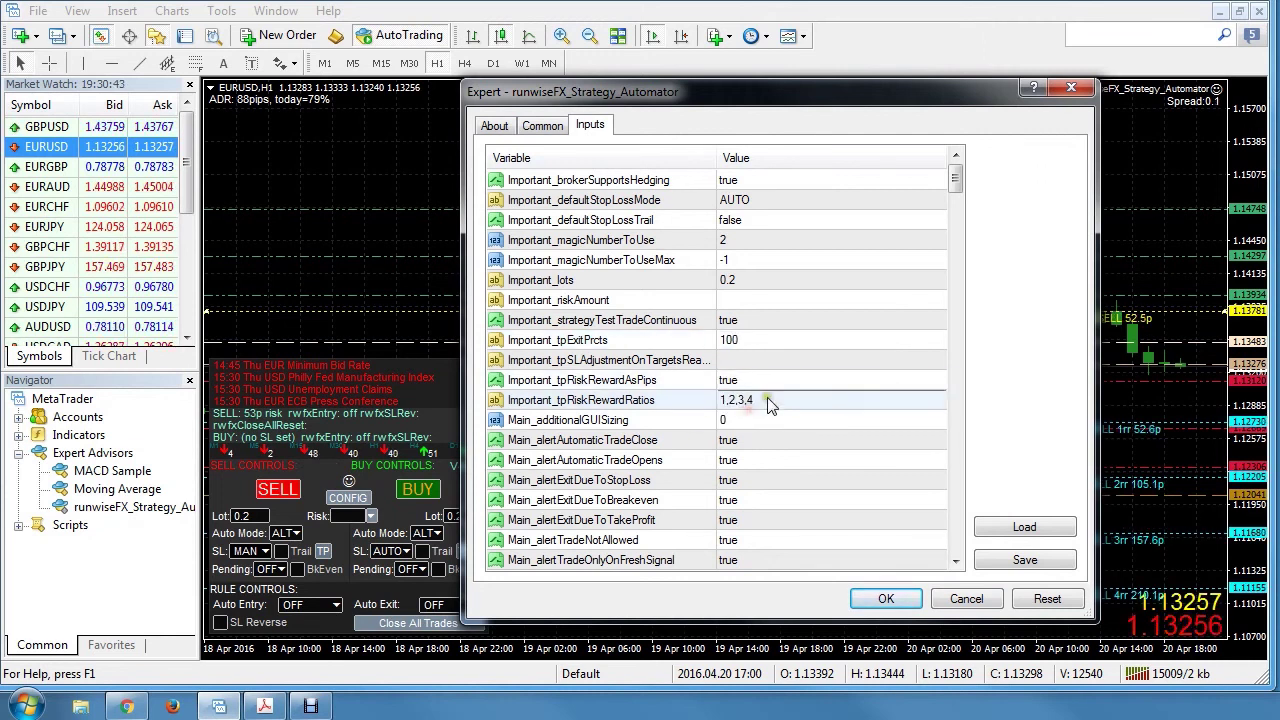
{"action": "left_click", "coordinate": [768, 400]}
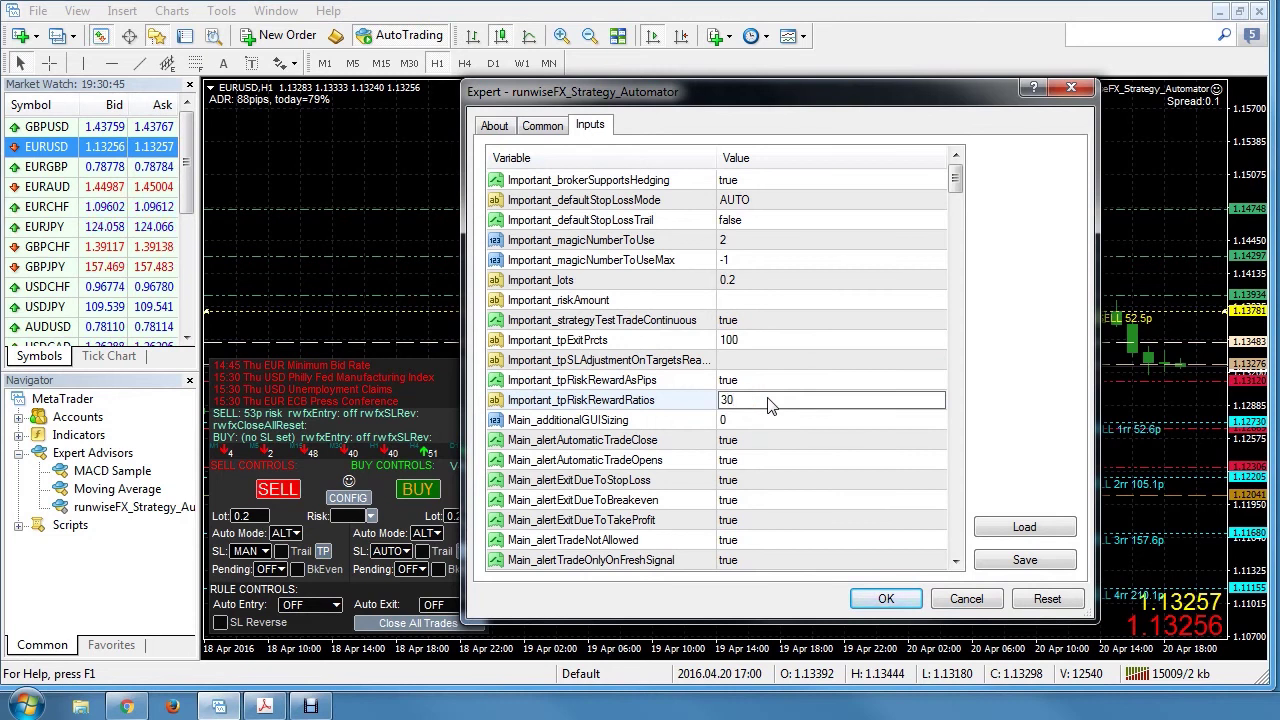
{"action": "left_click", "coordinate": [886, 600]}
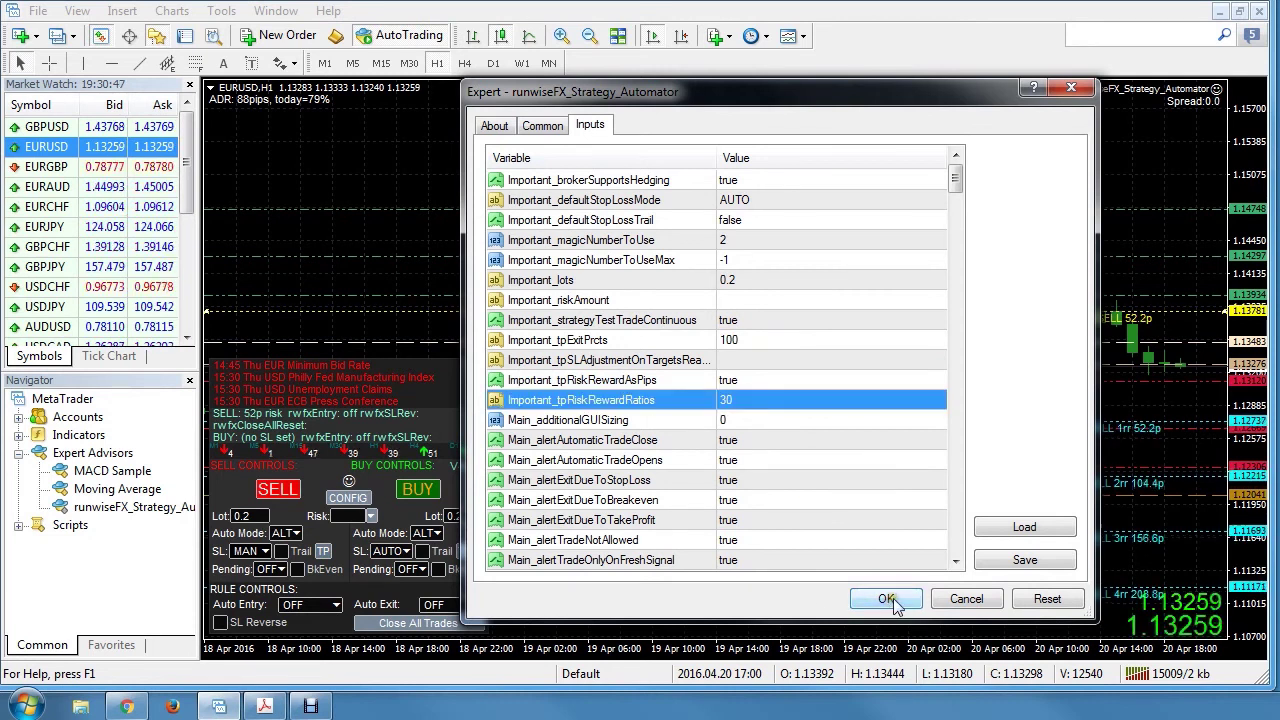
{"action": "left_click", "coordinate": [893, 598]}
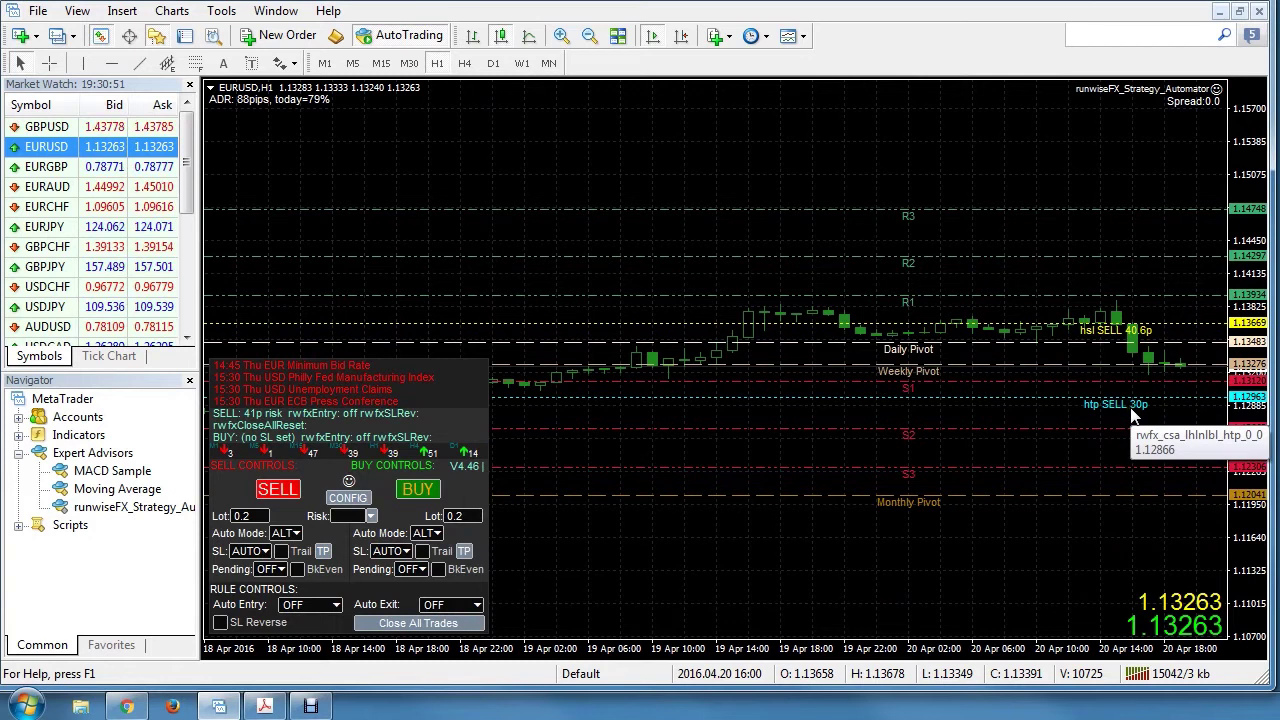
- Examine the sell side's hidden take profit levels, closing and reopening the editor to check Target 1's pips and exit settings
{"action": "left_click", "coordinate": [323, 553]}
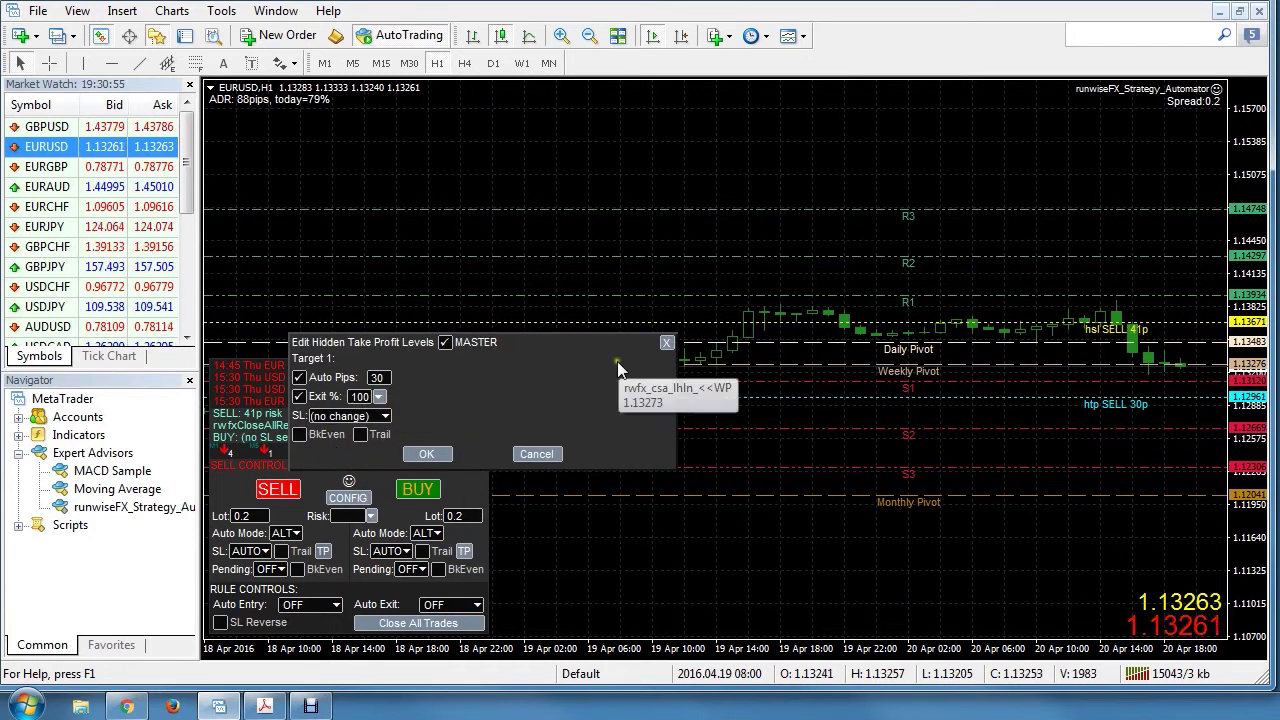
{"action": "left_click", "coordinate": [666, 343]}
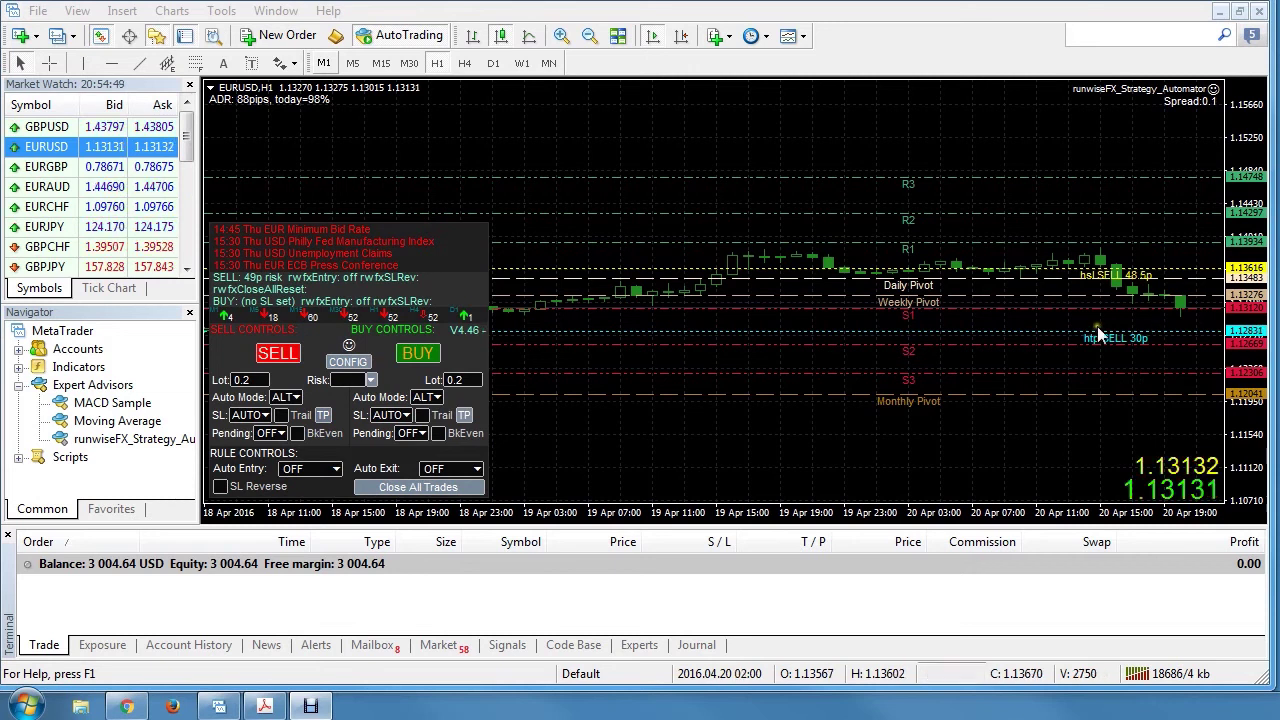
{"action": "left_click", "coordinate": [323, 416]}
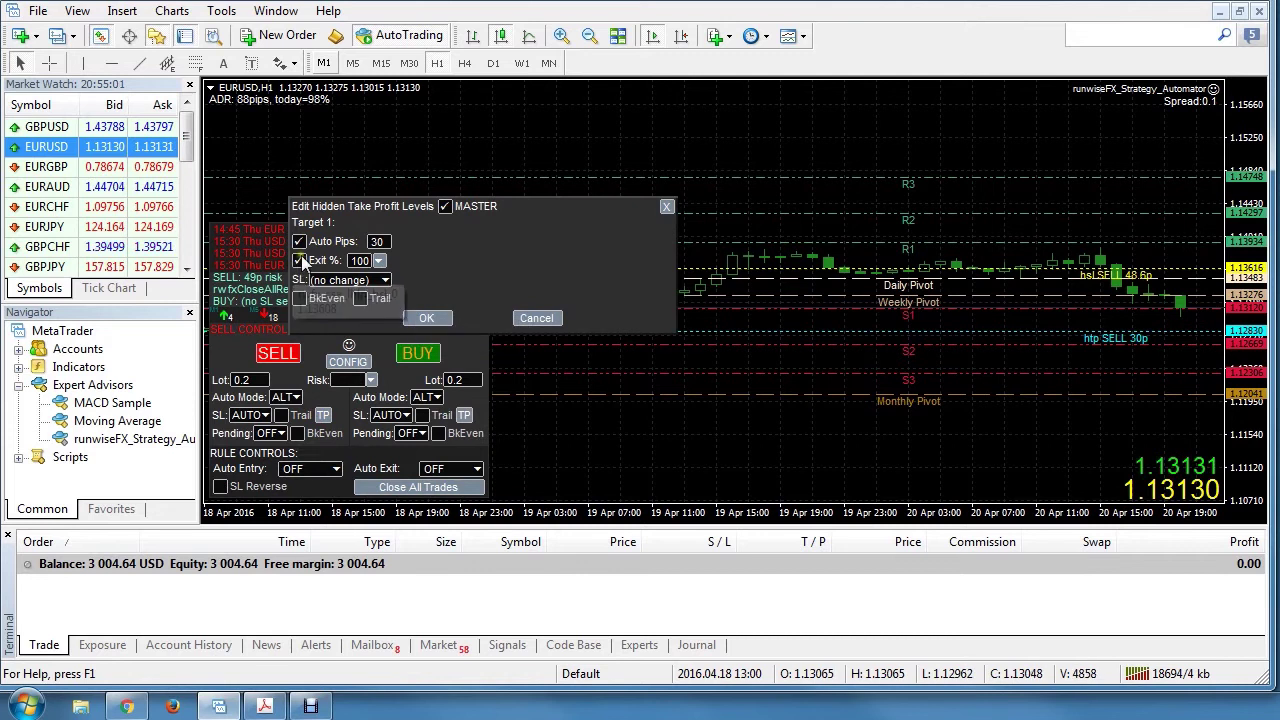
- Turn off automatic pips for the sell side's Target 1 and adjust its hidden take profit line on the chart
{"action": "left_click", "coordinate": [299, 241]}
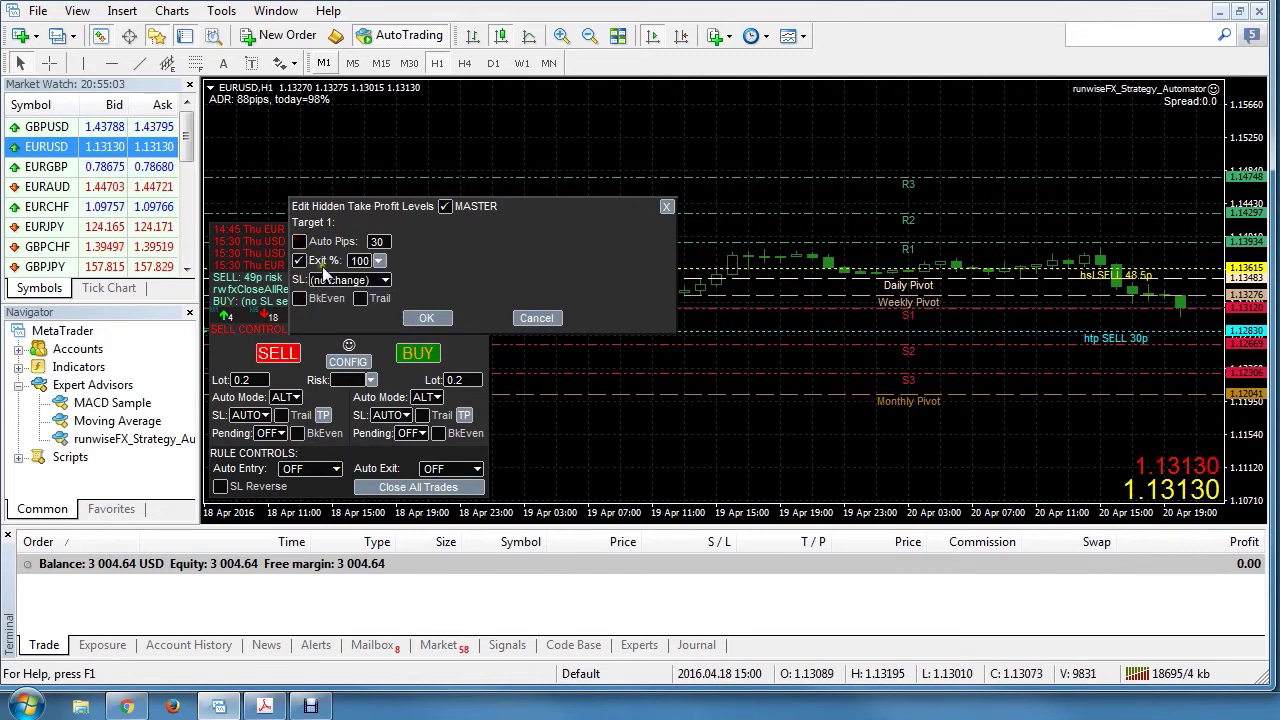
{"action": "left_click", "coordinate": [427, 317]}
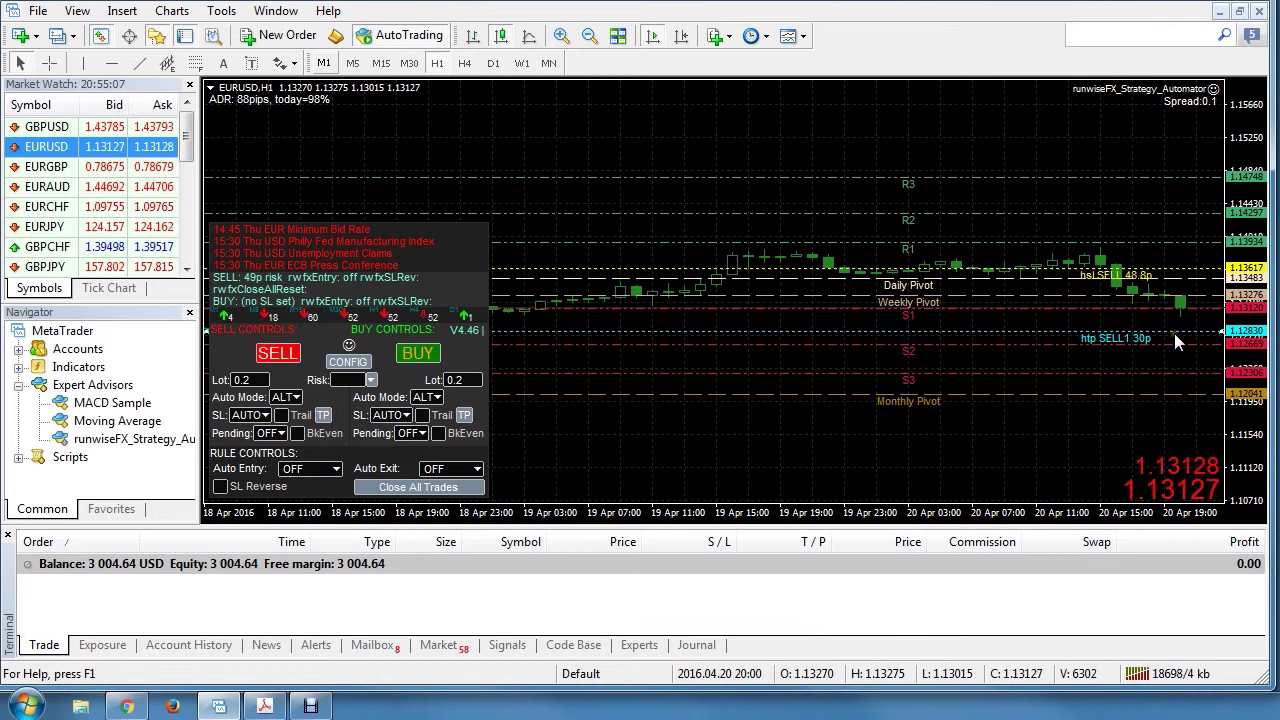
{"action": "mouse_move", "coordinate": [1174, 331]}
{"action": "left_mouse_down"}
{"action": "mouse_move", "coordinate": [1173, 346]}
{"action": "mouse_move", "coordinate": [1178, 332]}
{"action": "left_mouse_up"}
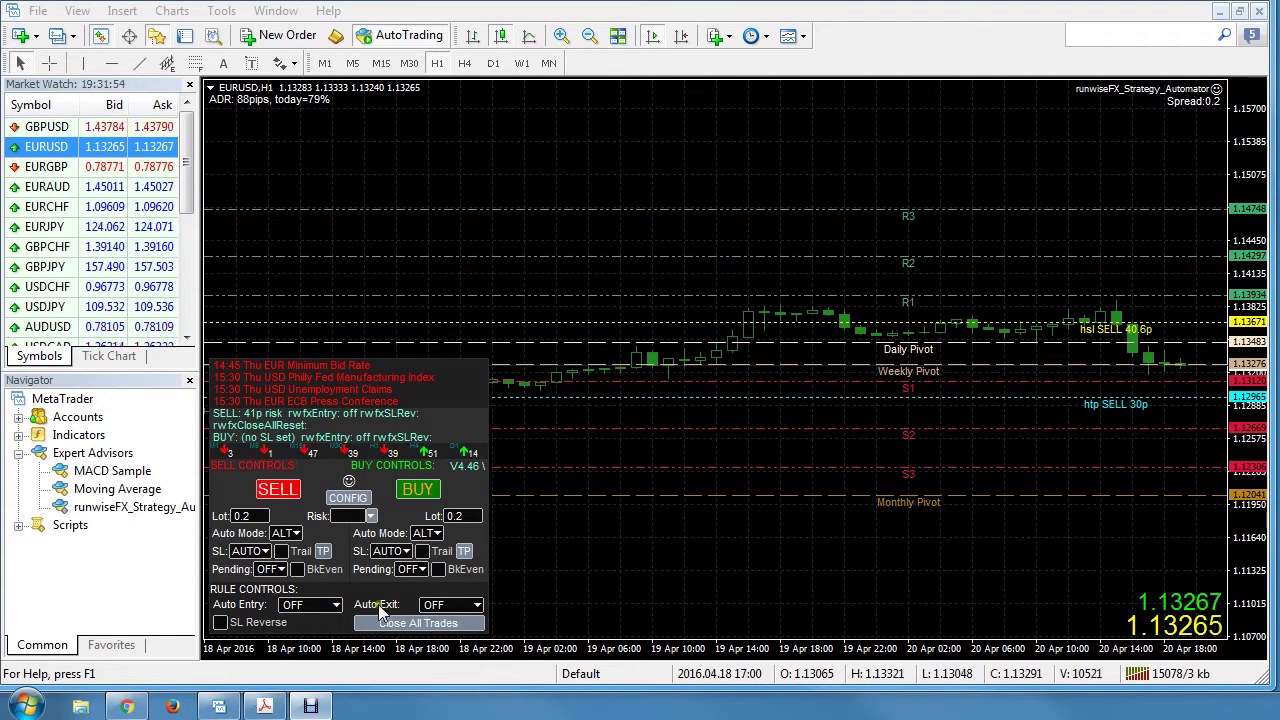
- Review Target 1's settings in the sell side's hidden take profit levels and close the editor without changes
{"action": "left_click", "coordinate": [323, 552]}
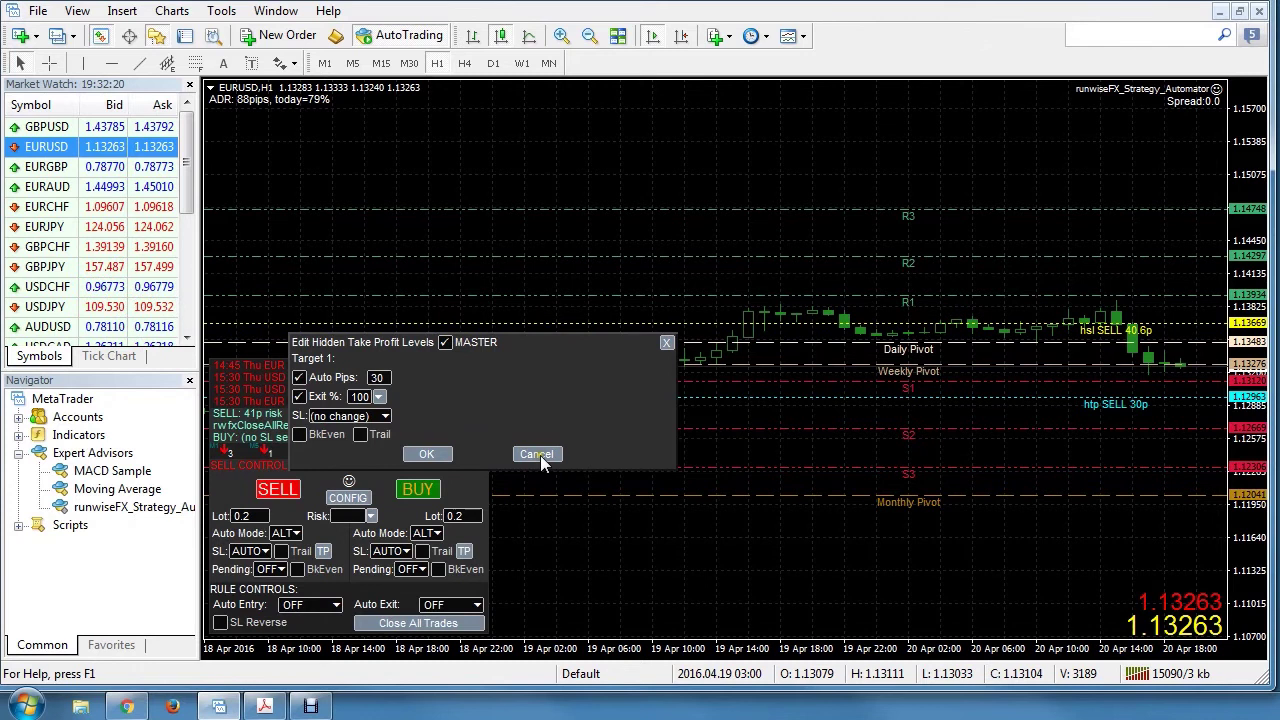
{"action": "left_click", "coordinate": [538, 455]}
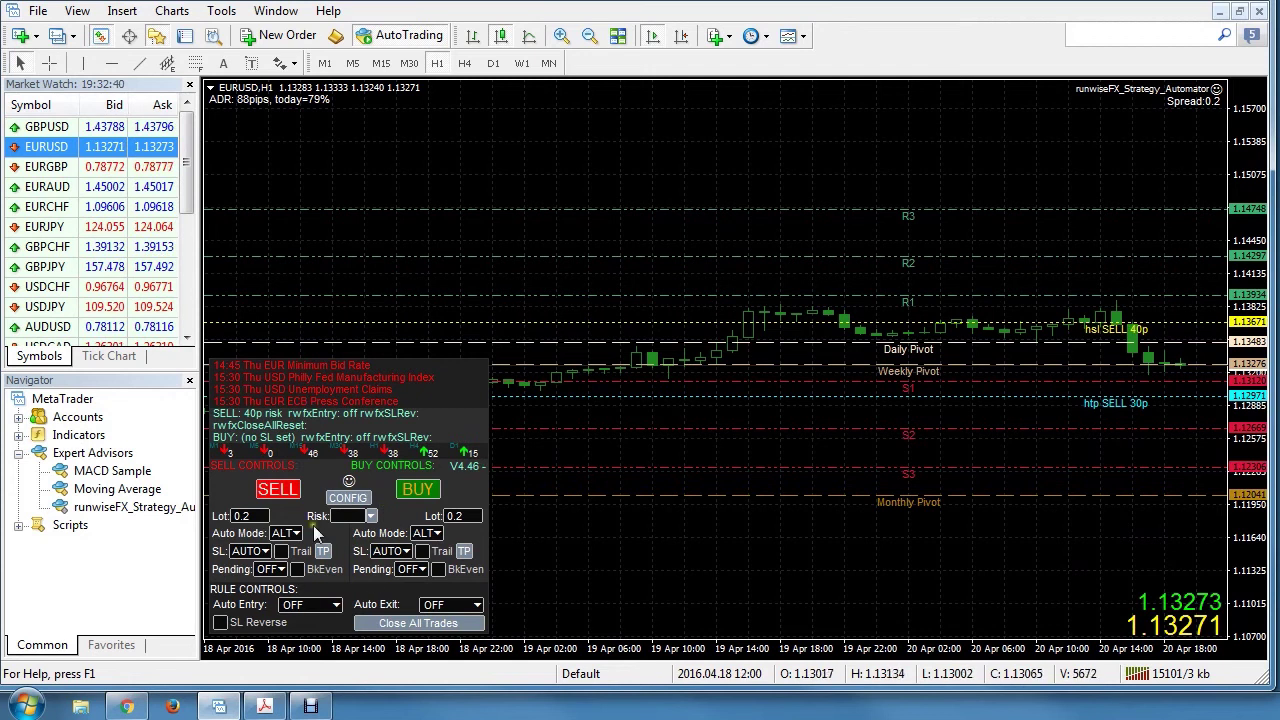
- Open a EURUSD sell trade of 0.2 lot and show the terminal's list of open trades
{"action": "left_click", "coordinate": [279, 490]}
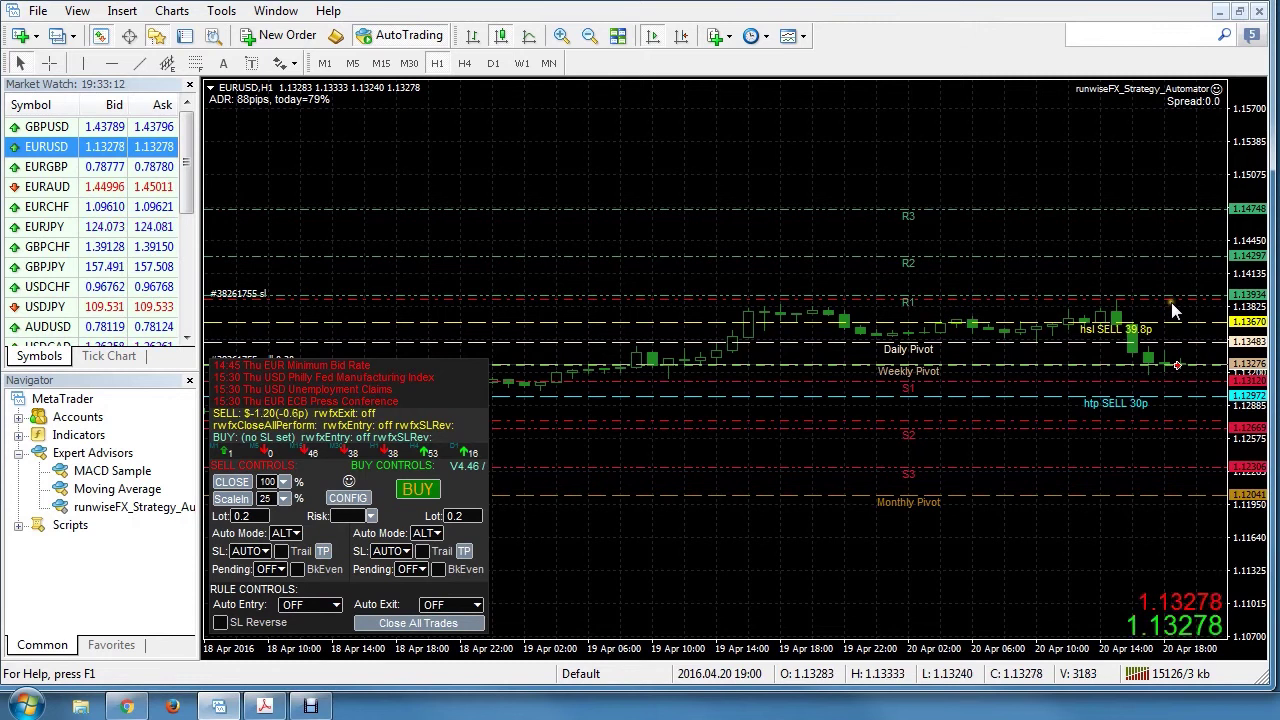
{"action": "left_click", "coordinate": [78, 12]}
{"action": "left_click", "coordinate": [110, 244]}
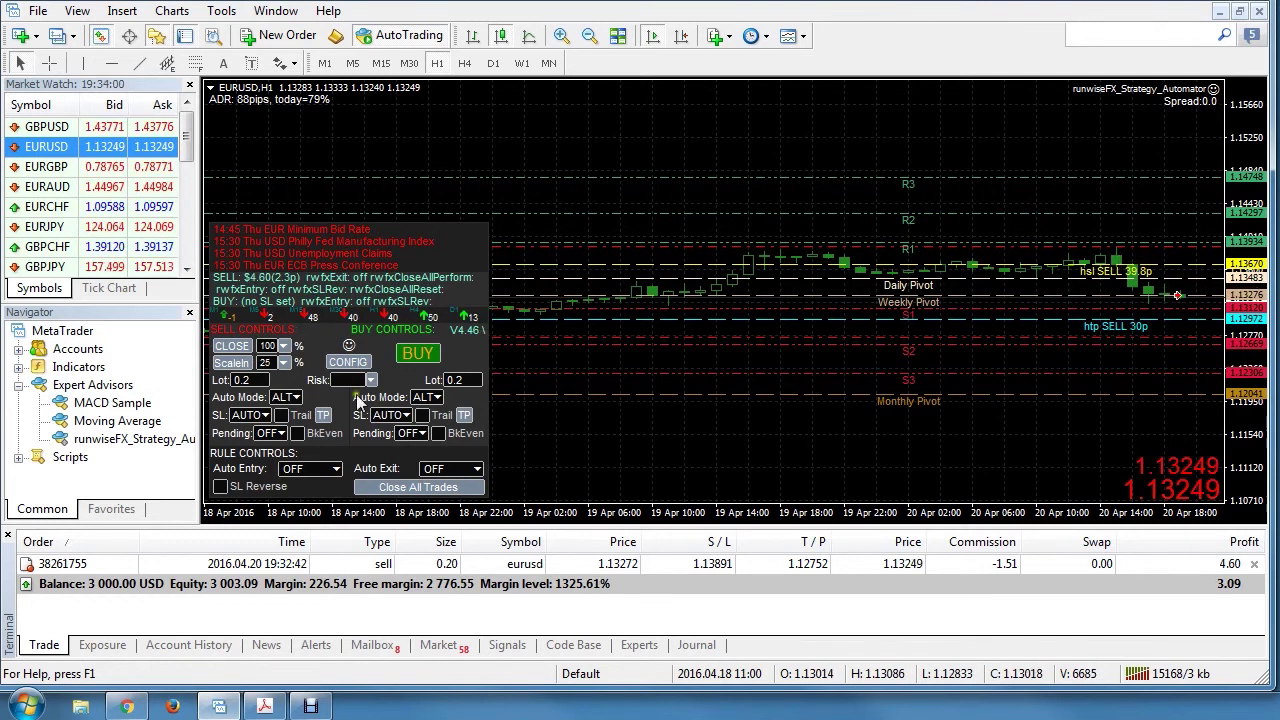
- Close 50% of the open EURUSD sell trade and confirm the partial close
{"action": "left_click", "coordinate": [284, 346]}
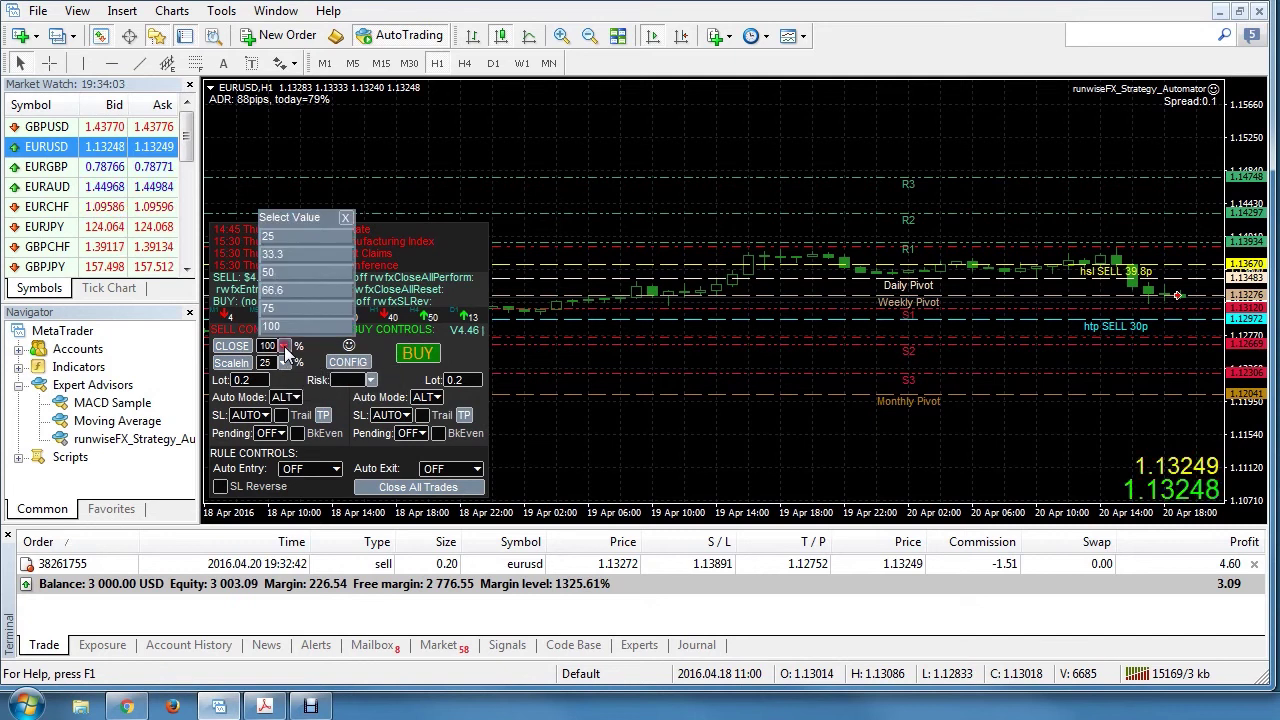
{"action": "left_click", "coordinate": [286, 283]}
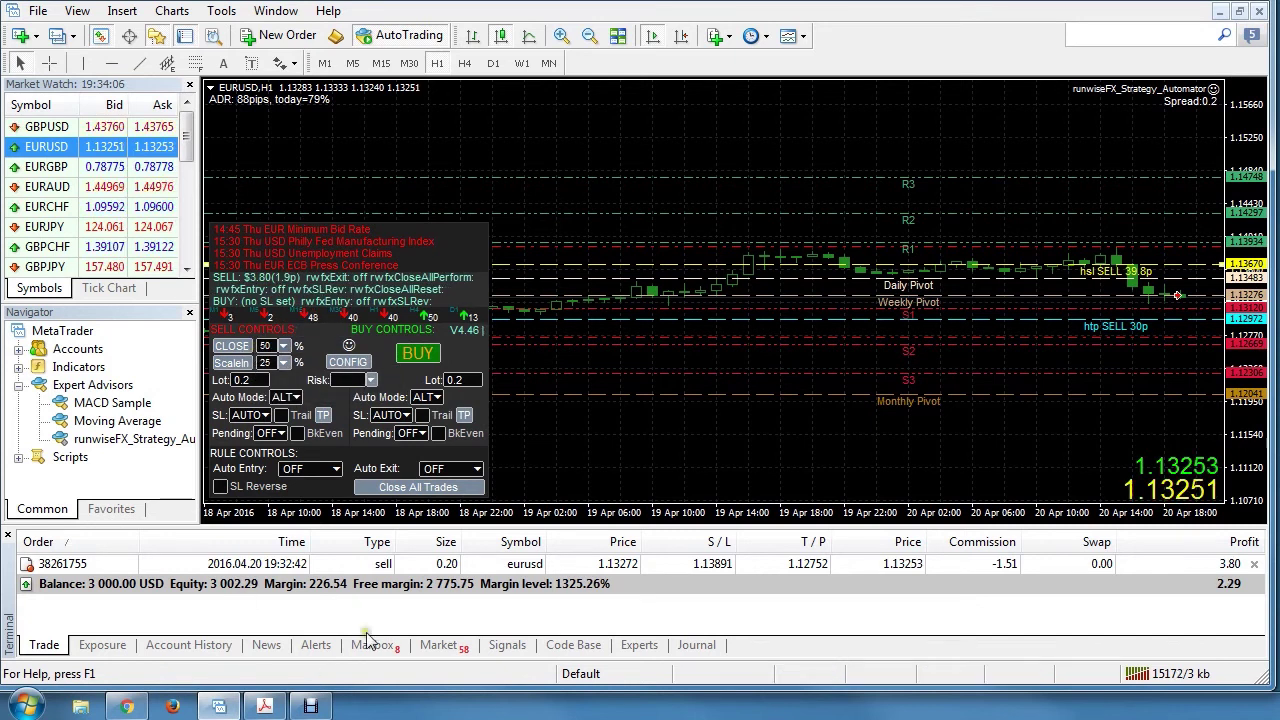
{"action": "left_click", "coordinate": [231, 346]}
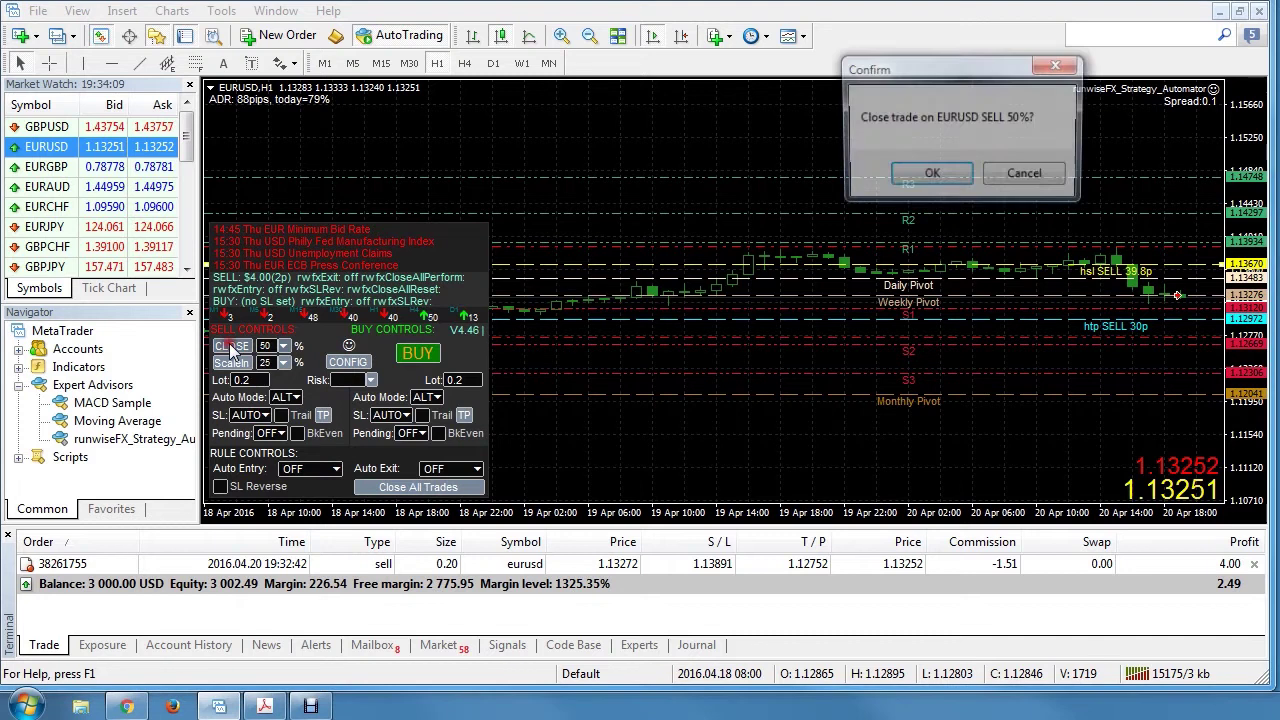
{"action": "left_click", "coordinate": [935, 177]}
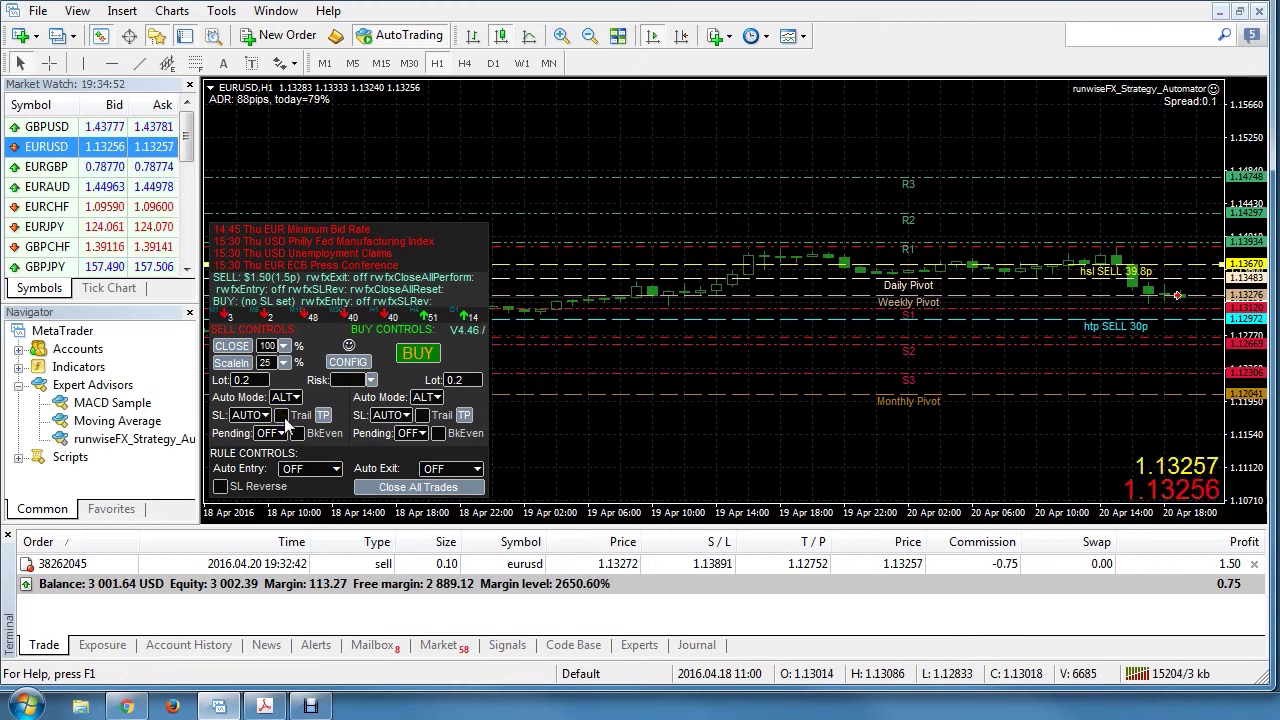
- Enable the trailing stop loss and break-even on the EURUSD sell trade, and dismiss the resulting alert
{"action": "left_click", "coordinate": [282, 416]}
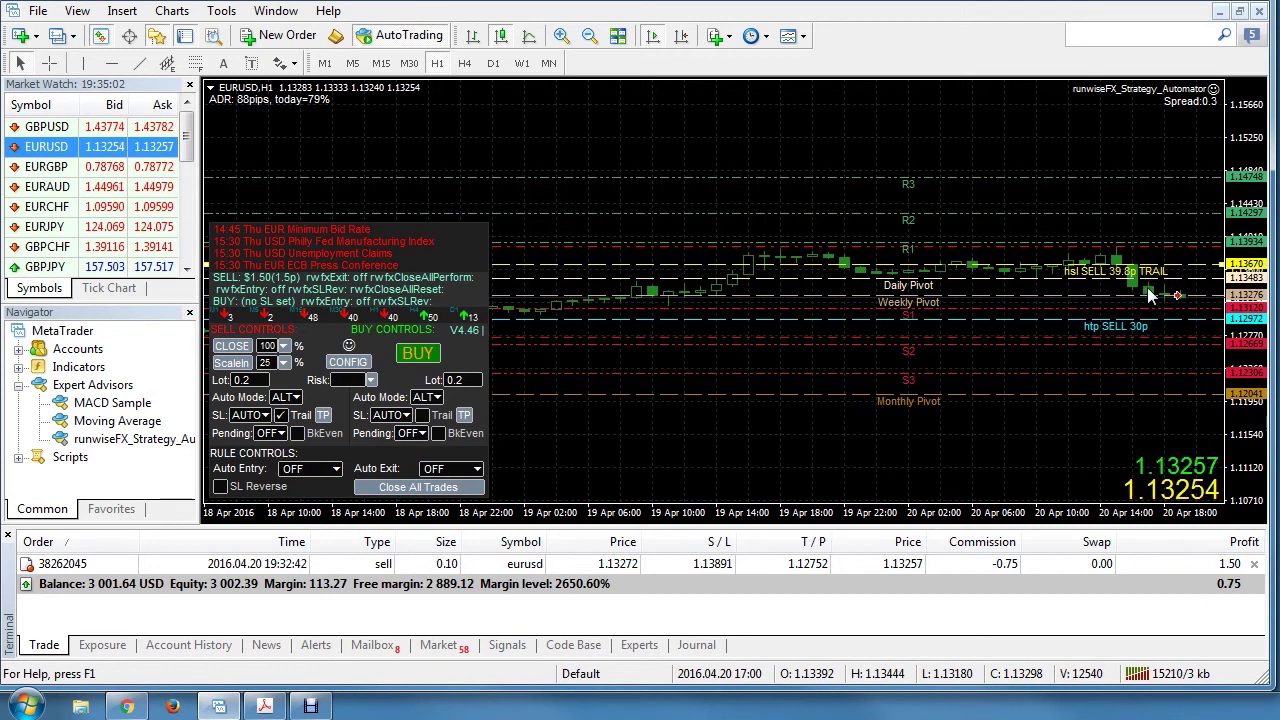
{"action": "mouse_move", "coordinate": [1148, 300]}
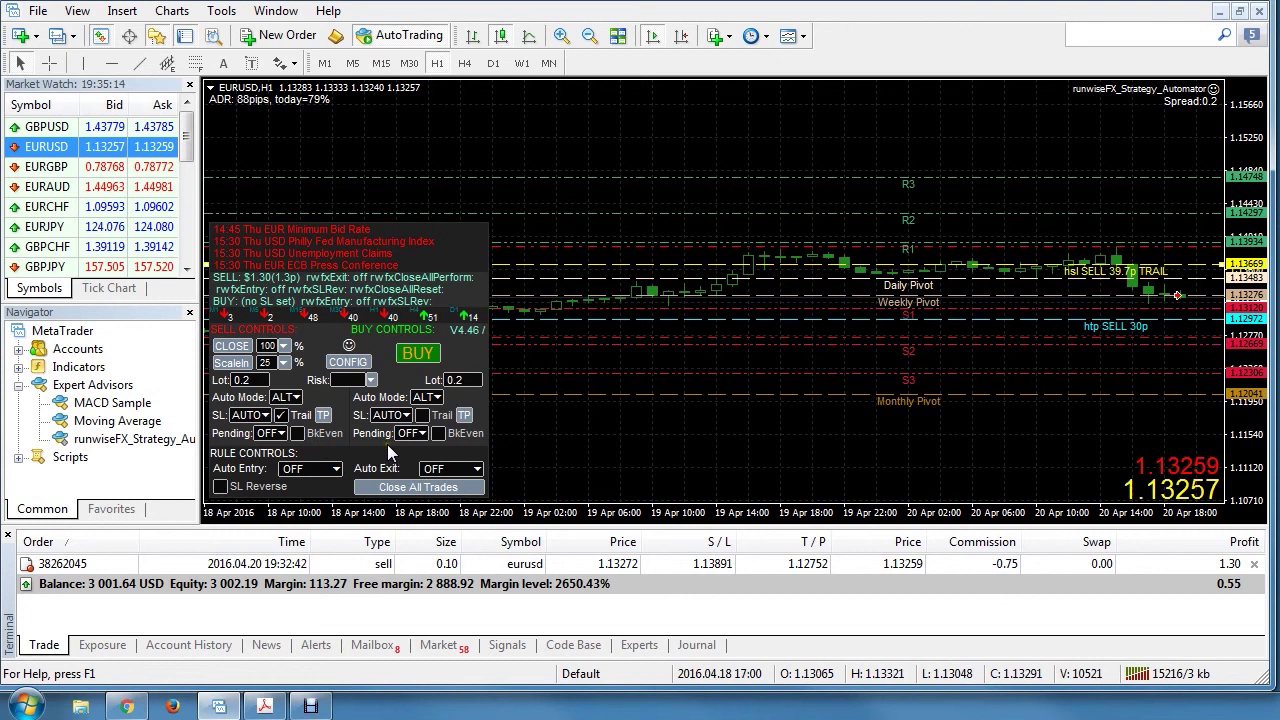
{"action": "left_click", "coordinate": [296, 434]}
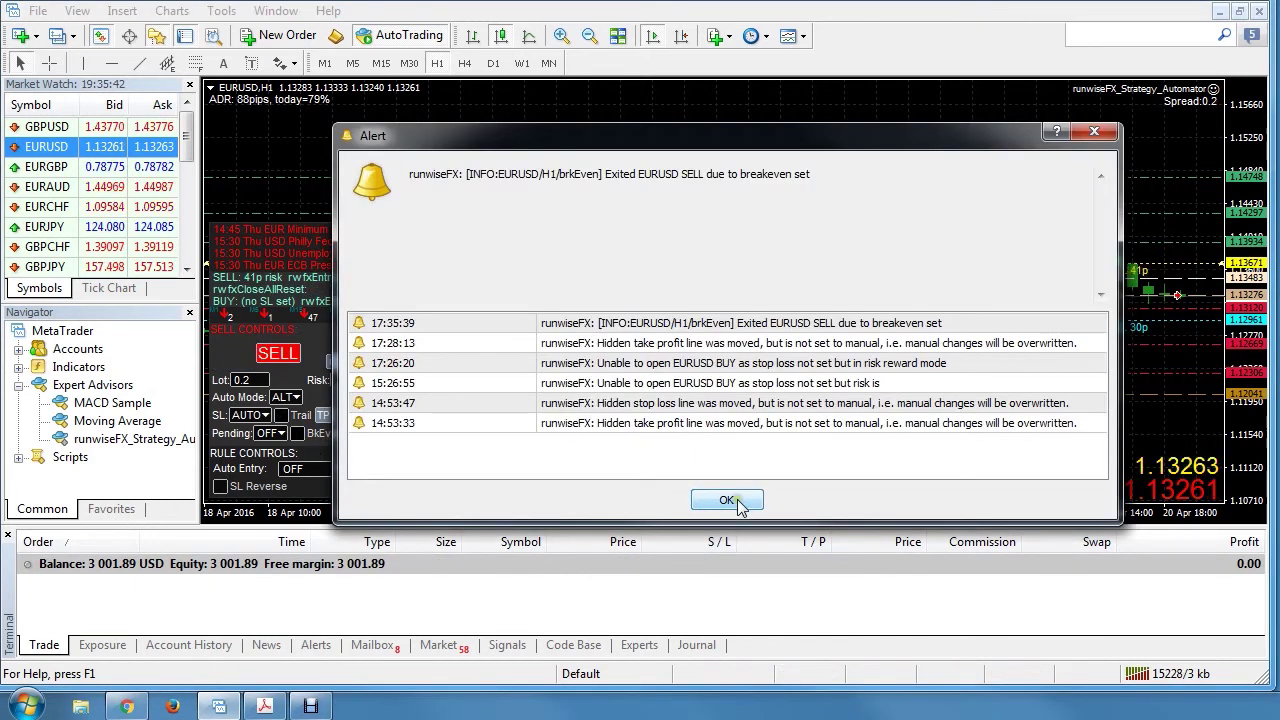
{"action": "left_click", "coordinate": [729, 502]}
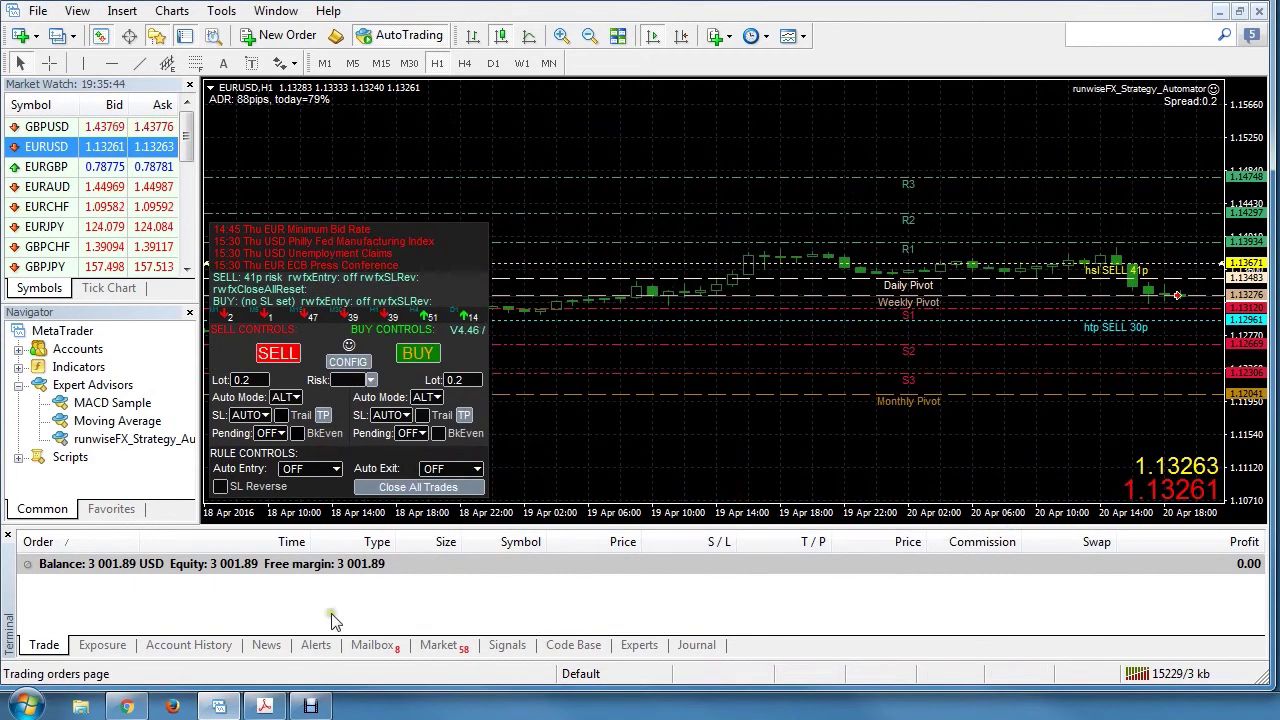
- Review the closed sell trades in the account history, then inspect the stop loss options in the sell side's hidden take profit levels
{"action": "left_click", "coordinate": [188, 646]}
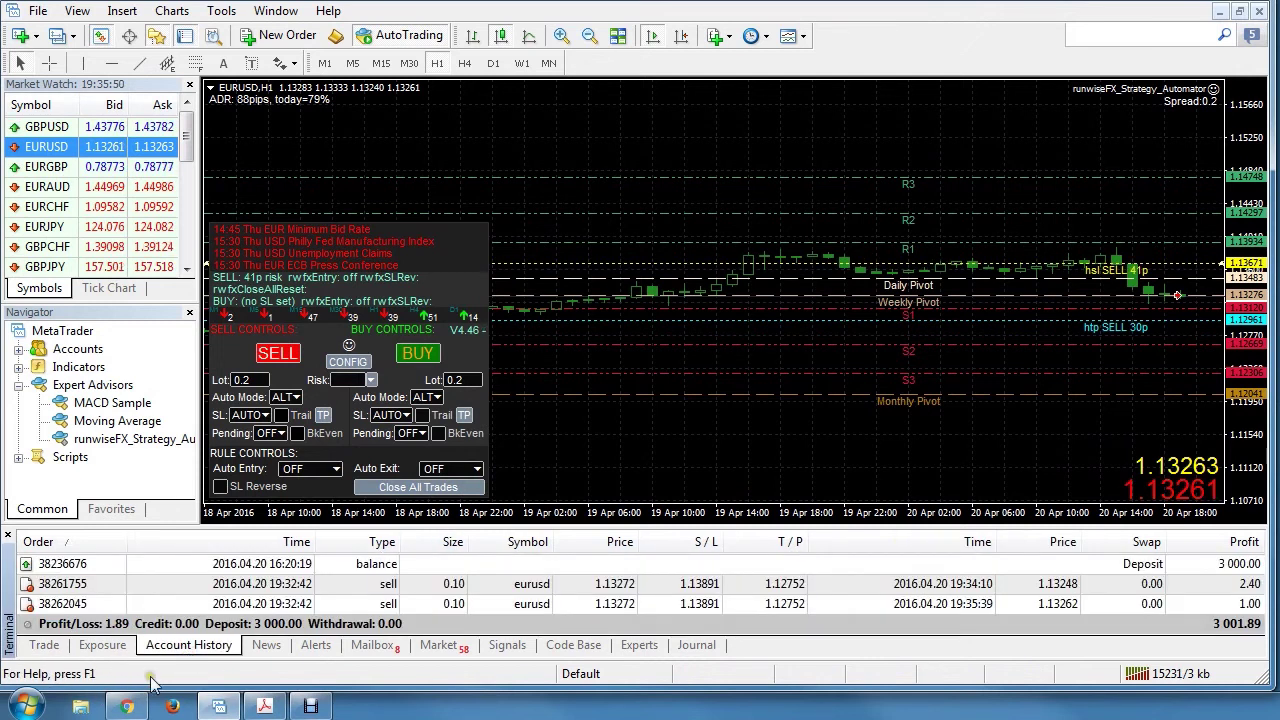
{"action": "left_click", "coordinate": [45, 646]}
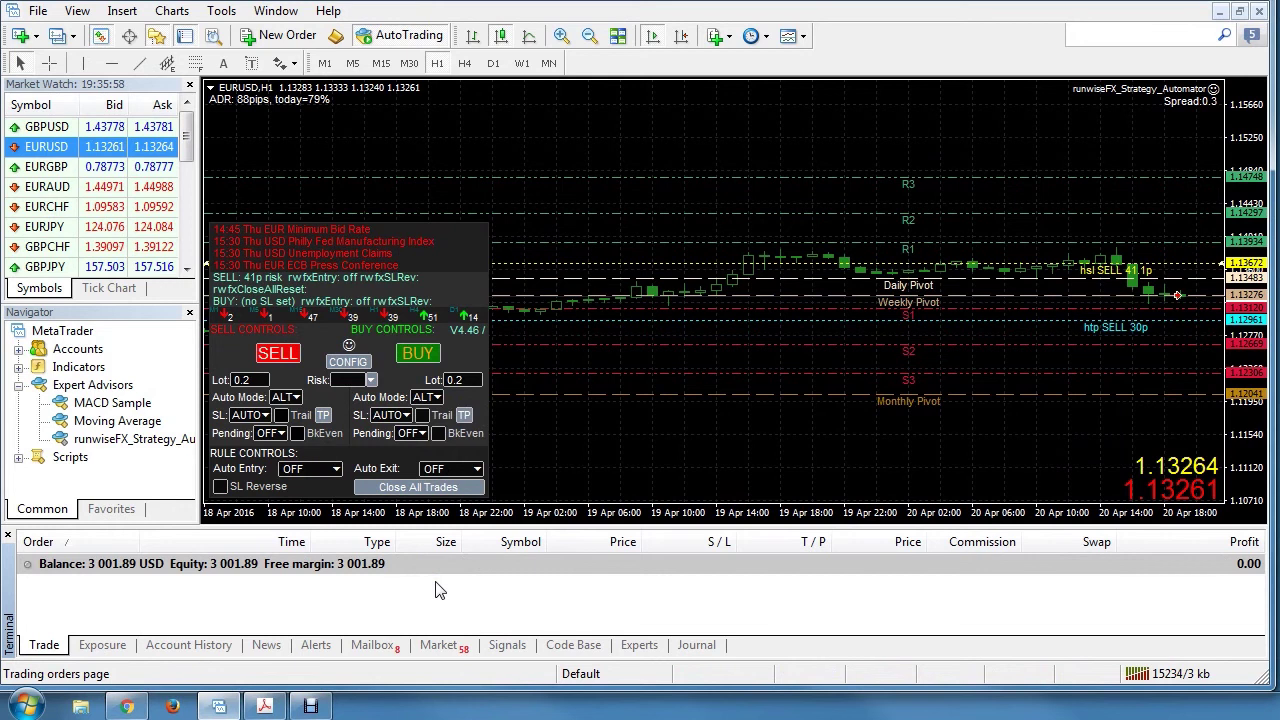
{"action": "left_click", "coordinate": [323, 414]}
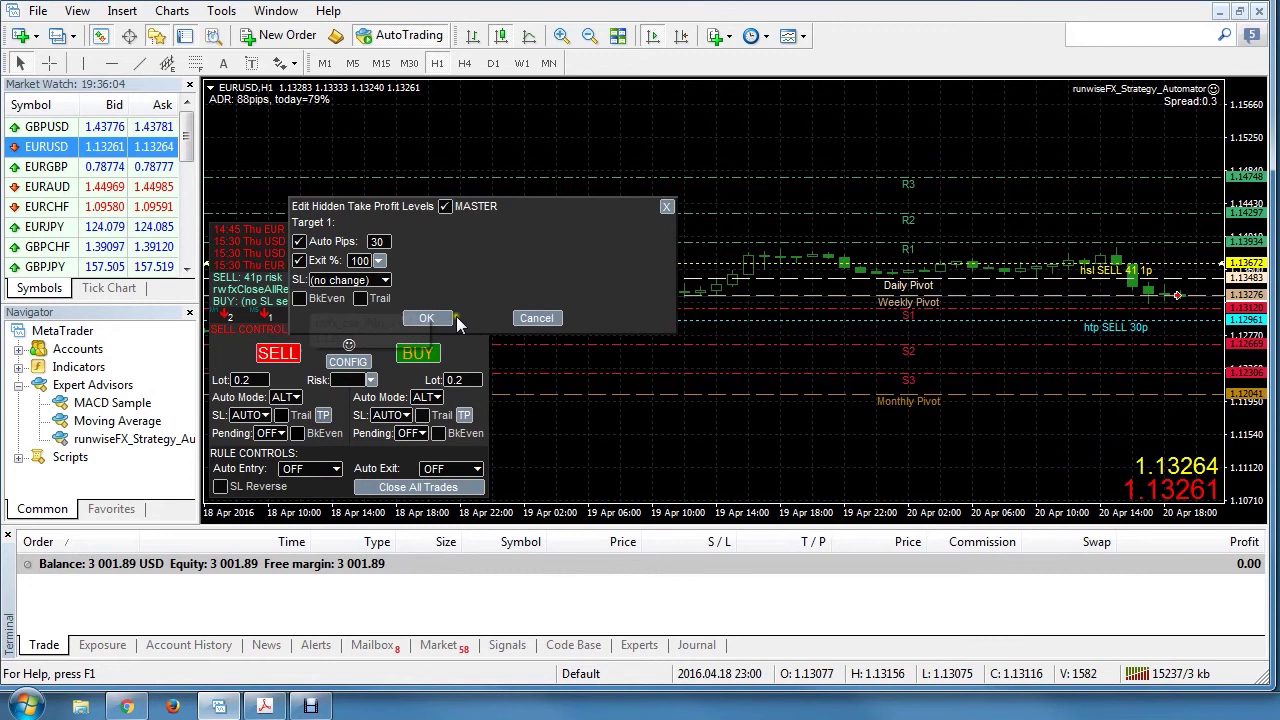
{"action": "left_click", "coordinate": [538, 318]}
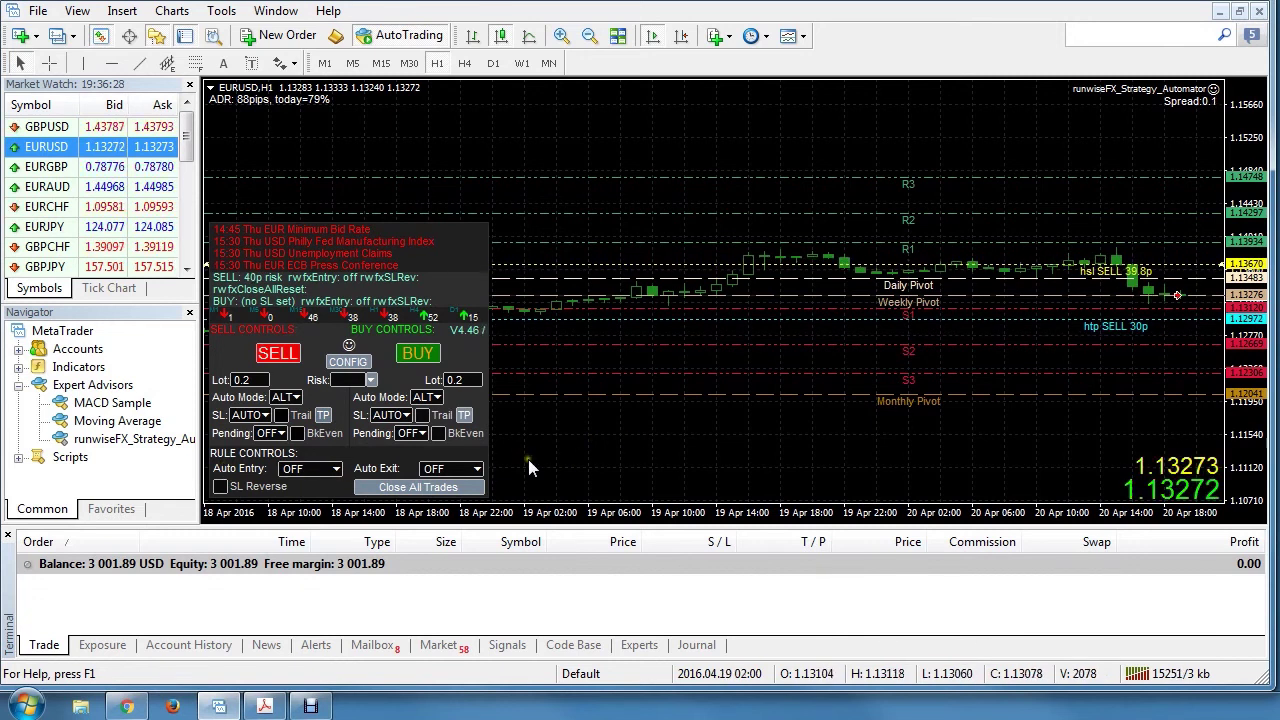
- Review the pending mode options available for the sell side without choosing one
{"action": "left_click", "coordinate": [297, 434]}
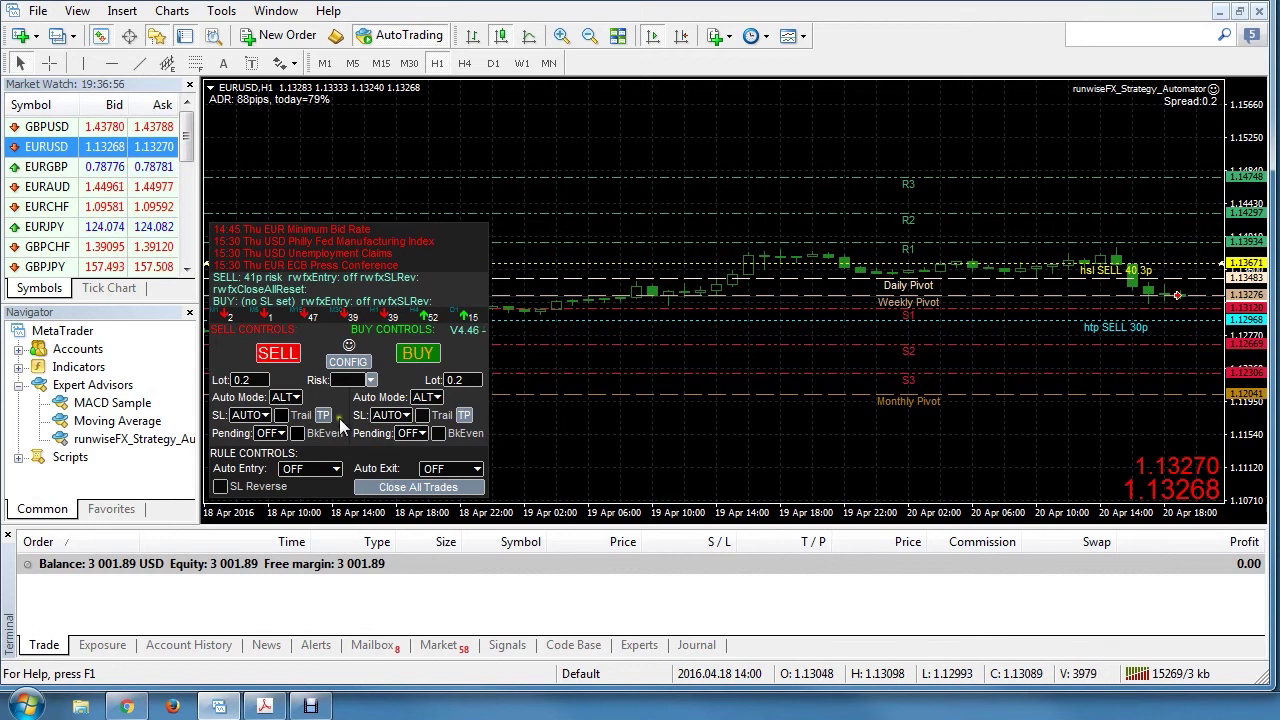
{"action": "left_click", "coordinate": [281, 434]}
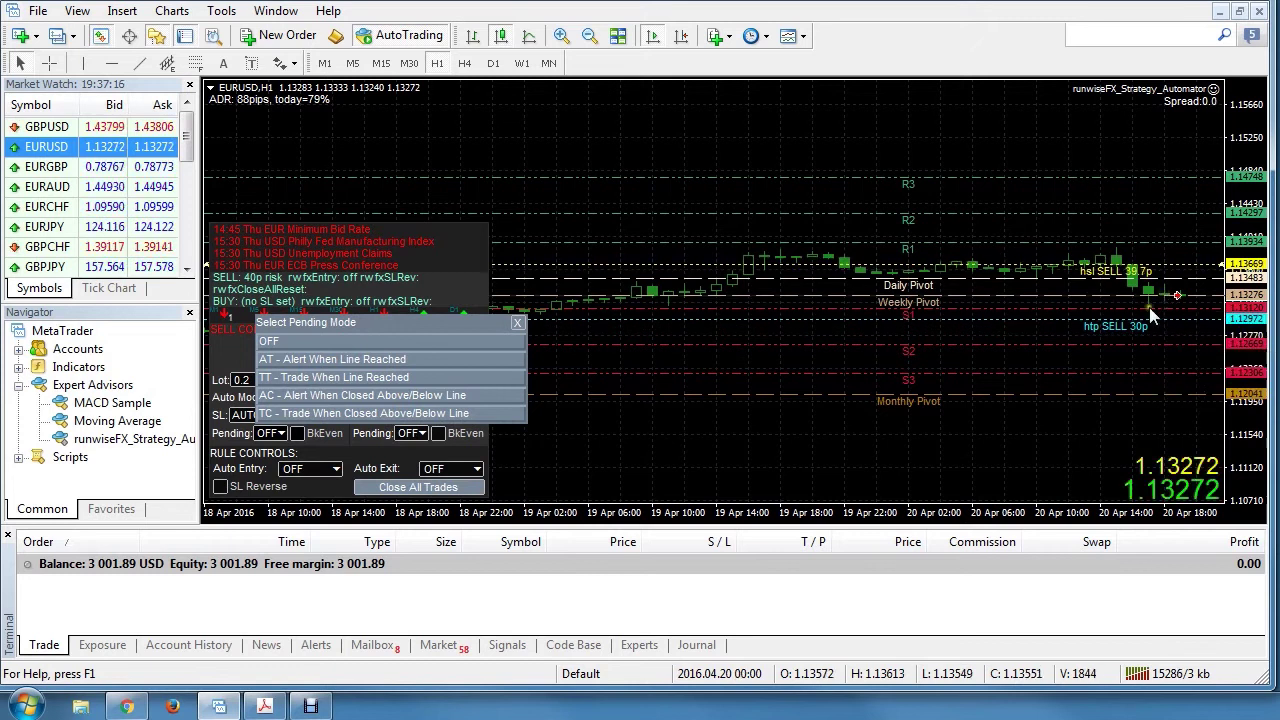
{"action": "left_click", "coordinate": [517, 322]}
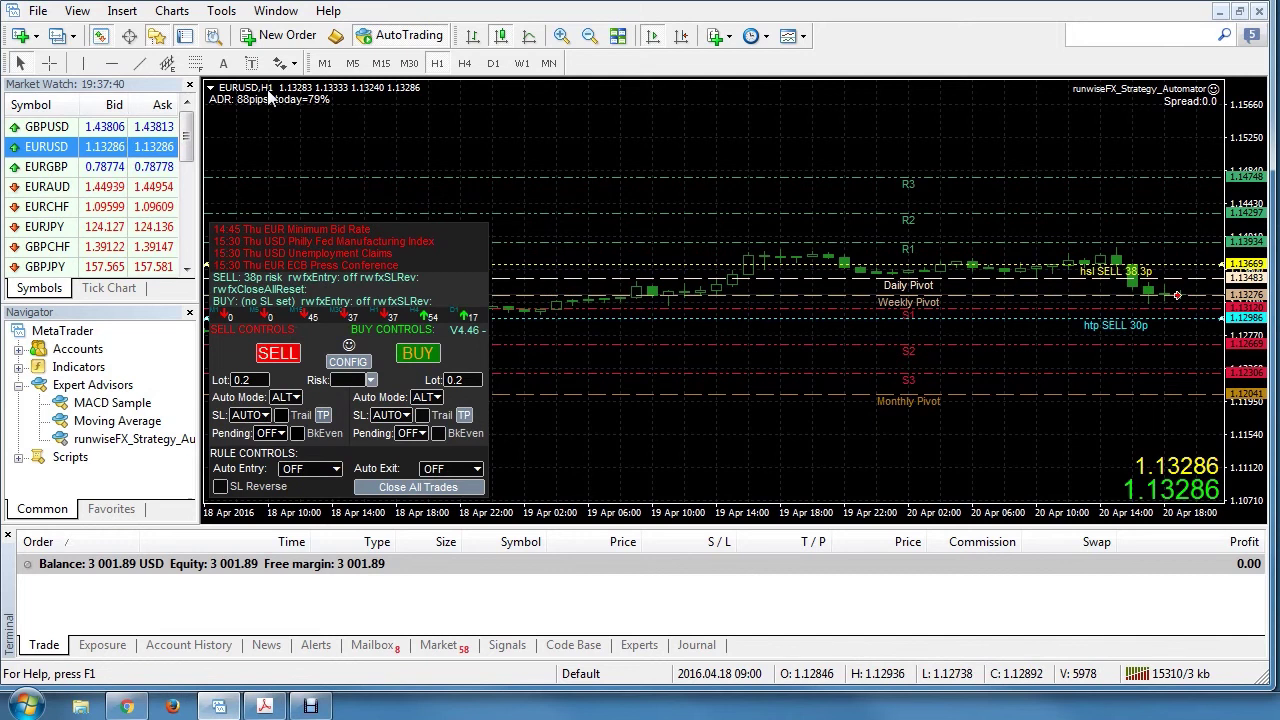
- Set the sell side's pending mode to TT - Trade When Line Reached, then change it to TC - Trade When Closed Above/Below Line
{"action": "left_click", "coordinate": [282, 434]}
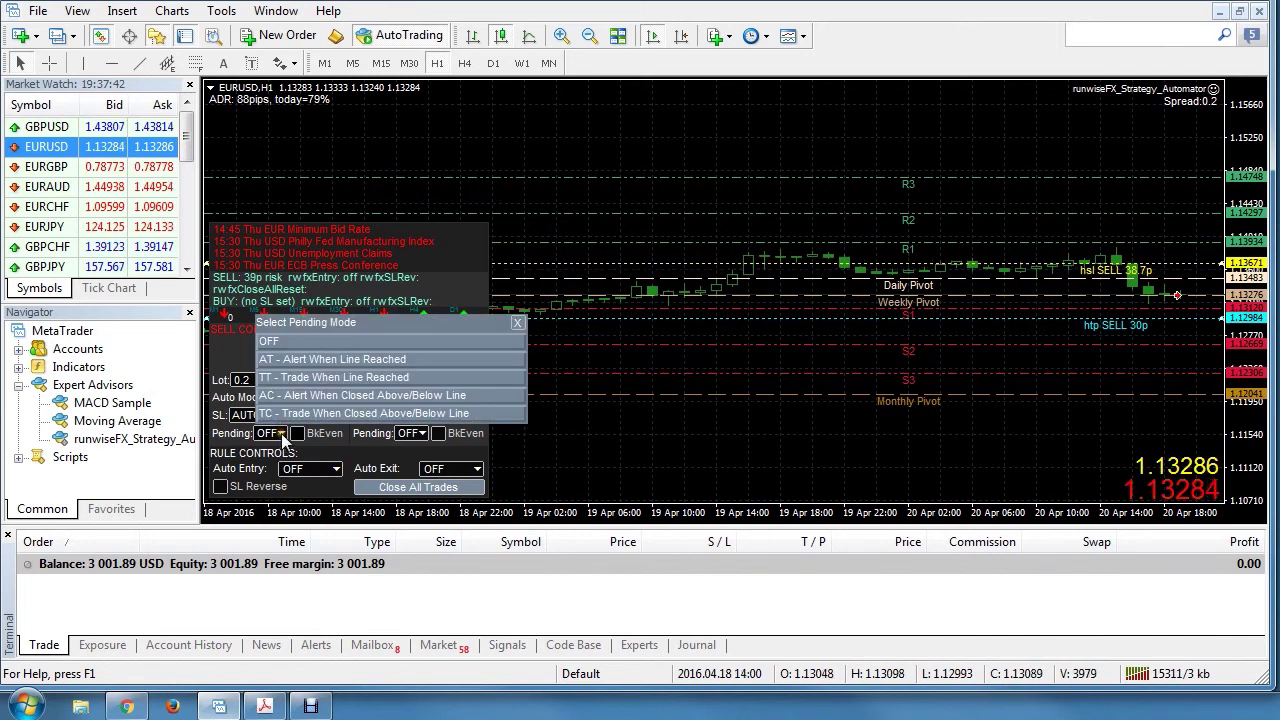
{"action": "left_click", "coordinate": [344, 378]}
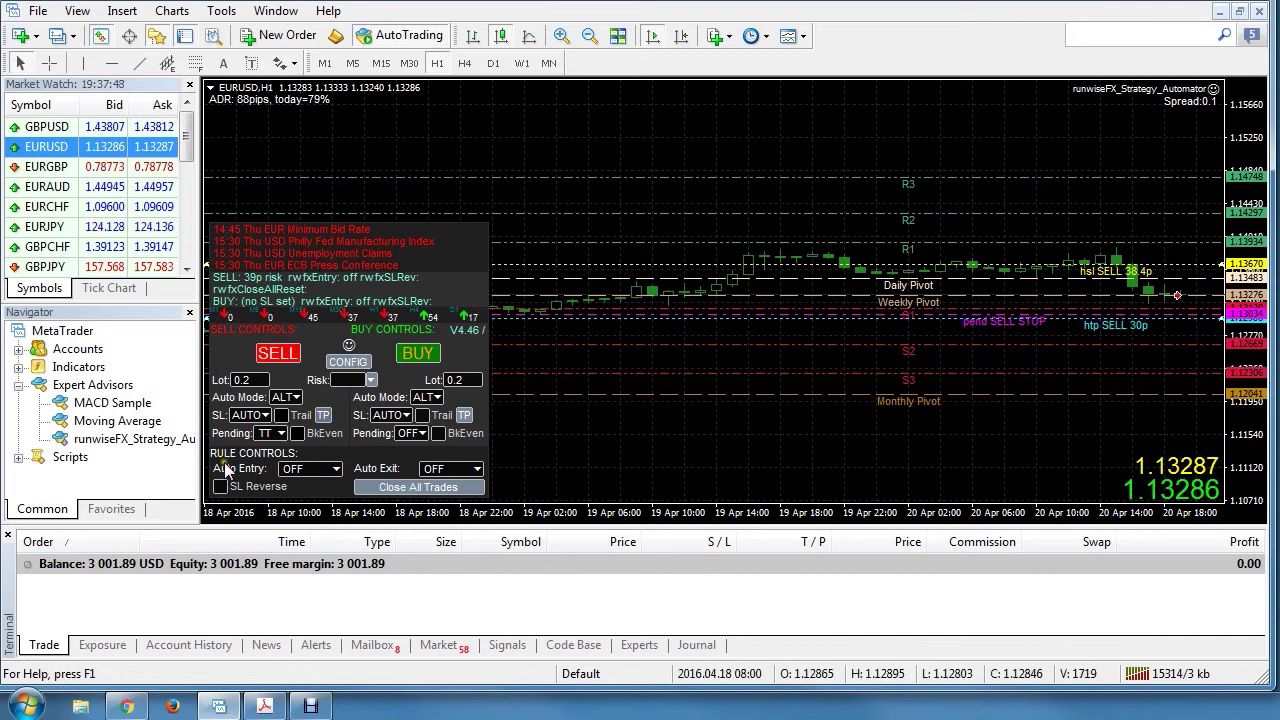
{"action": "left_click", "coordinate": [282, 433]}
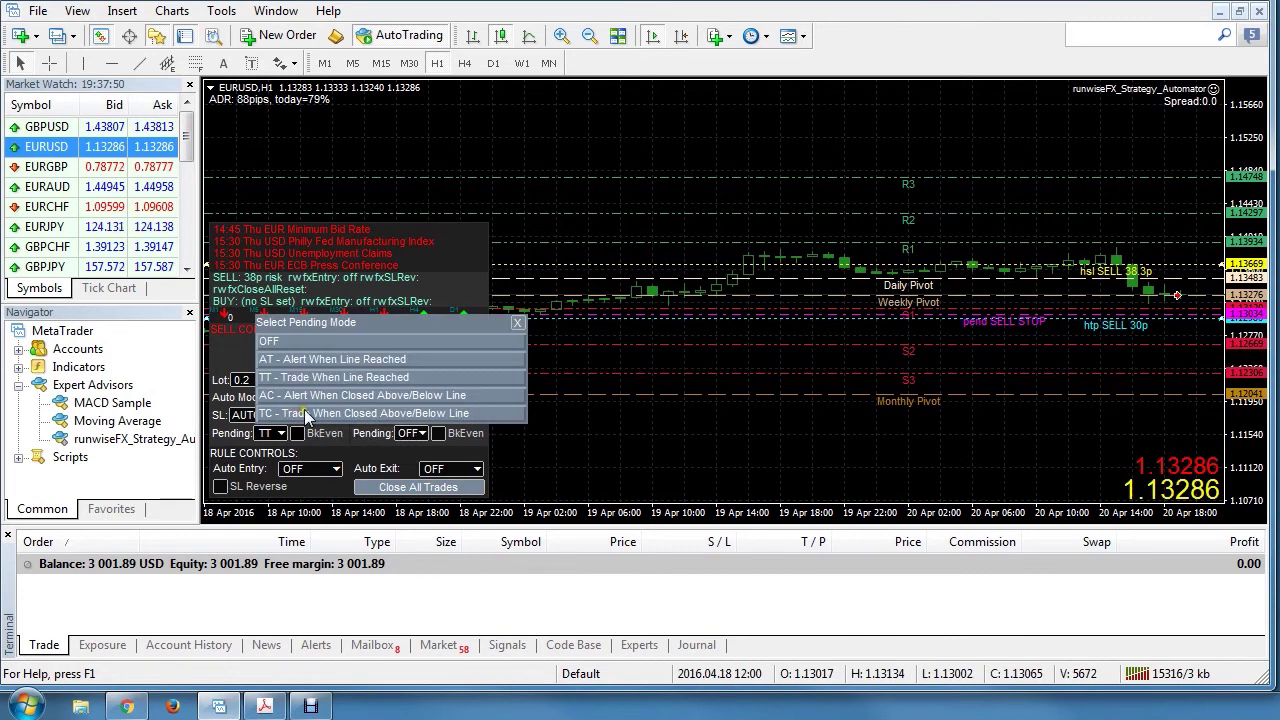
{"action": "left_click", "coordinate": [304, 411]}
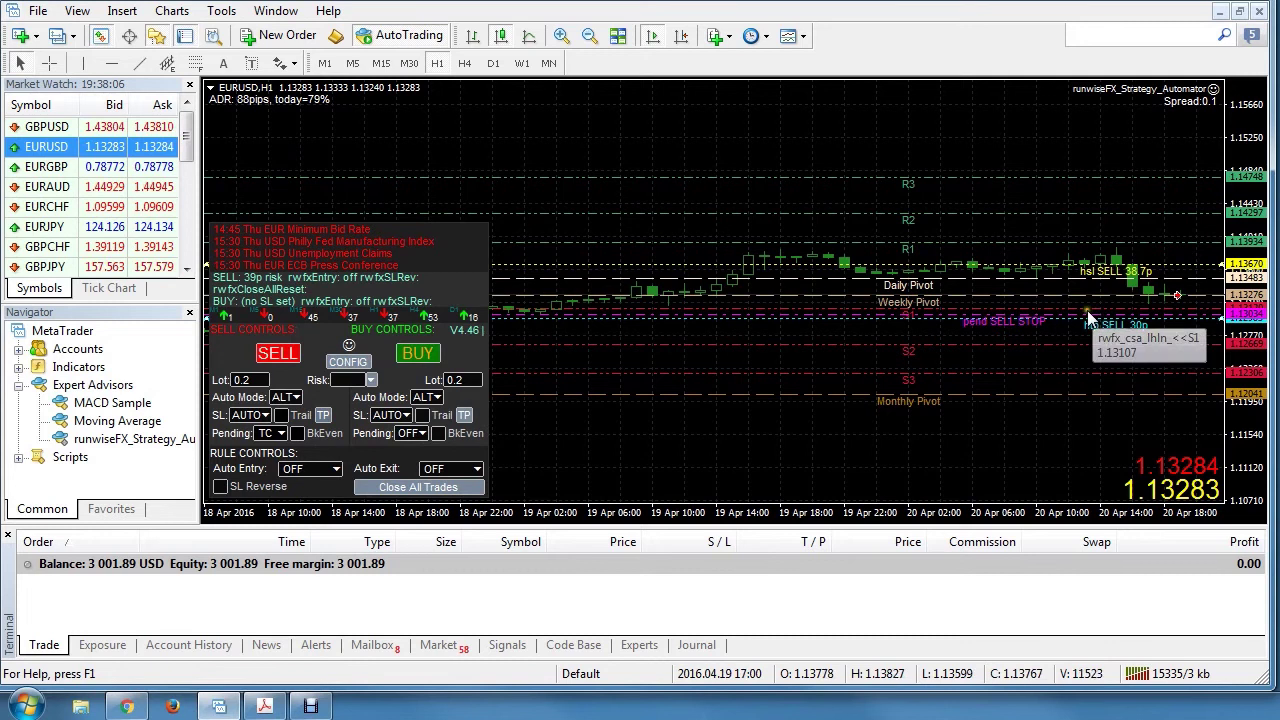
{"action": "left_click", "coordinate": [281, 434]}
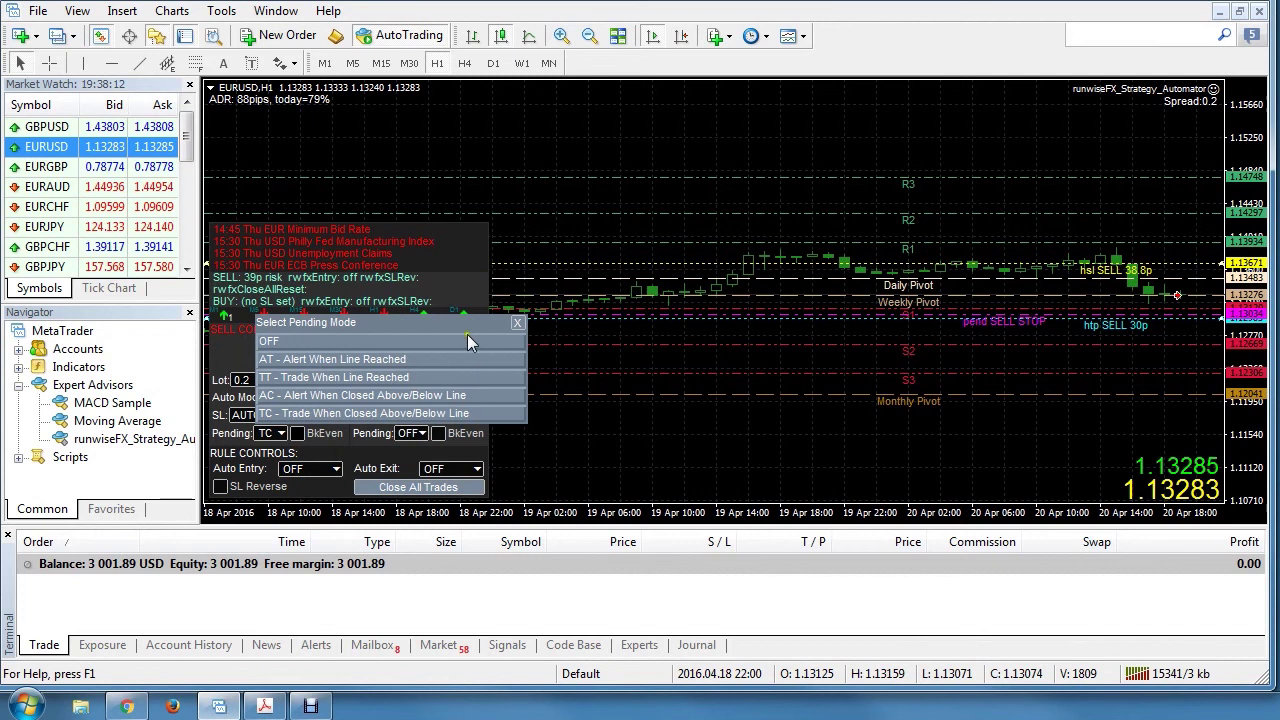
{"action": "left_click", "coordinate": [536, 344]}
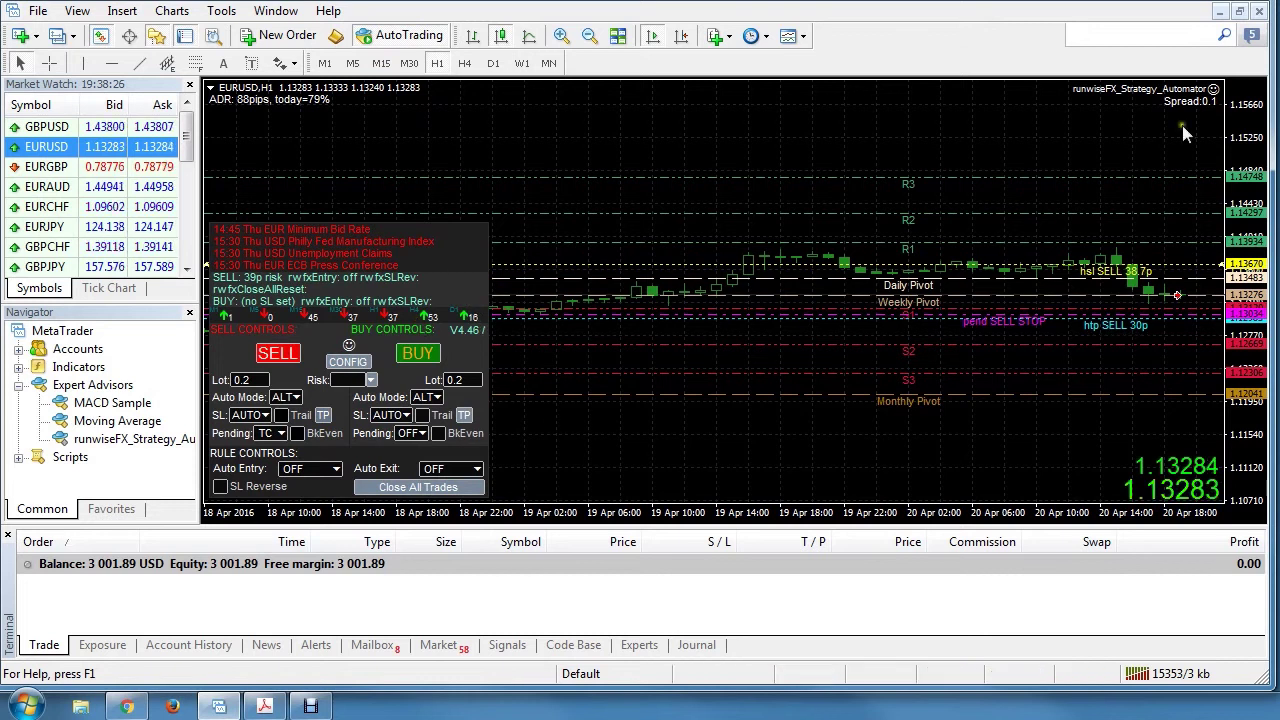
- Set Main_panelShowPeriodSettings to true in the expert's inputs and apply them
{"action": "right_click", "coordinate": [1176, 89]}
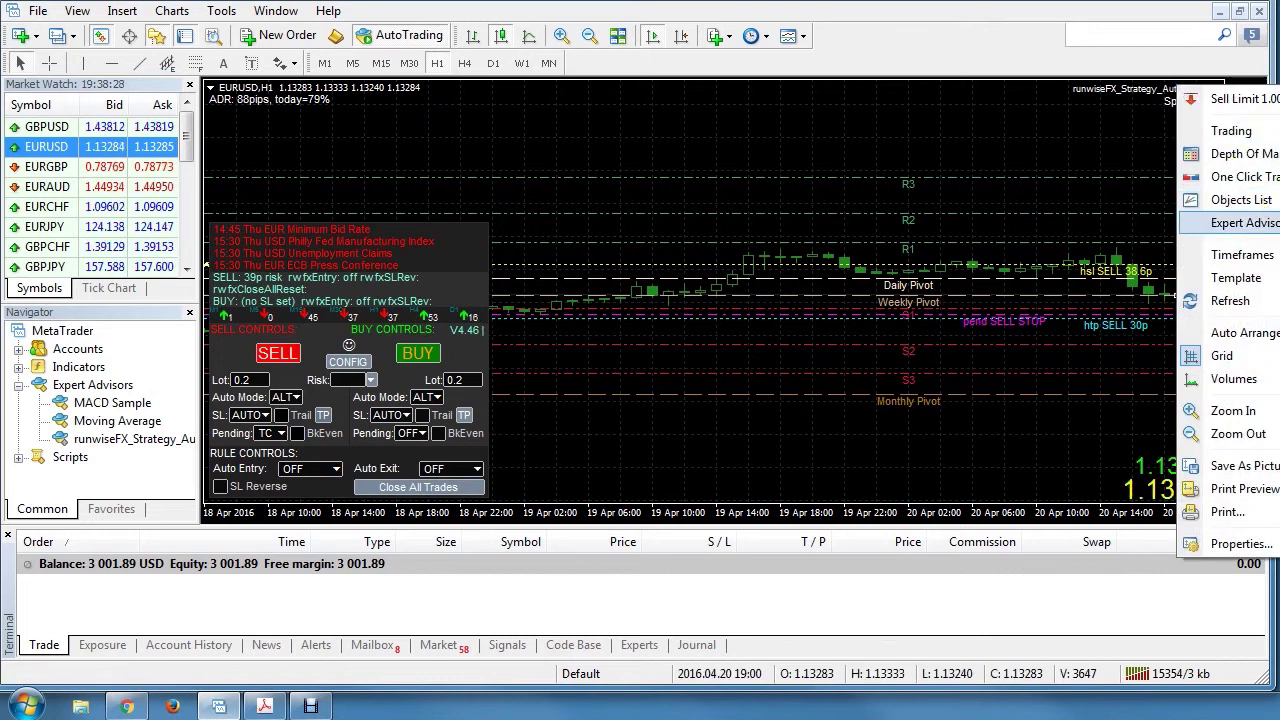
{"action": "key", "text": "F7"}
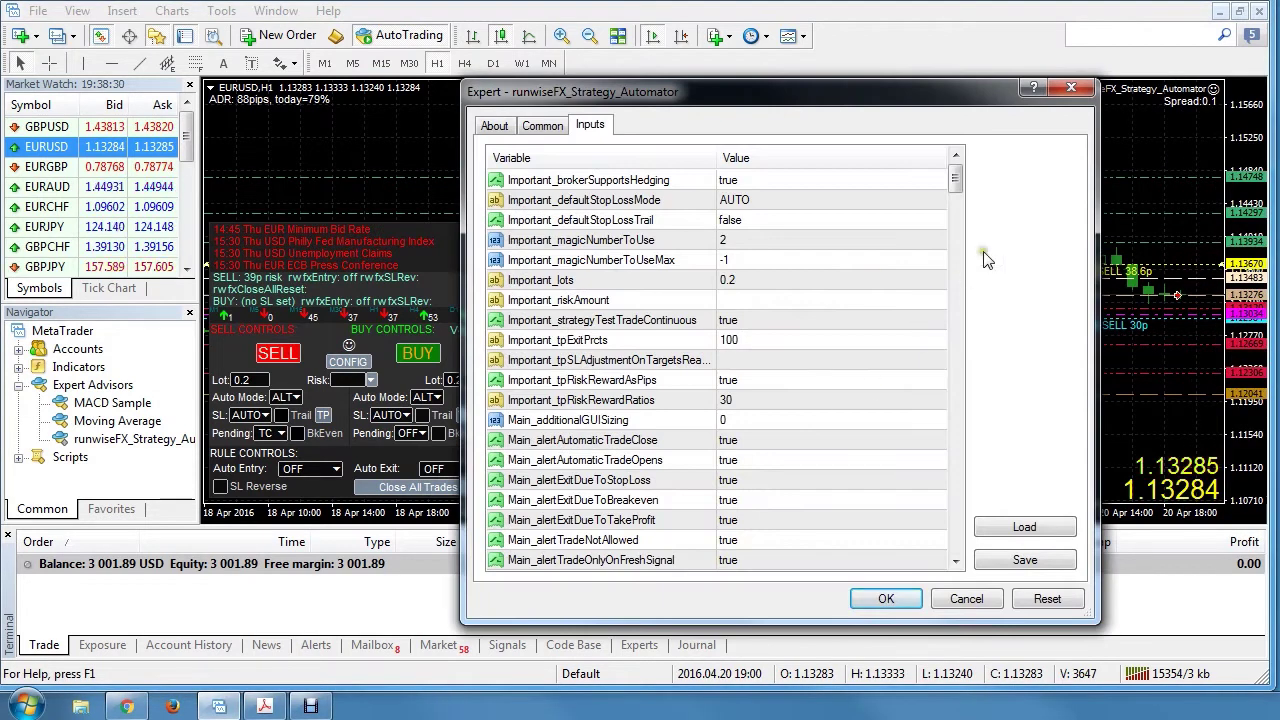
{"action": "left_click_drag", "start_coordinate": [955, 182], "coordinate": [786, 314]}
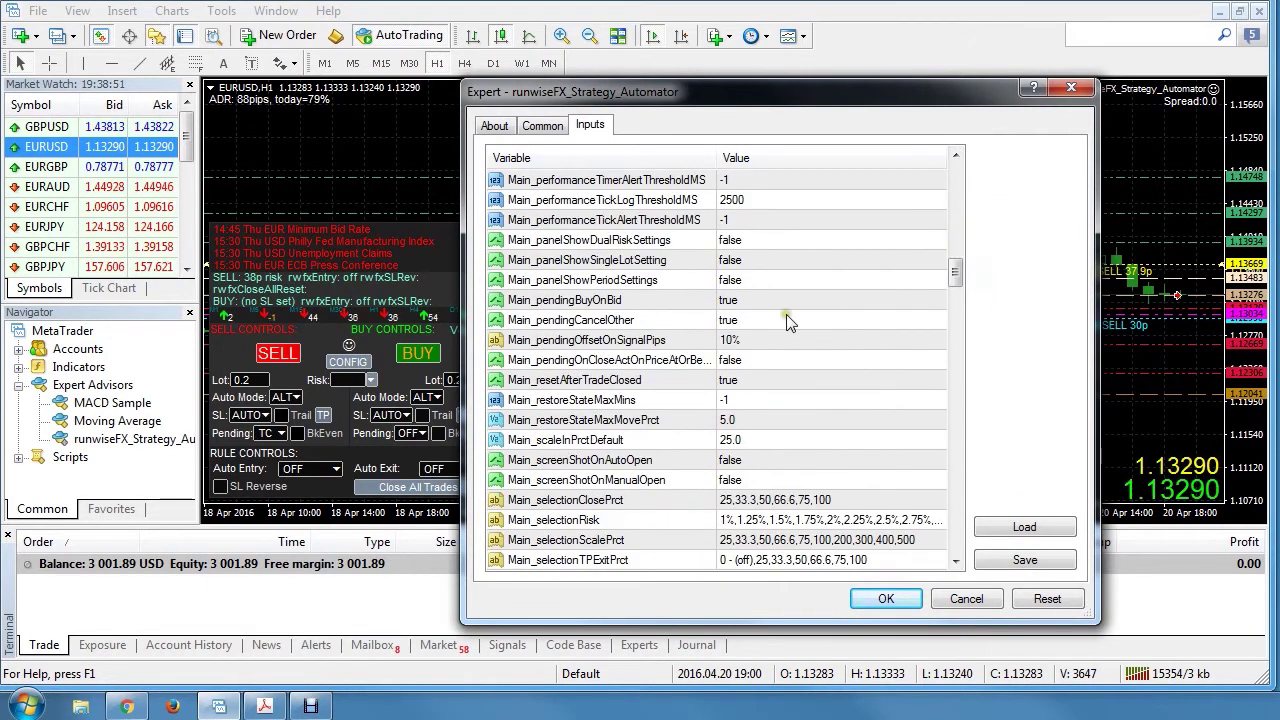
{"action": "left_click", "coordinate": [835, 281]}
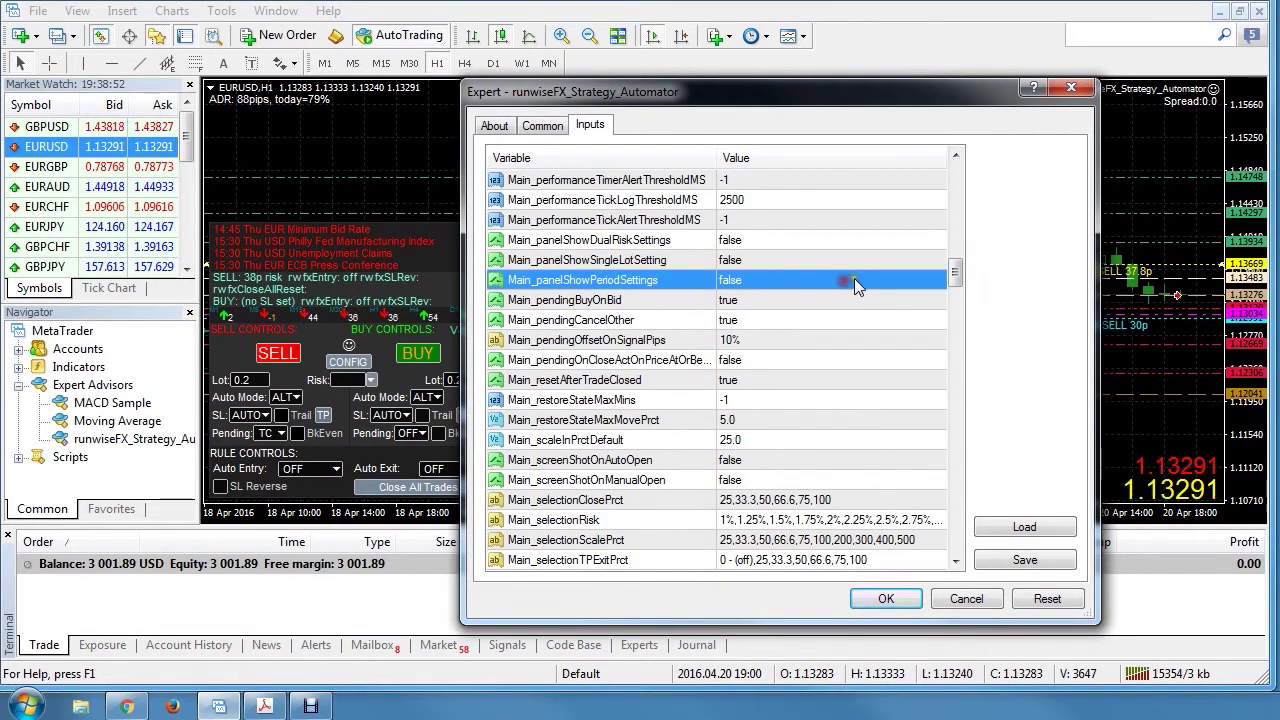
{"action": "left_click", "coordinate": [906, 279]}
{"action": "left_click", "coordinate": [917, 280]}
{"action": "left_click", "coordinate": [793, 310]}
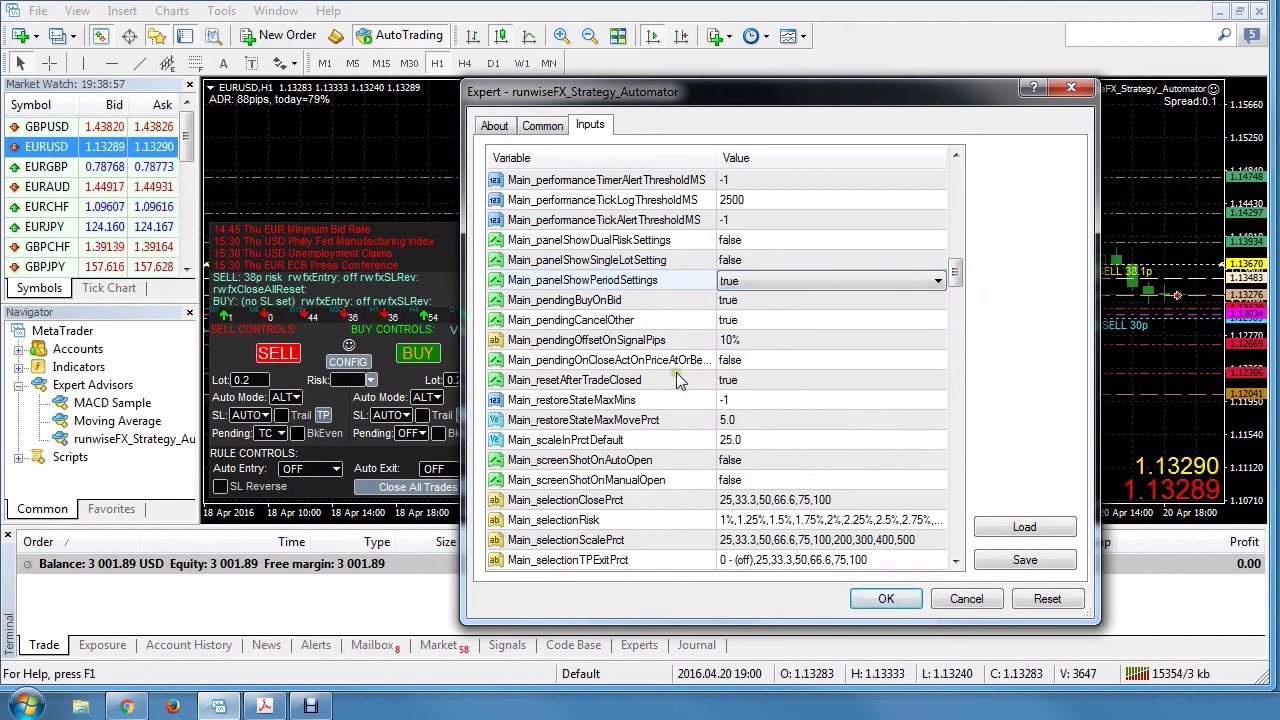
{"action": "left_click", "coordinate": [888, 598]}
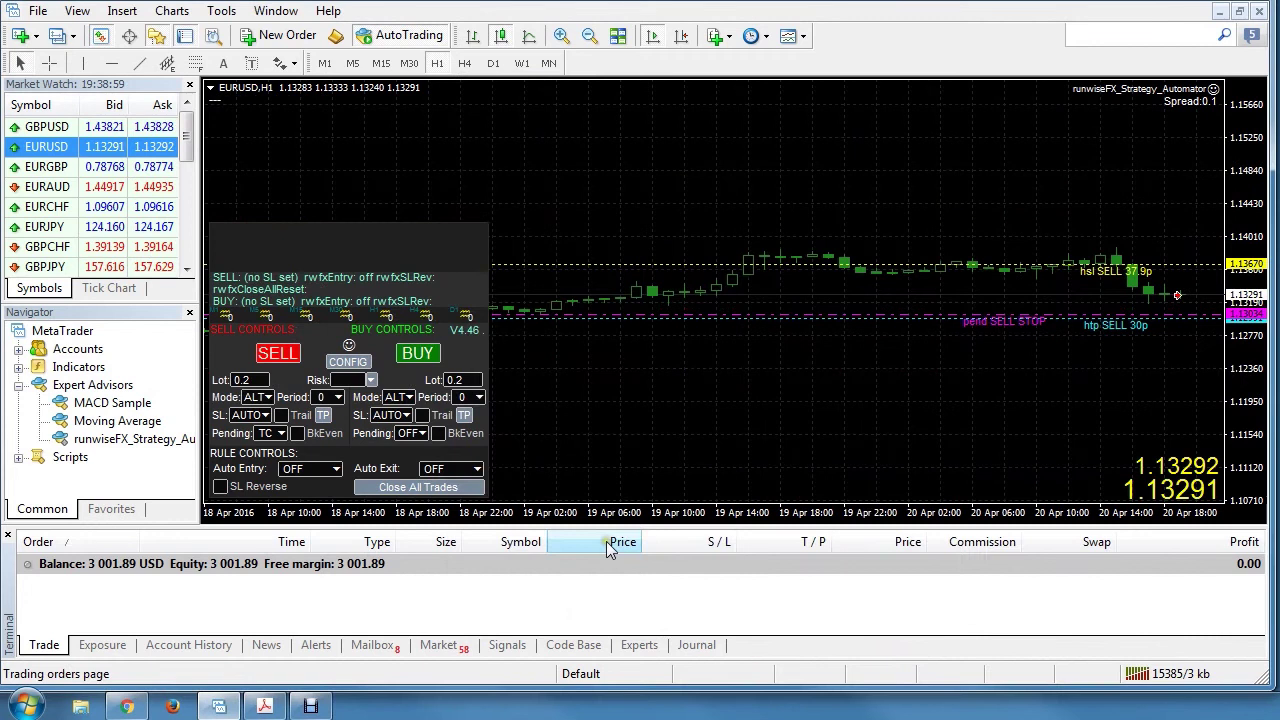
- Set the sell side's period to H1 in the trading controls
{"action": "left_click", "coordinate": [340, 398]}
{"action": "left_click", "coordinate": [352, 308]}
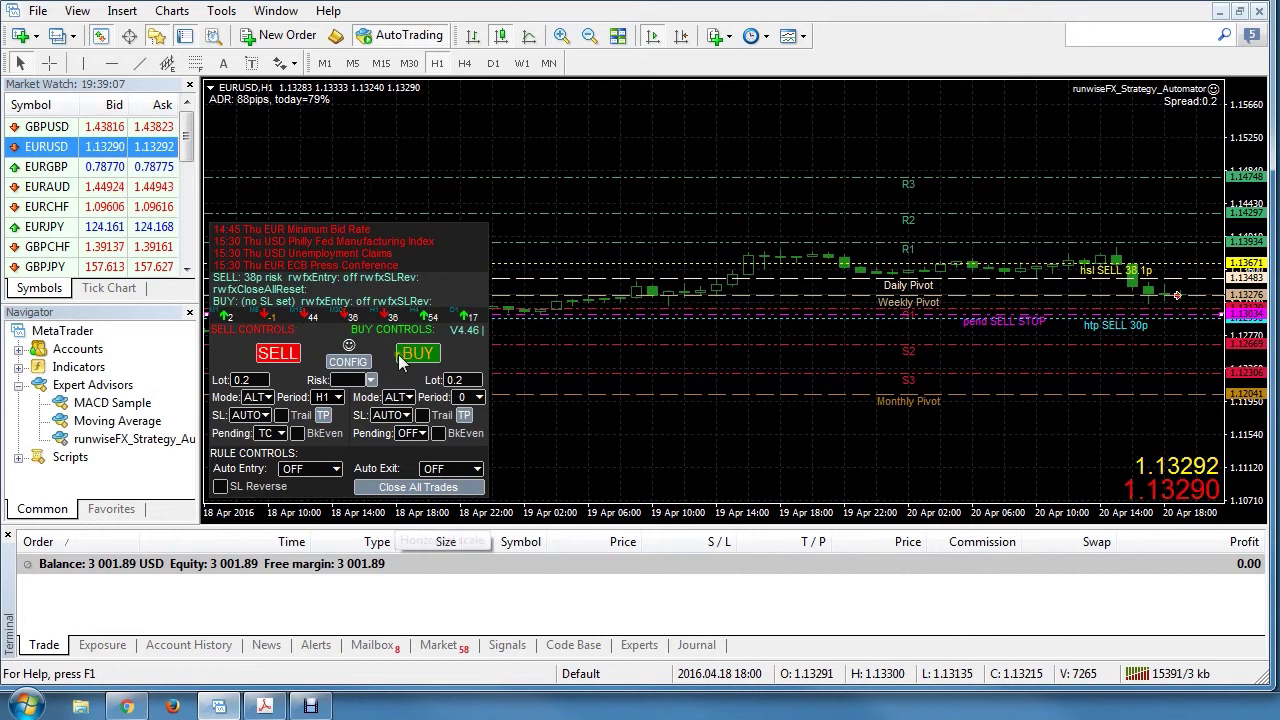
- View the EURUSD chart on M15 and M30, and review the sell side's pending modes without changing the selection
{"action": "left_click", "coordinate": [381, 63]}
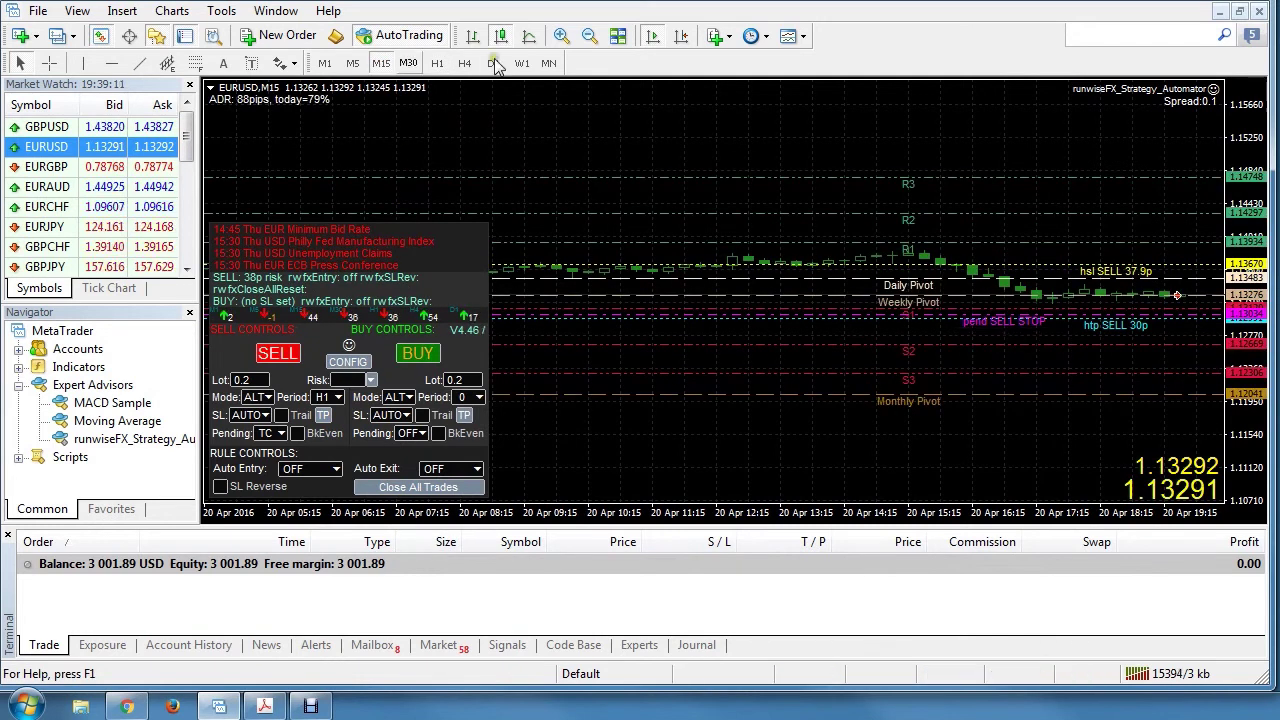
{"action": "left_click", "coordinate": [408, 63]}
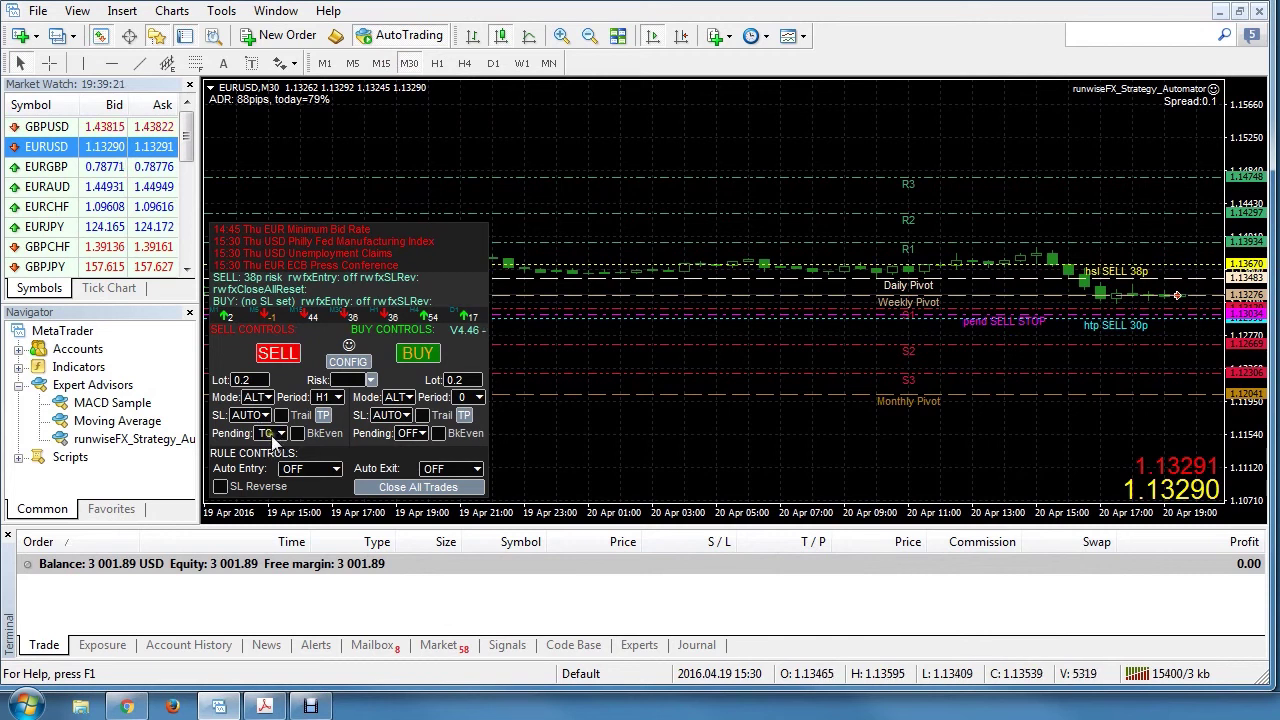
{"action": "left_click", "coordinate": [281, 433]}
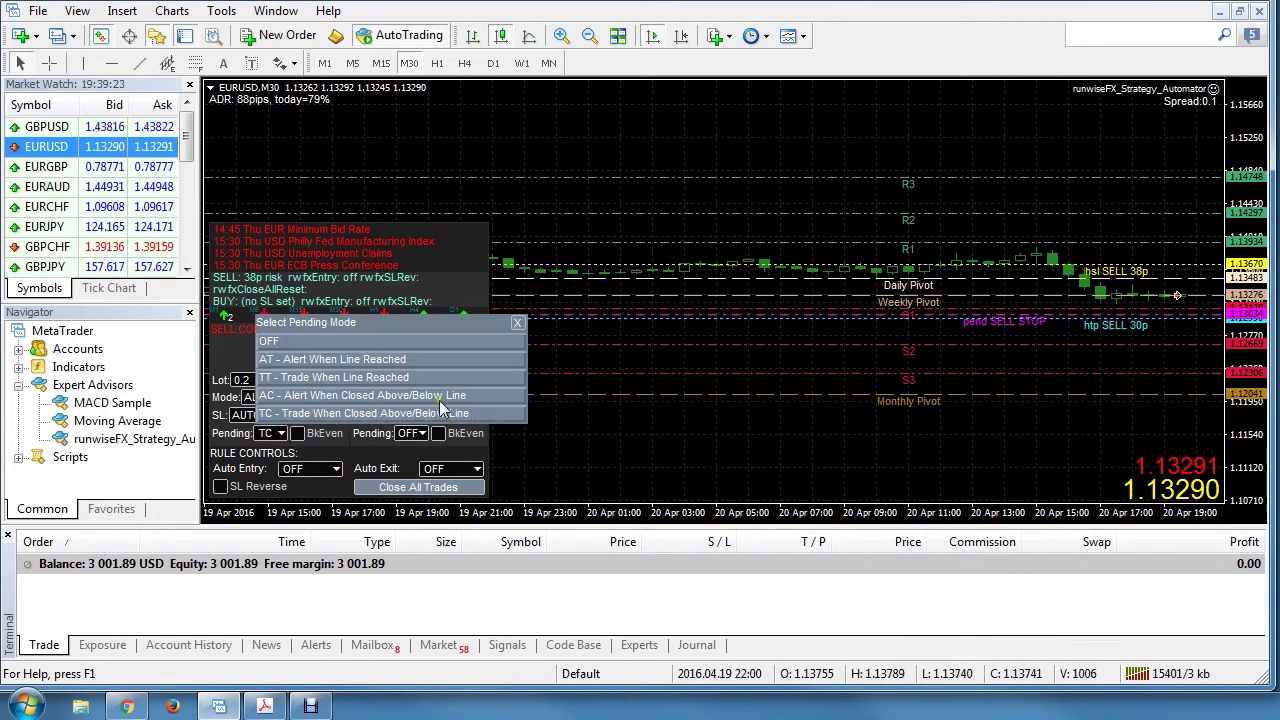
{"action": "left_click", "coordinate": [516, 326]}
- Set the sell side's period to 0 - (chart) and switch the EURUSD chart to the M5 timeframe
{"action": "left_click", "coordinate": [330, 397]}
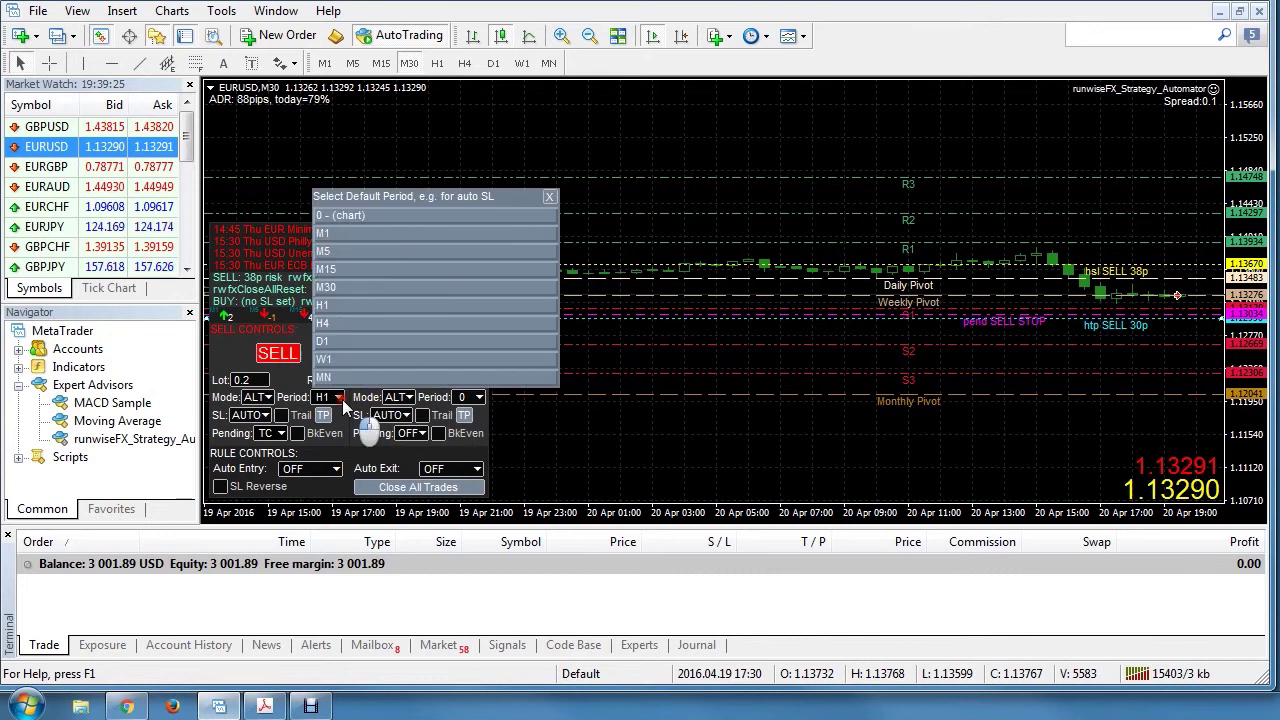
{"action": "left_click", "coordinate": [346, 216]}
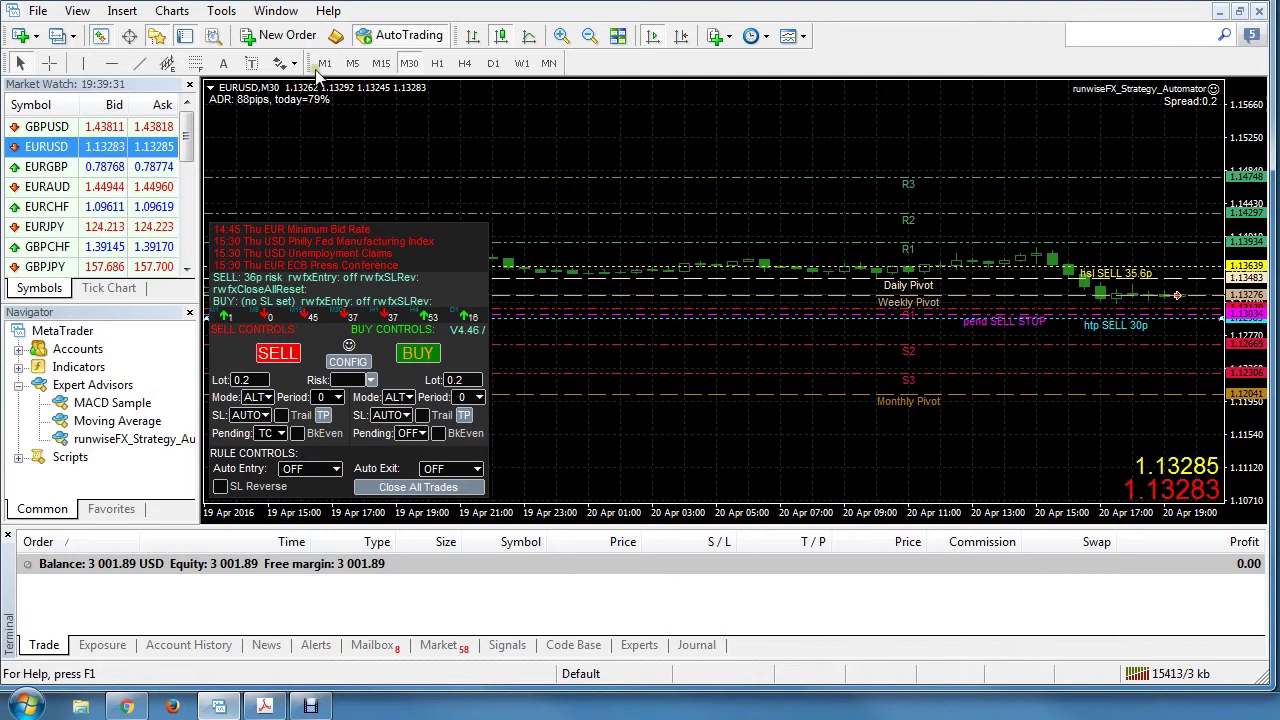
{"action": "left_click", "coordinate": [351, 63]}
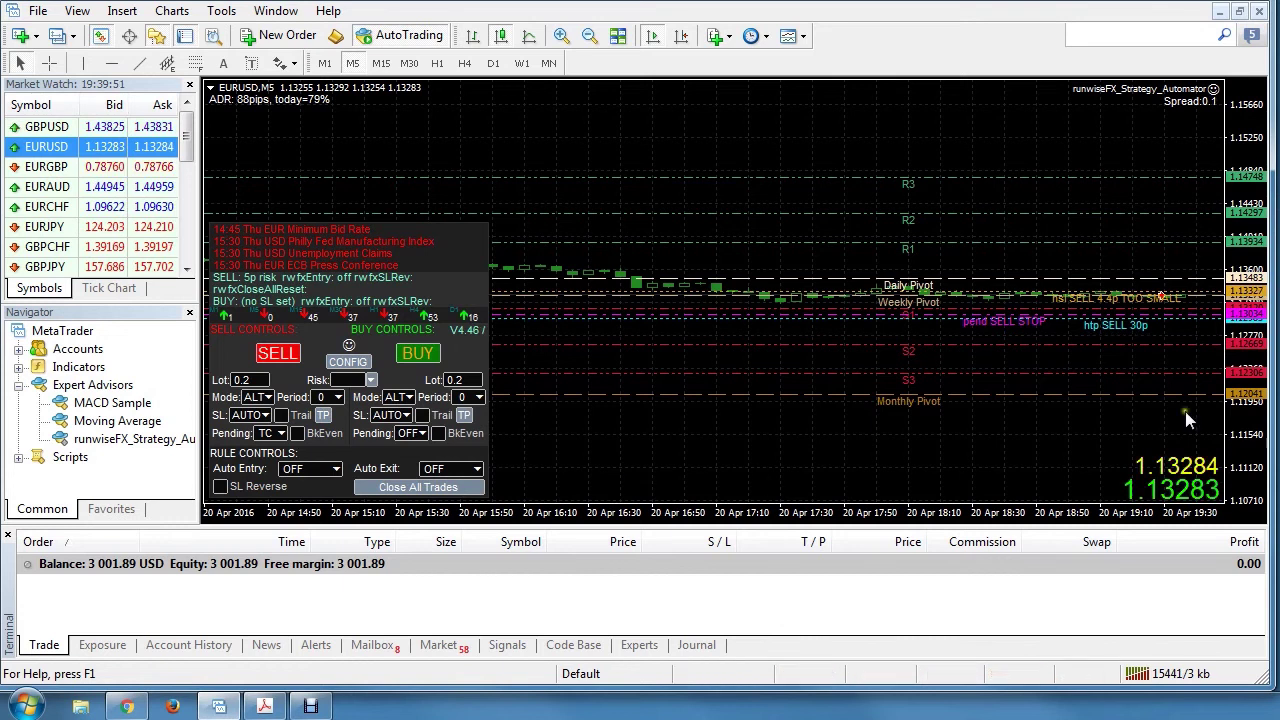
- Set the risk to 2.75% in the trading controls and switch the EURUSD chart to the H1 timeframe
{"action": "left_click", "coordinate": [372, 383]}
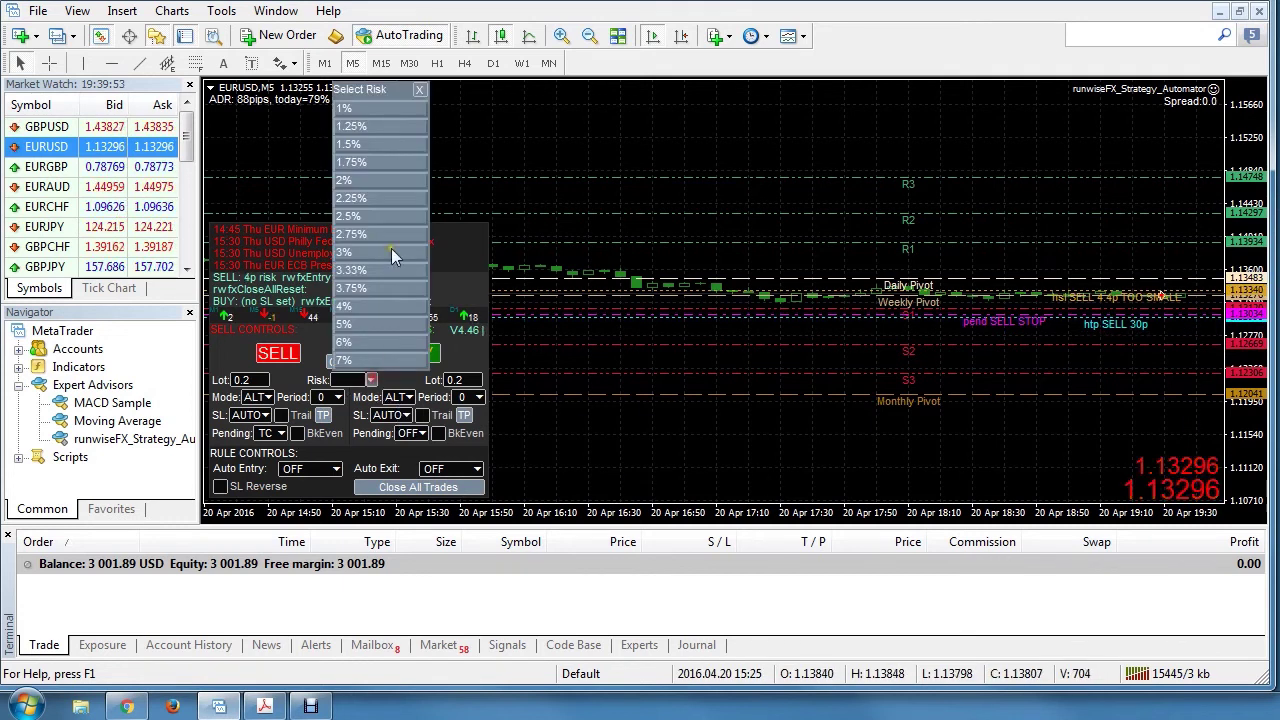
{"action": "left_click", "coordinate": [364, 243]}
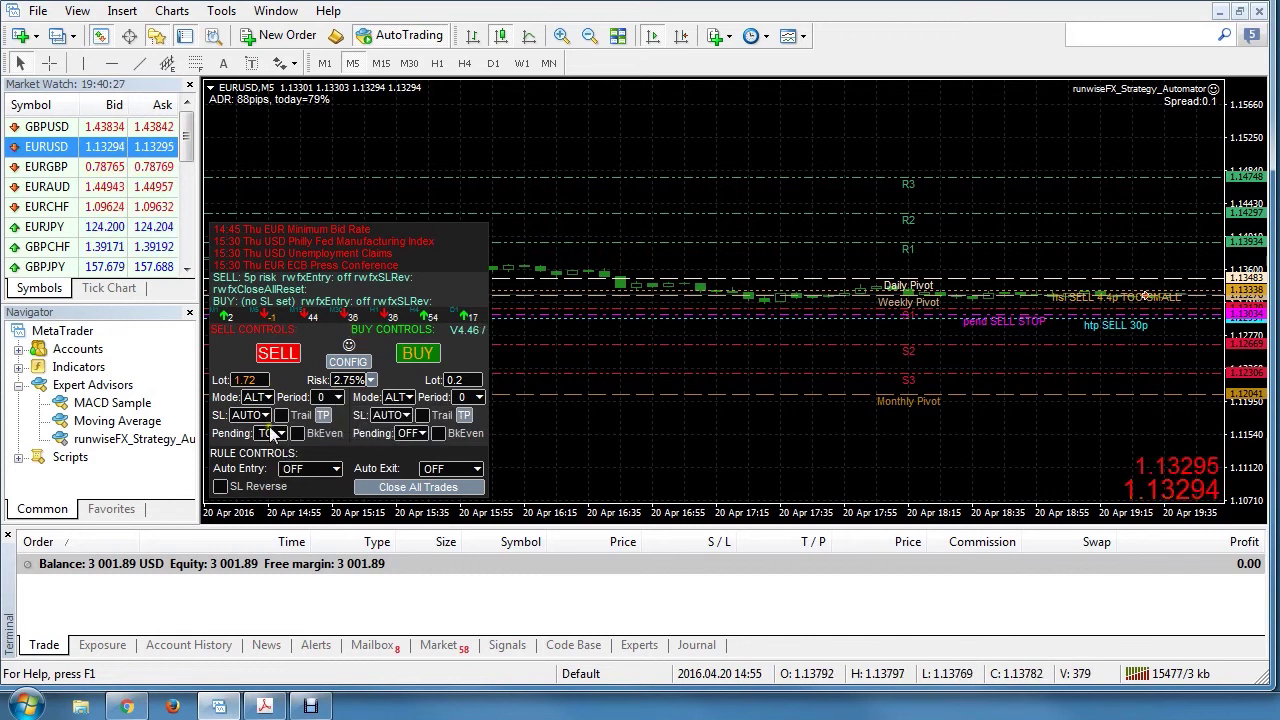
{"action": "left_click", "coordinate": [437, 63]}
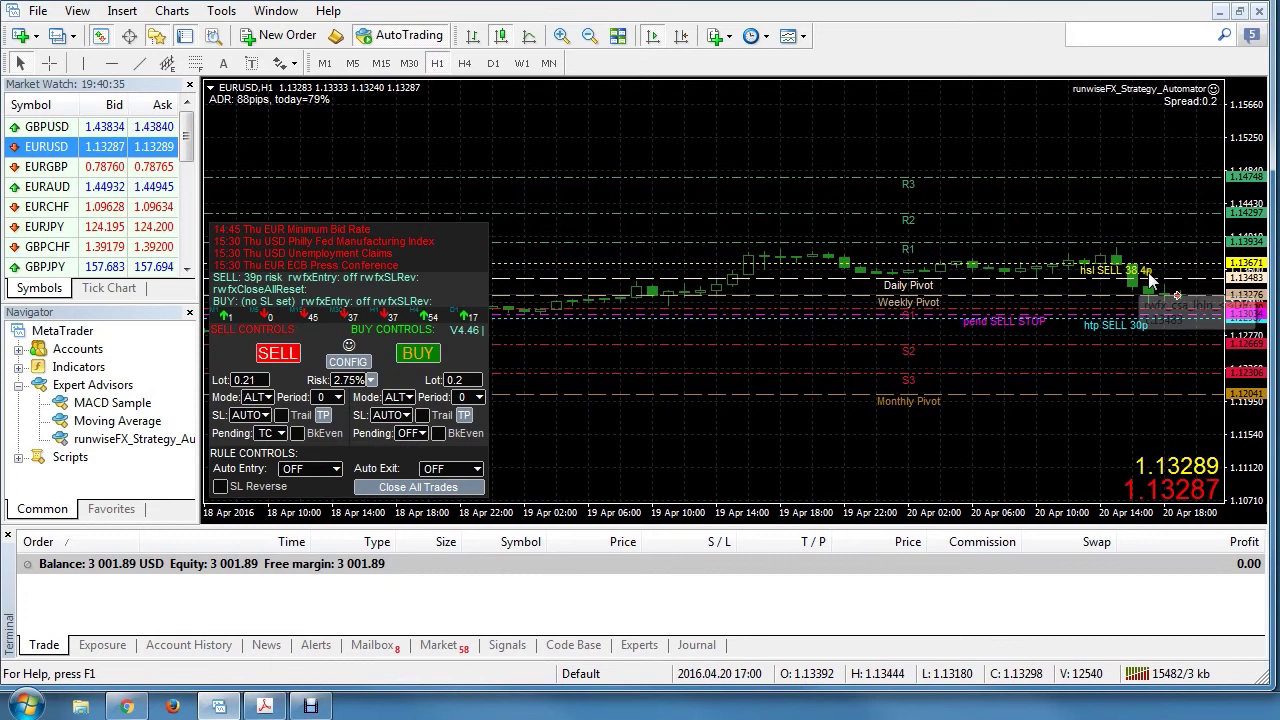
{"action": "mouse_move", "coordinate": [1118, 272]}
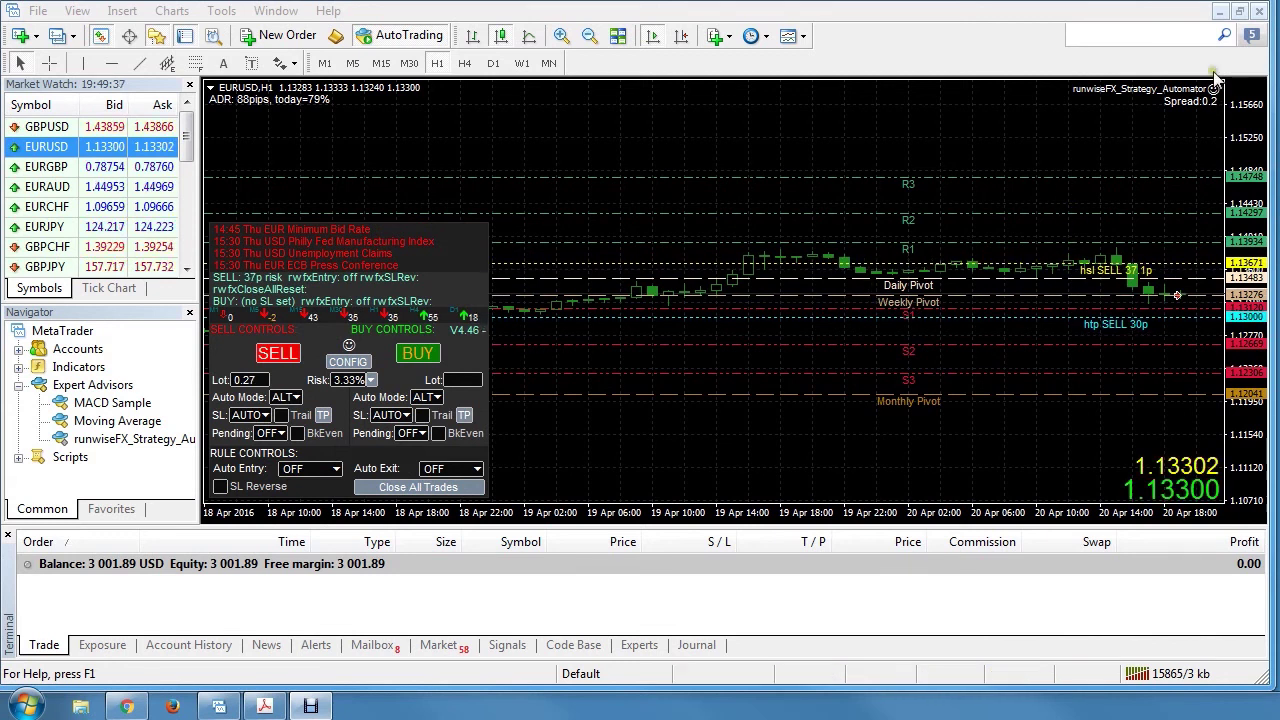
- Review the Main_ settings in the Strategy Automator expert's inputs and close them without making changes
{"action": "right_click", "coordinate": [1154, 92]}
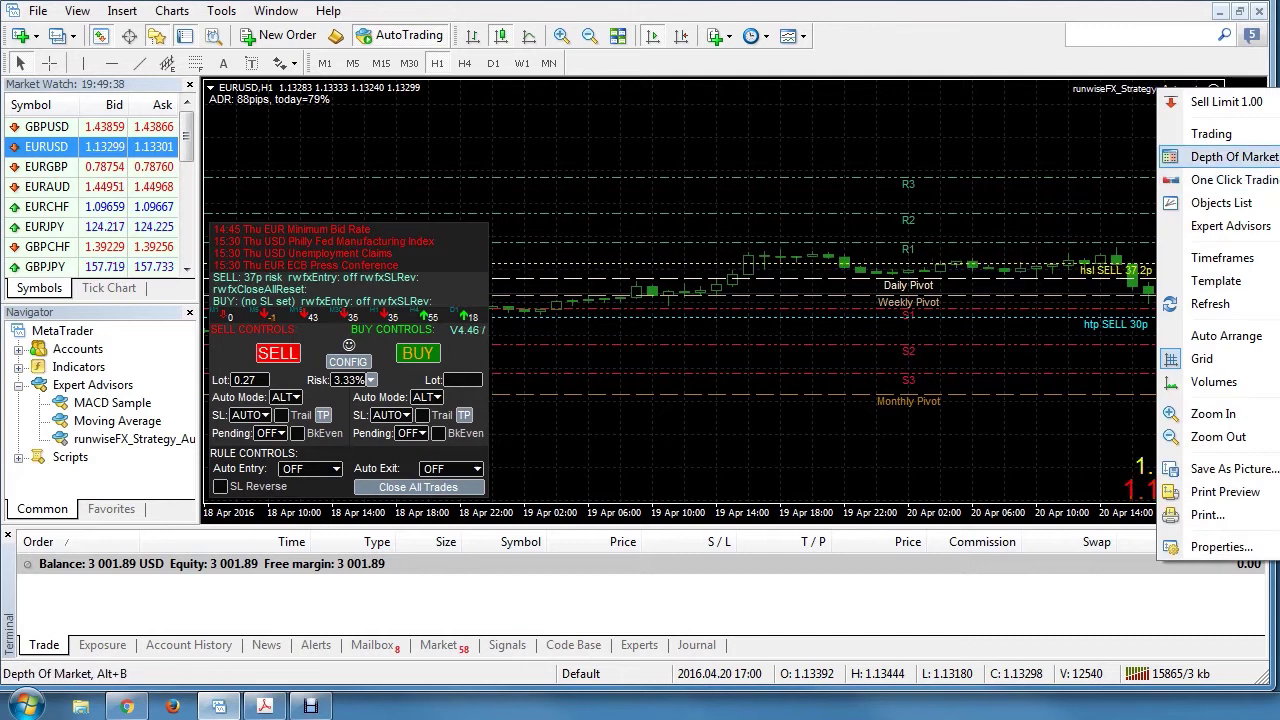
{"action": "left_click", "coordinate": [1121, 230]}
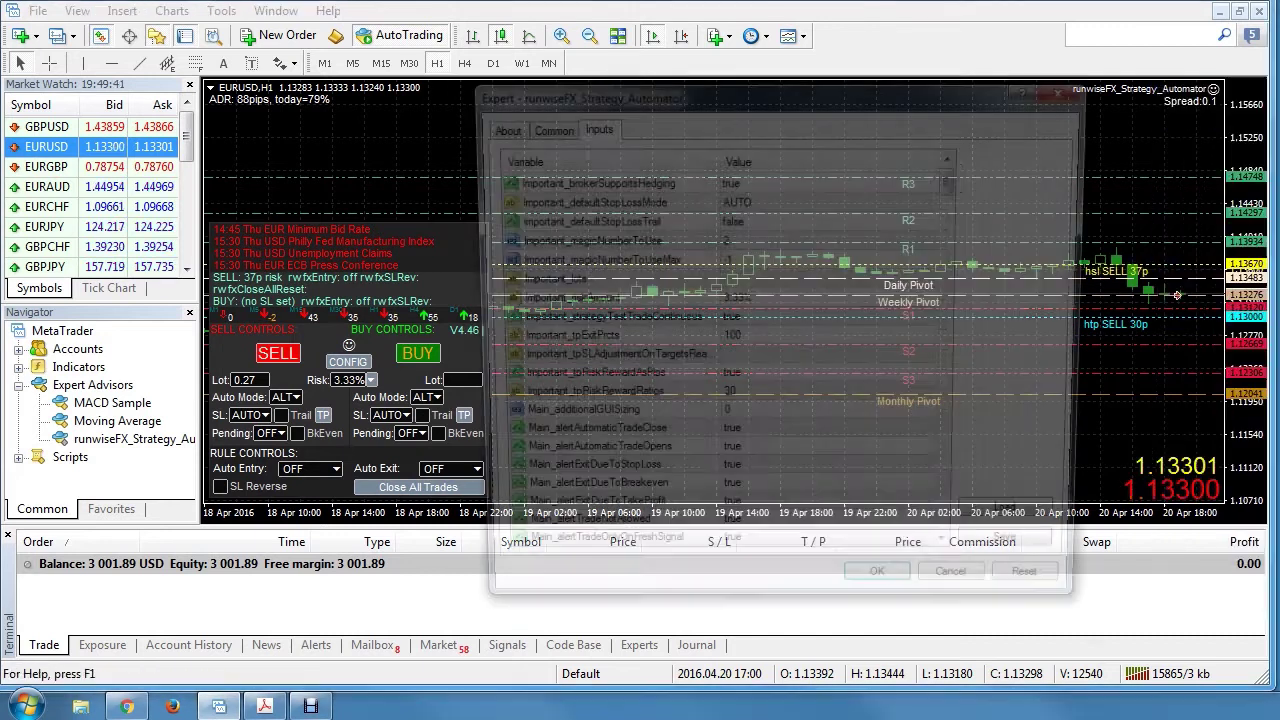
{"action": "left_click_drag", "start_coordinate": [960, 188], "coordinate": [957, 262]}
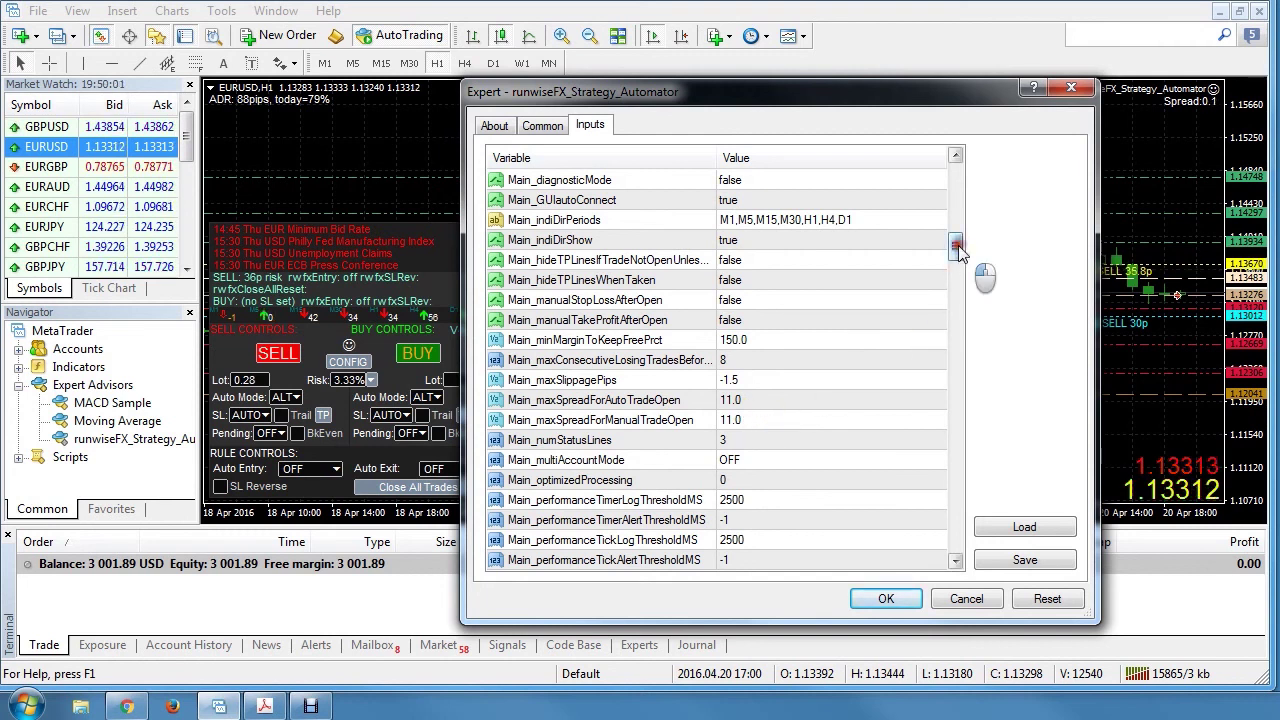
{"action": "scroll", "coordinate": [965, 270], "scroll_direction": "down", "scroll_amount": 3}
{"action": "left_click_drag", "start_coordinate": [955, 262], "coordinate": [949, 330]}
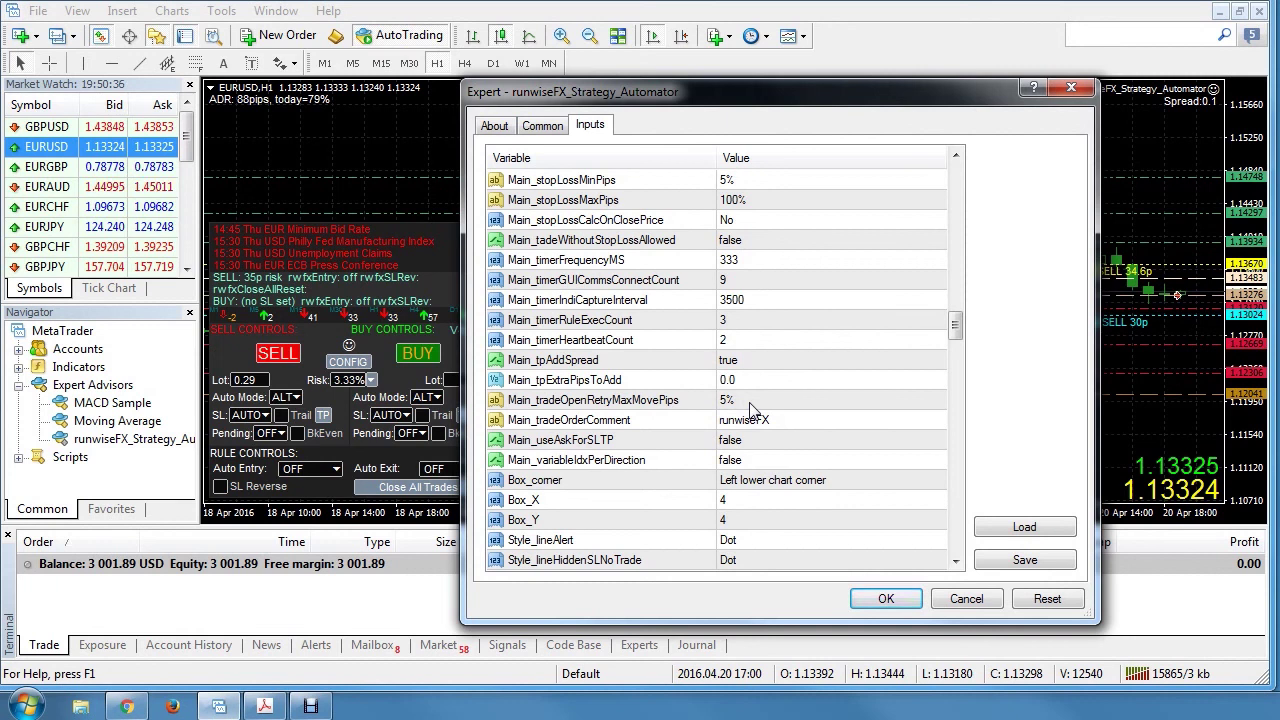
{"action": "left_click", "coordinate": [966, 599]}
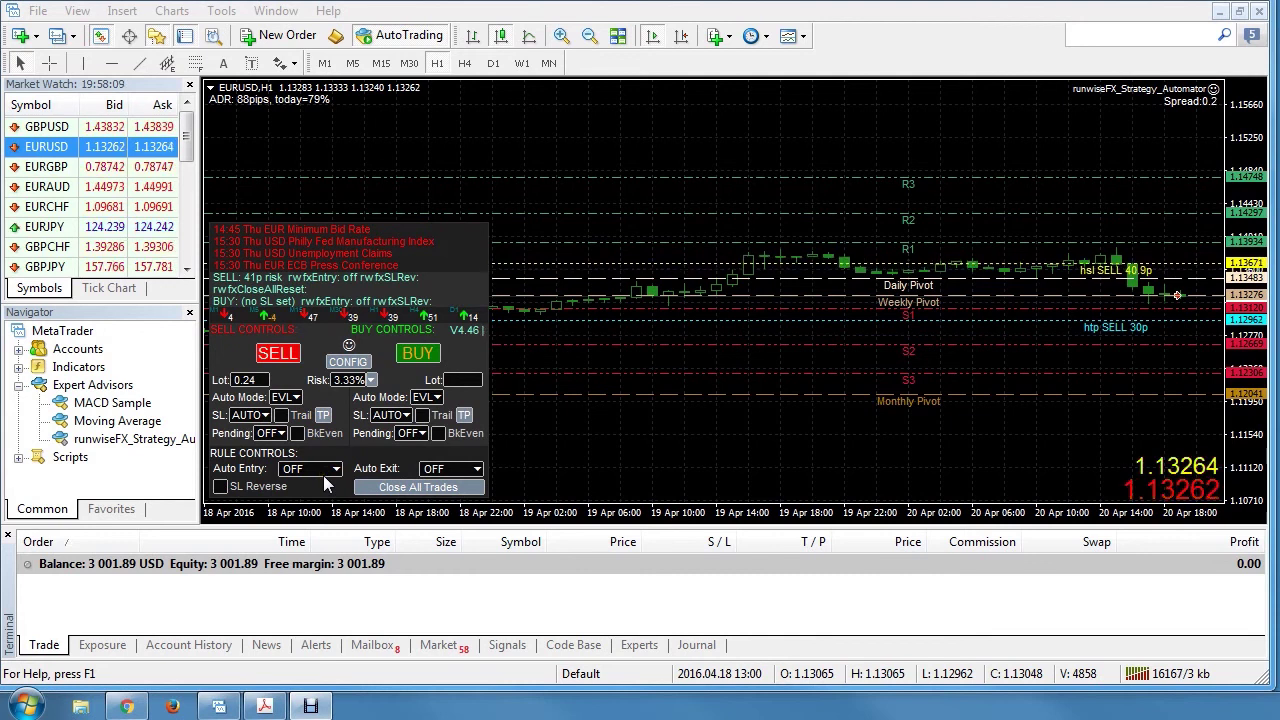
- Switch to Chrome, look through the open page, and return to MetaTrader
{"action": "left_click", "coordinate": [127, 707]}
{"action": "left_click_drag", "start_coordinate": [1255, 168], "coordinate": [1250, 125]}
{"action": "left_click", "coordinate": [1182, 13]}
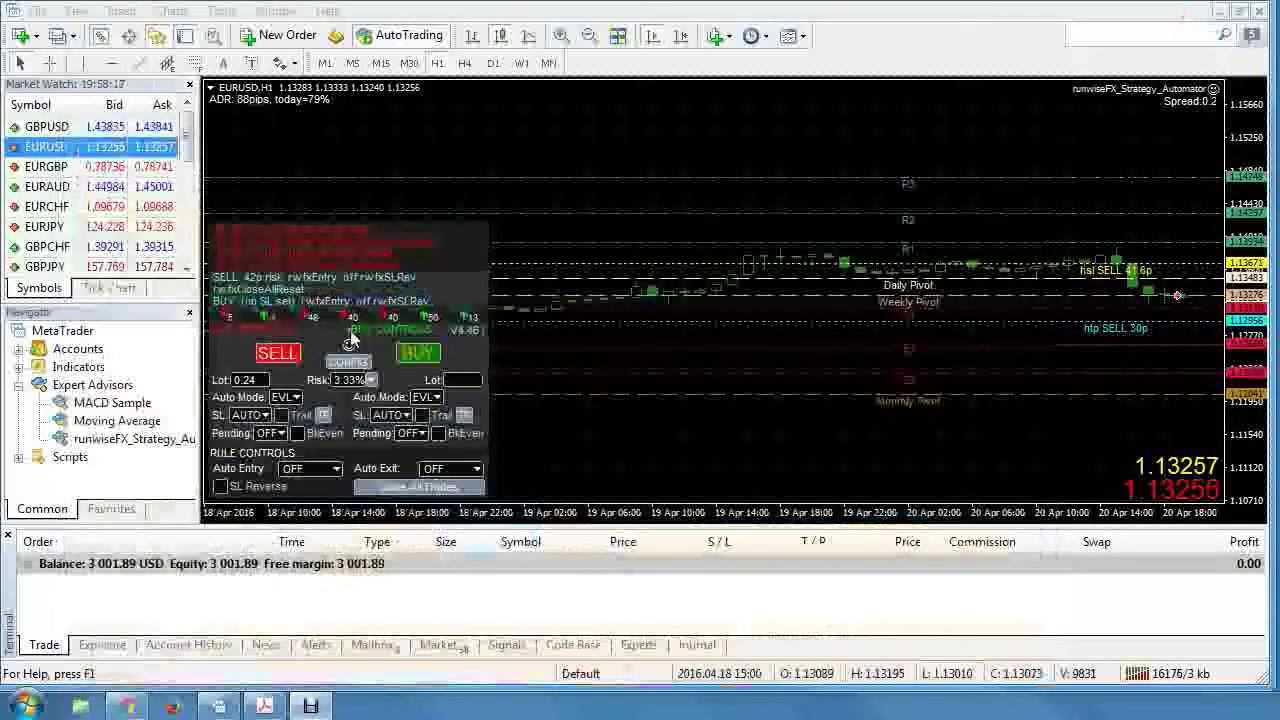
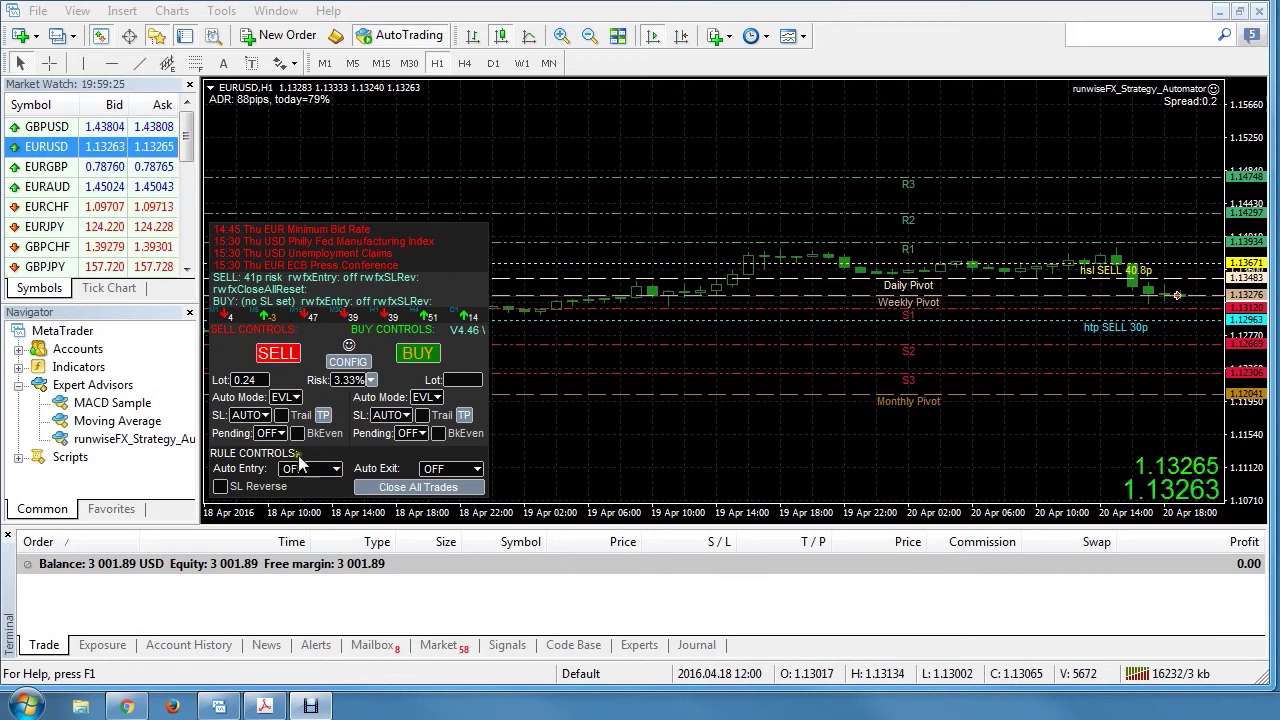
- Set auto entry to REV - Reversal and the sell side's auto mode to TOE - Trade Once then Evaluate Mode
{"action": "left_click", "coordinate": [331, 470]}
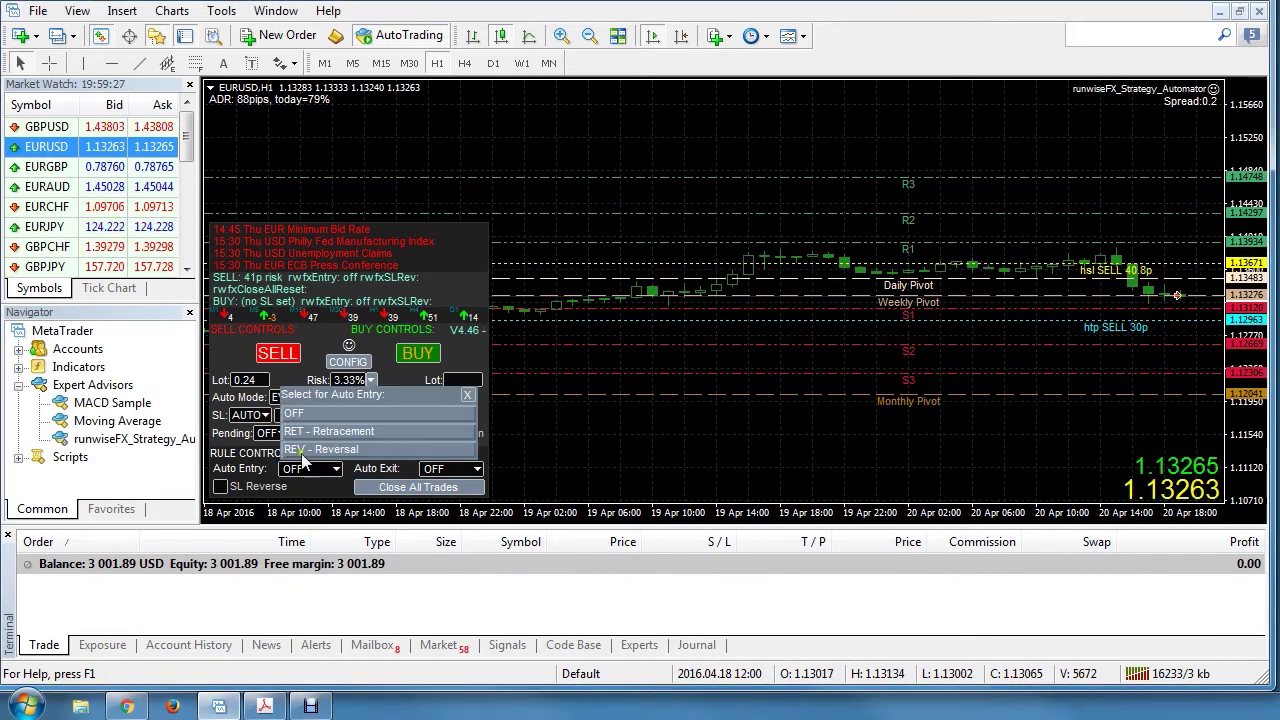
{"action": "left_click", "coordinate": [318, 450]}
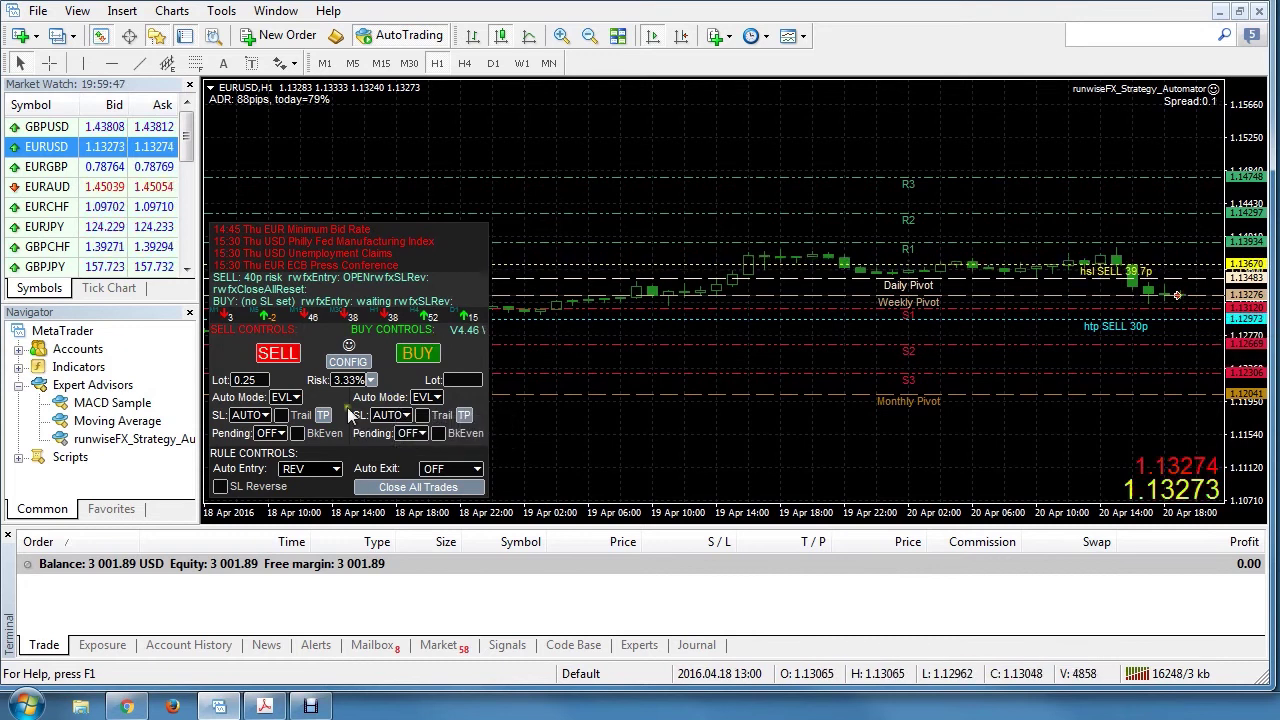
{"action": "left_click", "coordinate": [295, 395]}
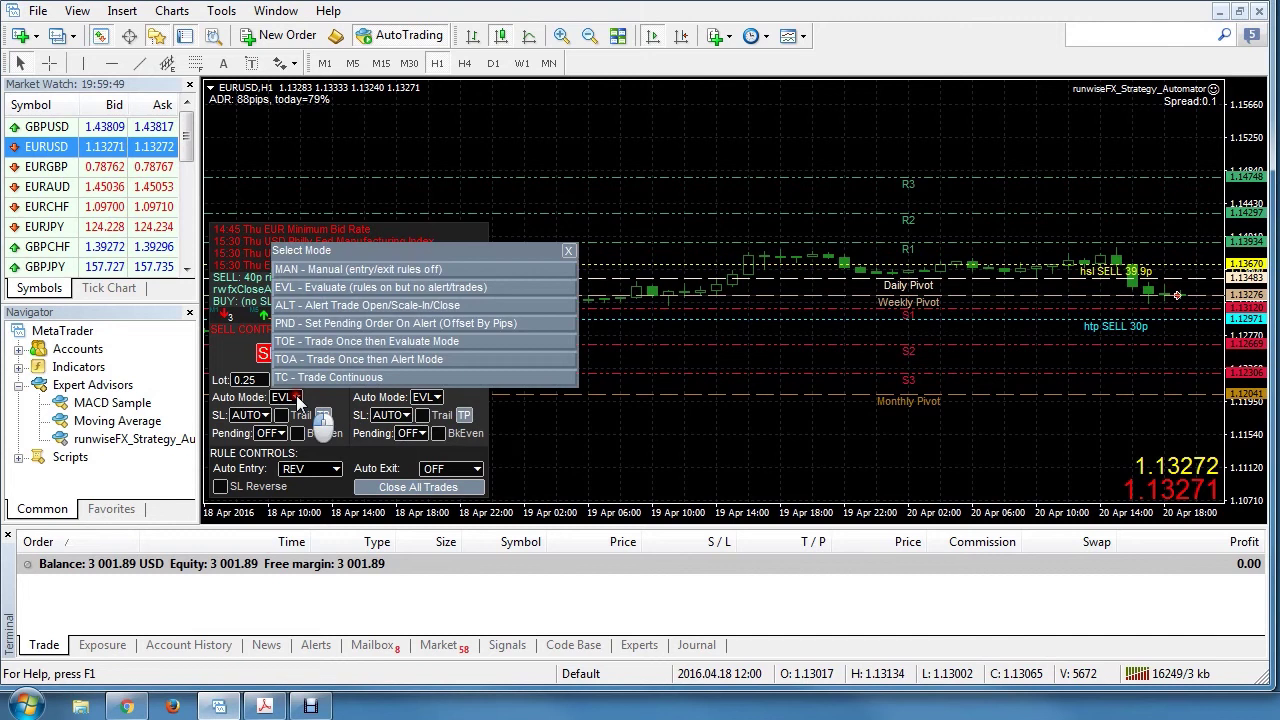
{"action": "left_click", "coordinate": [317, 342]}
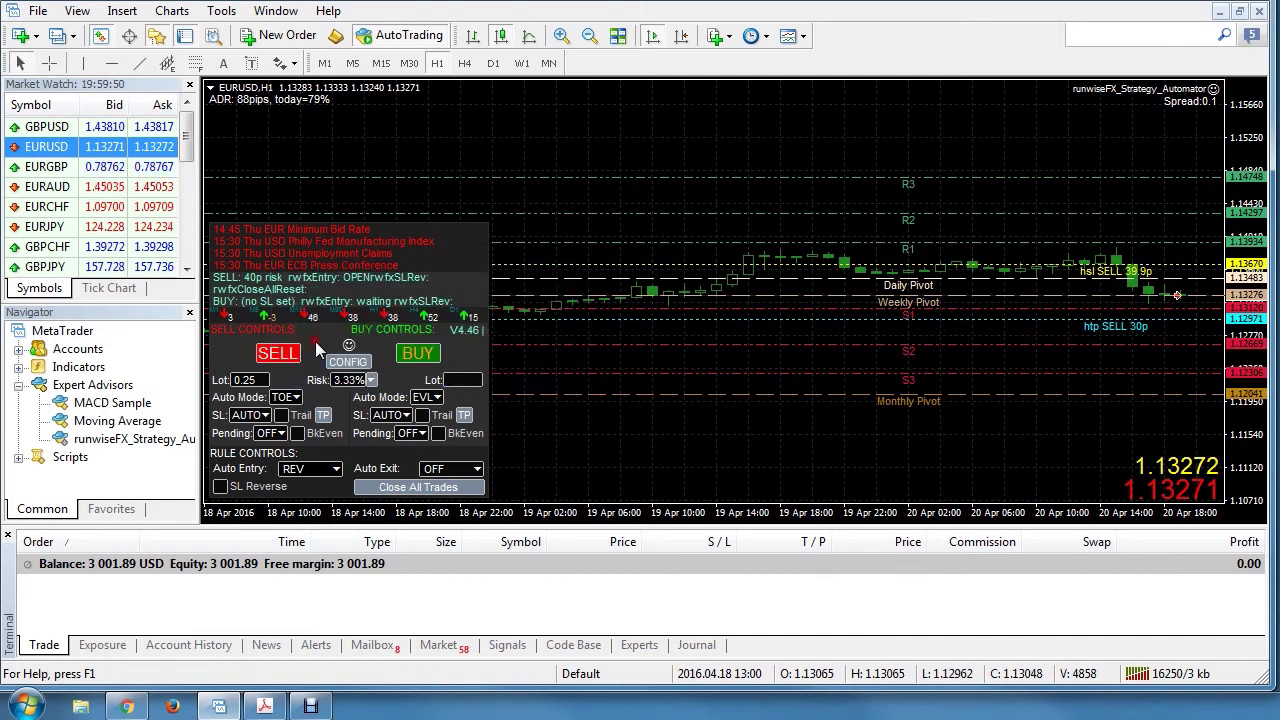
- Set the sell side's auto mode to EVL - Evaluate and the buy side's auto mode to TOE - Trade Once then Evaluate Mode
{"action": "left_click", "coordinate": [297, 398]}
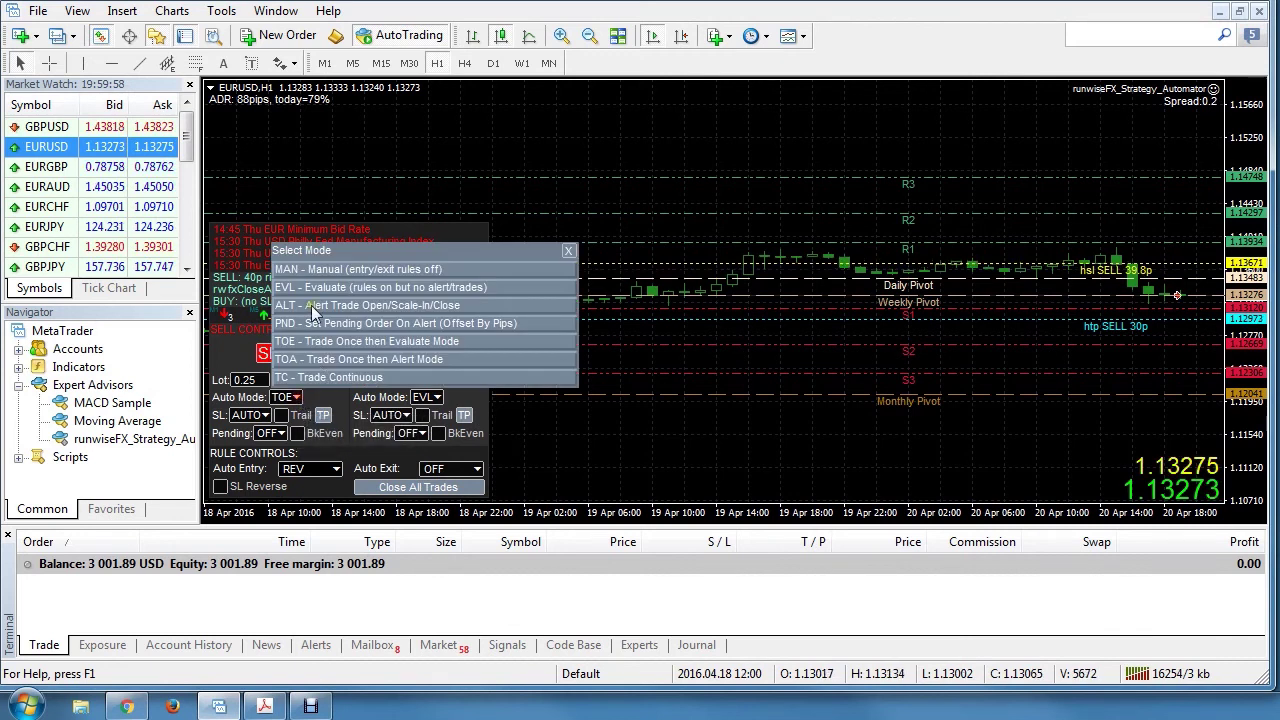
{"action": "left_click", "coordinate": [307, 289]}
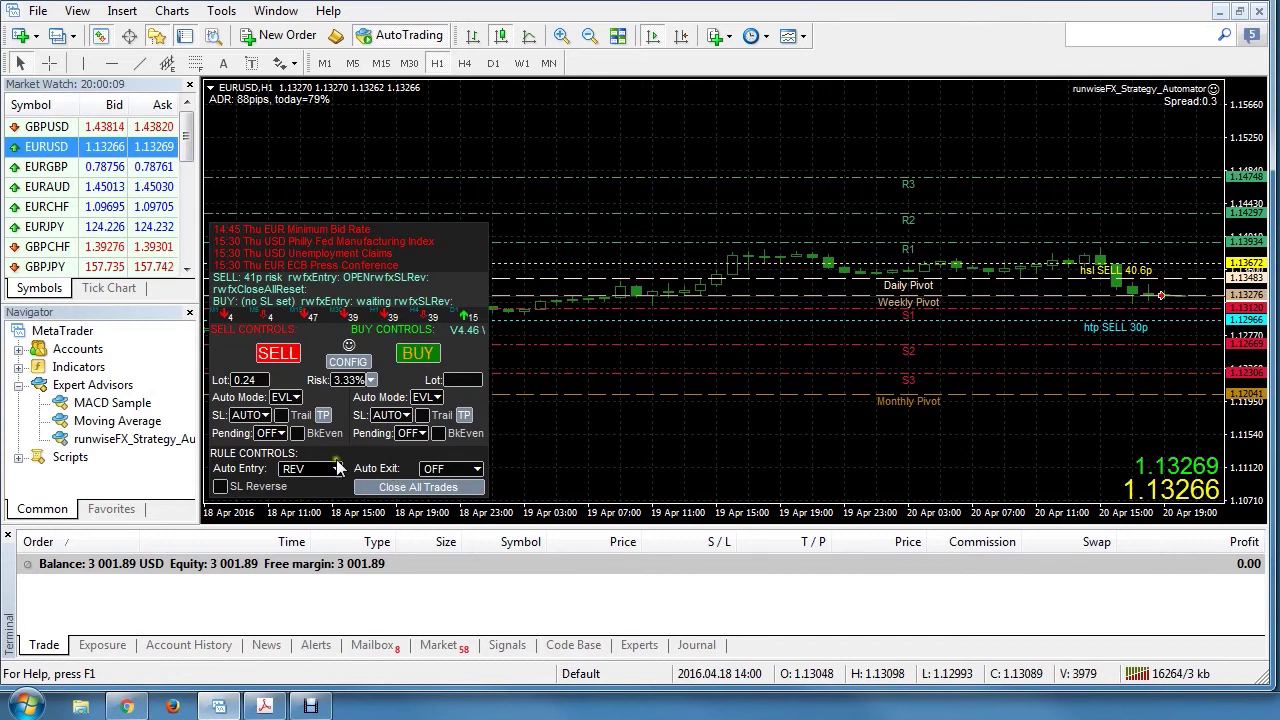
{"action": "left_click", "coordinate": [436, 398]}
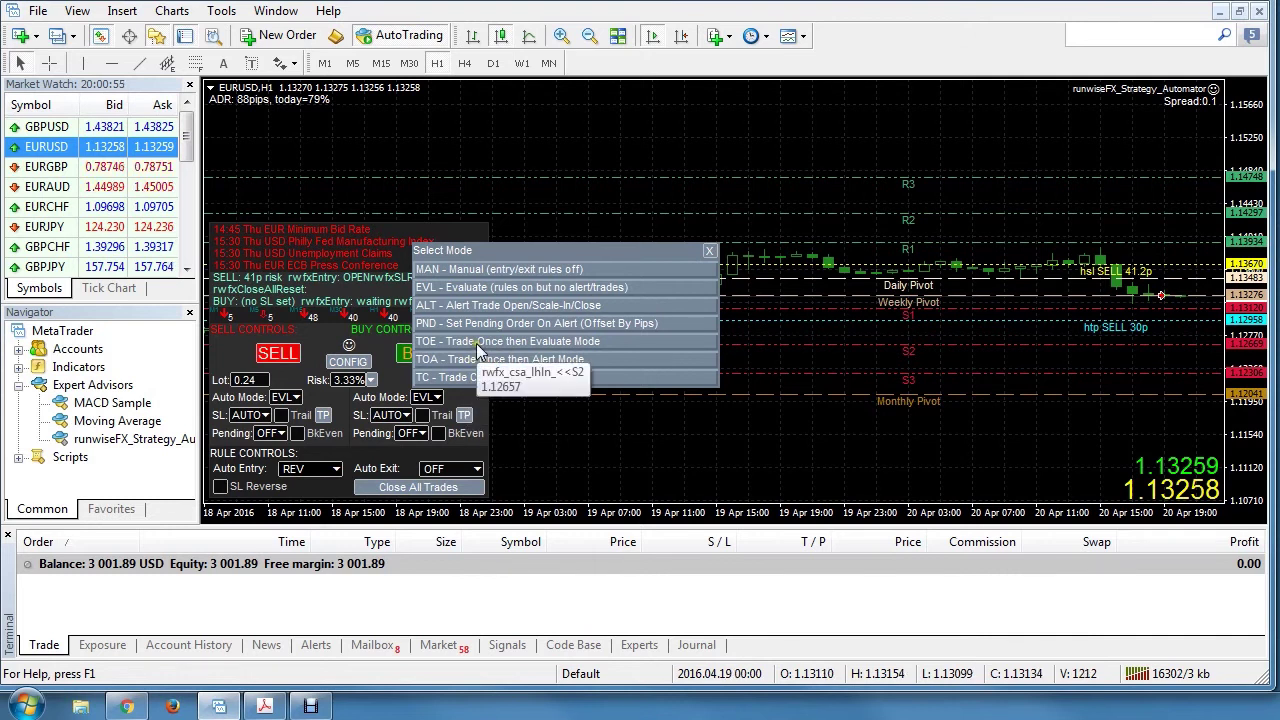
{"action": "left_click", "coordinate": [477, 342]}
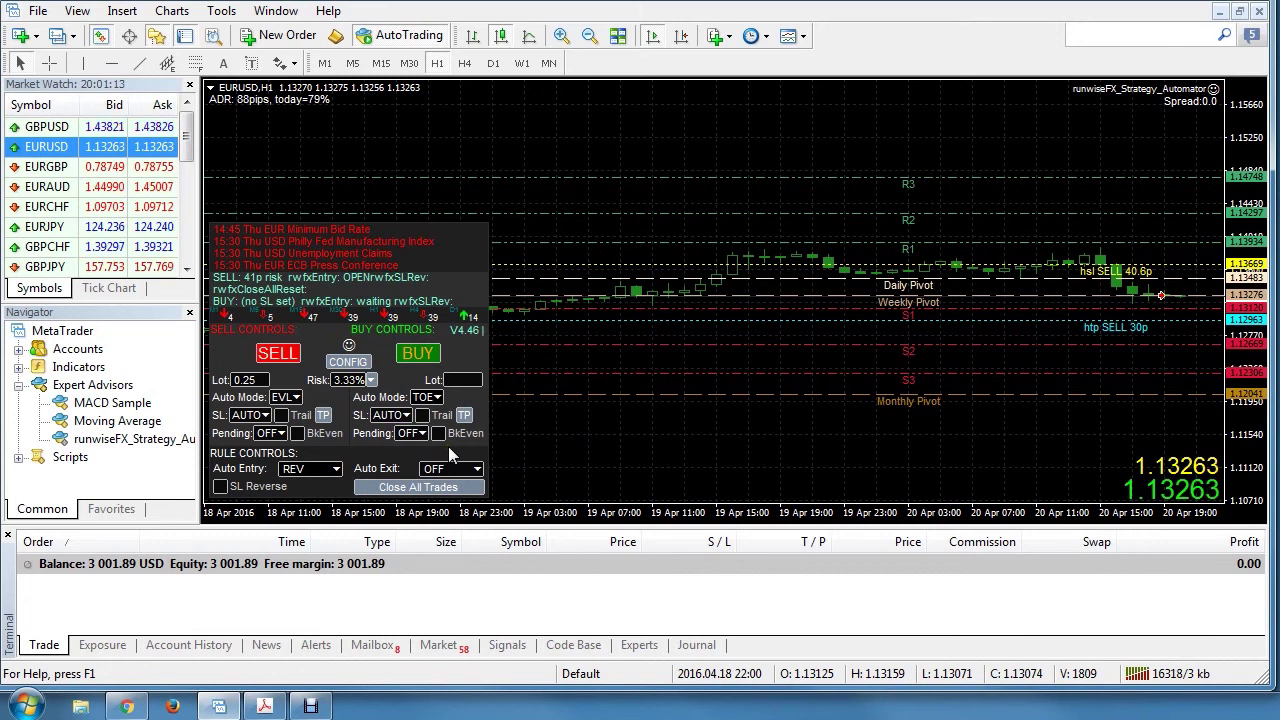
- Set auto entry to OFF and manually open a 0.24-lot EURUSD sell trade from the trading controls
{"action": "left_click", "coordinate": [333, 469]}
{"action": "left_click", "coordinate": [315, 413]}
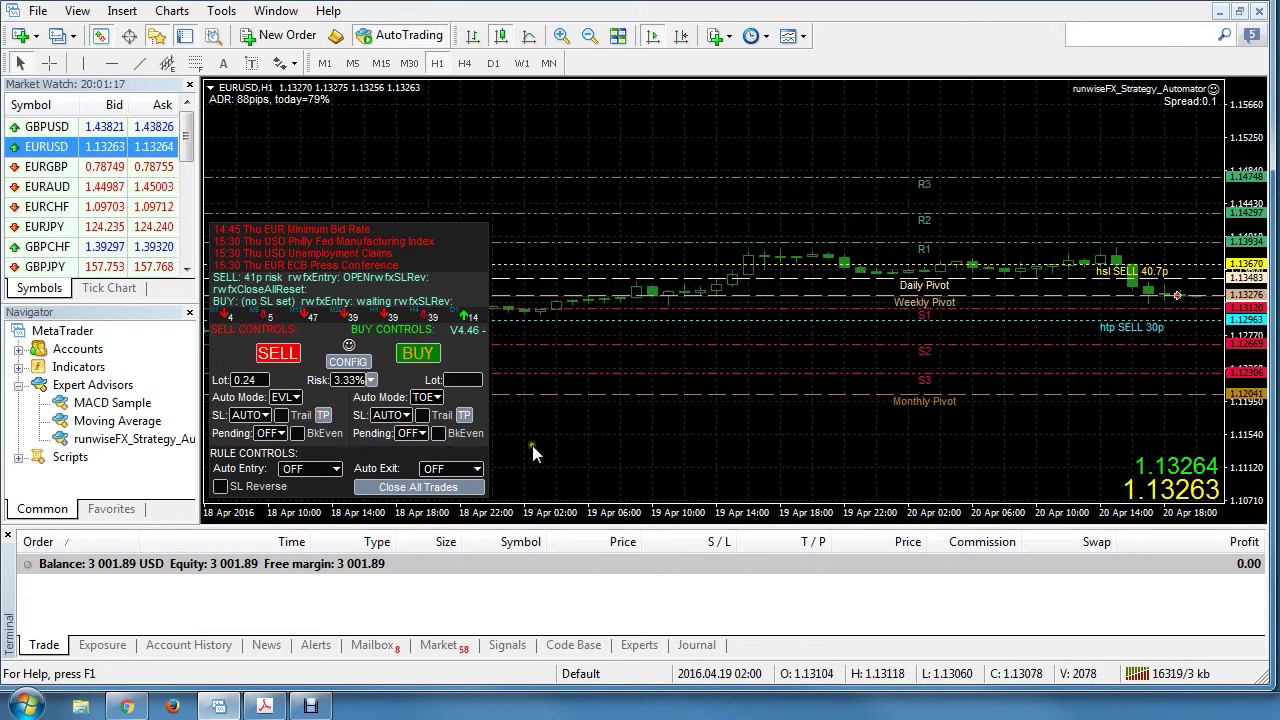
{"action": "left_click", "coordinate": [279, 358]}
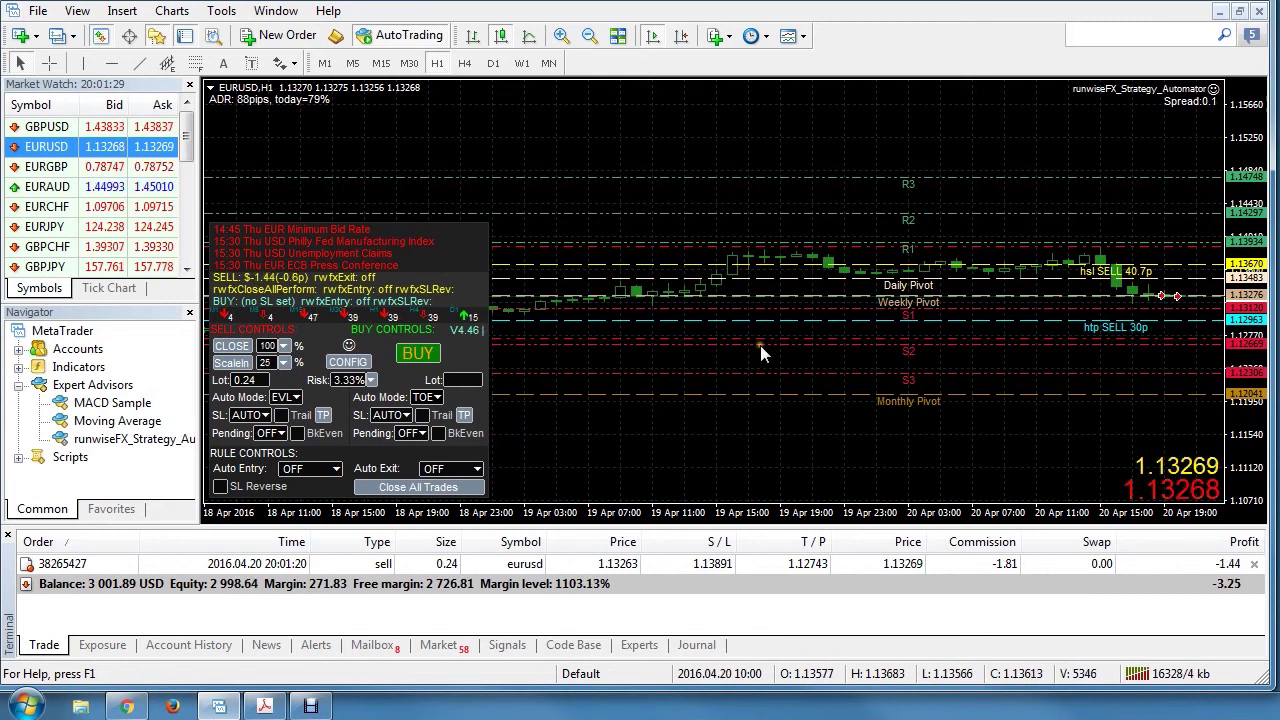
- Set the auto exit rule for the open sell trade to RET - Retracement
{"action": "mouse_move", "coordinate": [1065, 333]}
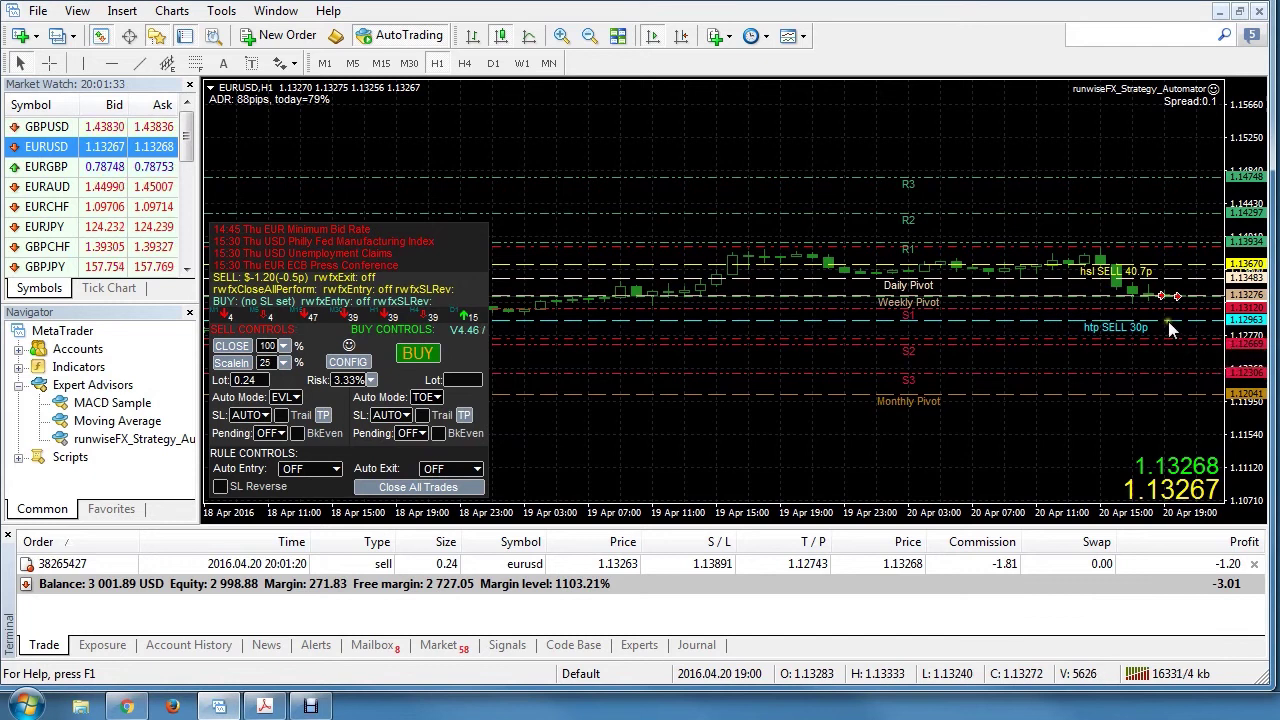
{"action": "mouse_move", "coordinate": [1170, 328]}
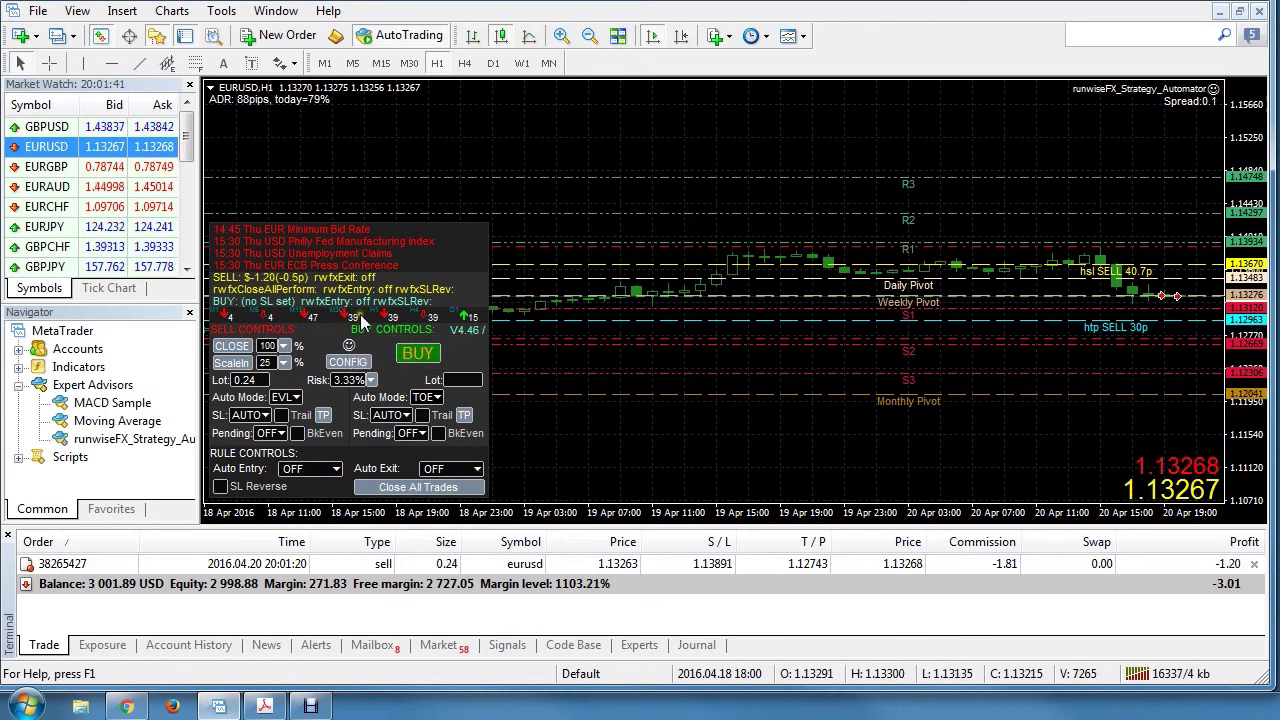
{"action": "mouse_move", "coordinate": [381, 318]}
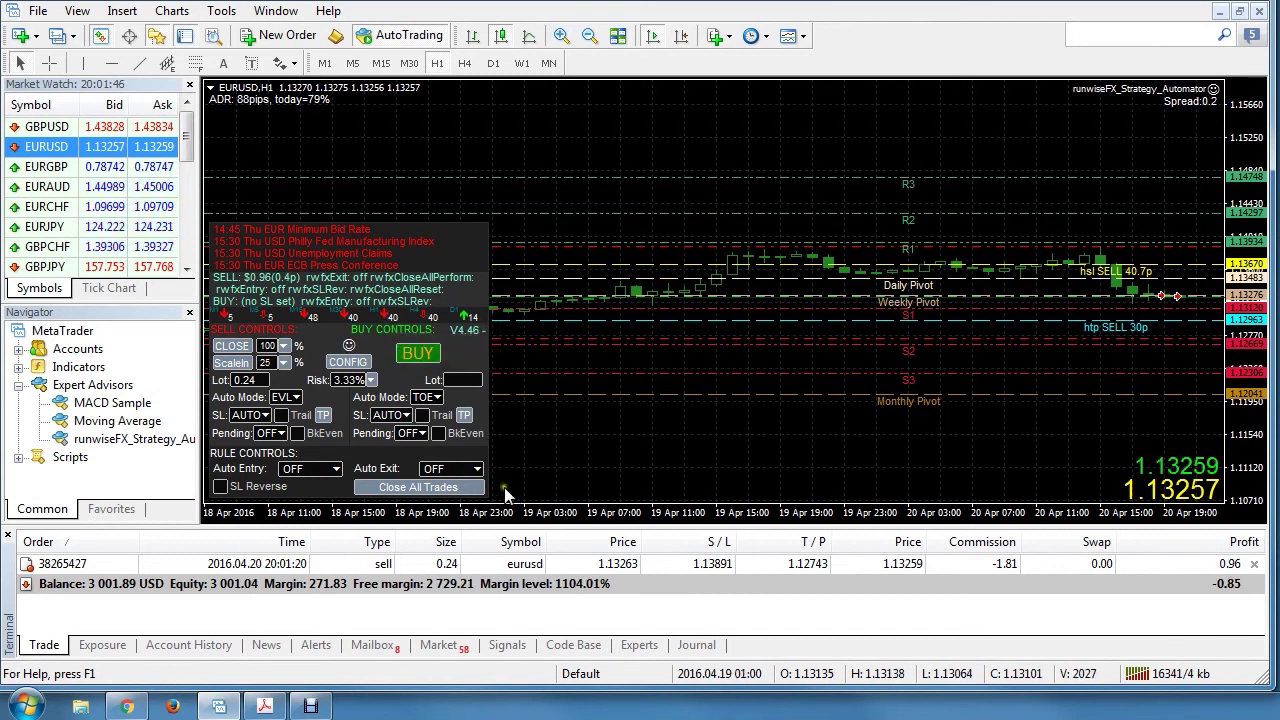
{"action": "left_click", "coordinate": [474, 470]}
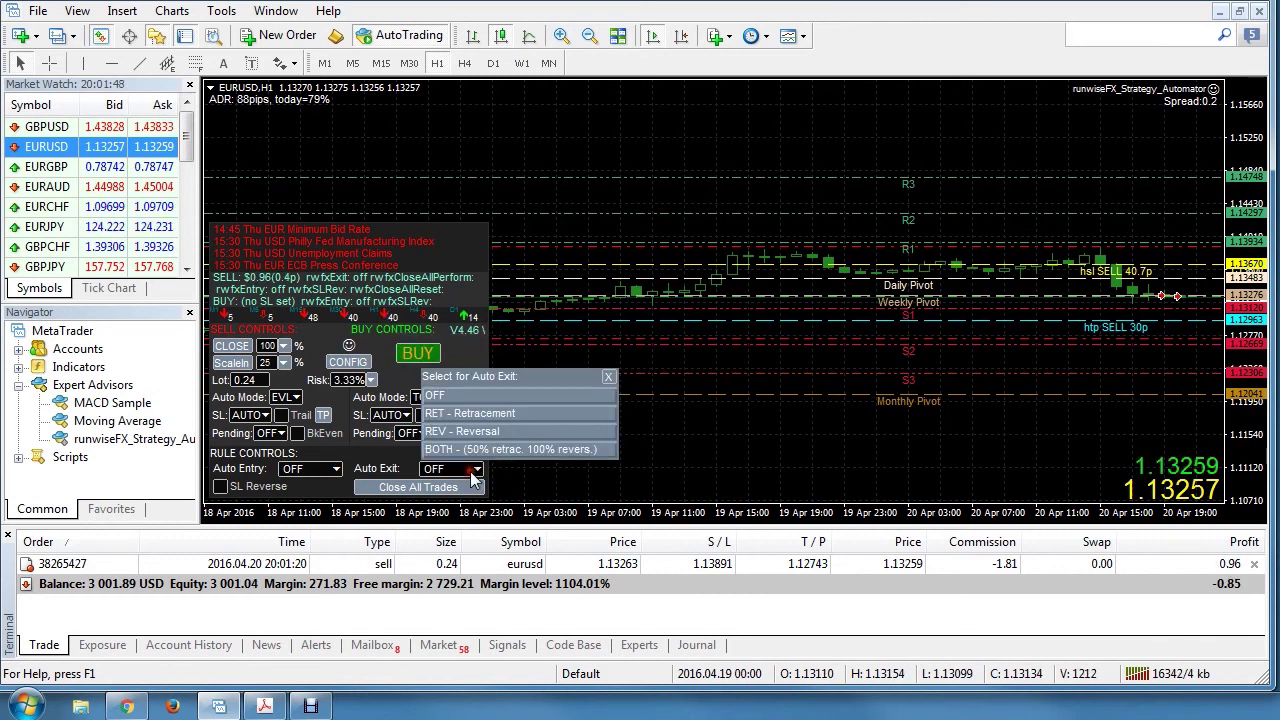
{"action": "left_click", "coordinate": [464, 413]}
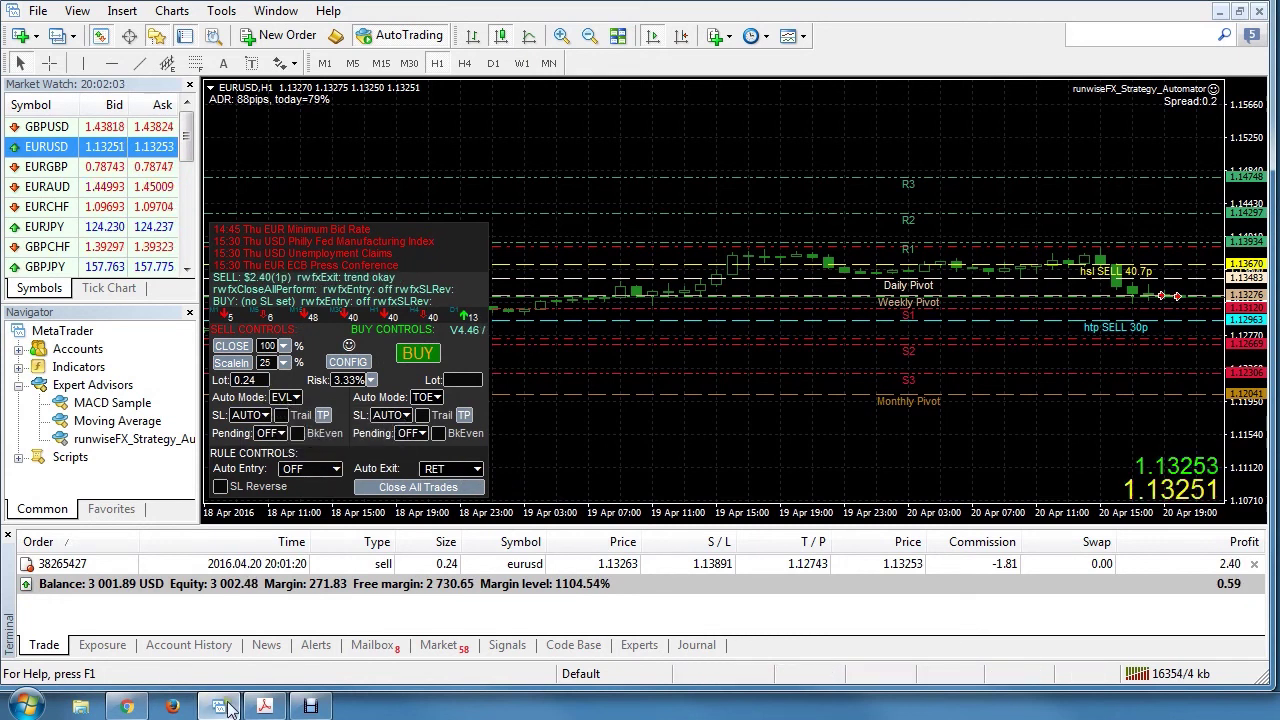
- Switch to Adobe Acrobat and examine the Mode/Command table for the Auto Mode setting at the end of runwiseFX_CSA_User_Guide.pdf
{"action": "left_click", "coordinate": [263, 708]}
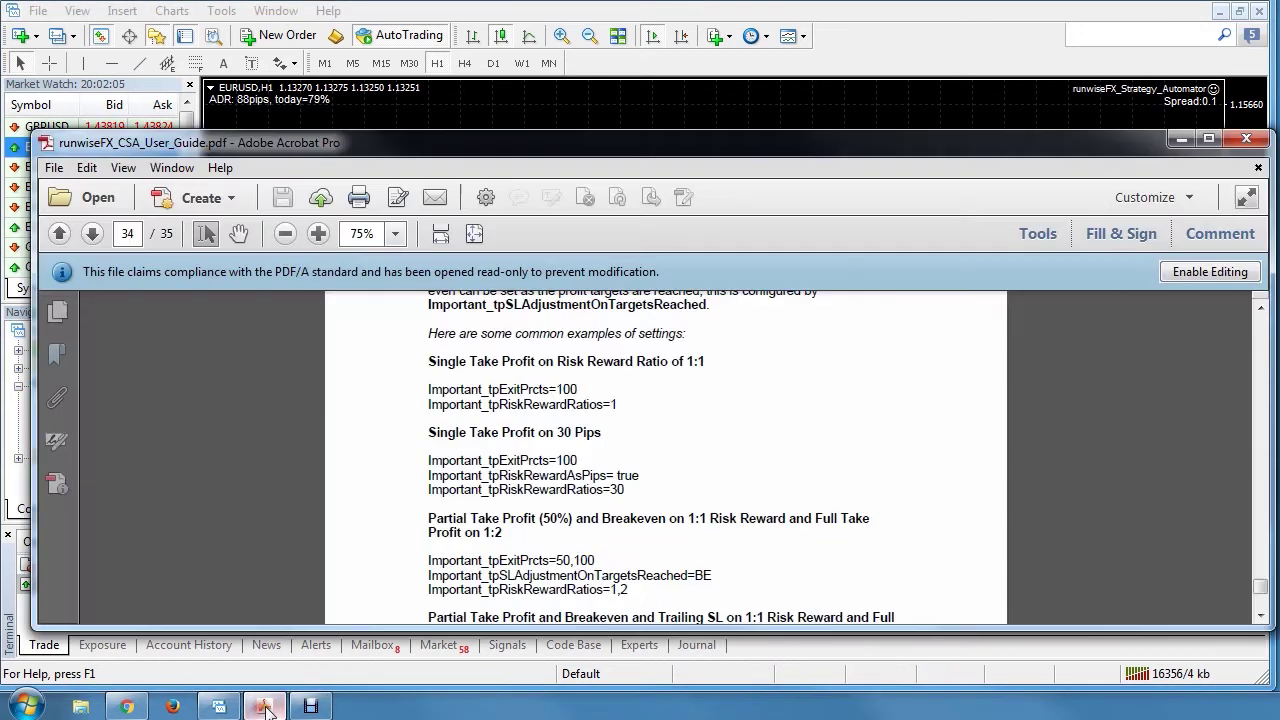
{"action": "left_click", "coordinate": [1261, 615]}
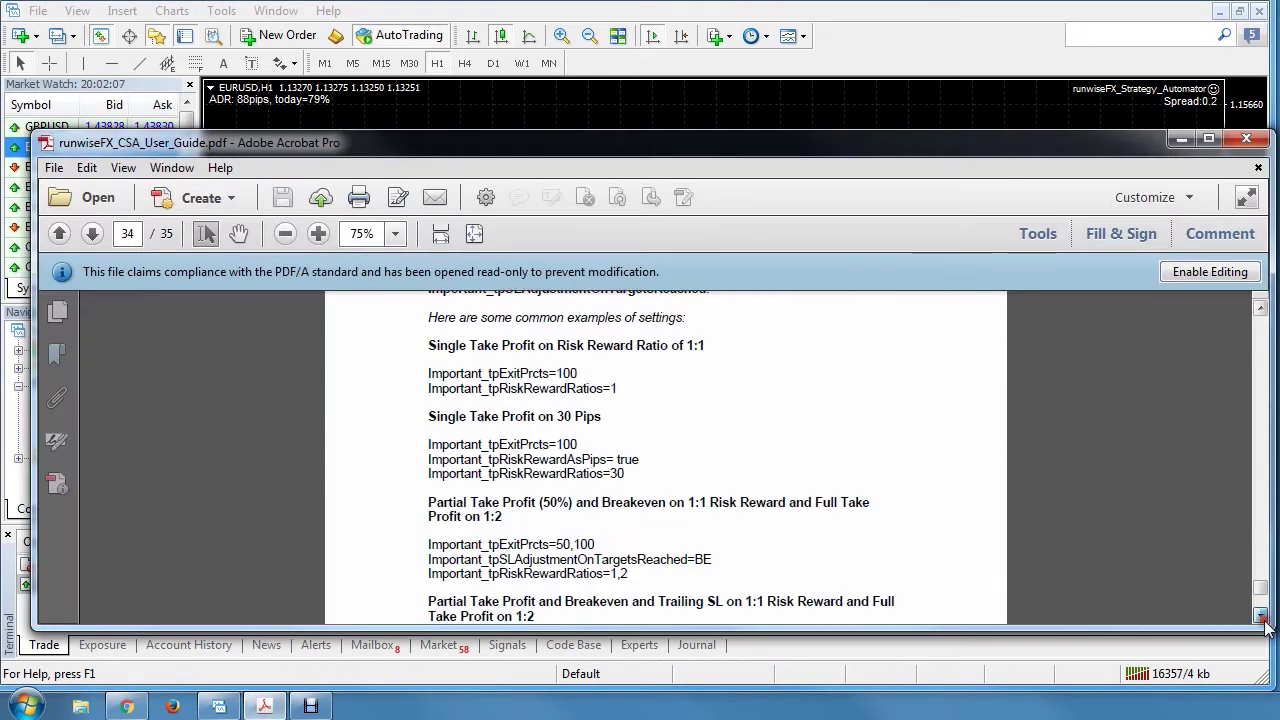
{"action": "scroll", "coordinate": [1263, 622], "scroll_direction": "down", "scroll_amount": 10}
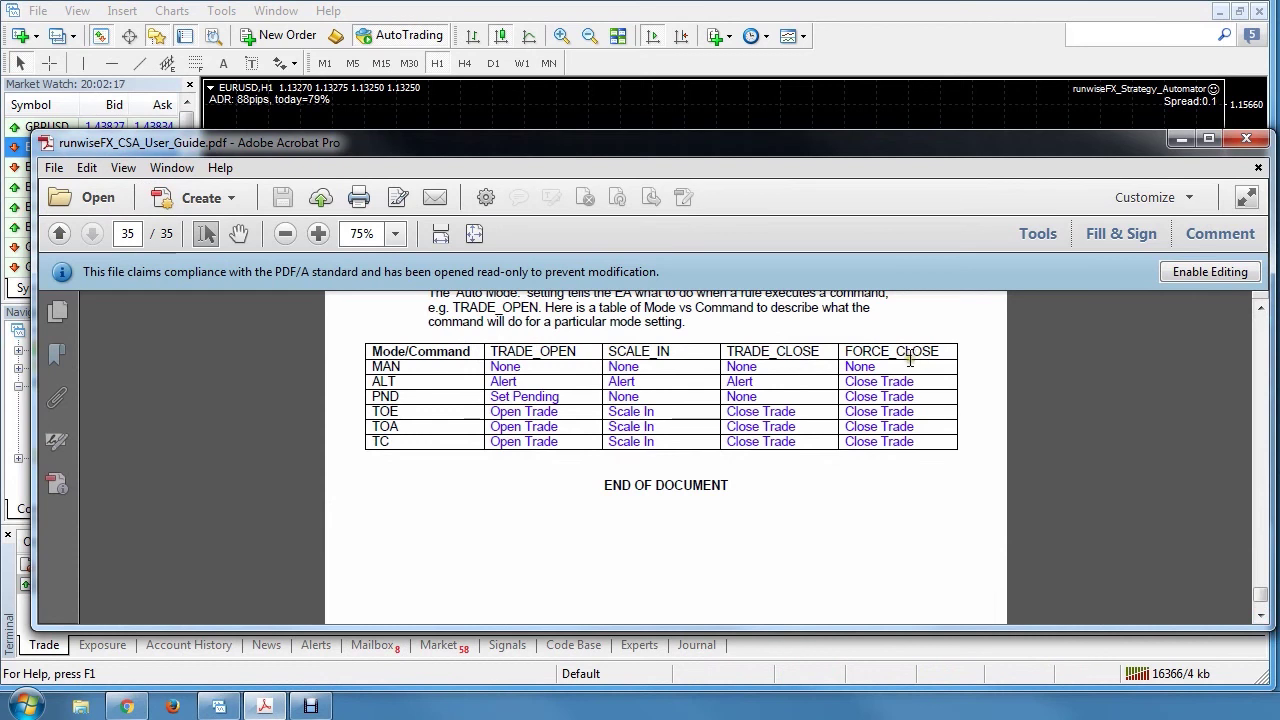
- Switch back to MetaTrader and change the auto exit rule through OFF and RET - Retracement to BOTH - (50% retrac. 100% revers.)
{"action": "left_click", "coordinate": [1182, 138]}
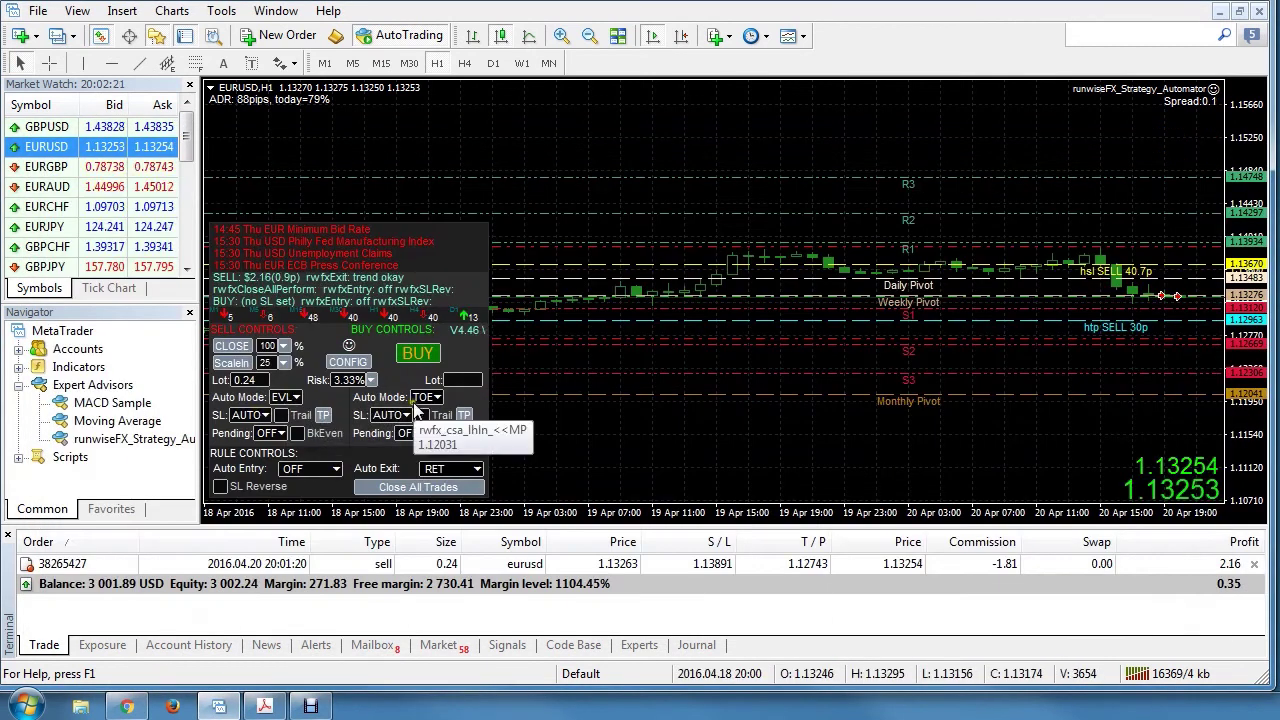
{"action": "left_click", "coordinate": [478, 470]}
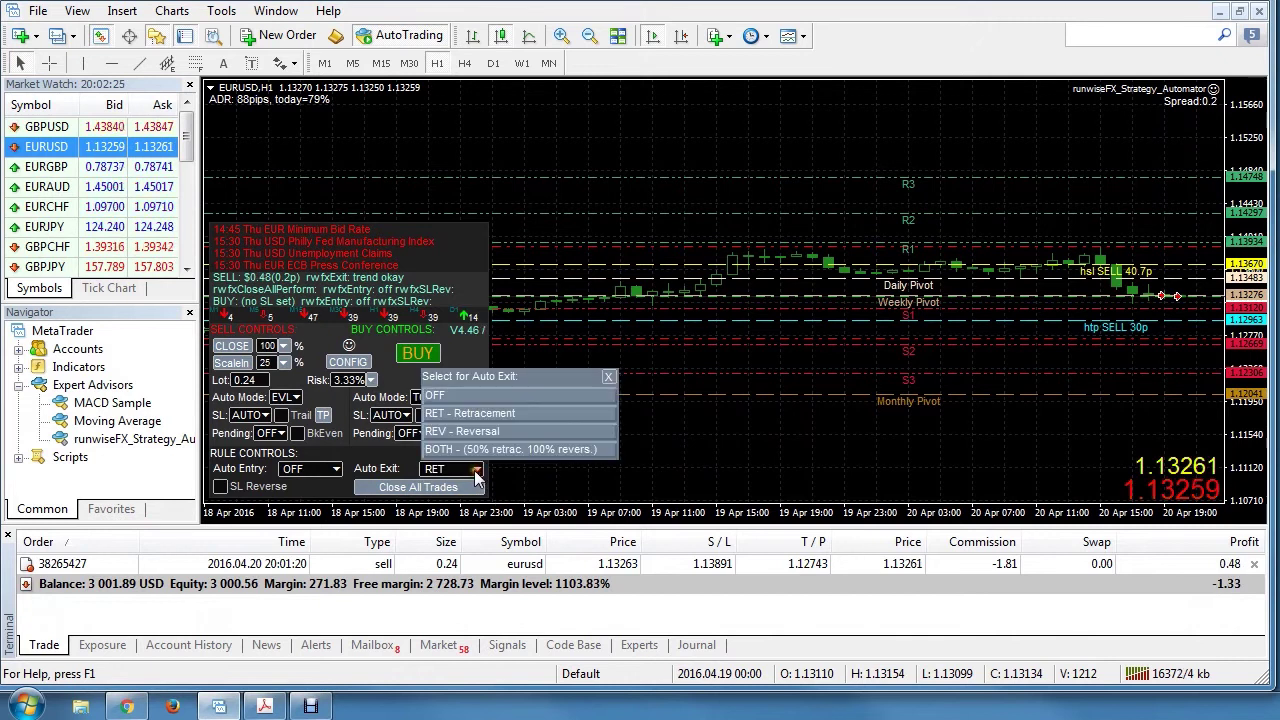
{"action": "left_click", "coordinate": [473, 410]}
{"action": "left_click", "coordinate": [478, 469]}
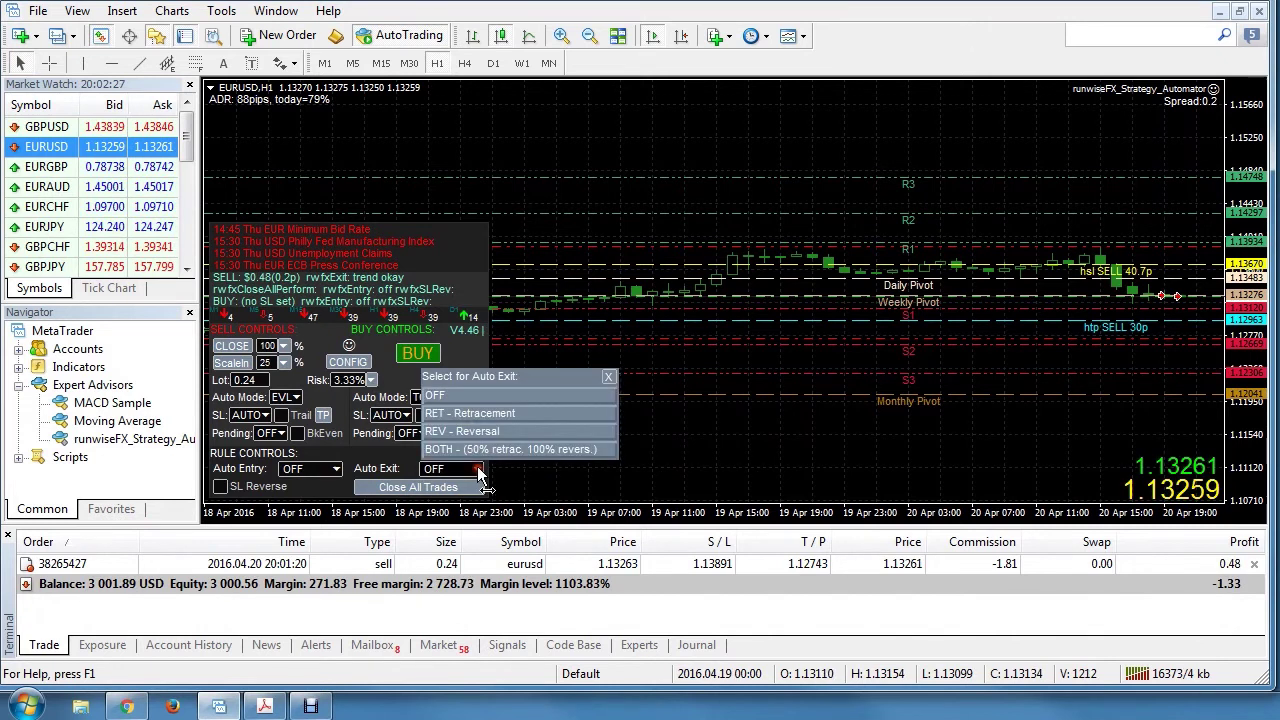
{"action": "left_click", "coordinate": [478, 411]}
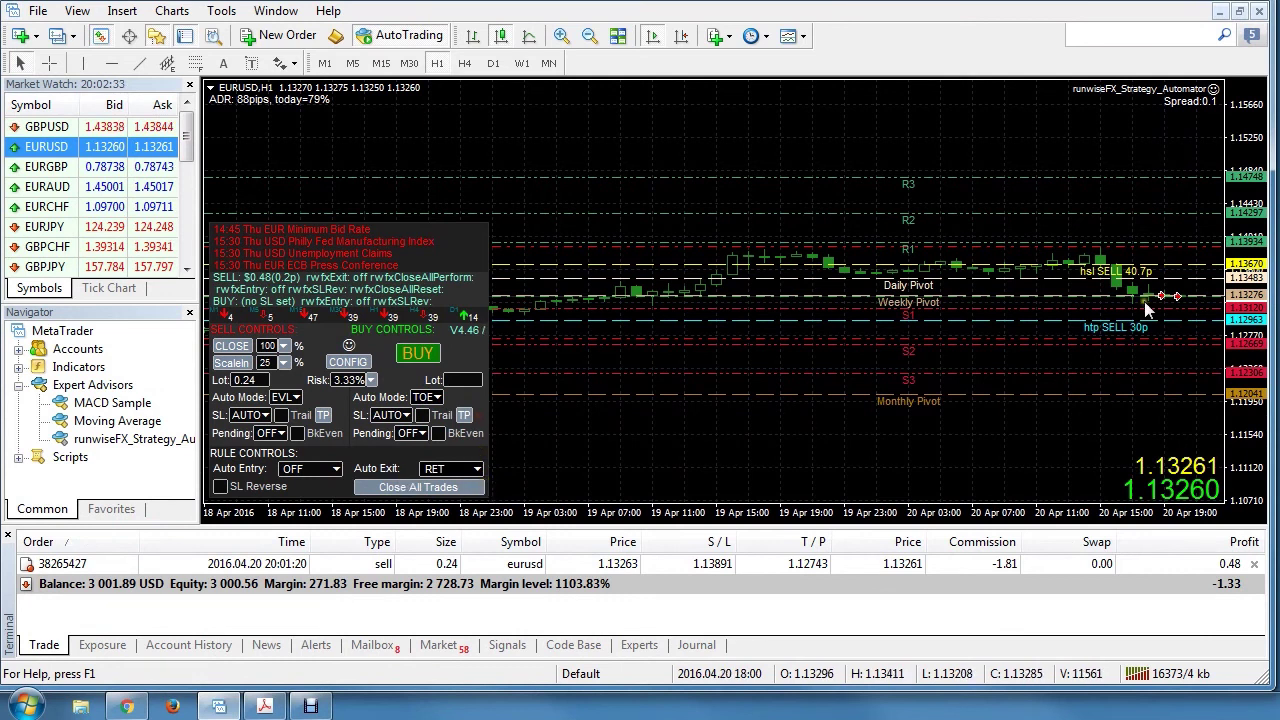
{"action": "left_click", "coordinate": [478, 470]}
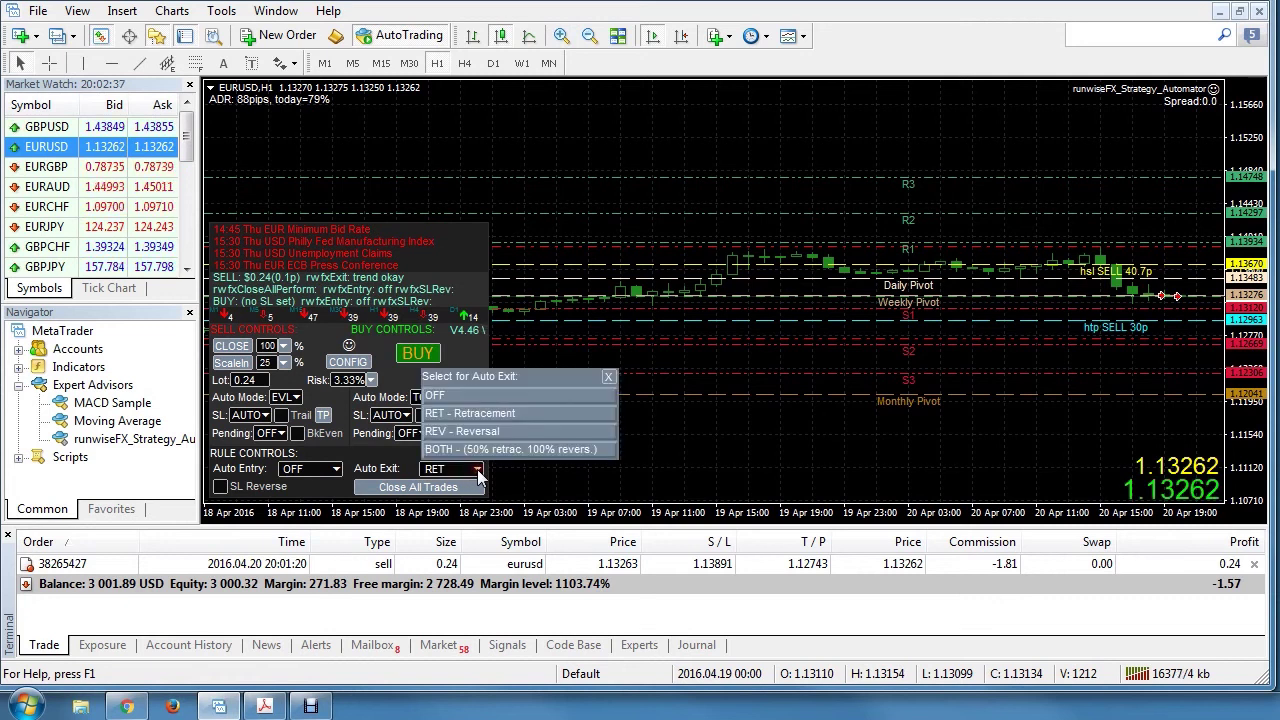
{"action": "left_click", "coordinate": [484, 452]}
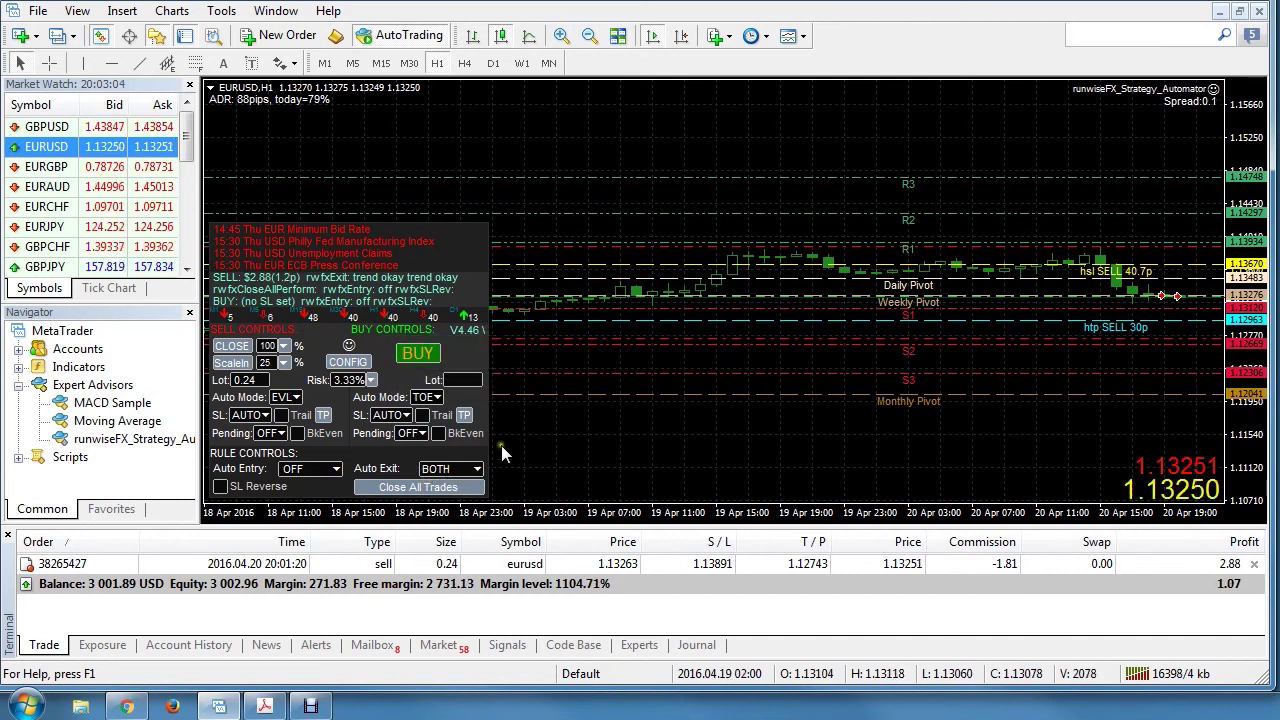
- Set auto exit to OFF and close 100% of the open EURUSD sell trade
{"action": "left_click", "coordinate": [477, 469]}
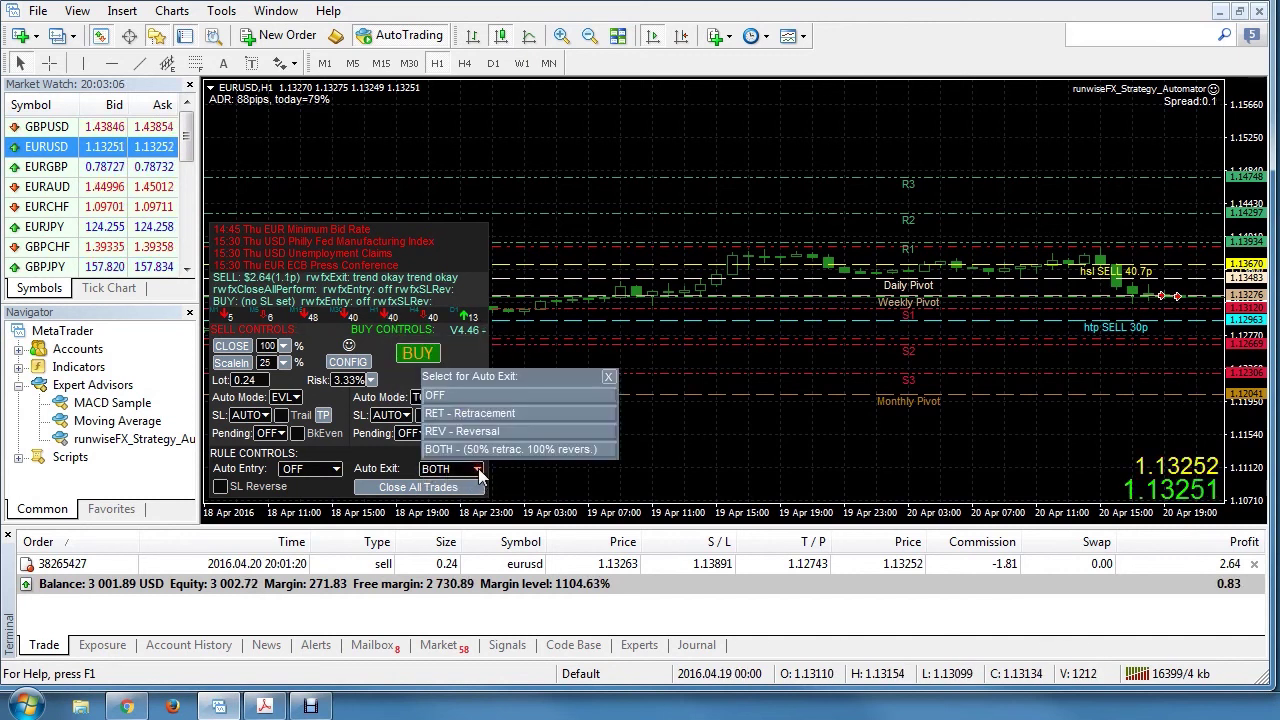
{"action": "left_click", "coordinate": [452, 397]}
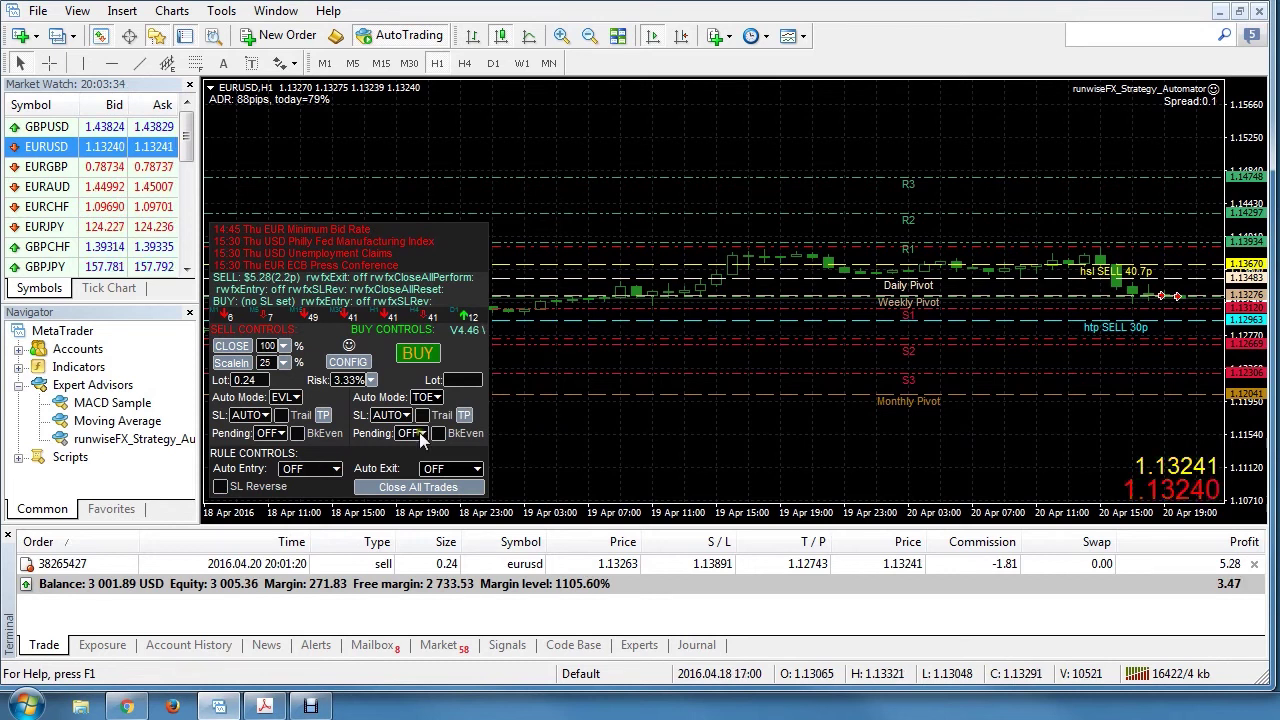
{"action": "left_click", "coordinate": [231, 346]}
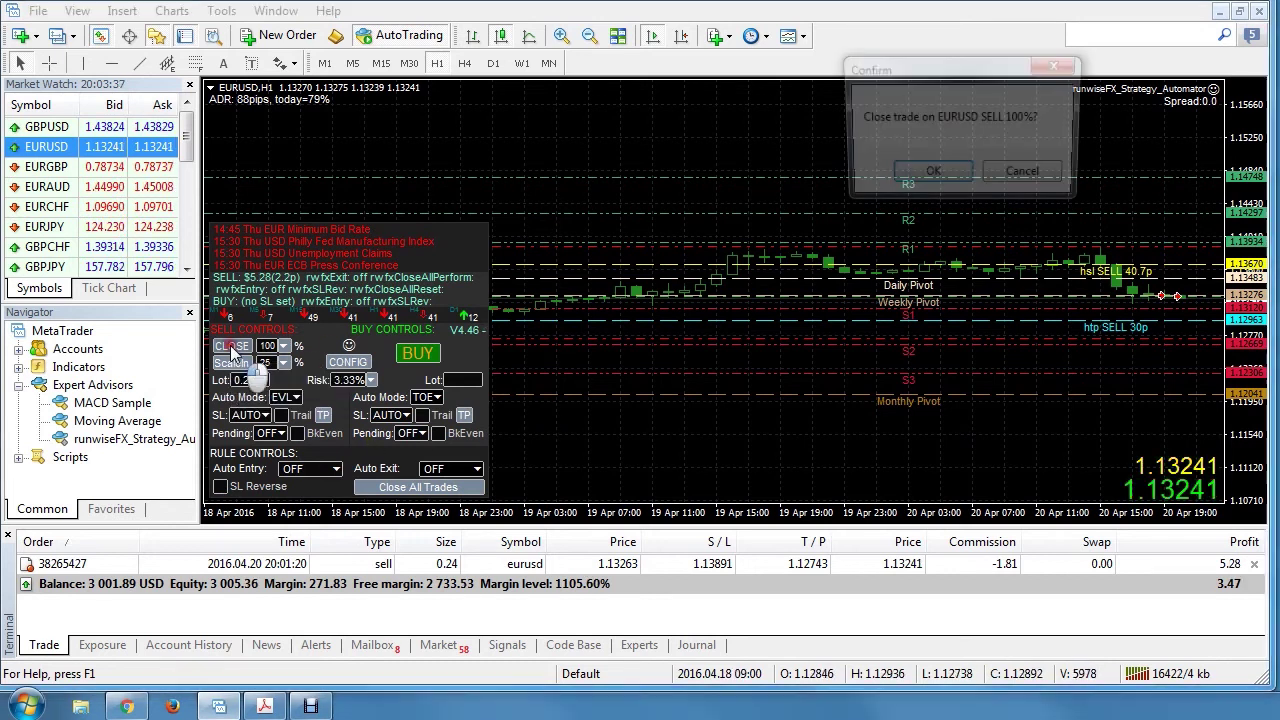
{"action": "left_click", "coordinate": [929, 176]}
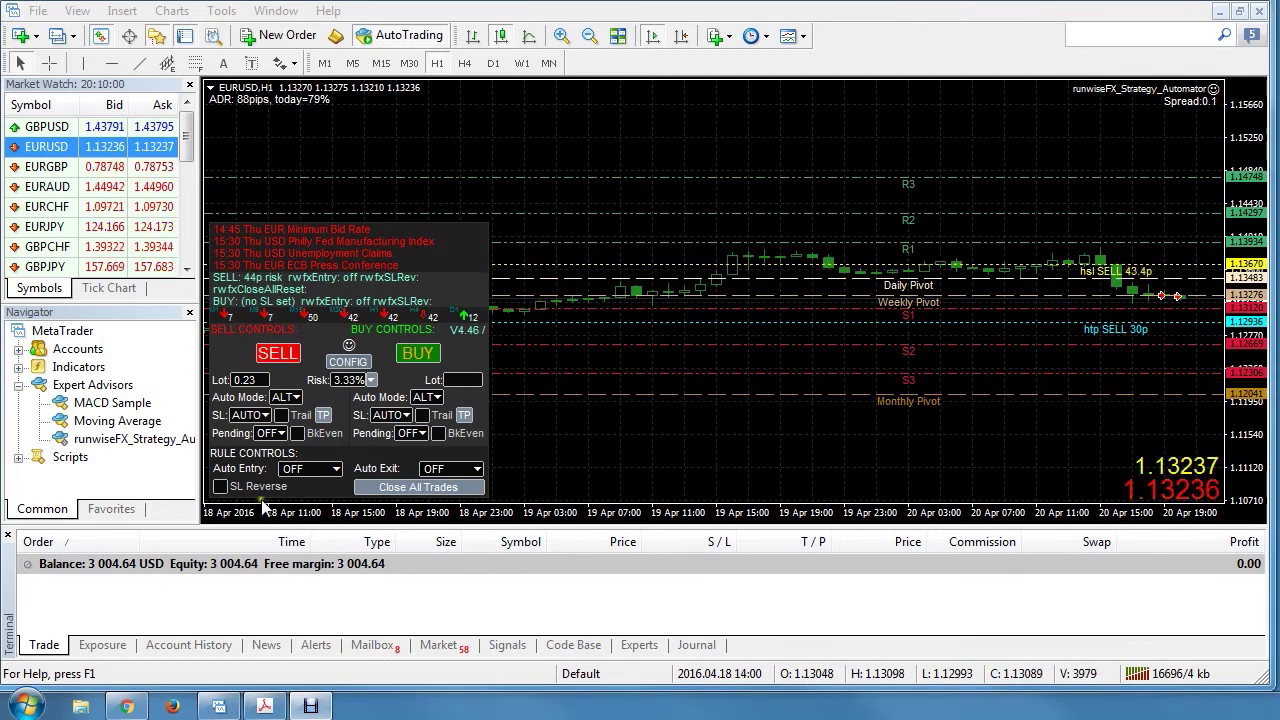
- Switch to Chrome and look up the si-s quick load code under Rules Based on Standard Indicators on runwisefx.com/csa
{"action": "left_click", "coordinate": [128, 710]}
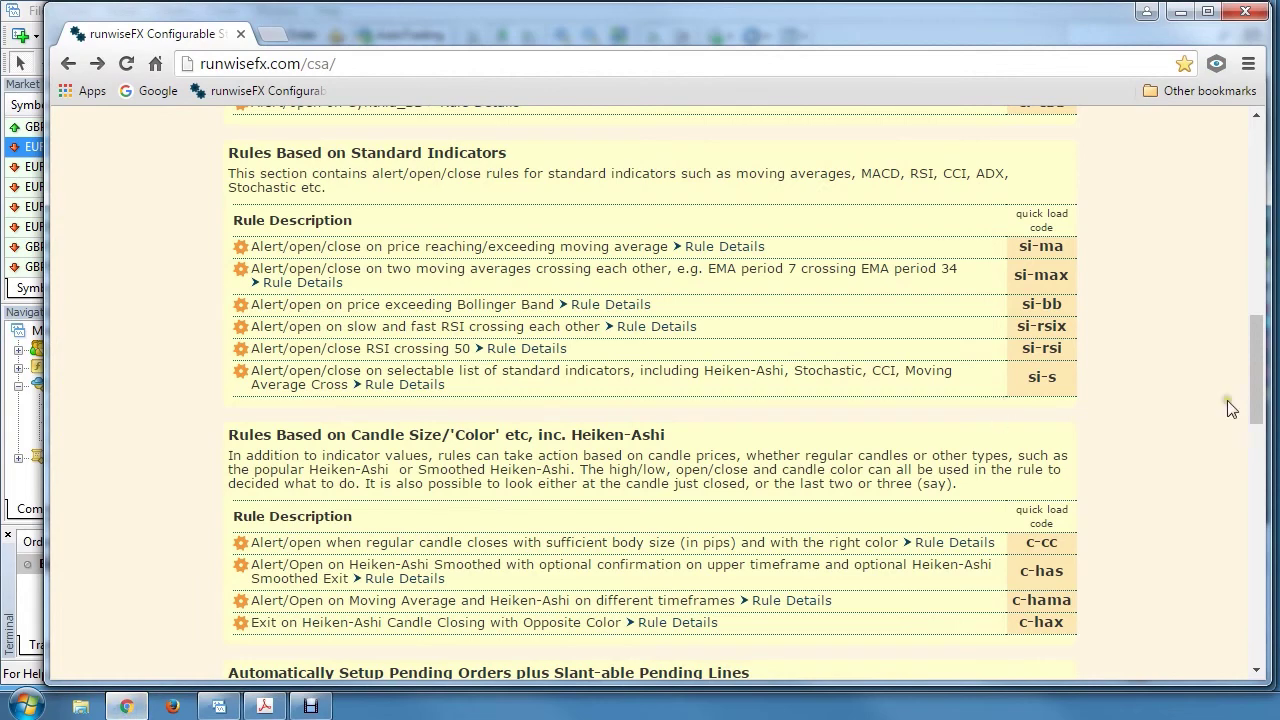
{"action": "left_click_drag", "start_coordinate": [1255, 395], "coordinate": [1260, 348]}
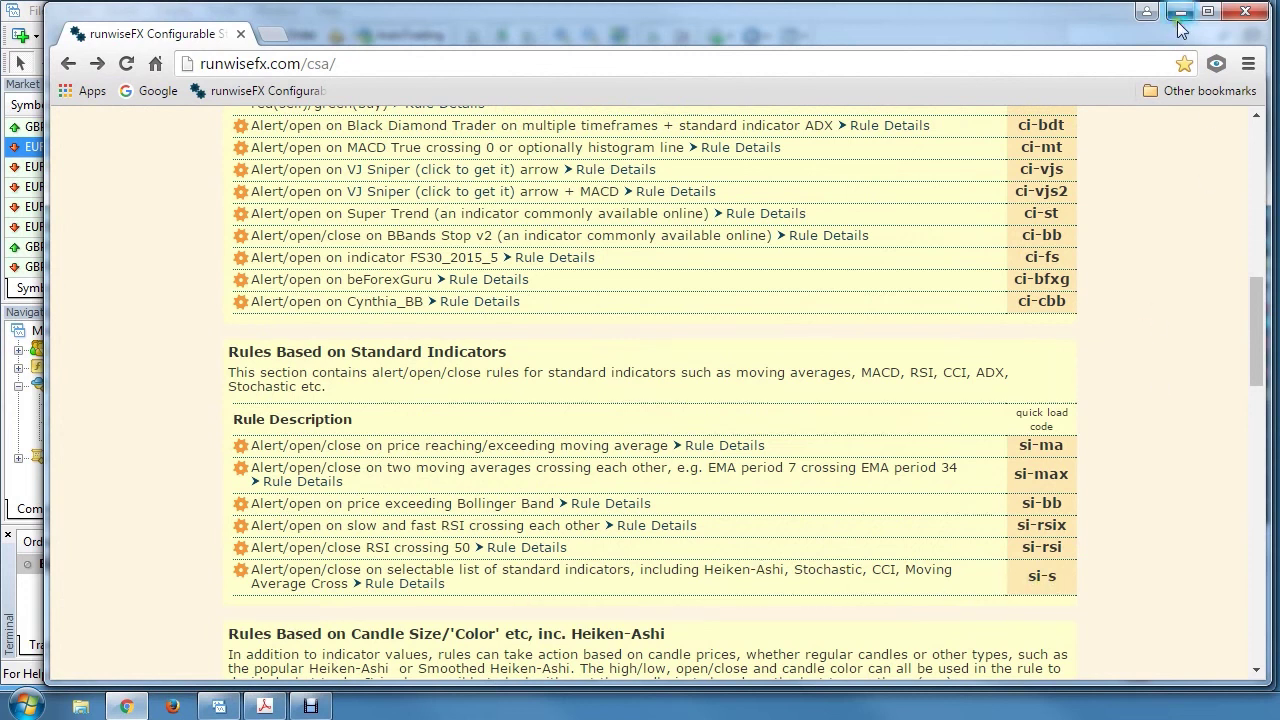
{"action": "left_click_drag", "start_coordinate": [1035, 578], "coordinate": [1061, 570]}
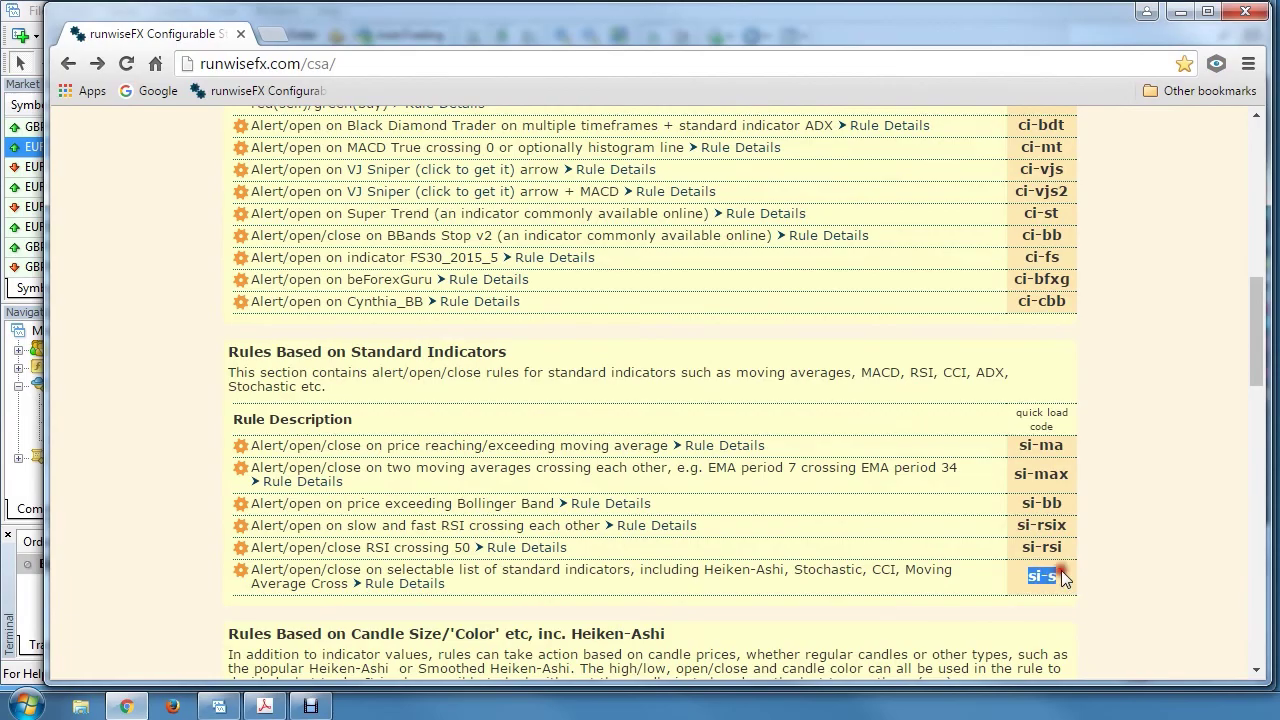
{"action": "left_click", "coordinate": [1180, 11]}
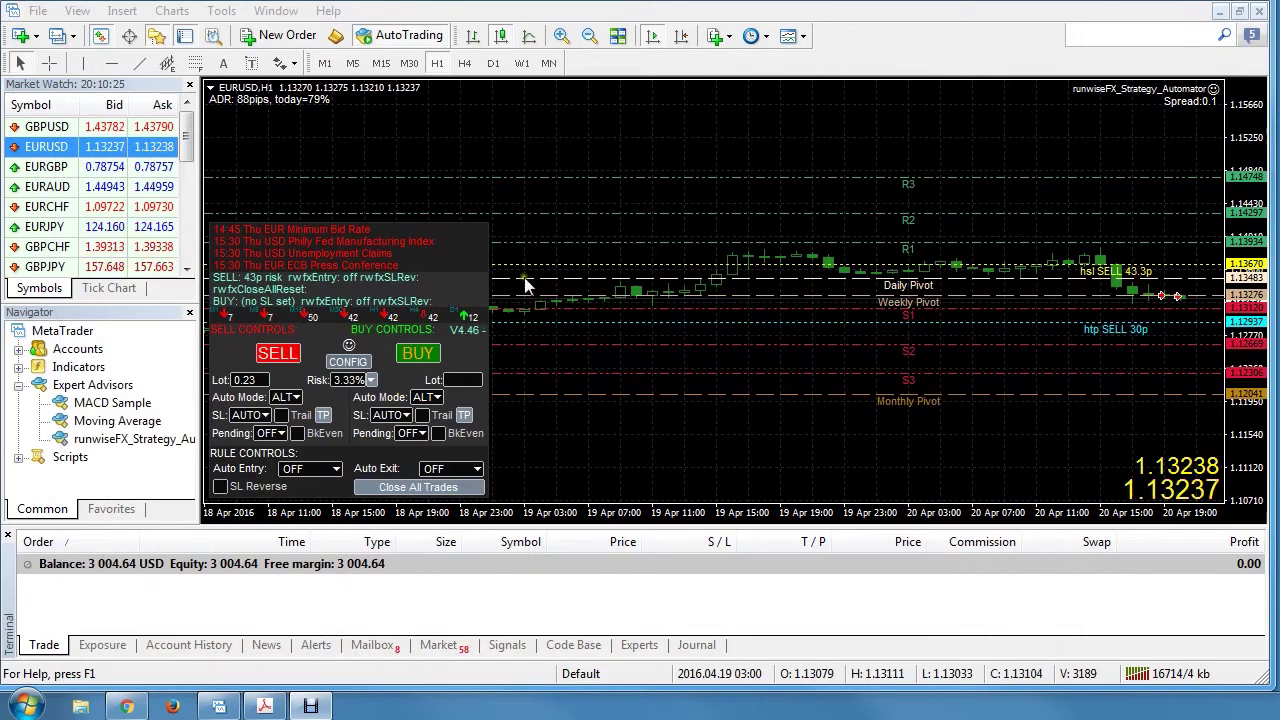
- Download the rule configuration with quick load code si-s through the Strategy Automator's Configuration & Tools
{"action": "left_click", "coordinate": [348, 361]}
{"action": "left_click", "coordinate": [420, 220]}
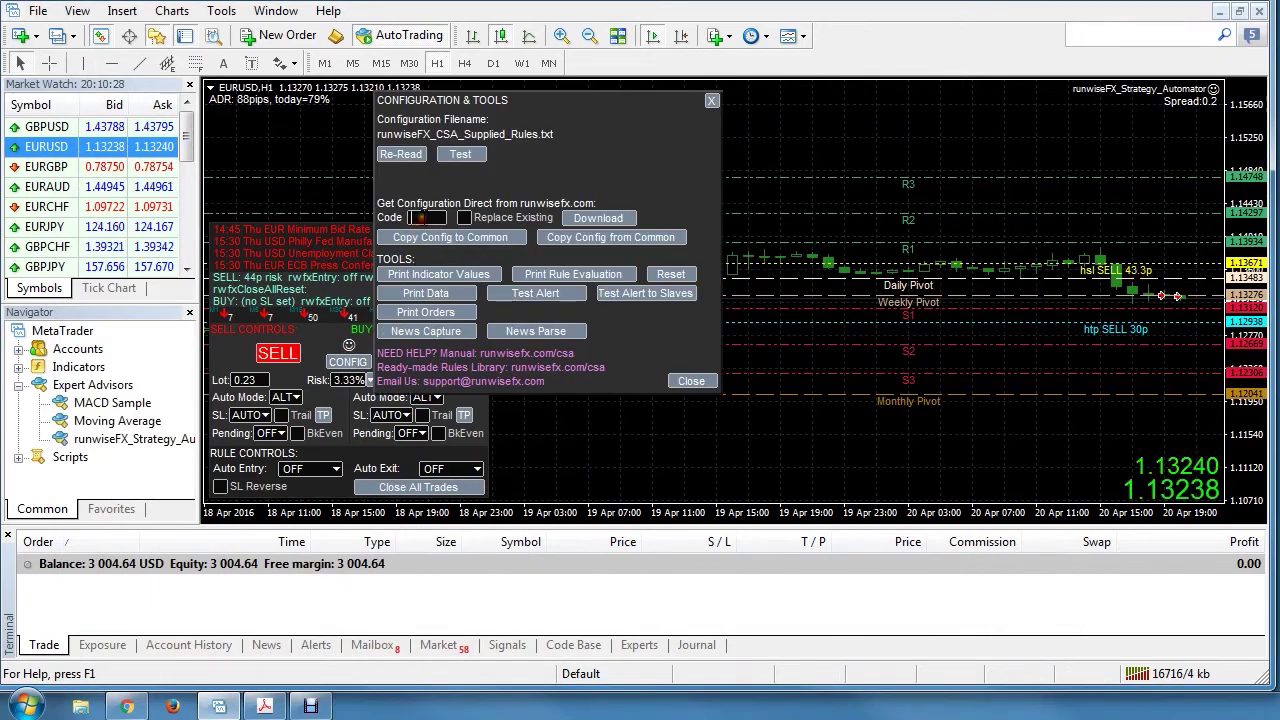
{"action": "type", "text": "si-s"}
{"action": "left_click", "coordinate": [598, 218]}
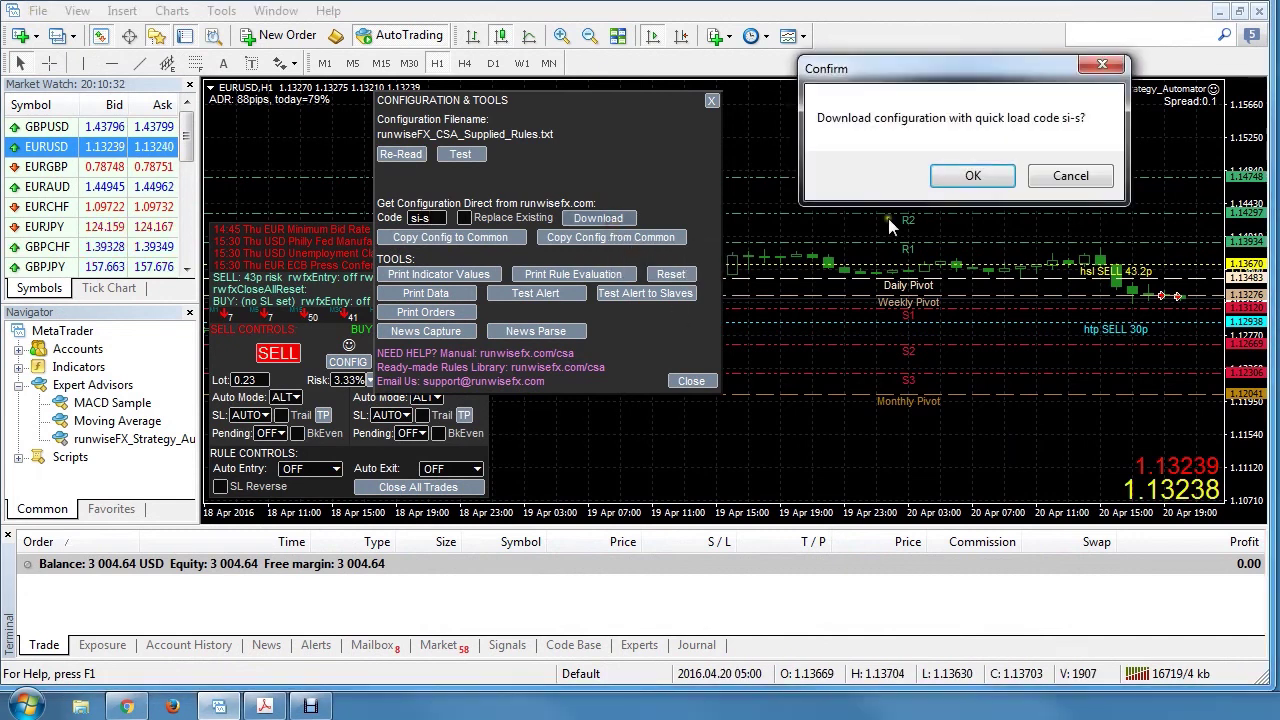
{"action": "left_click", "coordinate": [972, 177]}
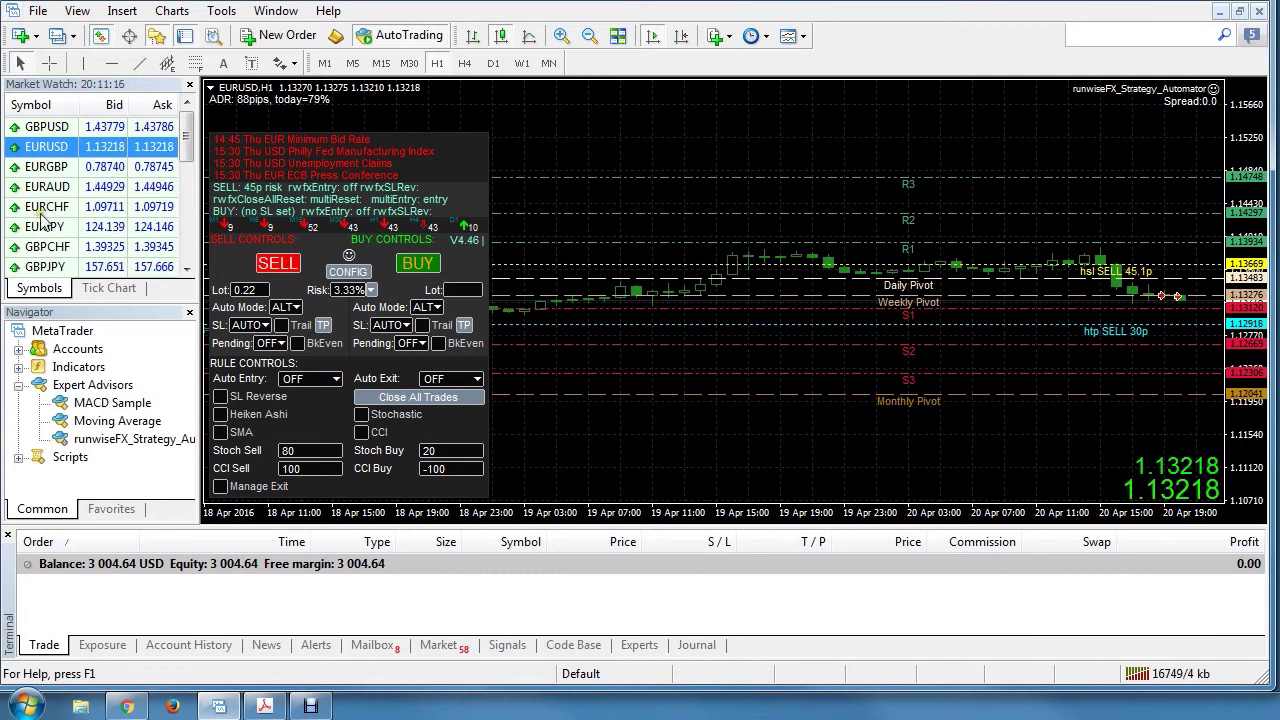
- Open runwiseFX_CSA_Supplied_Rules.txt from the MQL4\Files folder inside the MetaTrader data folder
{"action": "left_click", "coordinate": [38, 12]}
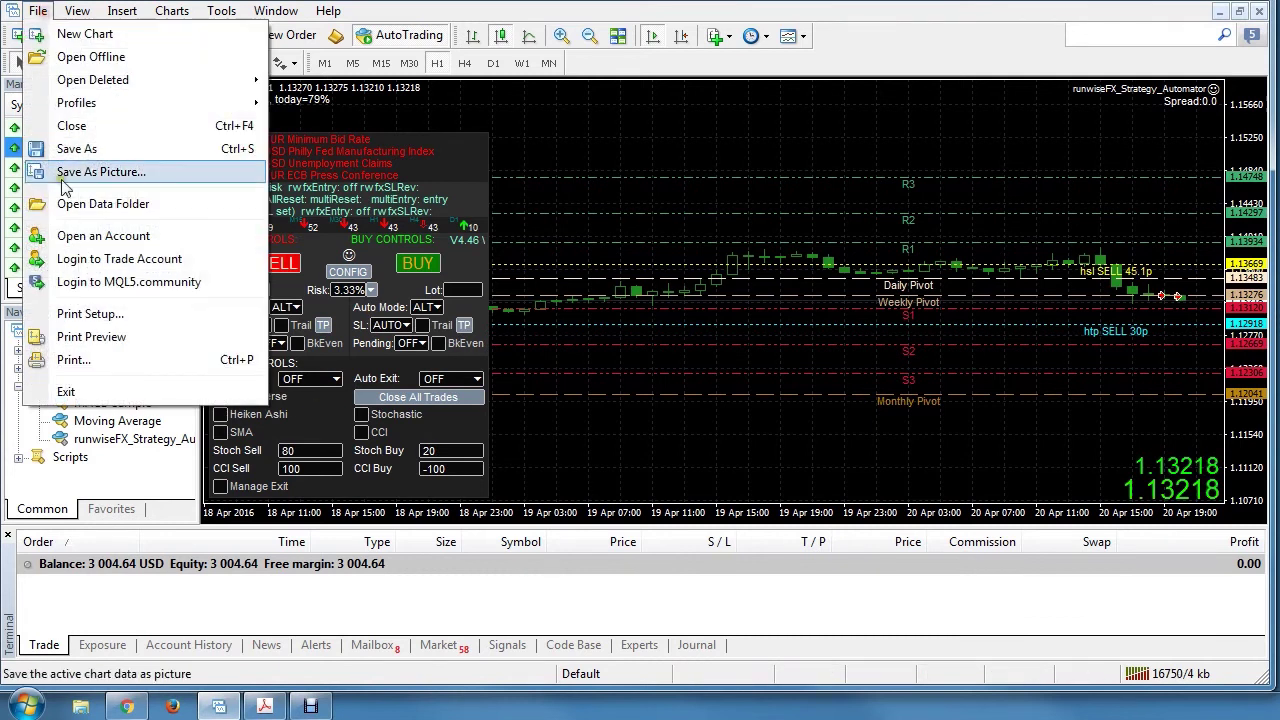
{"action": "left_click", "coordinate": [146, 208]}
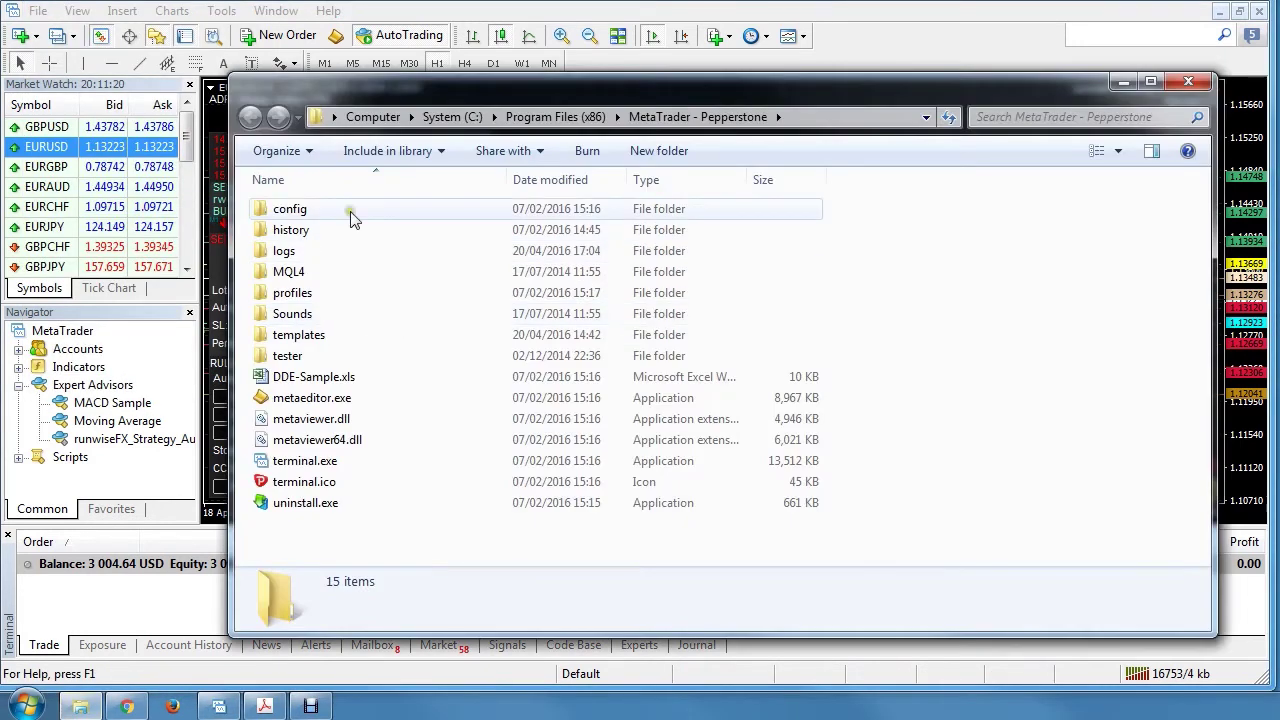
{"action": "double_click", "coordinate": [345, 271]}
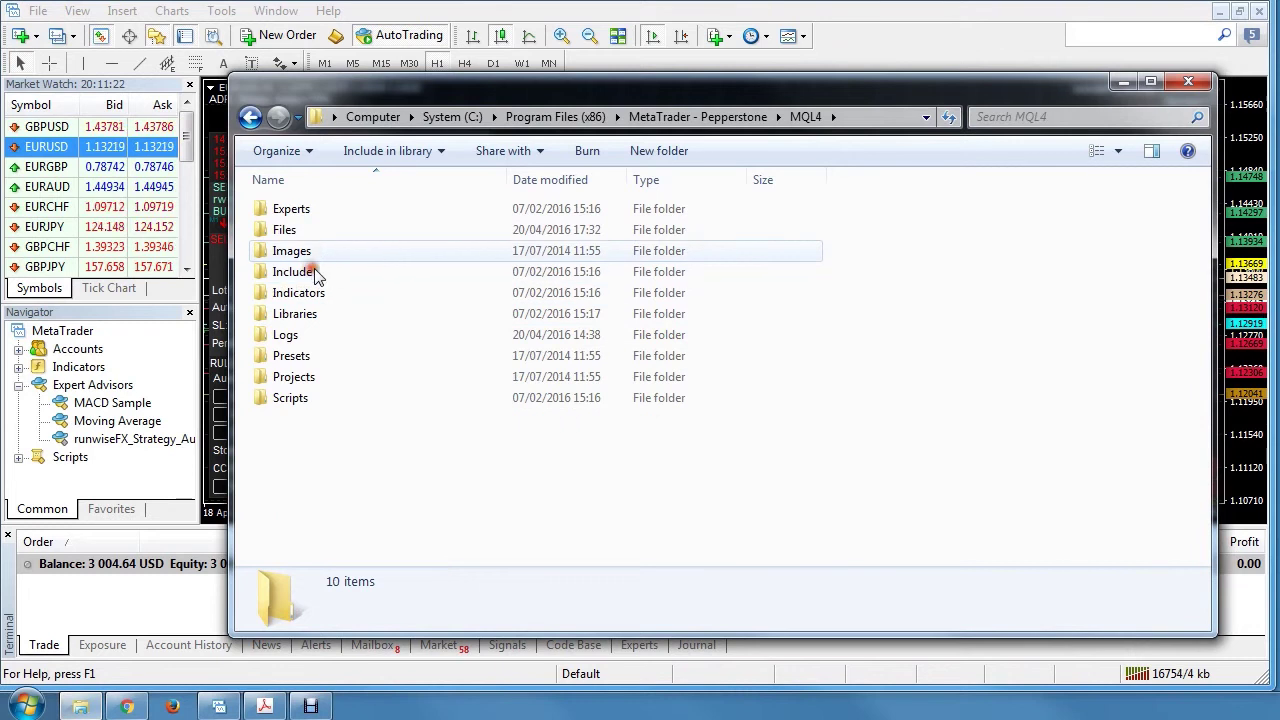
{"action": "double_click", "coordinate": [330, 230]}
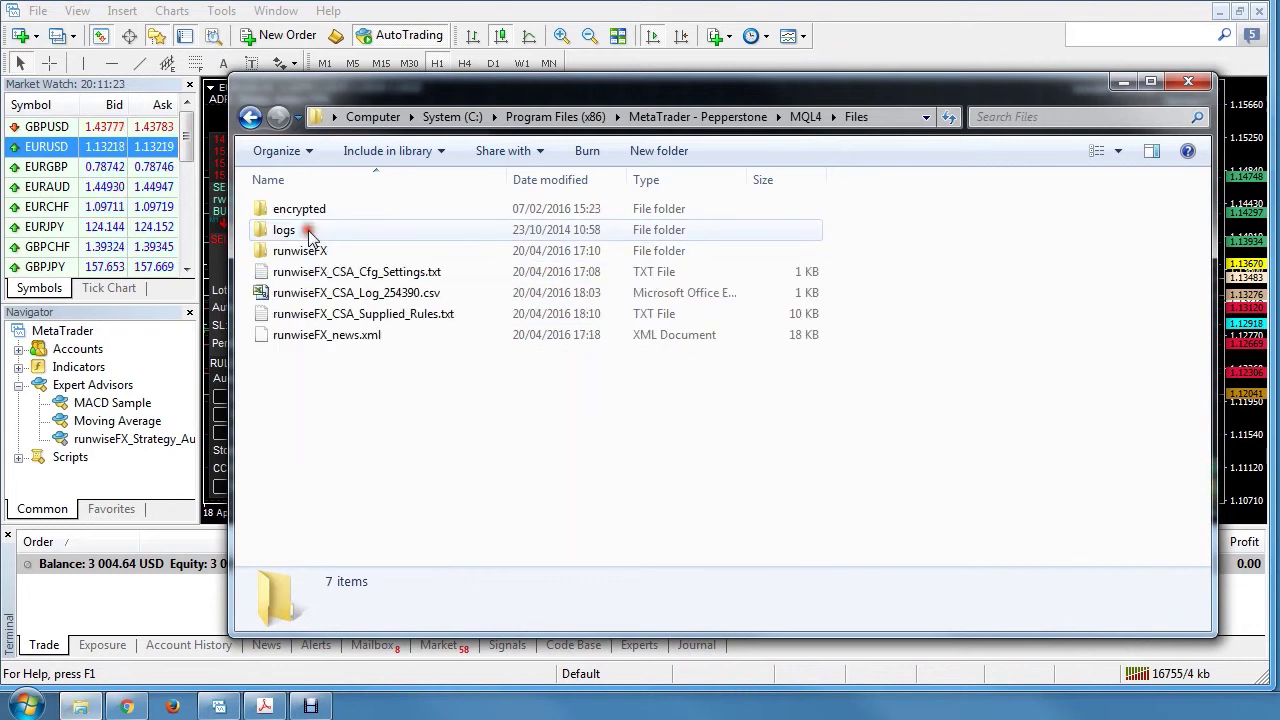
{"action": "double_click", "coordinate": [451, 315]}
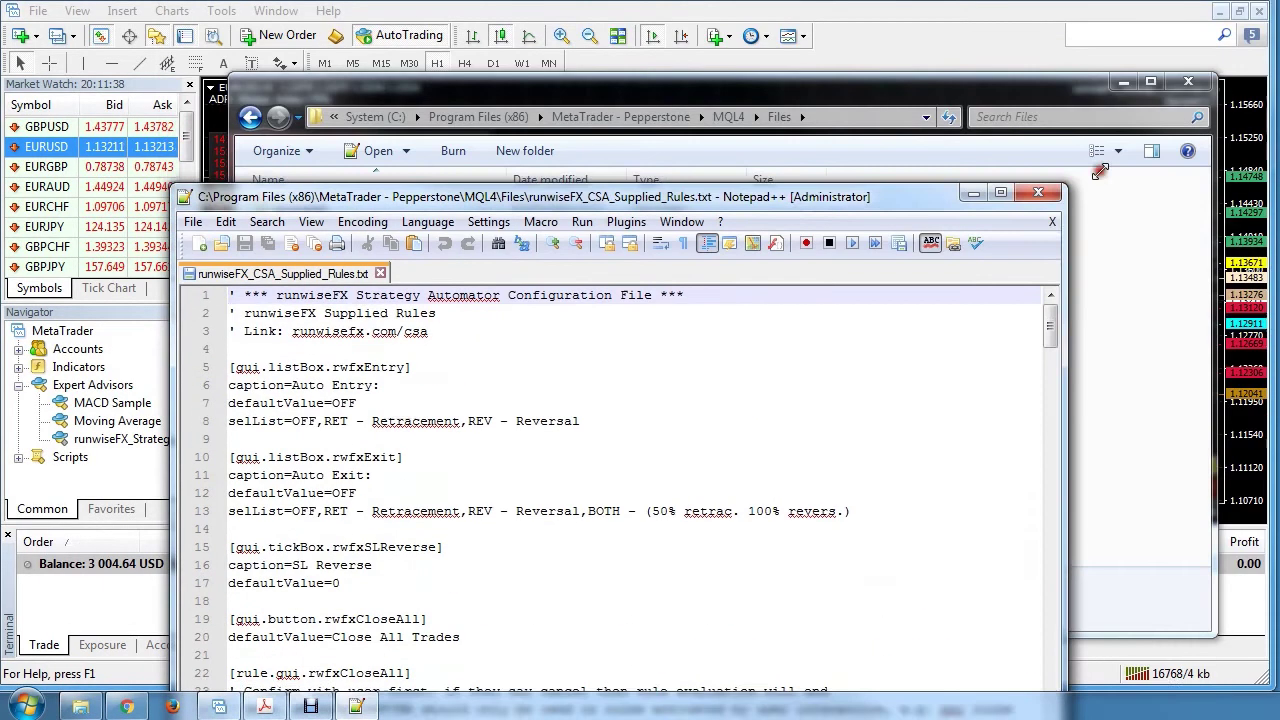
- Examine the supplied rules file in an enlarged Notepad++ window, including the smaSlow and smaFast indicator sections, and close it
{"action": "left_click_drag", "start_coordinate": [815, 198], "coordinate": [733, 63]}
{"action": "left_click_drag", "start_coordinate": [928, 388], "coordinate": [1185, 397]}
{"action": "left_click_drag", "start_coordinate": [1192, 172], "coordinate": [1180, 418]}
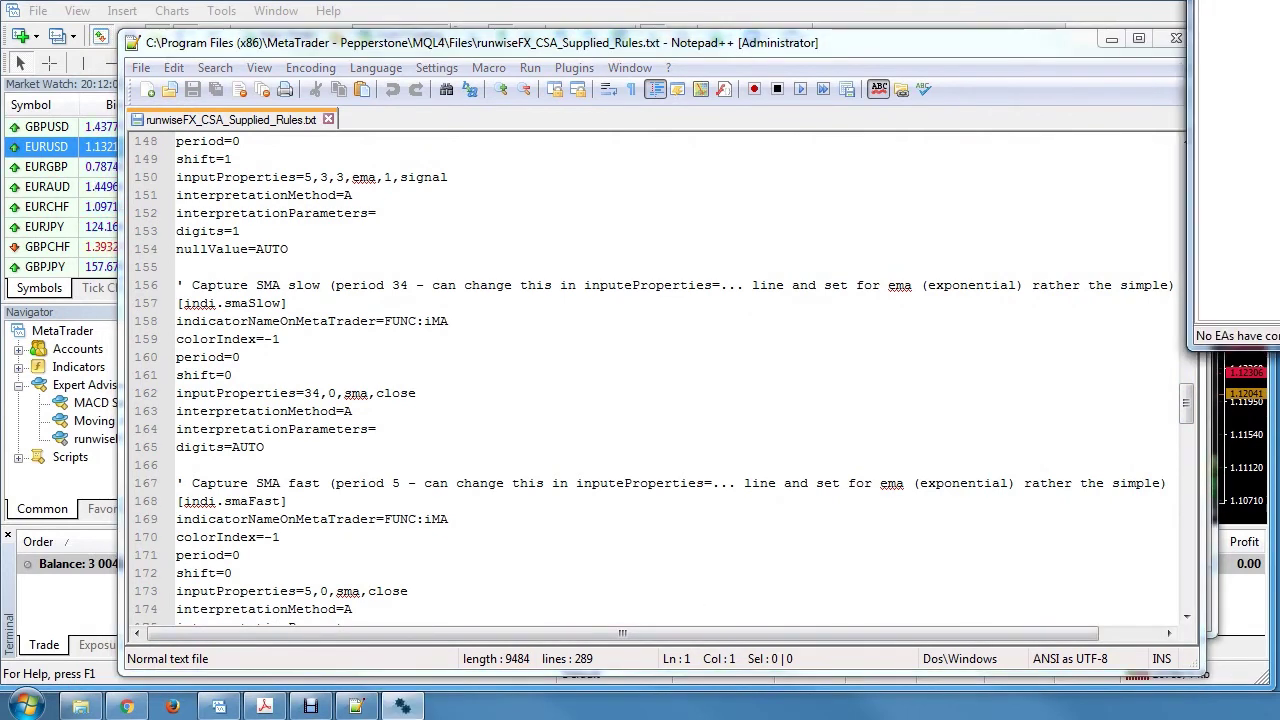
{"action": "left_click_drag", "start_coordinate": [686, 3], "coordinate": [772, 2]}
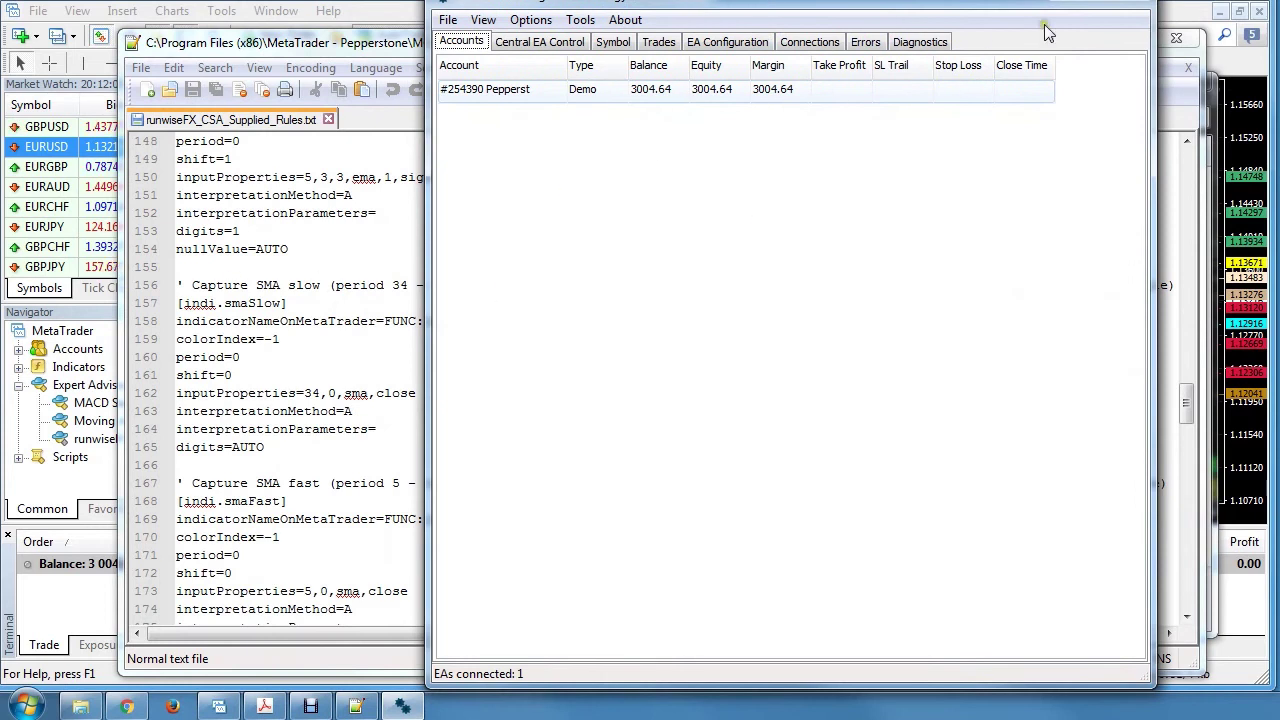
{"action": "left_click", "coordinate": [1139, 6]}
{"action": "left_click", "coordinate": [465, 322]}
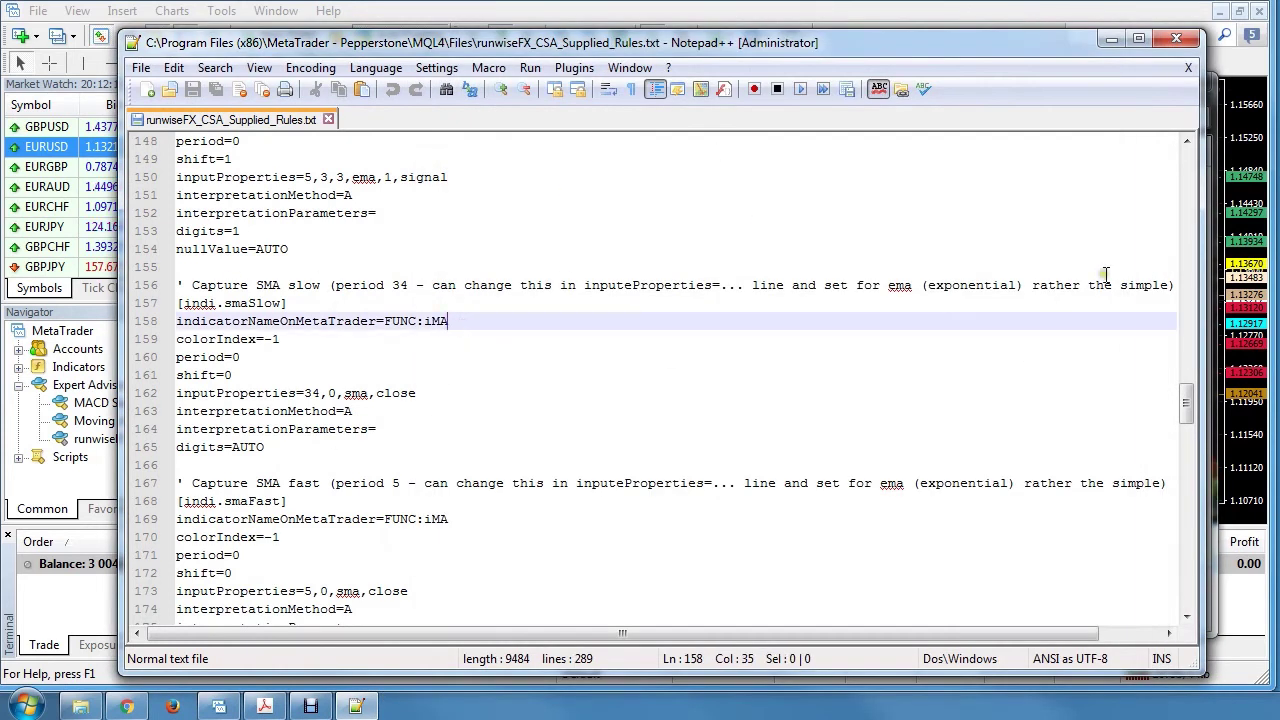
{"action": "left_click", "coordinate": [411, 373]}
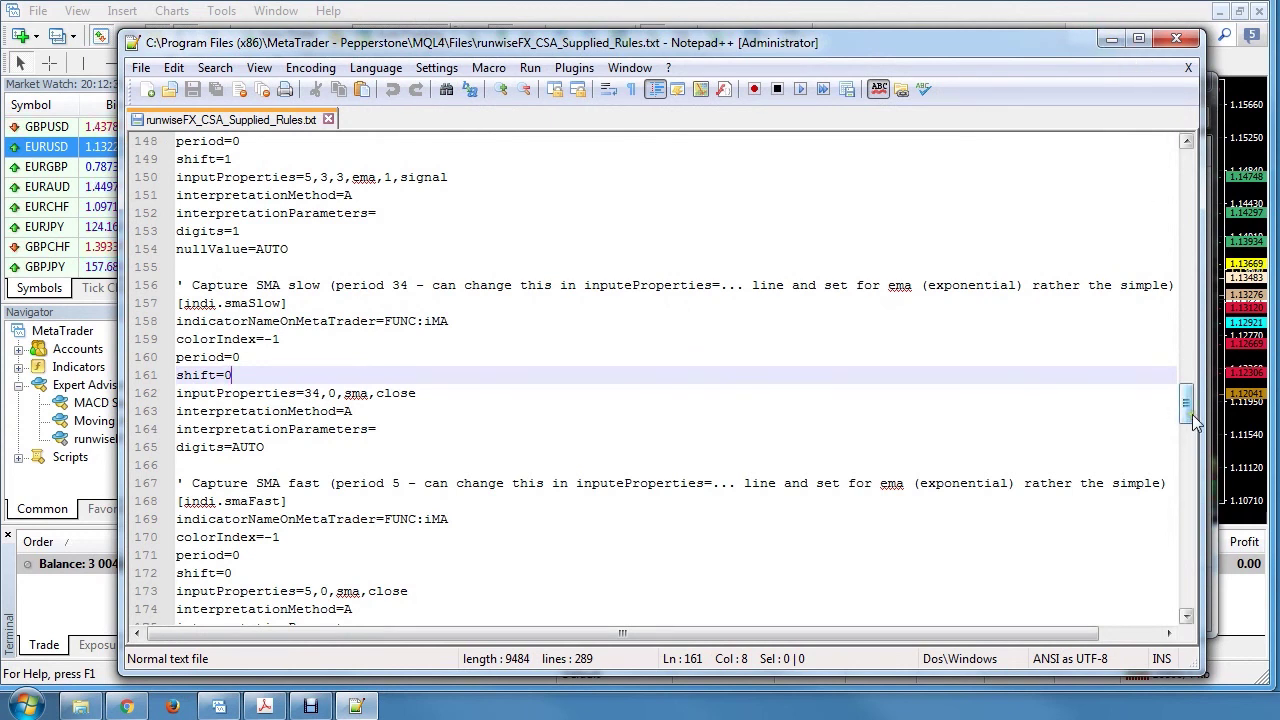
{"action": "left_click_drag", "start_coordinate": [1193, 420], "coordinate": [1200, 283]}
{"action": "scroll", "coordinate": [1197, 203], "scroll_direction": "up", "scroll_amount": 2}
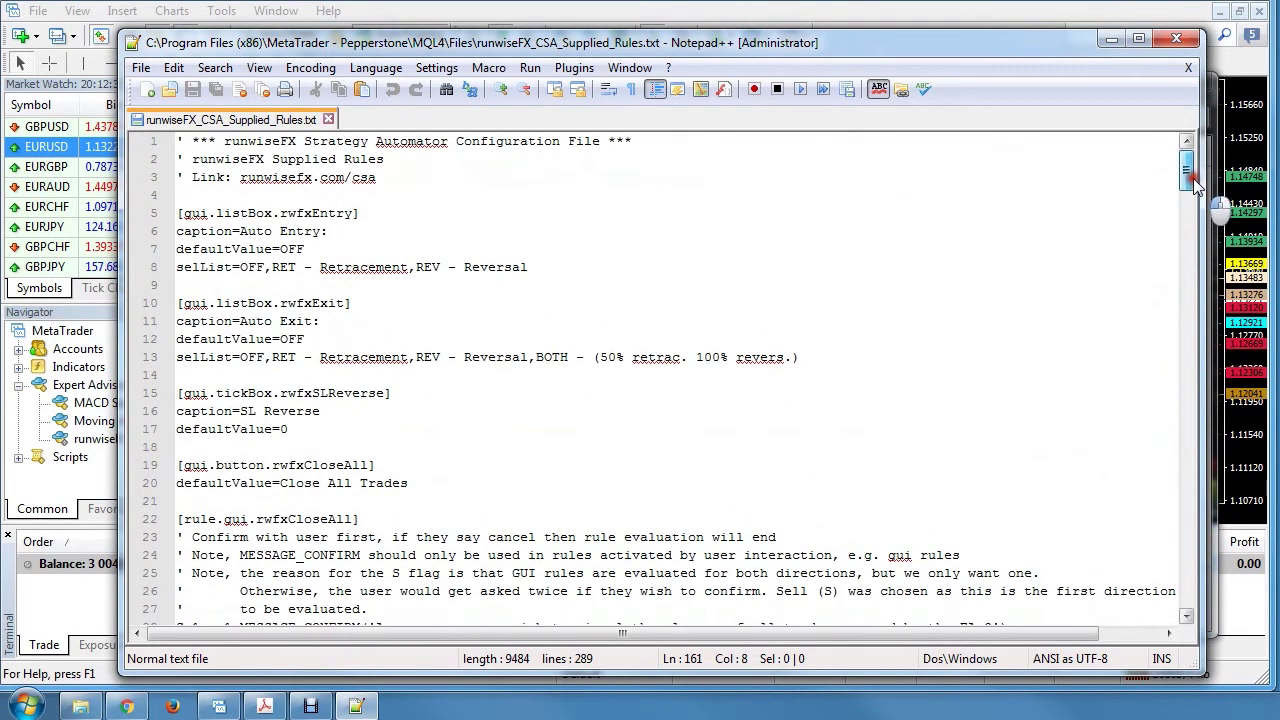
{"action": "left_click", "coordinate": [1178, 47]}
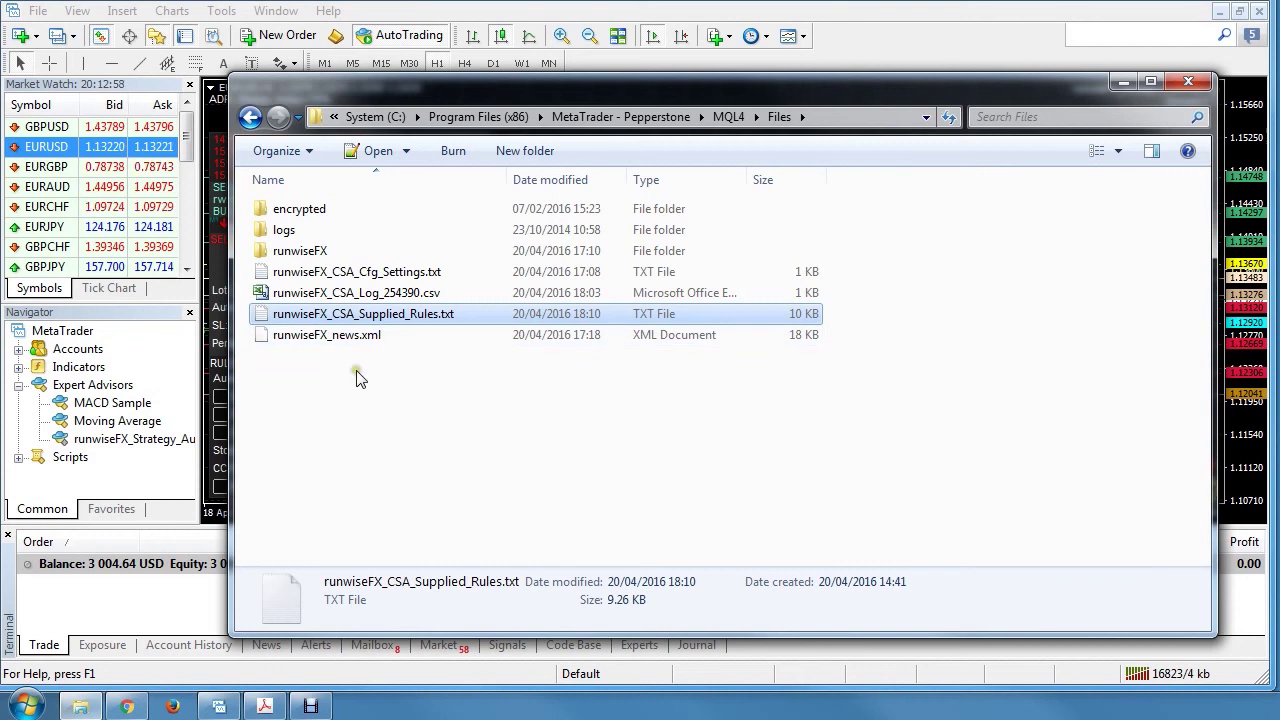
- Copy runwiseFX_CSA_Supplied_Rules.txt from MQL4\Files into the tester\files folder and close the folder window
{"action": "left_click", "coordinate": [460, 366]}
{"action": "left_click", "coordinate": [447, 318]}
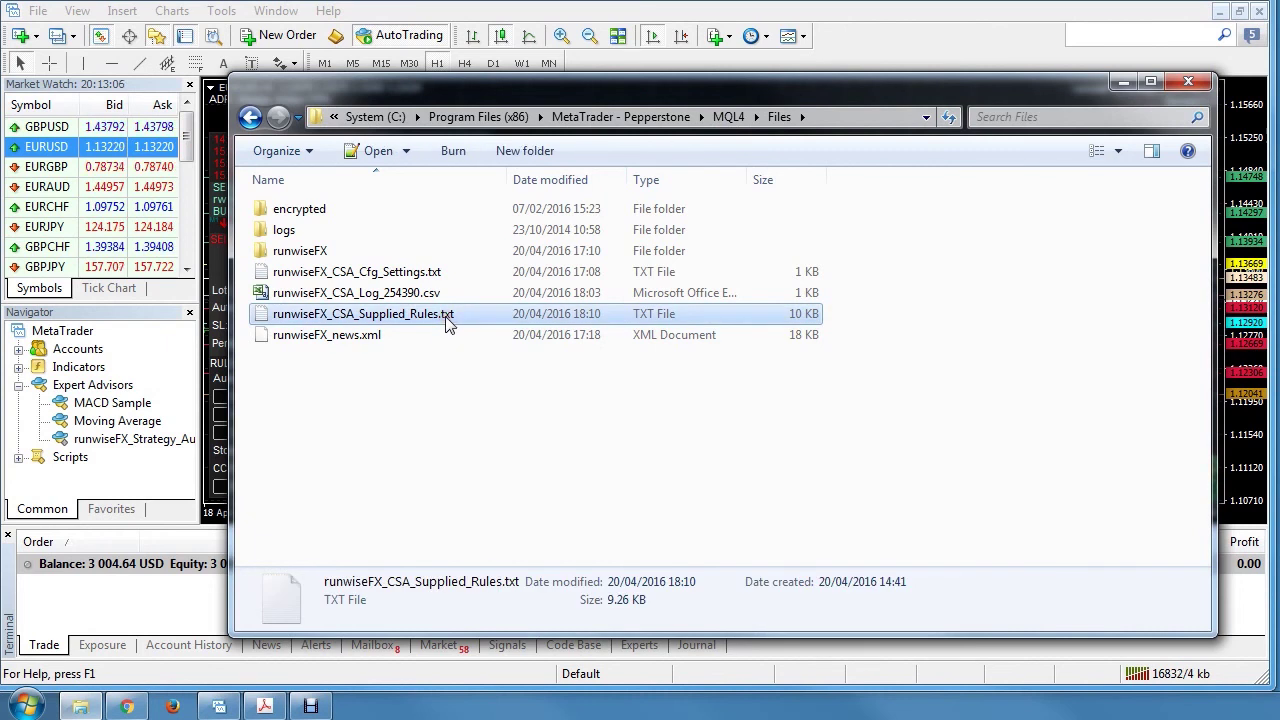
{"action": "left_click", "coordinate": [665, 117]}
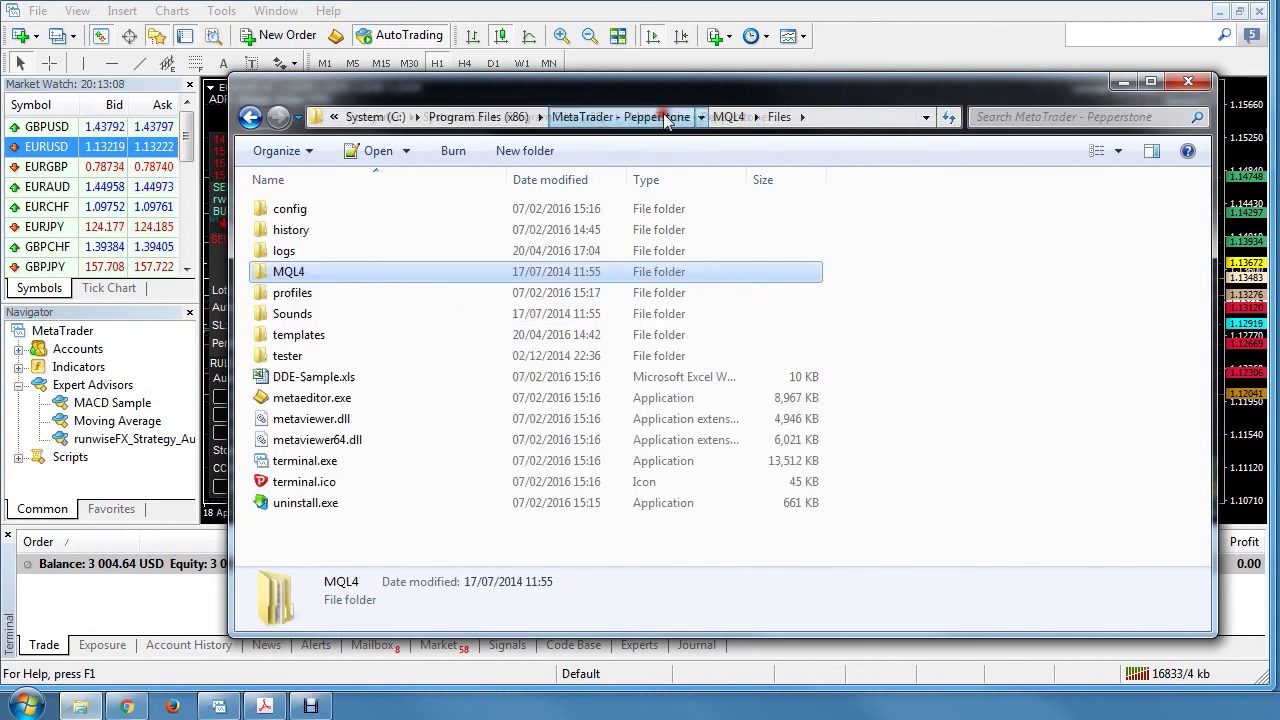
{"action": "double_click", "coordinate": [292, 360]}
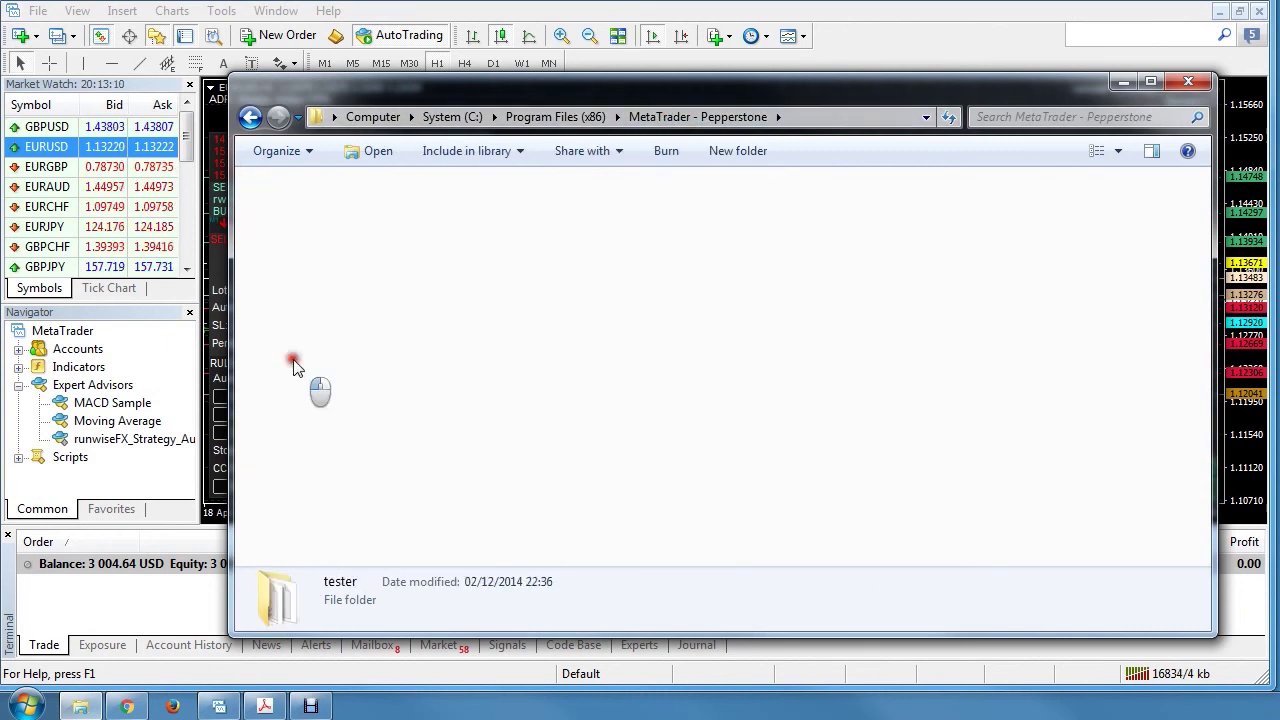
{"action": "double_click", "coordinate": [295, 230]}
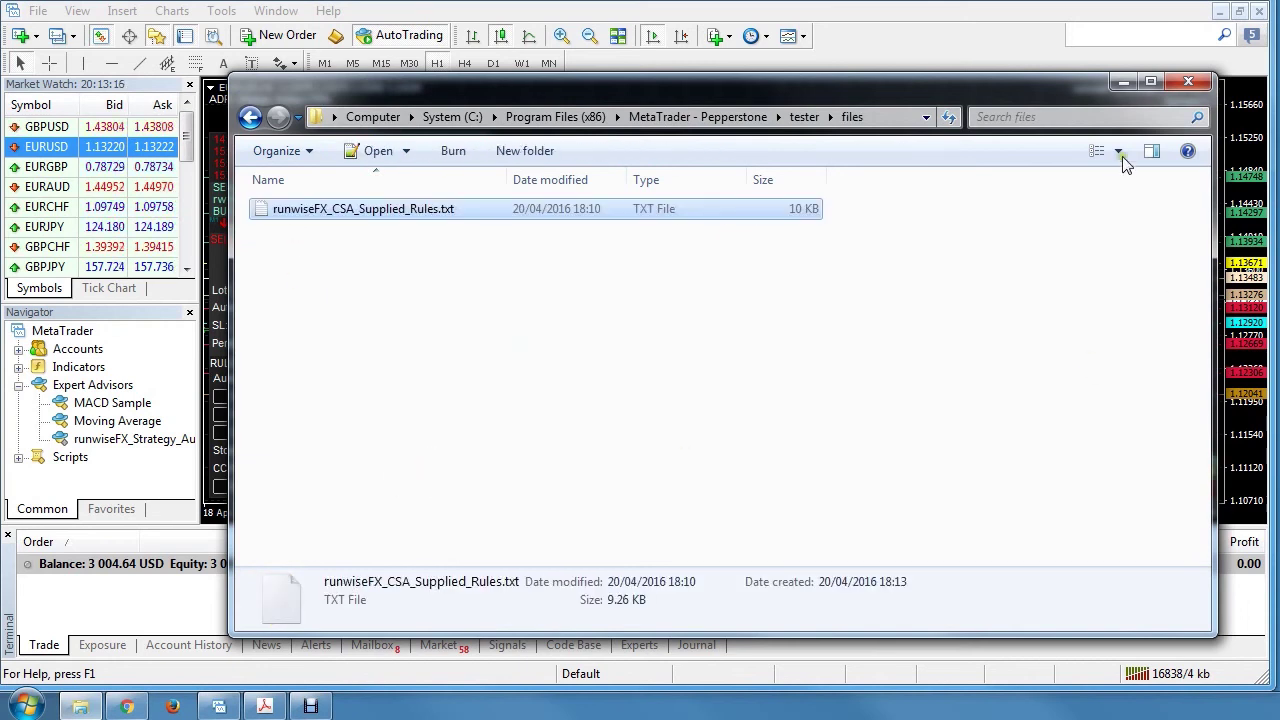
{"action": "left_click", "coordinate": [1199, 86]}
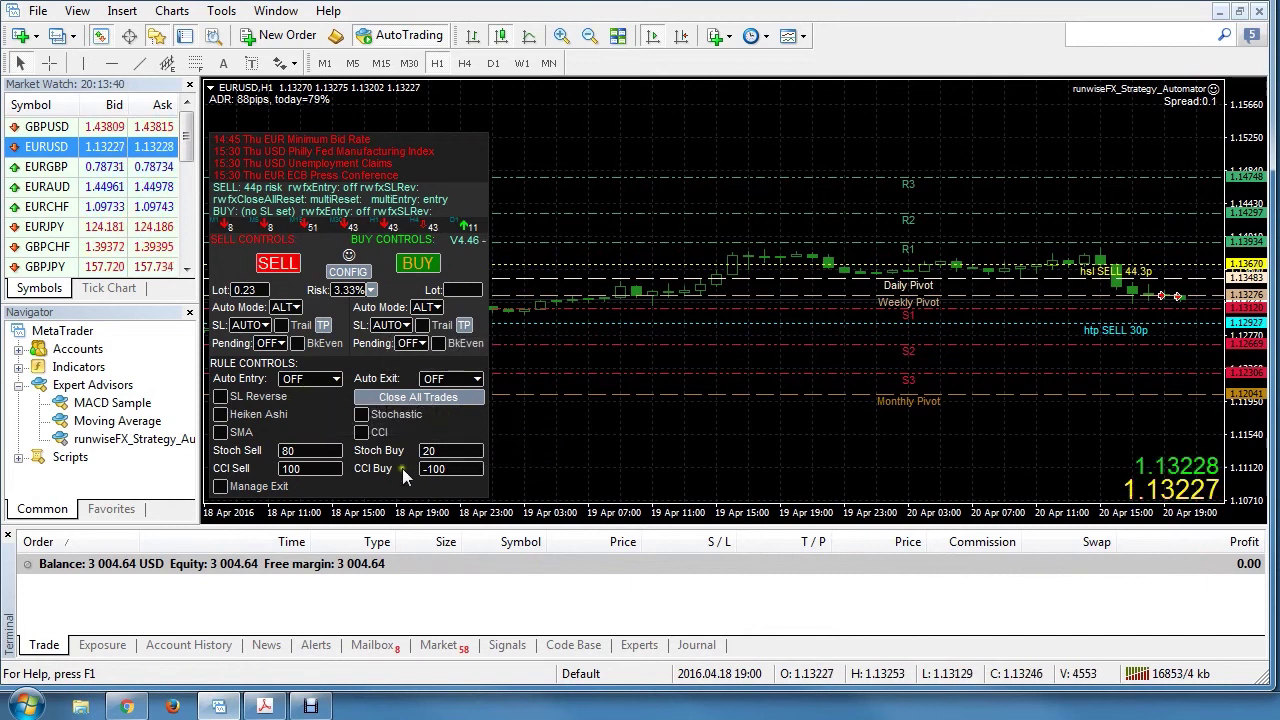
- Reopen the MetaTrader data folder and go to its tester\files folder
{"action": "left_click", "coordinate": [38, 11]}
{"action": "left_click", "coordinate": [160, 204]}
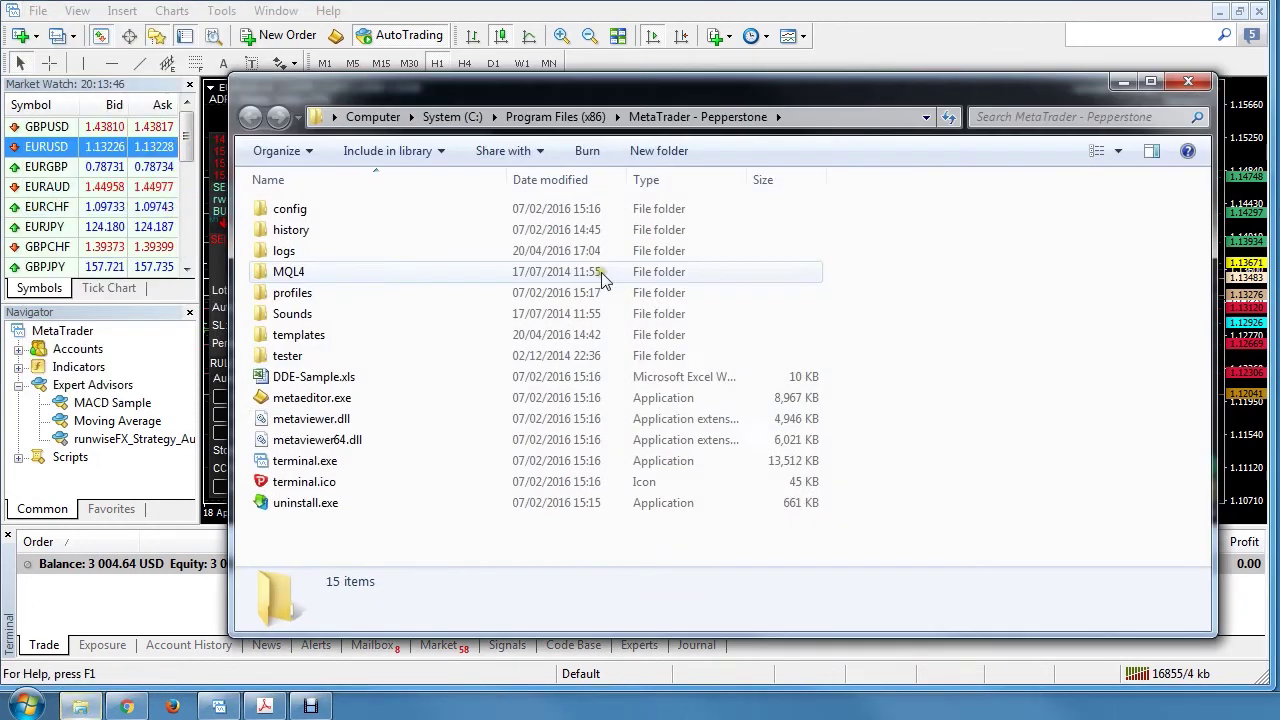
{"action": "double_click", "coordinate": [288, 354]}
{"action": "double_click", "coordinate": [283, 229]}
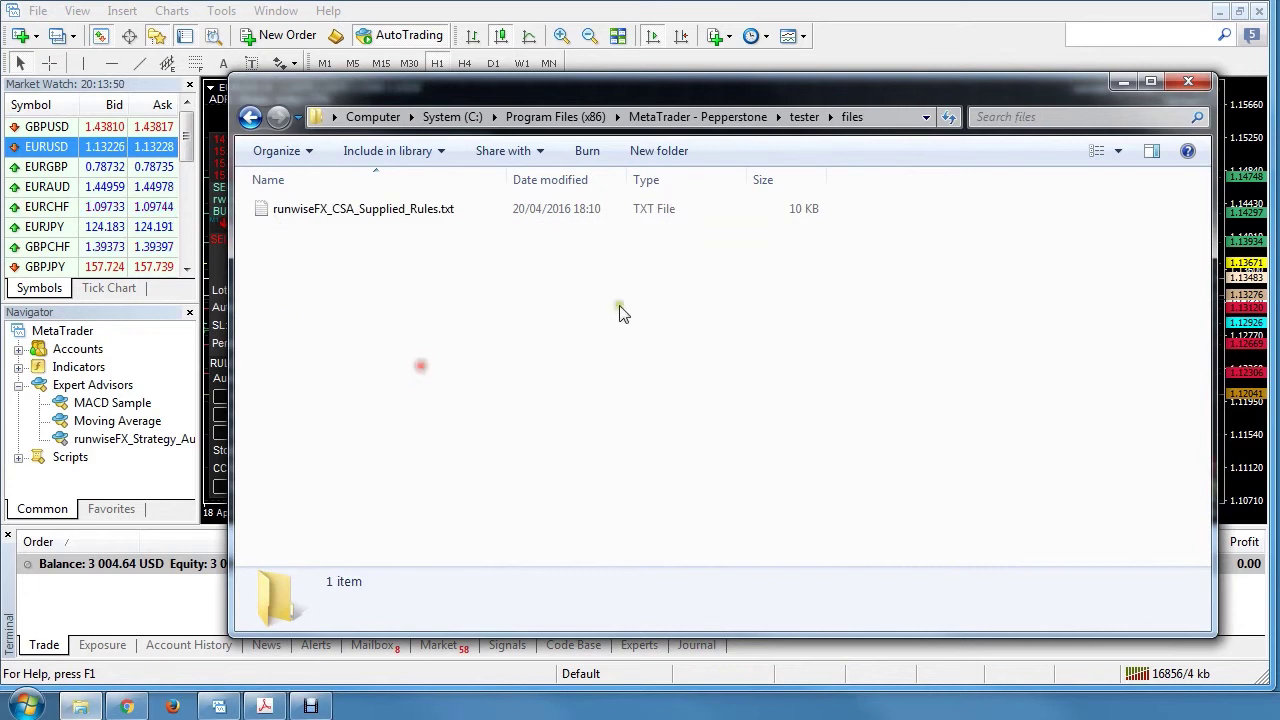
- Close the folder window and view the Copy Config to Common and Copy Config from Common options in the Strategy Automator's configuration
{"action": "left_click", "coordinate": [1188, 81]}
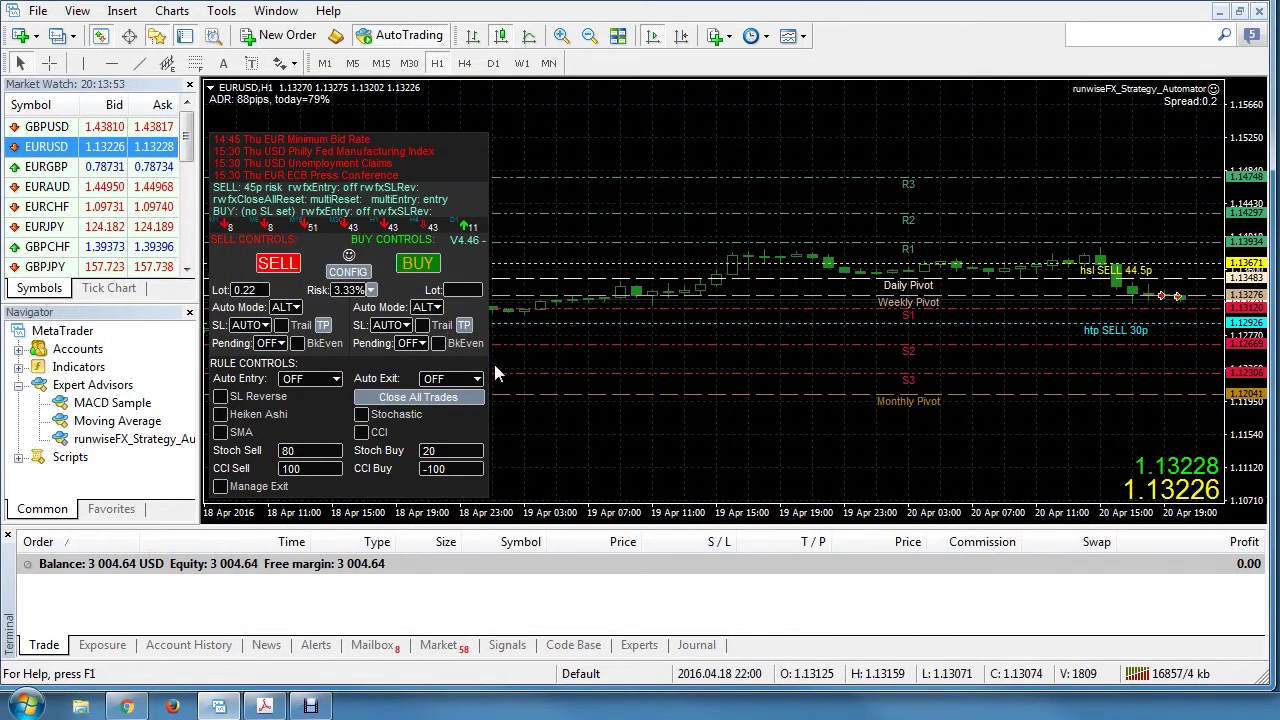
{"action": "left_click", "coordinate": [349, 272]}
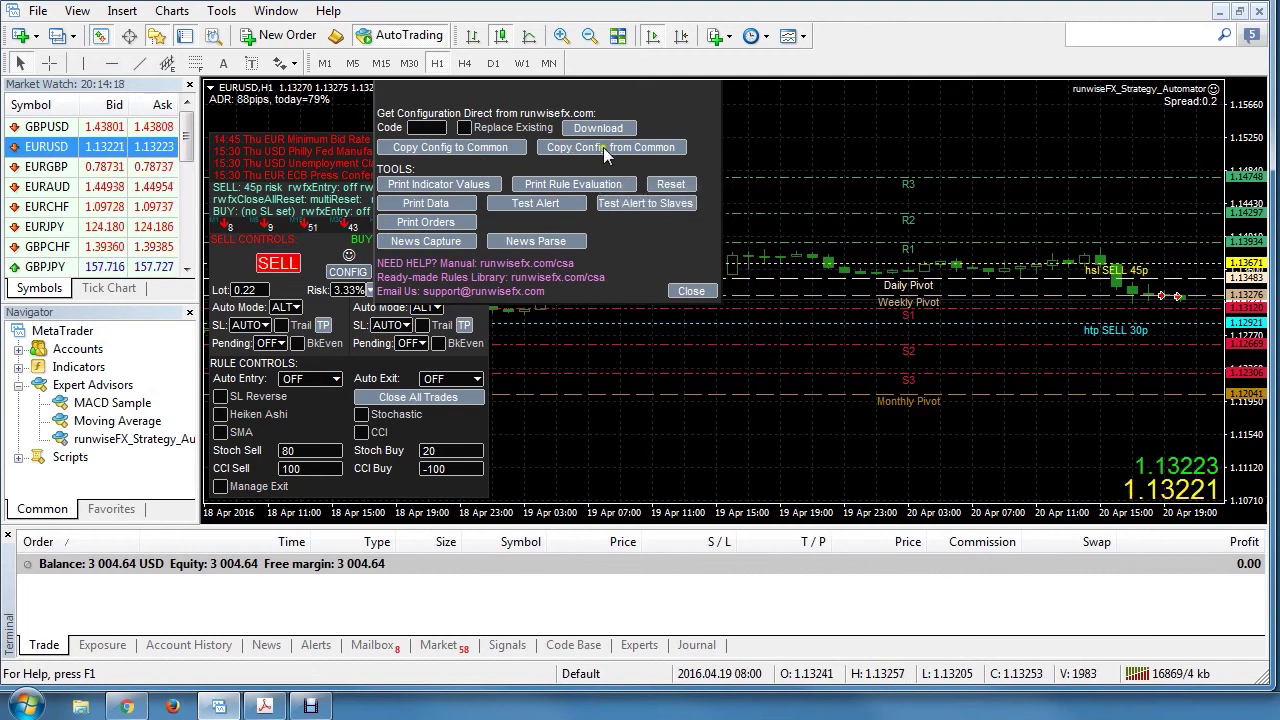
{"action": "left_click", "coordinate": [693, 293]}
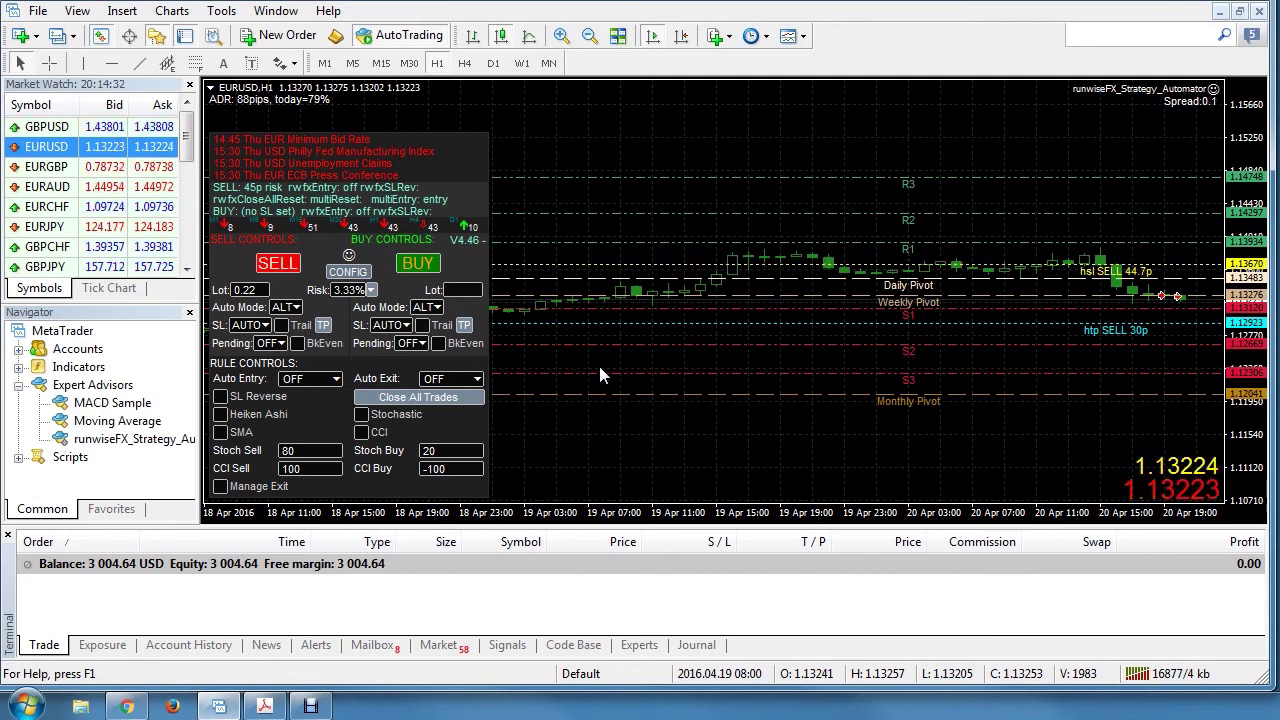
- Switch to MetaEditor to view its Open Common Data Folder option, and close the editor again
{"action": "left_click", "coordinate": [337, 37]}
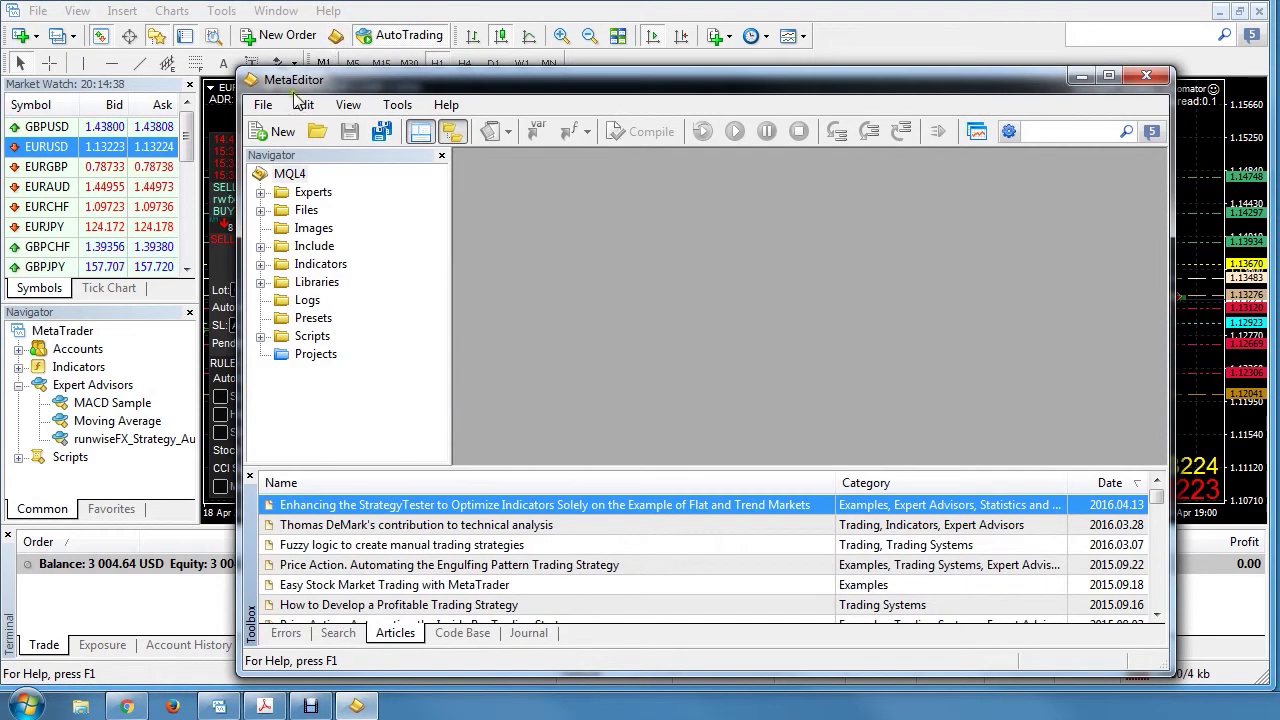
{"action": "left_click", "coordinate": [262, 104]}
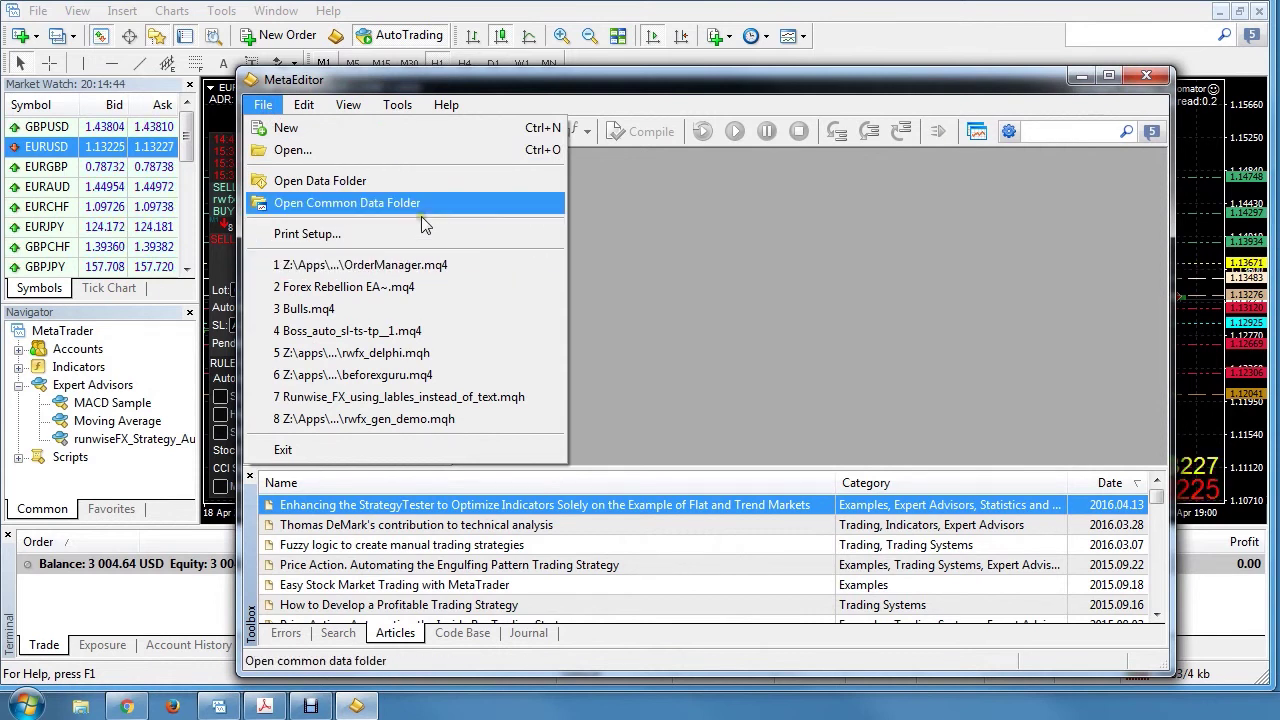
{"action": "left_click", "coordinate": [1146, 75]}
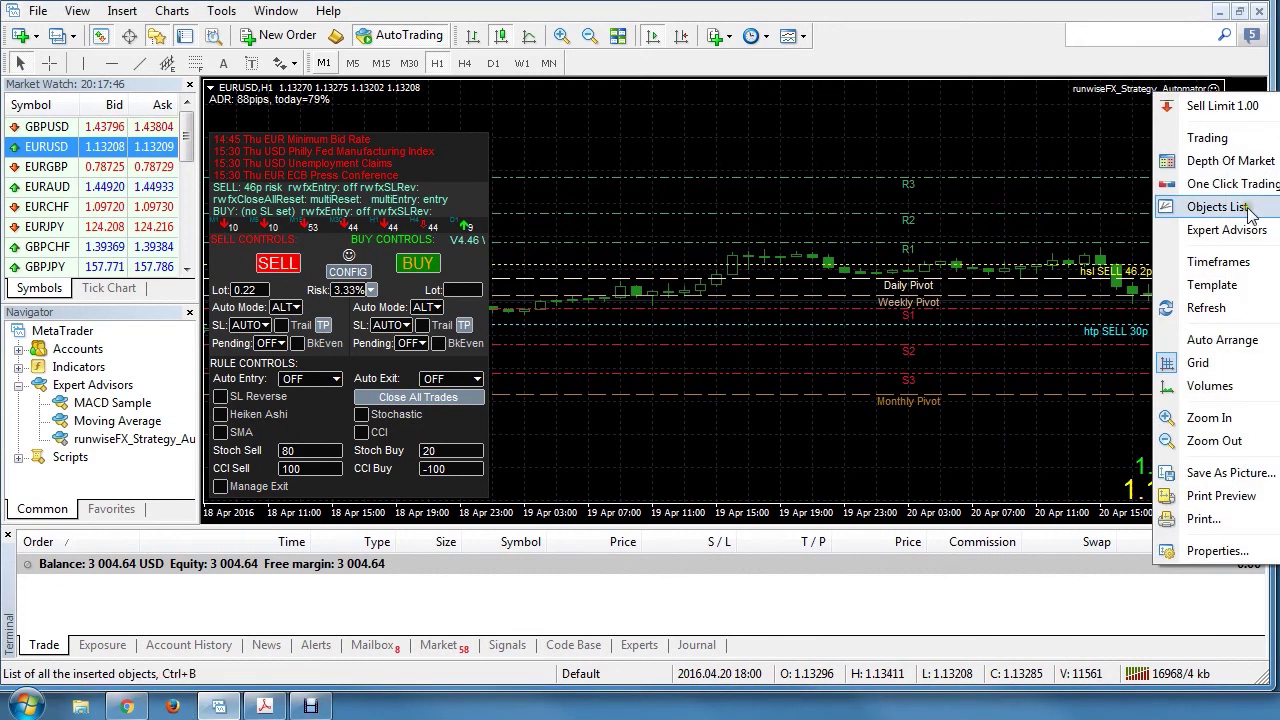
- View the magic number inputs in the attached Strategy Automator's properties and leave them without changes
{"action": "left_click", "coordinate": [1240, 229]}
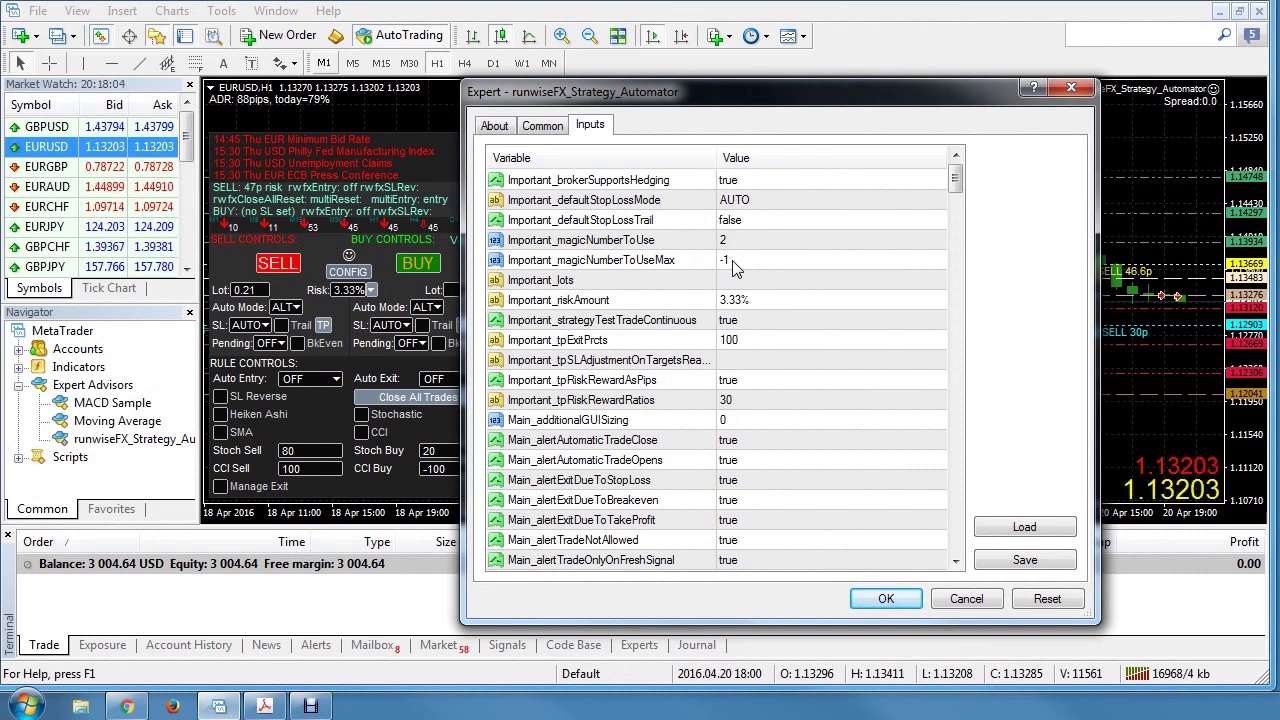
{"action": "left_click_drag", "start_coordinate": [835, 102], "coordinate": [923, 99]}
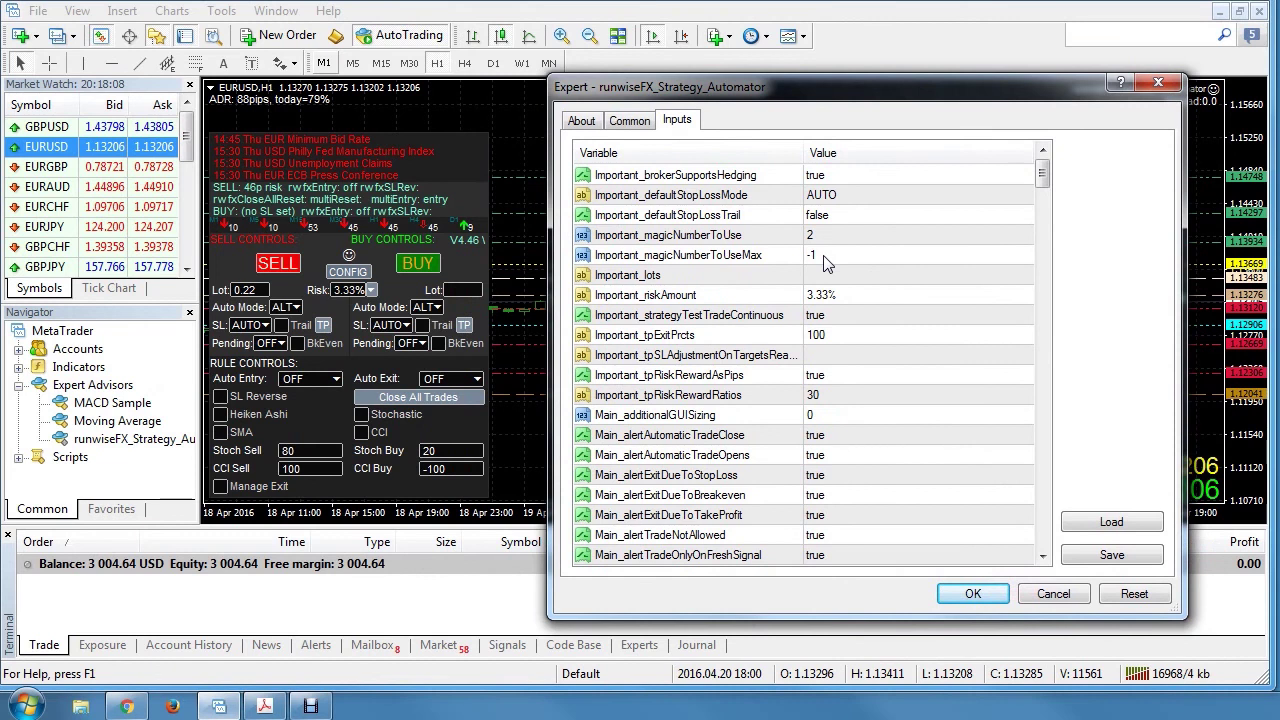
{"action": "left_click", "coordinate": [1055, 599]}
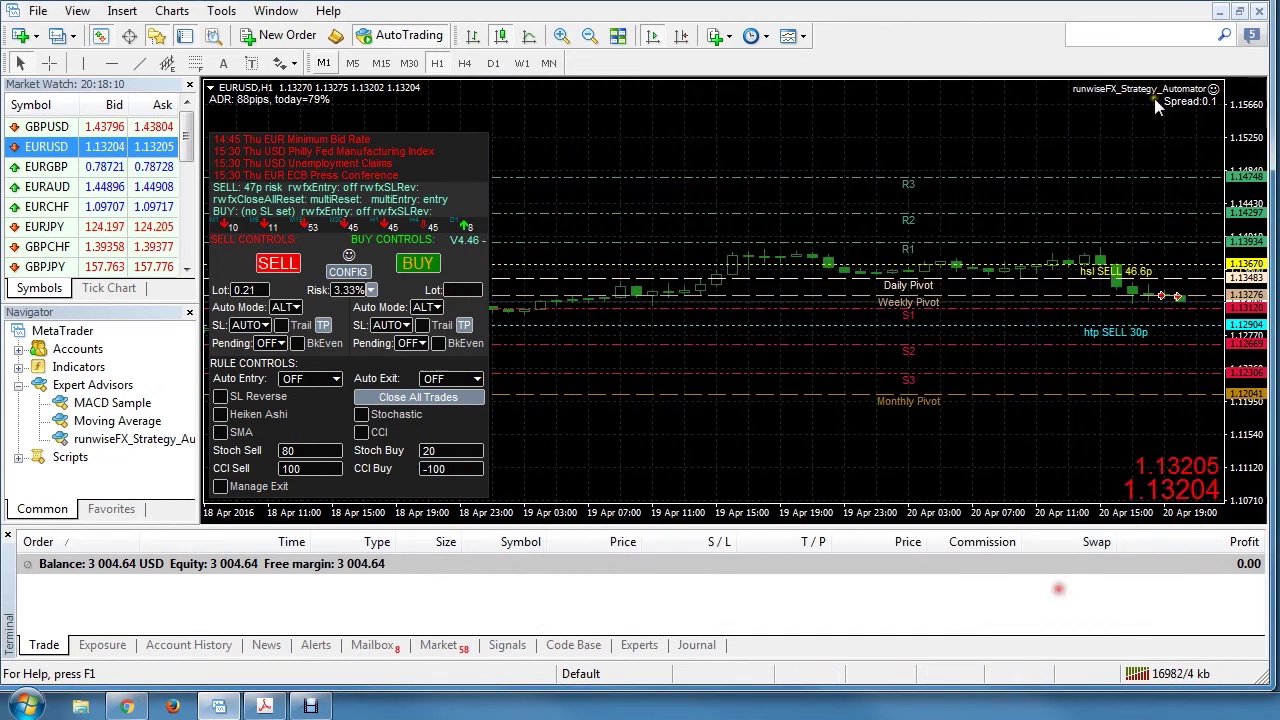
- Remove runwiseFX_Strategy_Automator from the EURUSD chart and attach it to the chart again
{"action": "right_click", "coordinate": [1154, 92]}
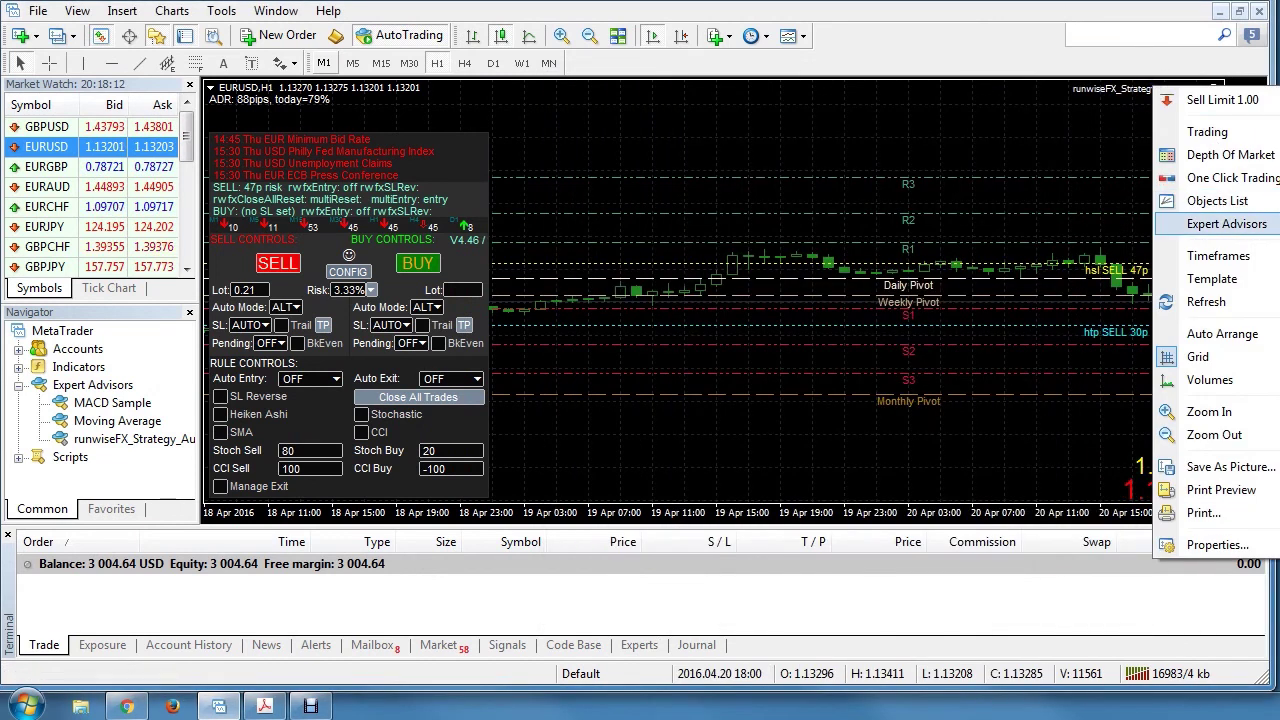
{"action": "left_click", "coordinate": [1279, 247]}
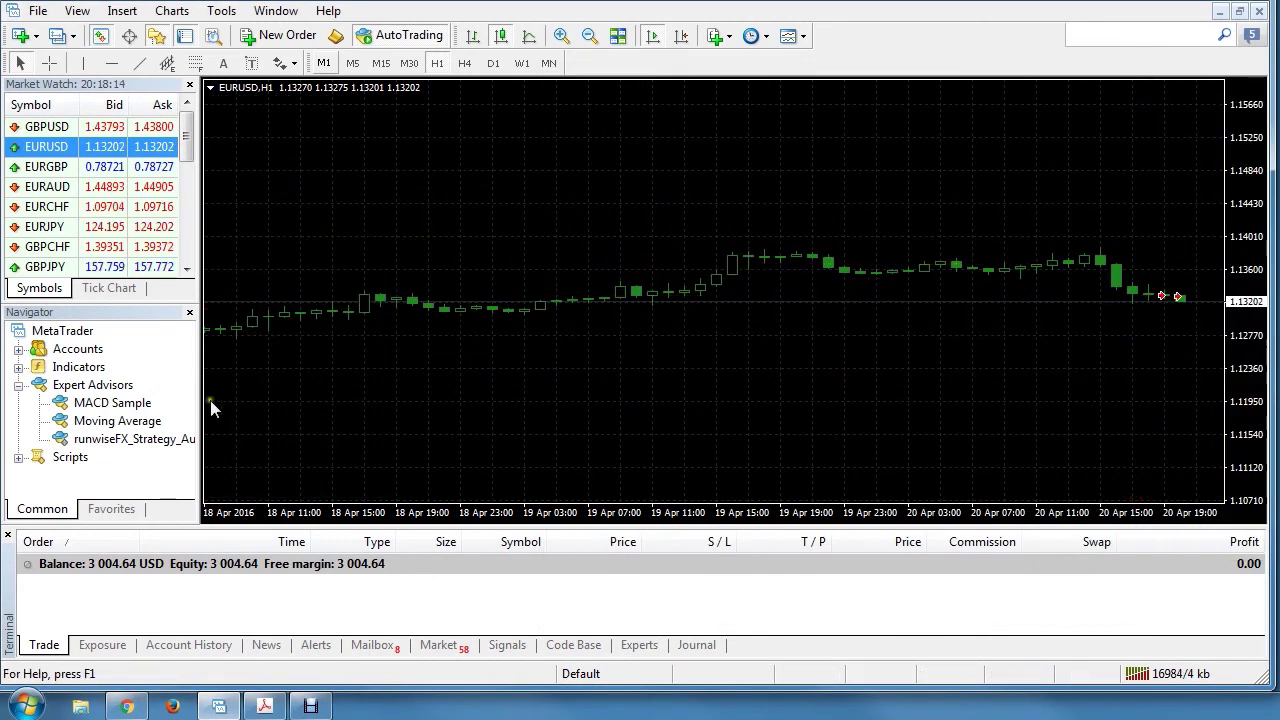
{"action": "left_click_drag", "start_coordinate": [386, 424], "coordinate": [458, 399]}
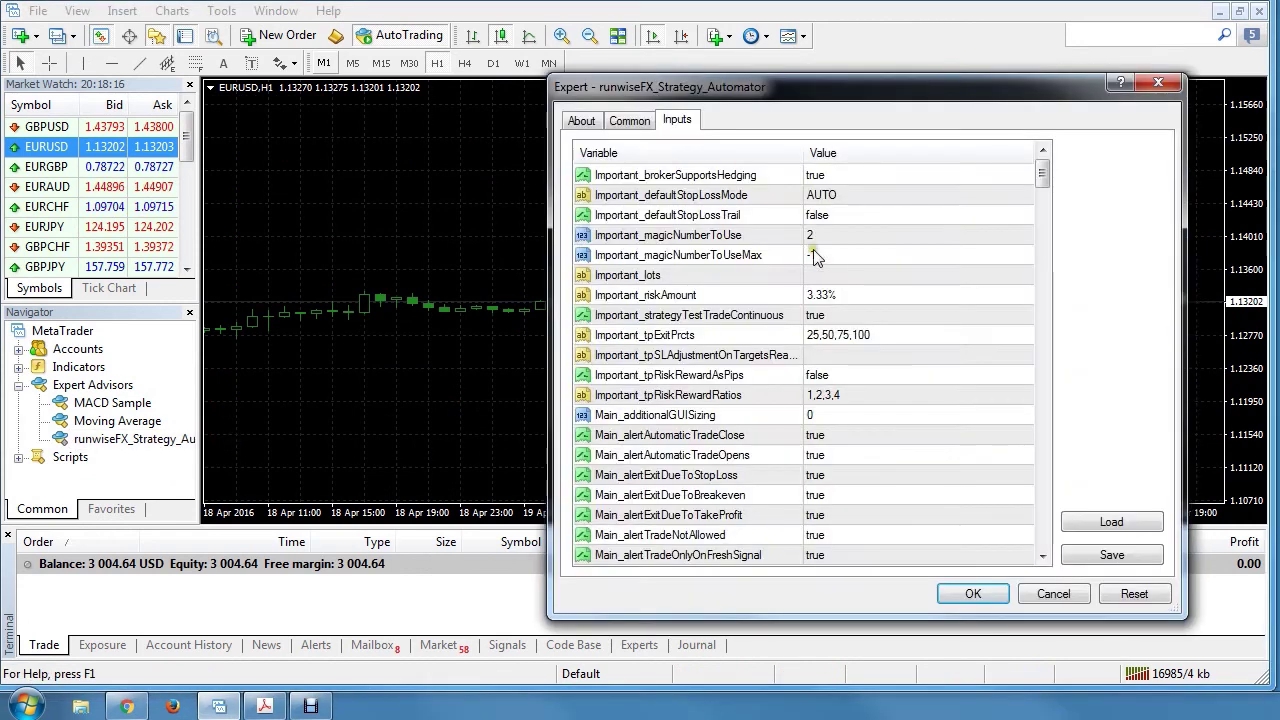
- Set the Strategy Automator's Important_magicNumberToUseMax input to 7 and apply the inputs
{"action": "double_click", "coordinate": [872, 255]}
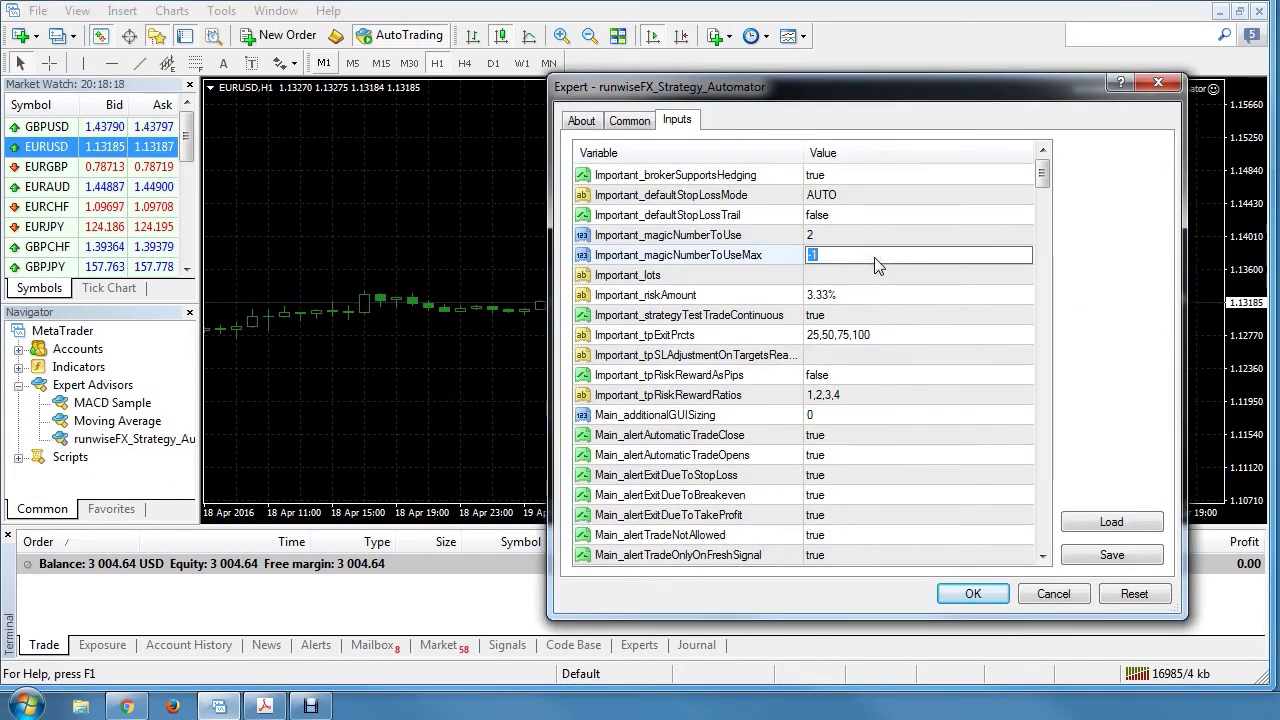
{"action": "type", "text": "7"}
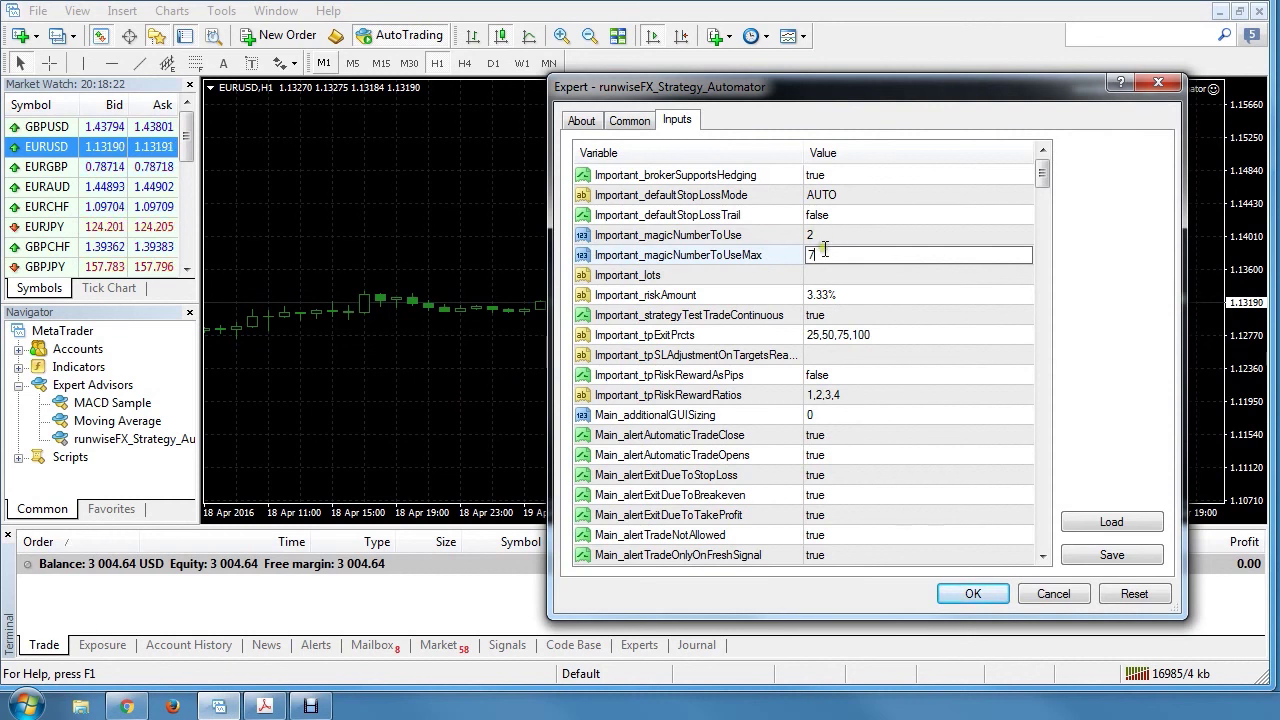
{"action": "key", "text": "Return"}
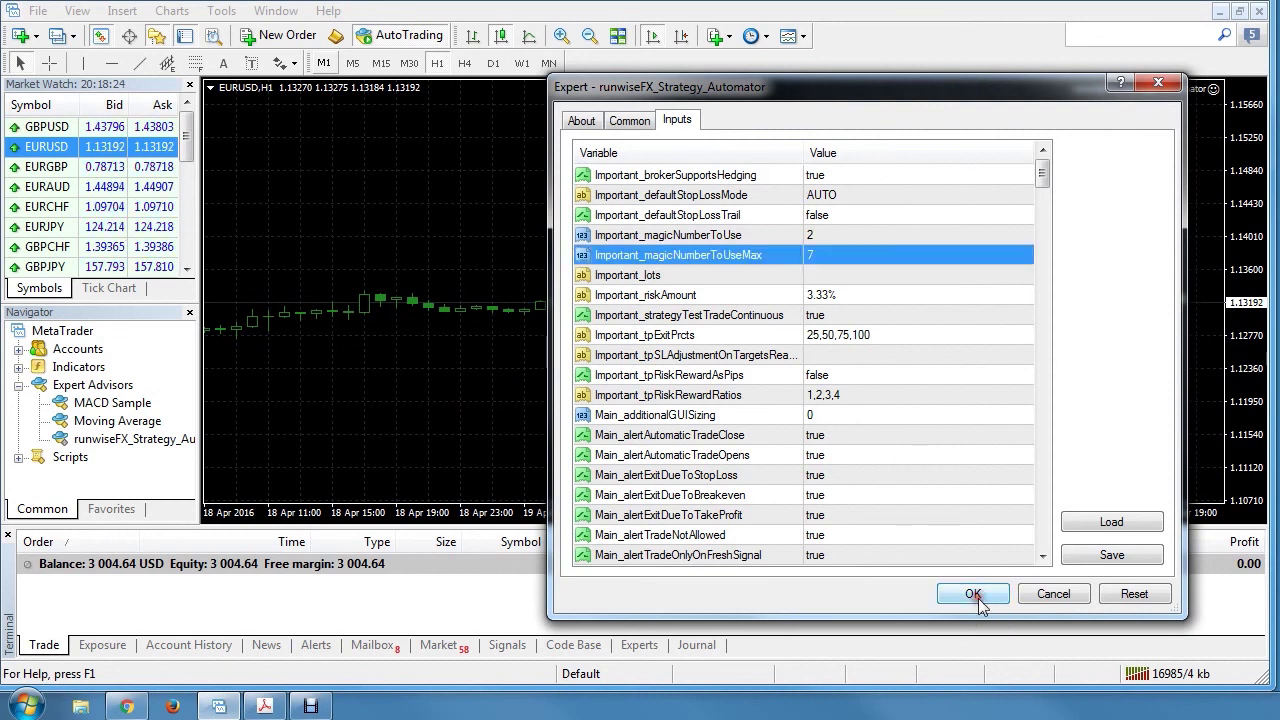
{"action": "left_click", "coordinate": [976, 595]}
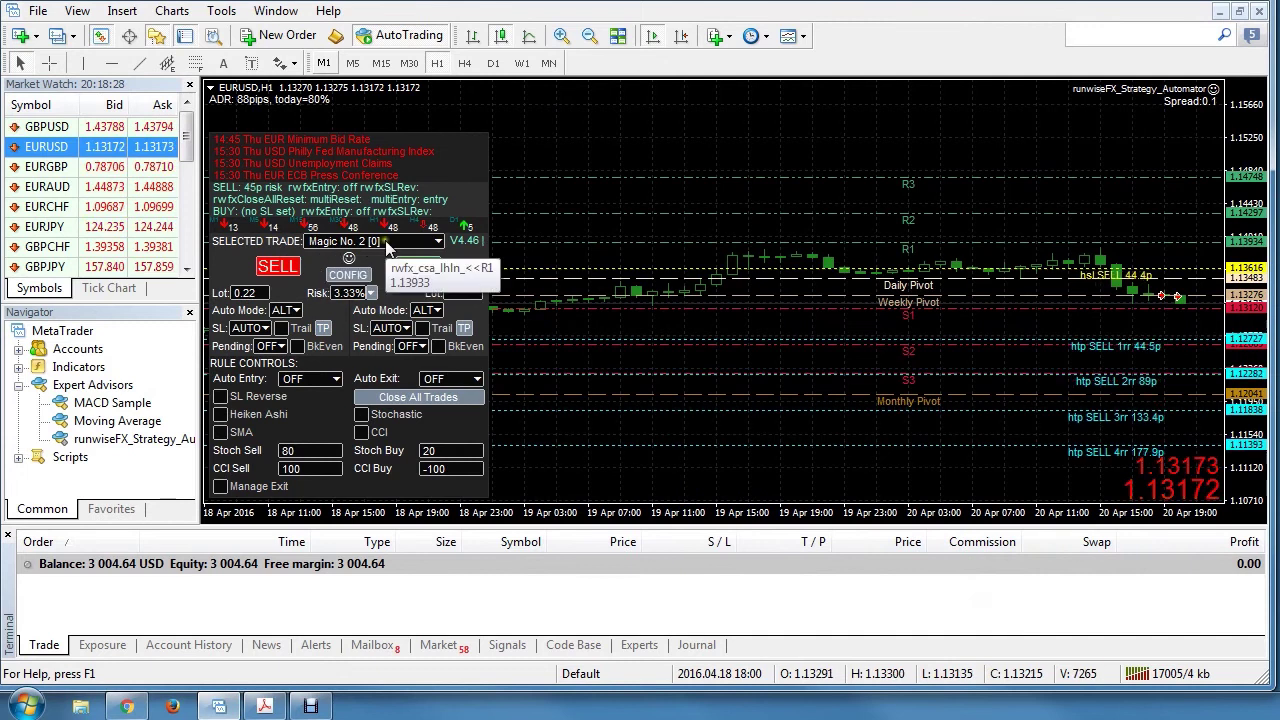
- Set the sell pending mode of Magic No. 2 to TT - Trade When Line Reached
{"action": "left_click", "coordinate": [283, 346]}
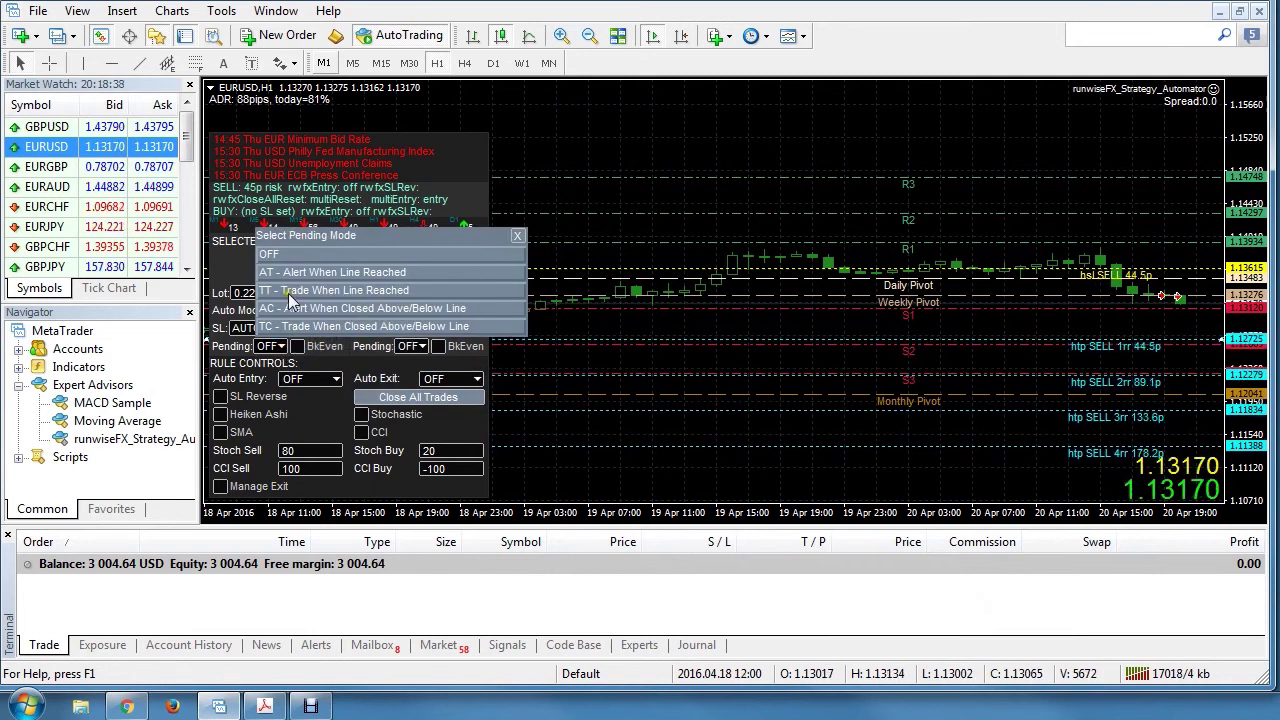
{"action": "left_click", "coordinate": [290, 291]}
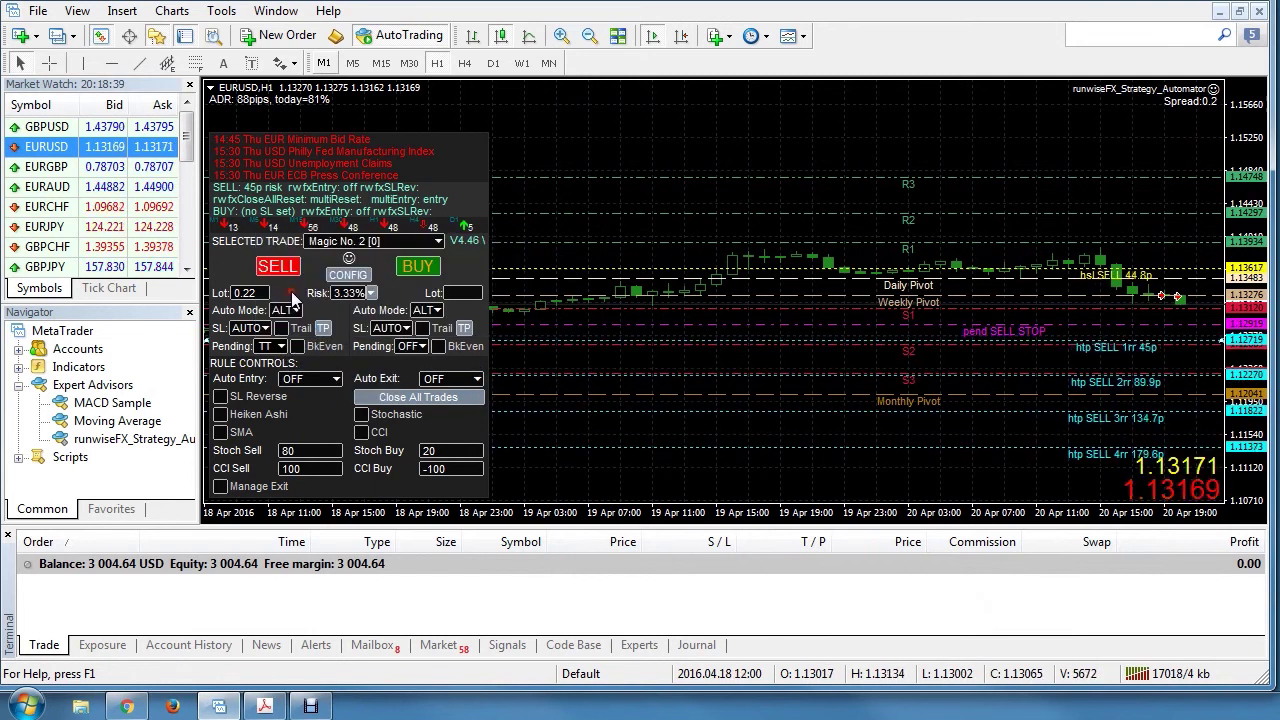
- For Magic No. 3, set the sell pending mode to TT - Trade When Line Reached and lower its pending line to about 1.12490
{"action": "left_click", "coordinate": [436, 243]}
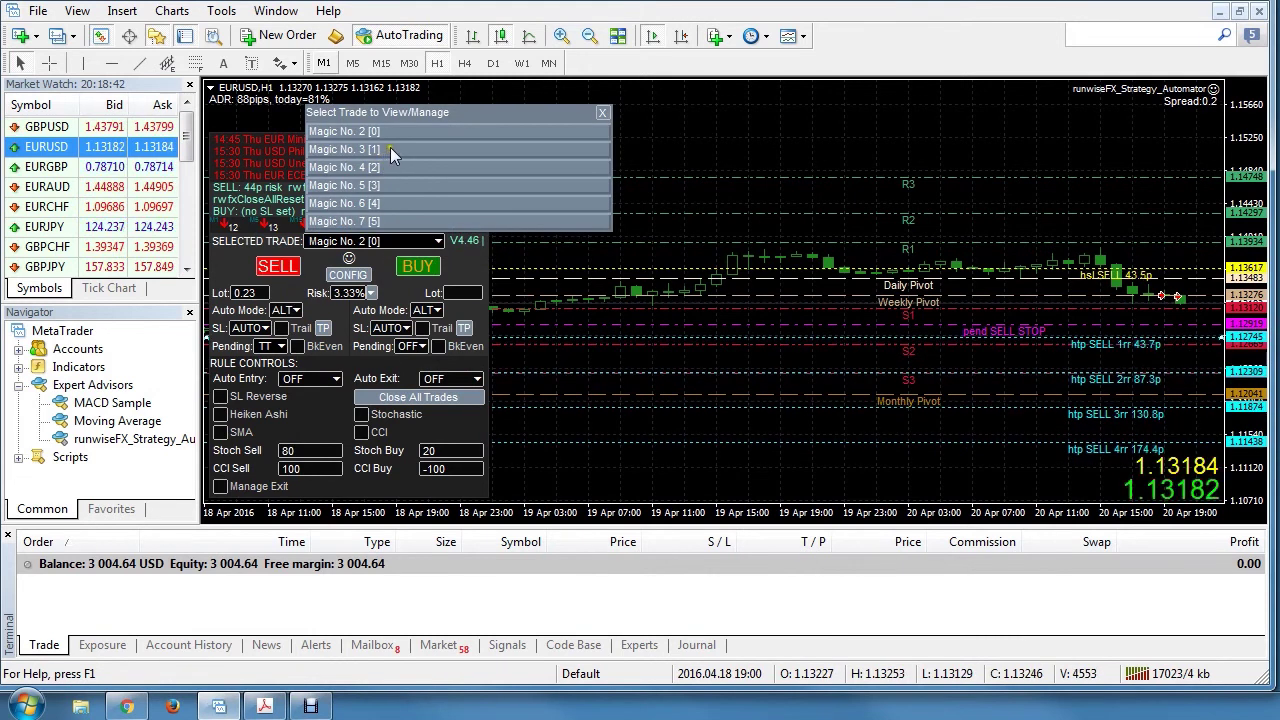
{"action": "left_click", "coordinate": [390, 150]}
{"action": "left_click", "coordinate": [283, 346]}
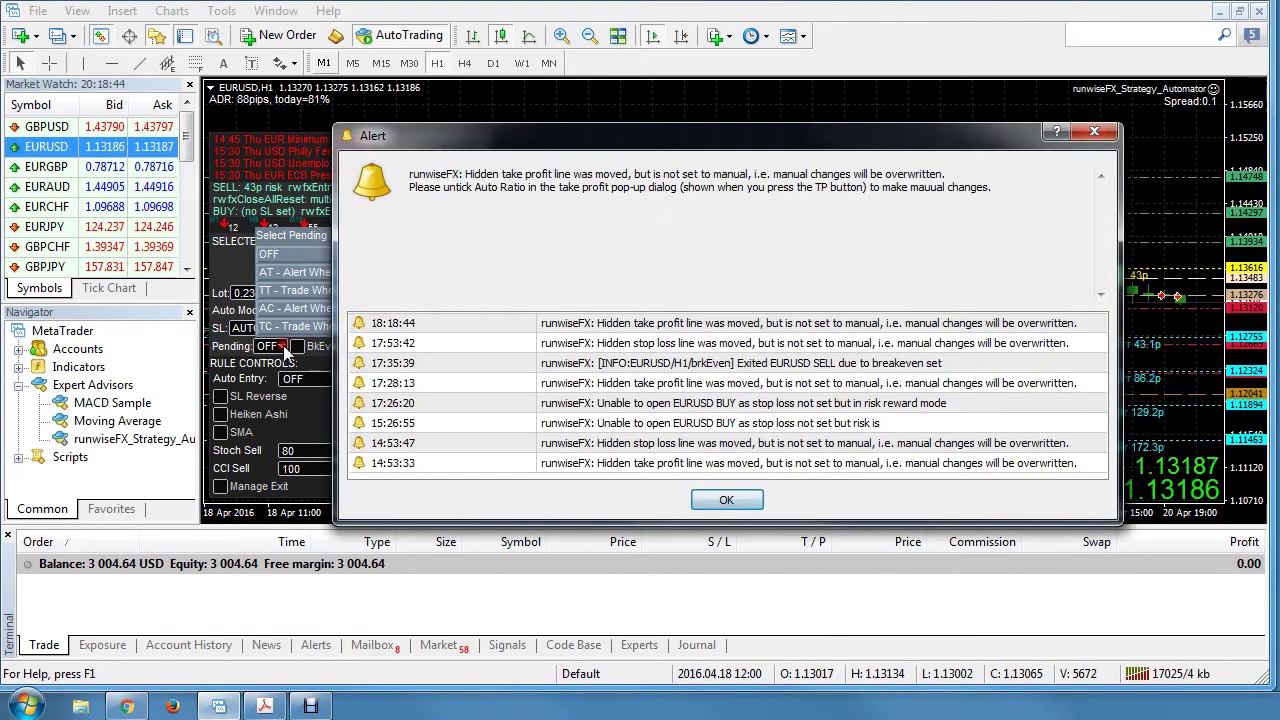
{"action": "left_click", "coordinate": [727, 501]}
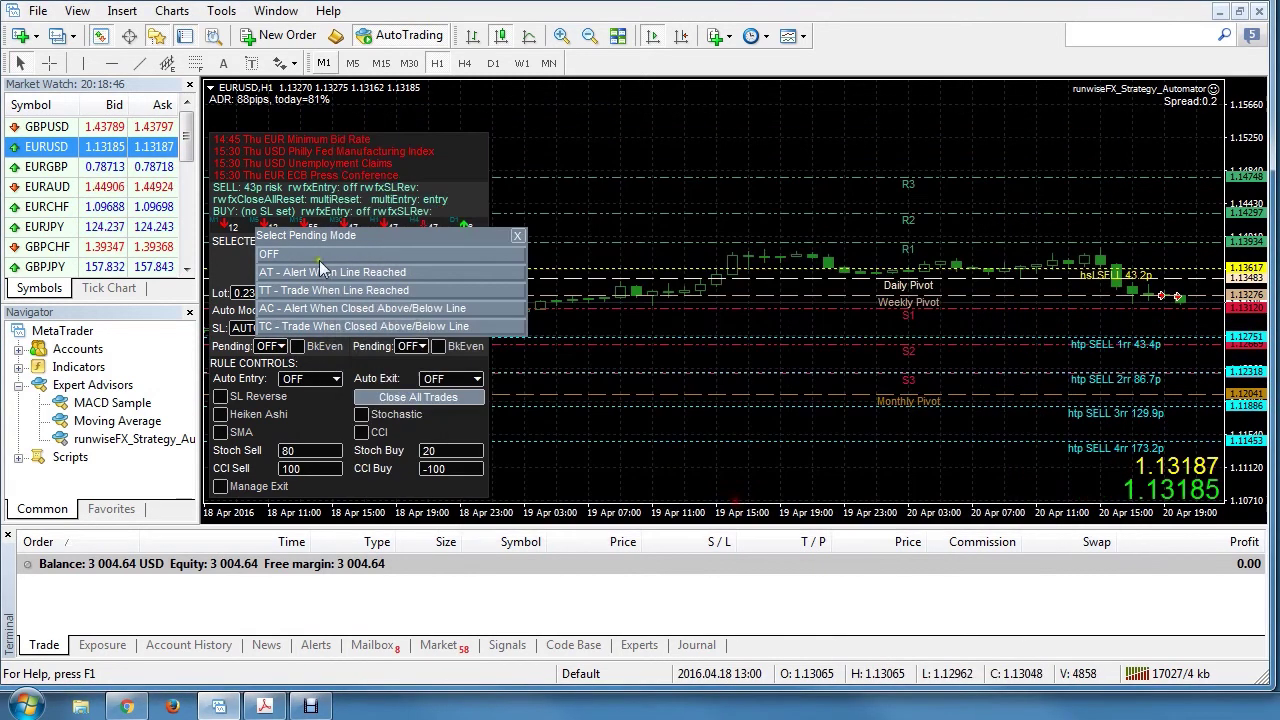
{"action": "left_click", "coordinate": [286, 294]}
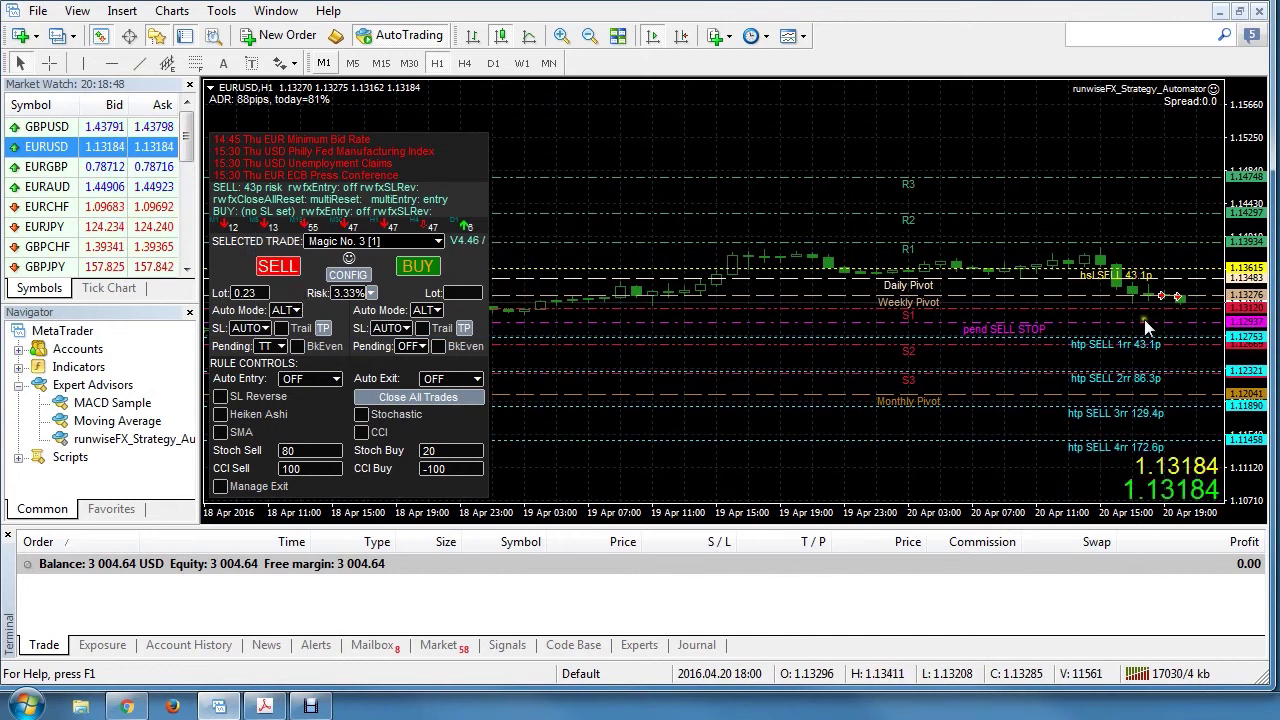
{"action": "left_click_drag", "start_coordinate": [1158, 322], "coordinate": [1161, 358]}
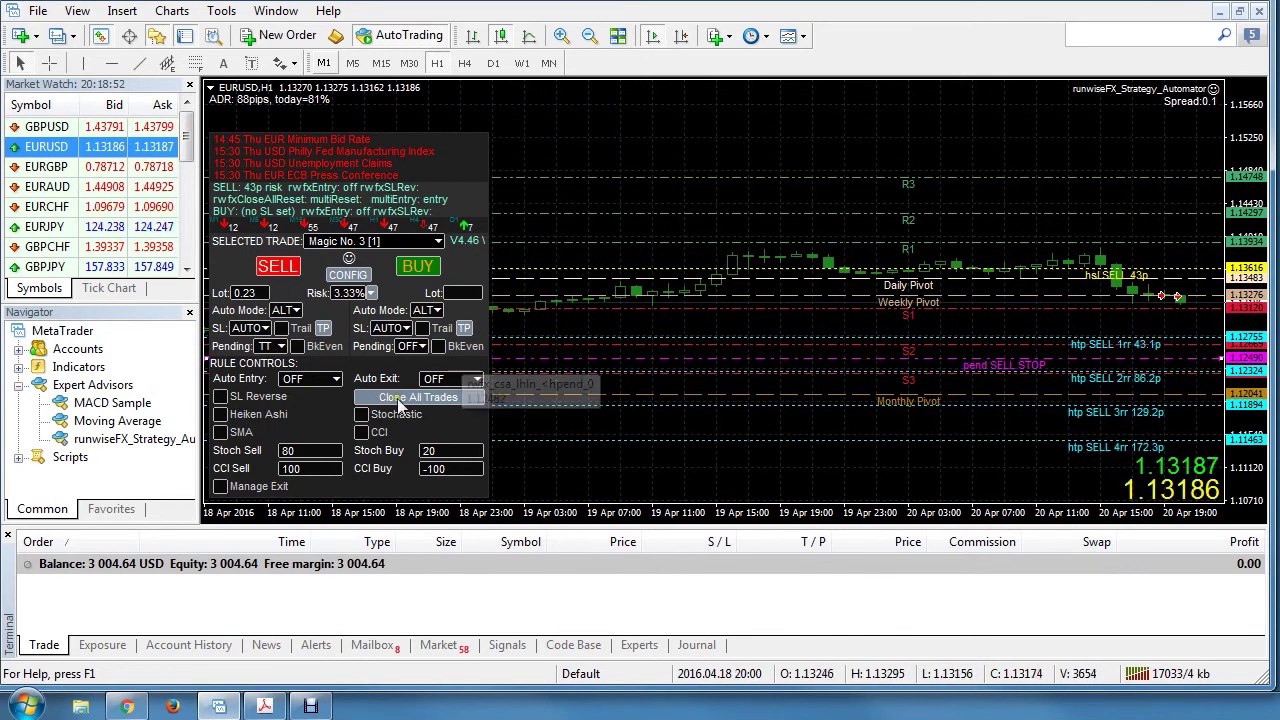
- Switch the selected trade to Magic No. 2 and back to Magic No. 3 to compare their pending lines
{"action": "left_click", "coordinate": [438, 242]}
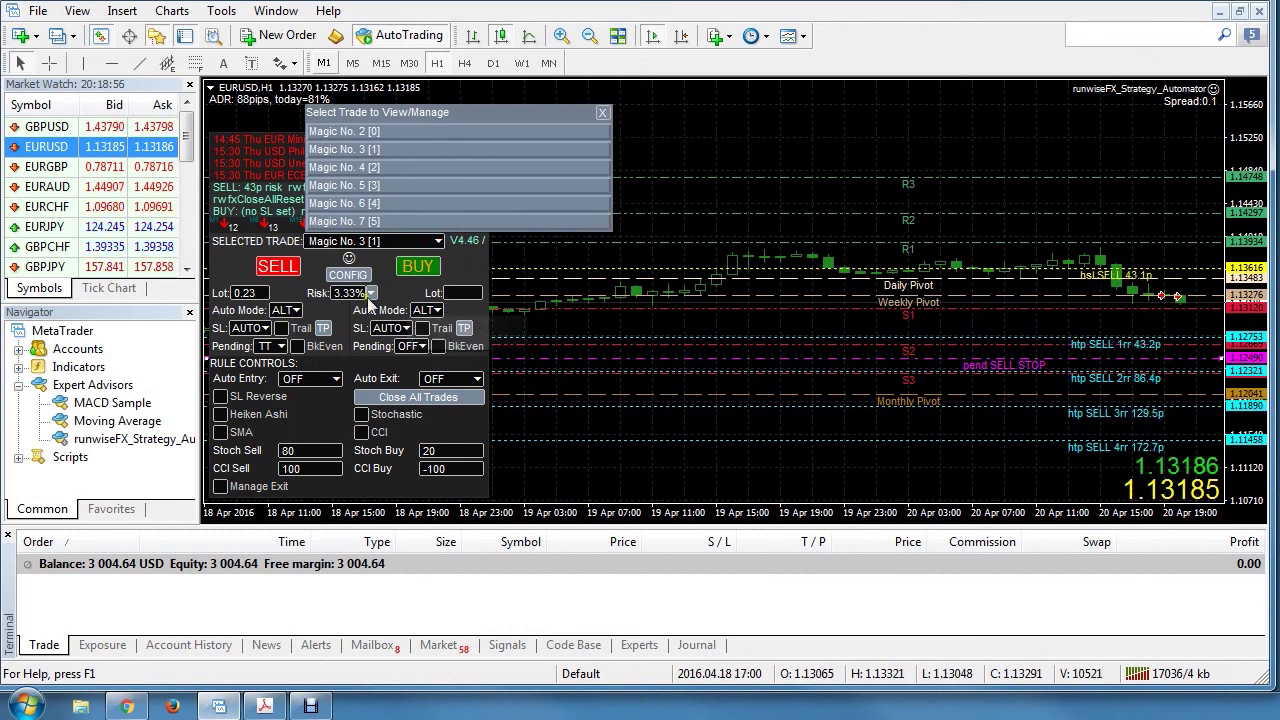
{"action": "left_click", "coordinate": [370, 130]}
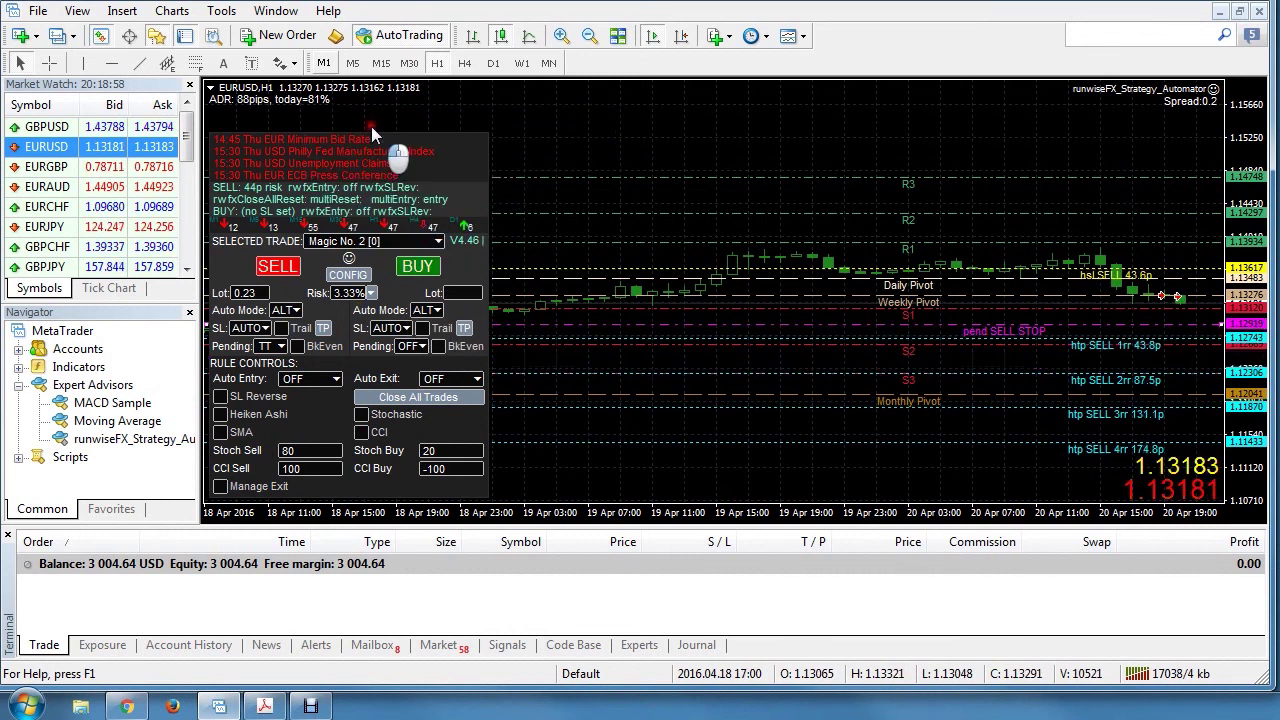
{"action": "left_click", "coordinate": [438, 243]}
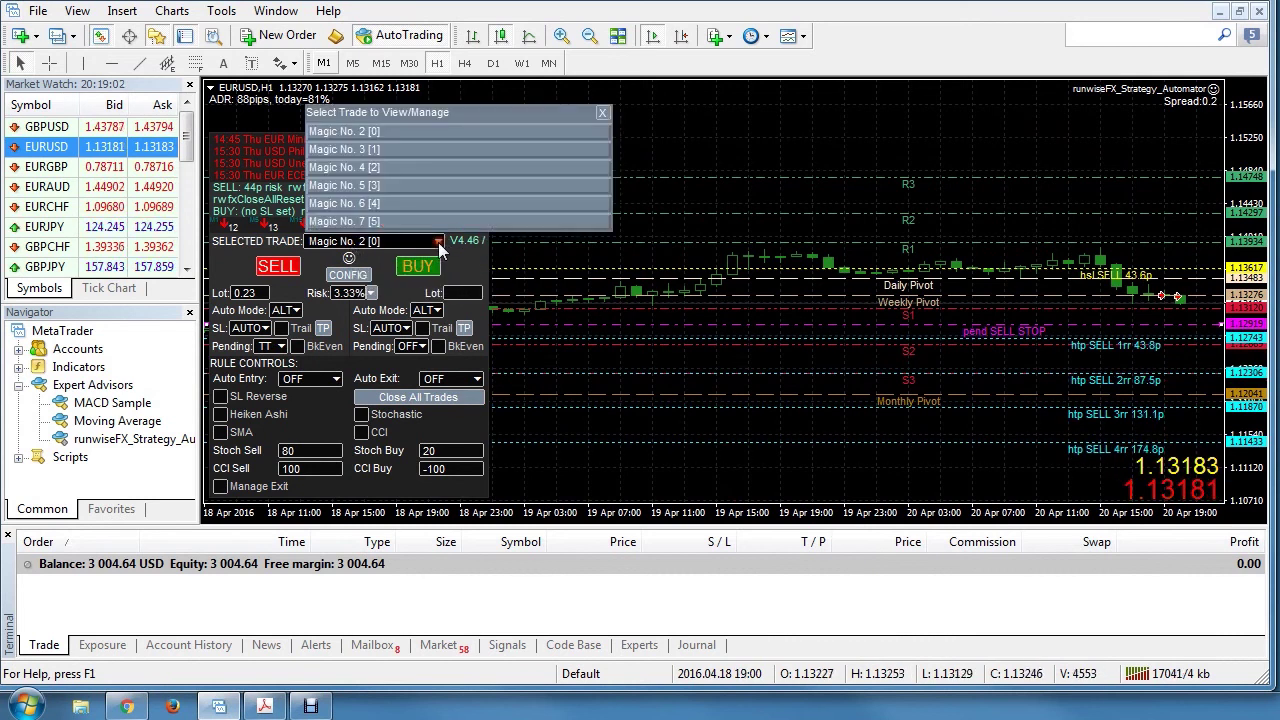
{"action": "left_click", "coordinate": [376, 151]}
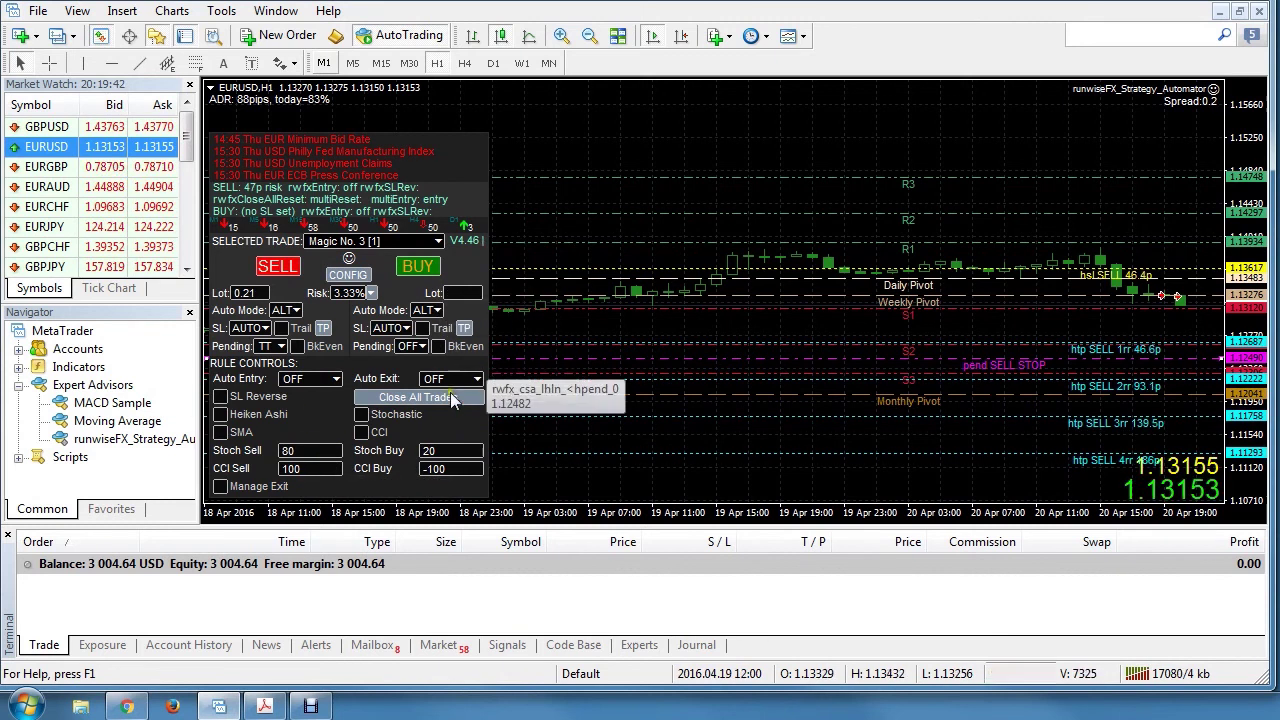
- Set Main_multiAccountMode to Master in the Strategy Automator's inputs and apply the change
{"action": "right_click", "coordinate": [1146, 93]}
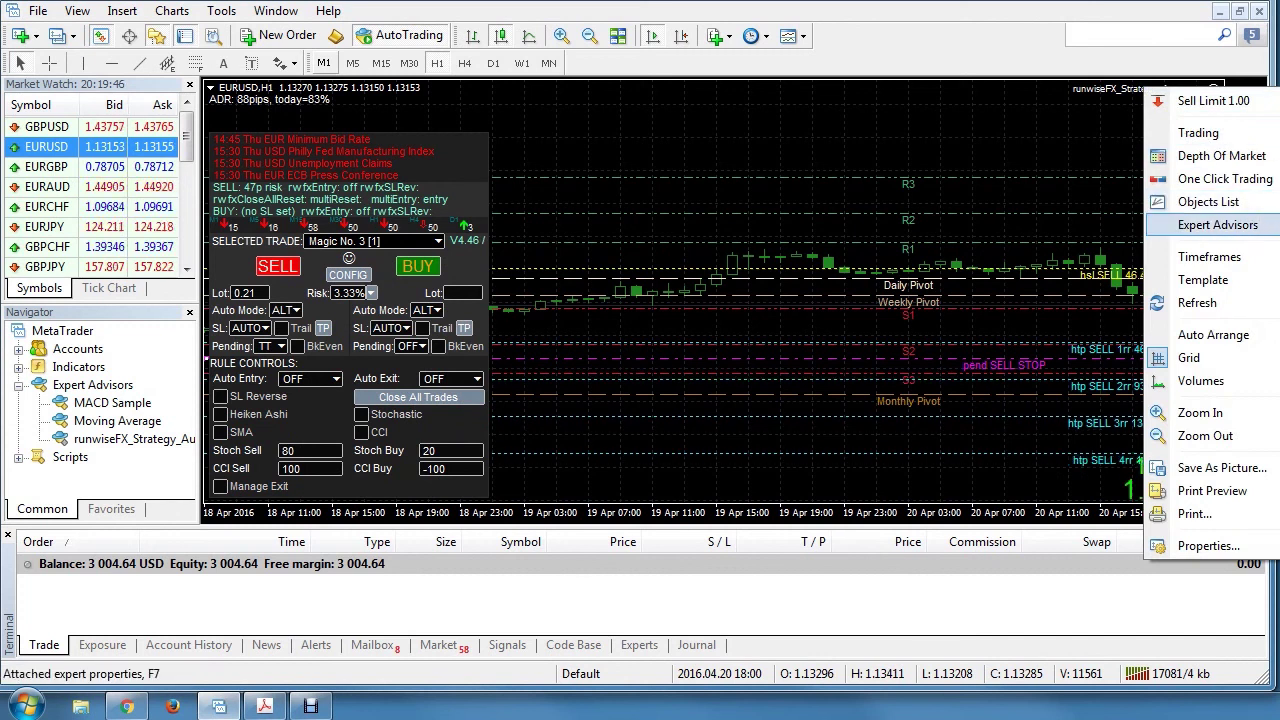
{"action": "left_click", "coordinate": [1190, 225]}
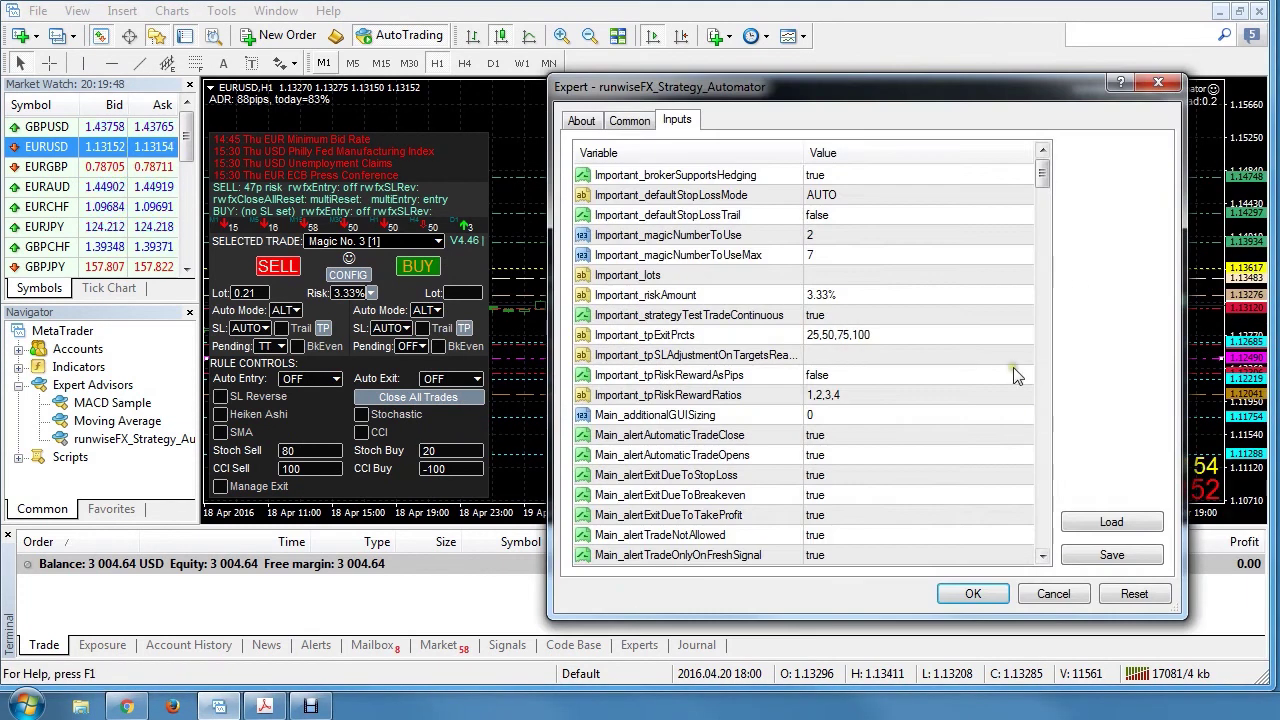
{"action": "left_click_drag", "start_coordinate": [1045, 190], "coordinate": [1046, 261]}
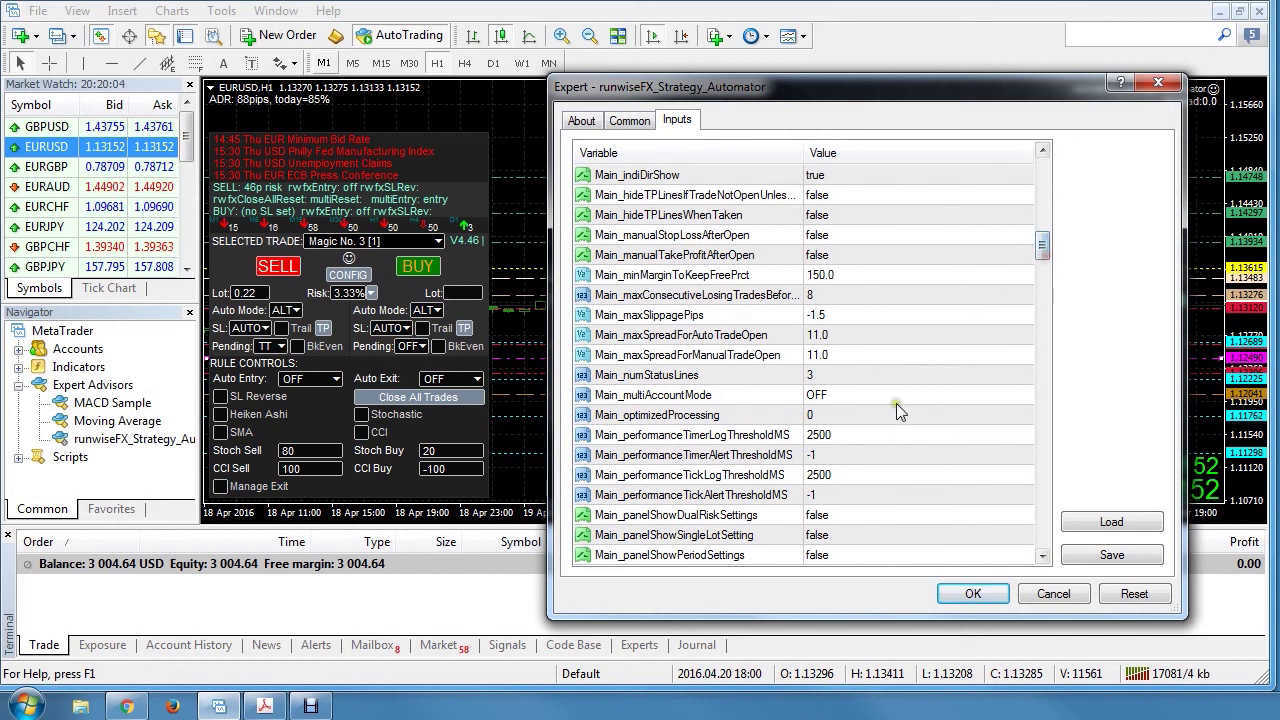
{"action": "left_click", "coordinate": [985, 397]}
{"action": "left_click", "coordinate": [1024, 396]}
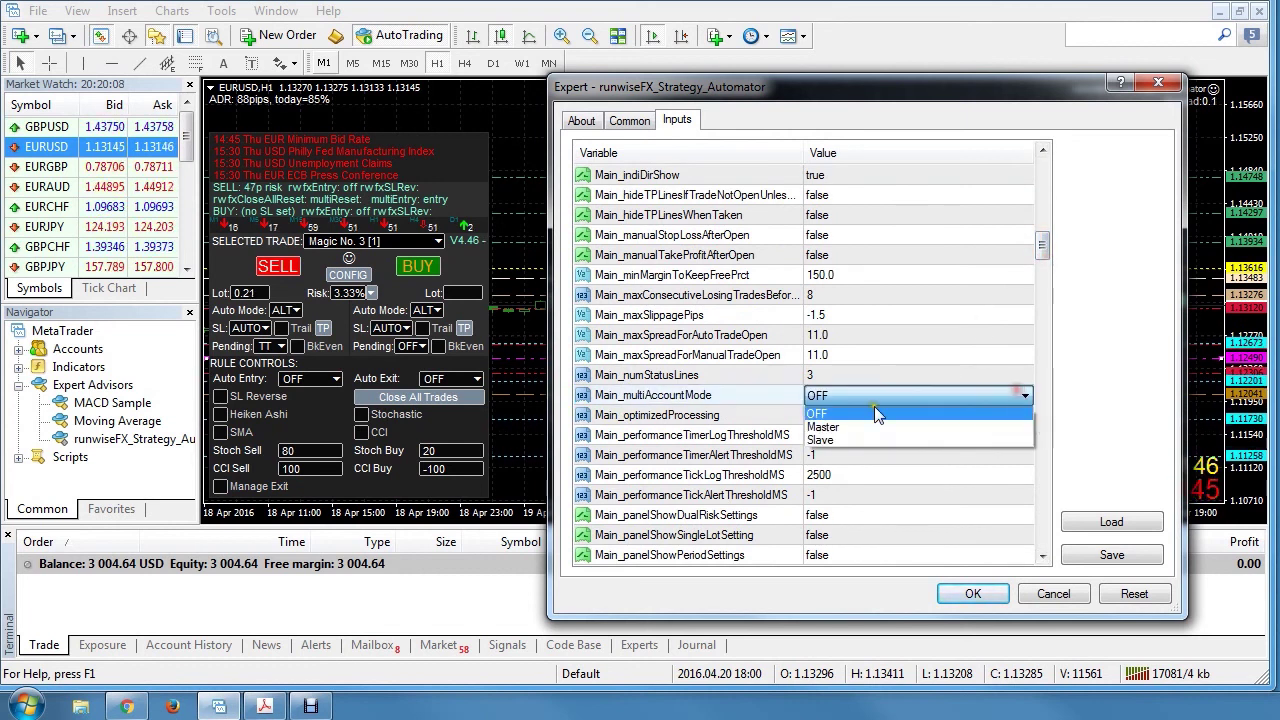
{"action": "left_click", "coordinate": [874, 428]}
{"action": "left_click", "coordinate": [973, 594]}
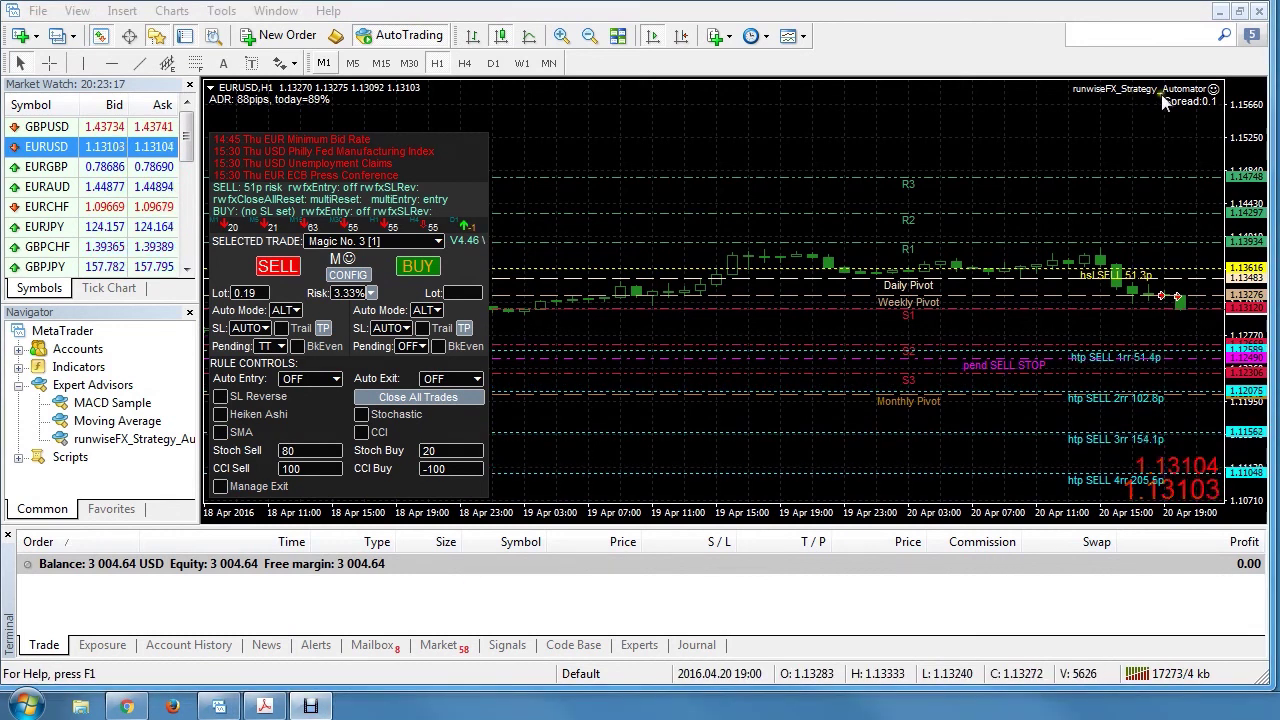
- Open the Strategy Automator's inputs, enlarge the dialog, and review the Important parameters and the Main parameters for alerts, broker levels, configuration, spread limits and performance thresholds
{"action": "right_click", "coordinate": [1165, 92]}
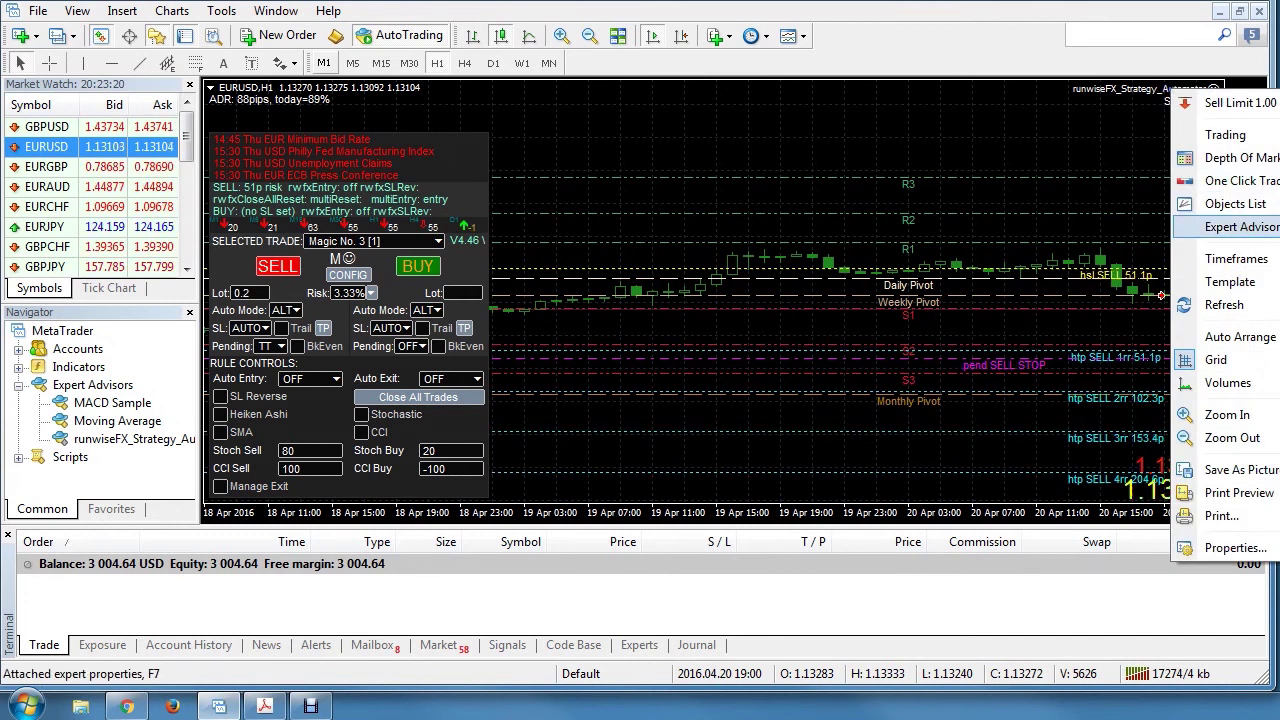
{"action": "left_click", "coordinate": [1240, 226]}
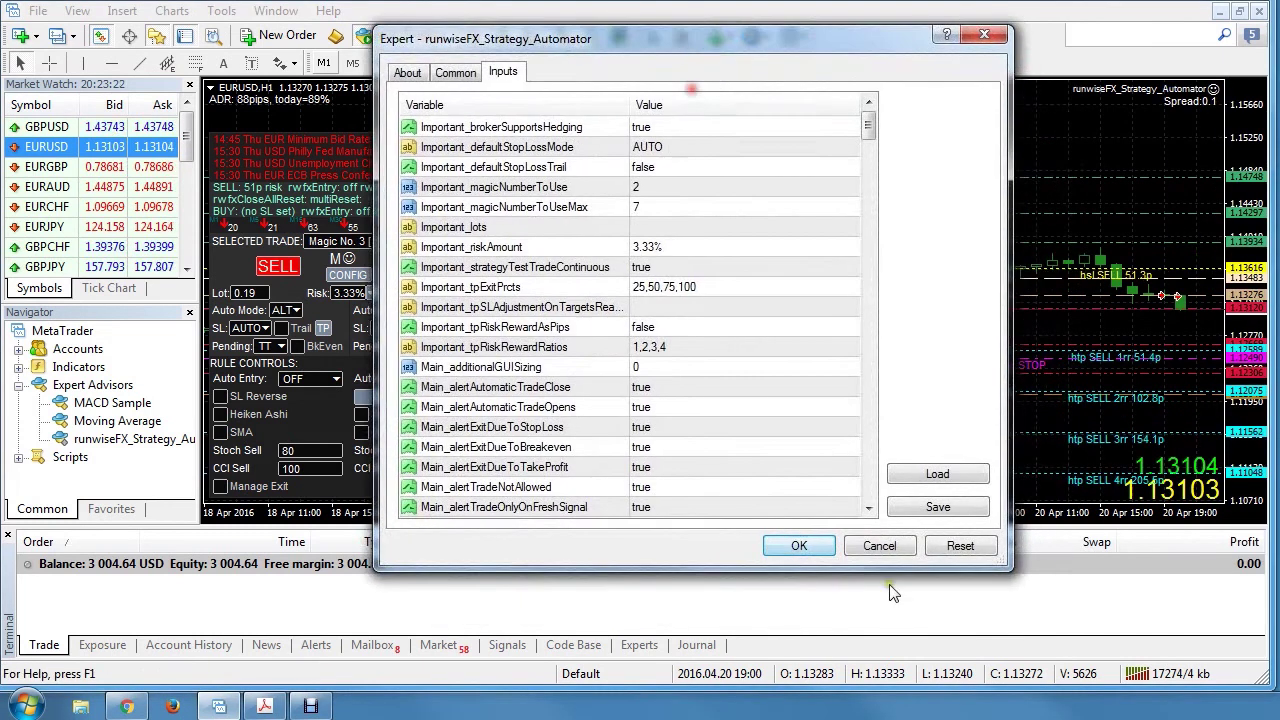
{"action": "left_click_drag", "start_coordinate": [1000, 566], "coordinate": [1046, 628]}
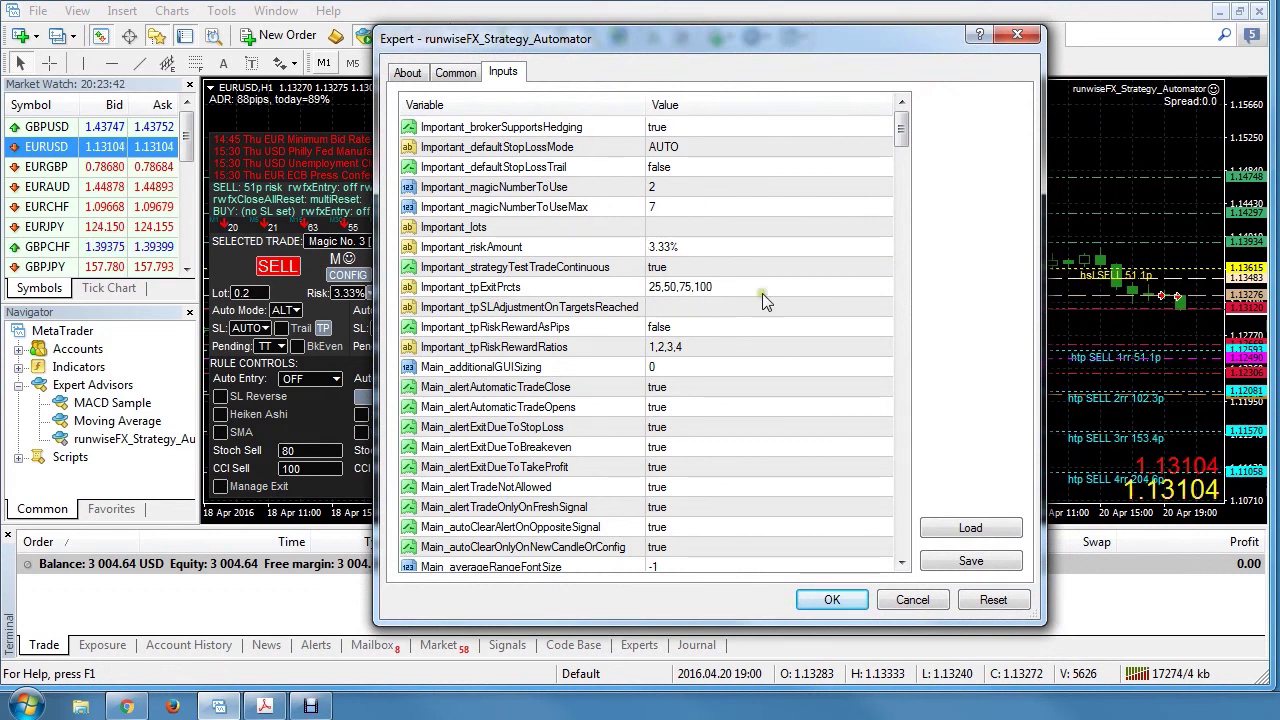
{"action": "left_click_drag", "start_coordinate": [900, 137], "coordinate": [903, 158]}
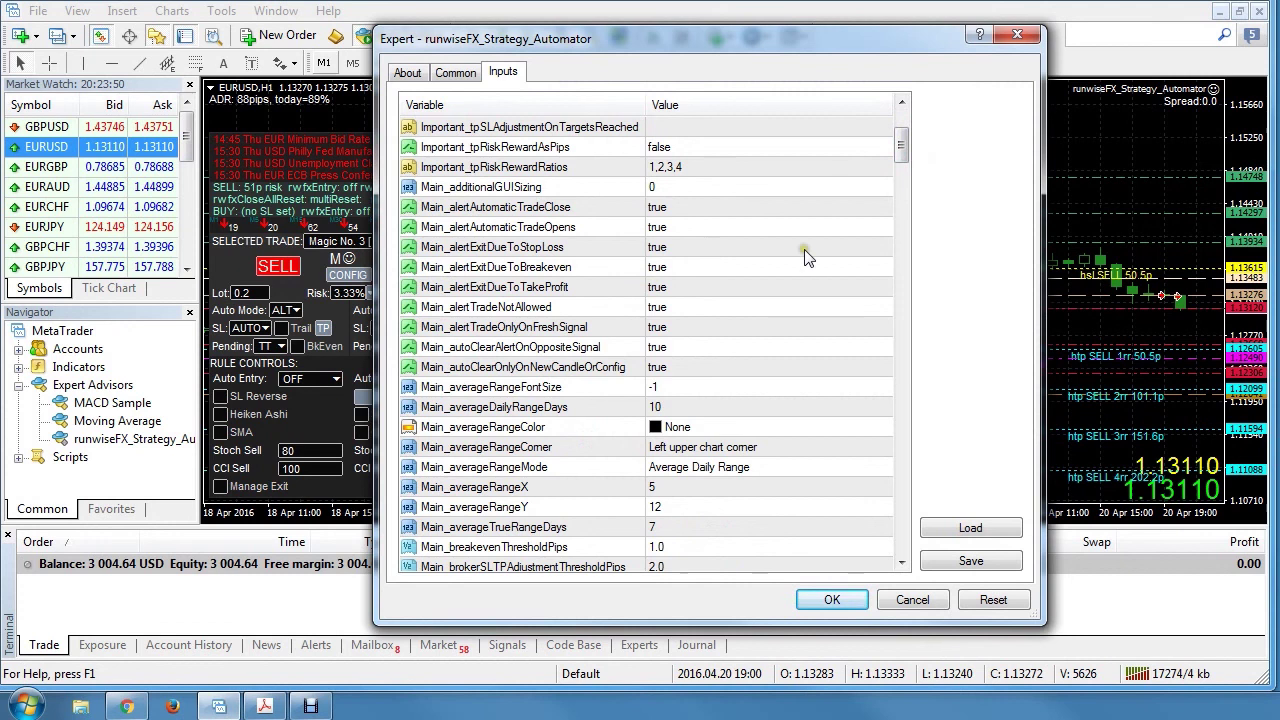
{"action": "left_click_drag", "start_coordinate": [903, 143], "coordinate": [903, 178]}
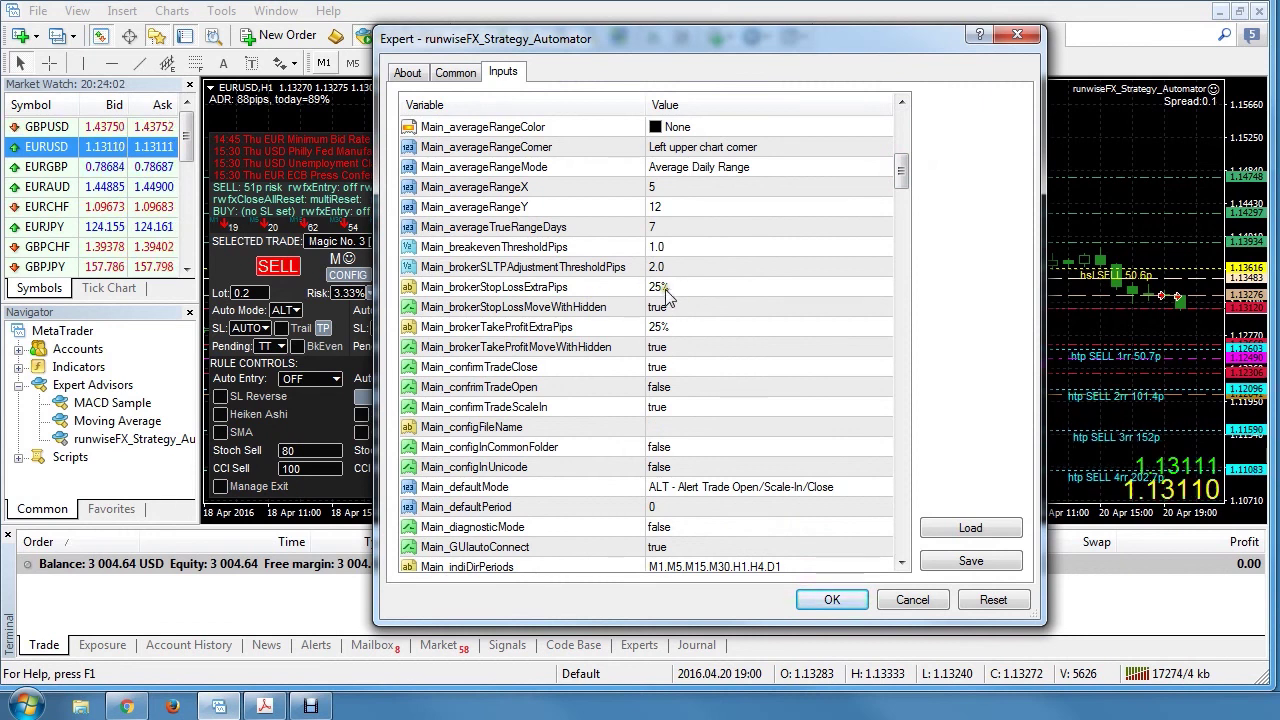
{"action": "left_click_drag", "start_coordinate": [902, 168], "coordinate": [903, 195]}
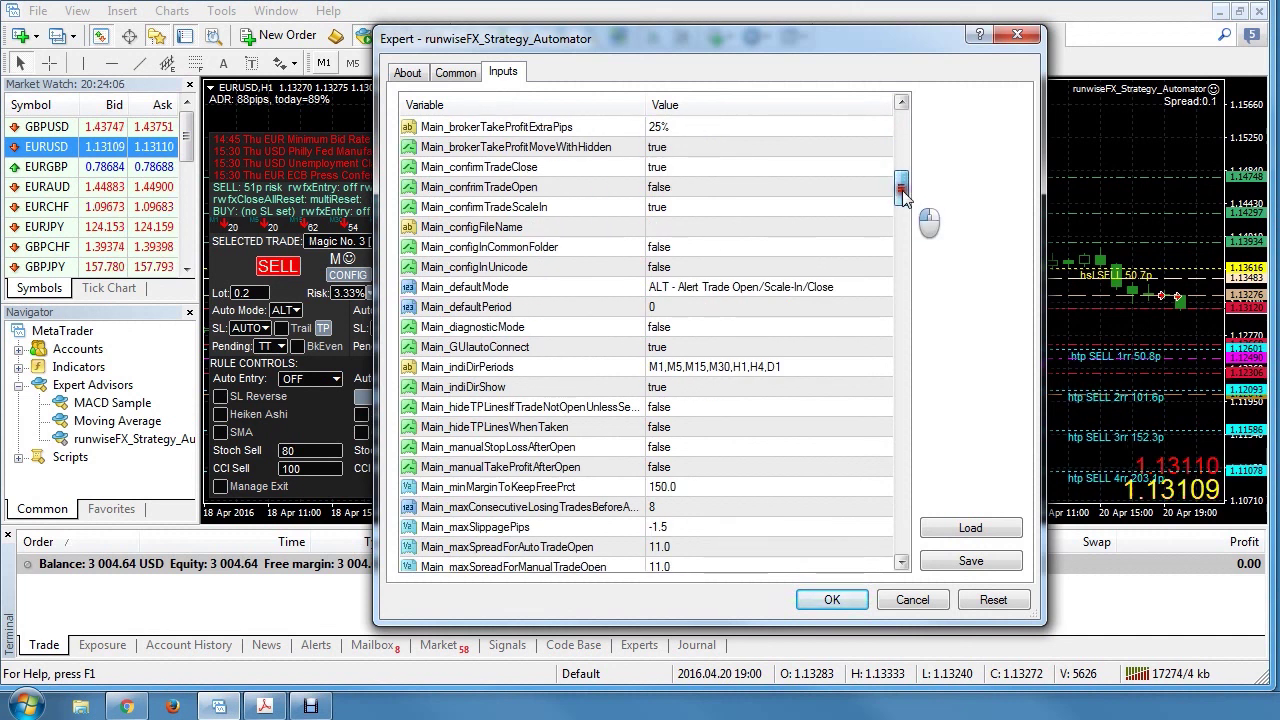
{"action": "left_click_drag", "start_coordinate": [903, 195], "coordinate": [903, 201]}
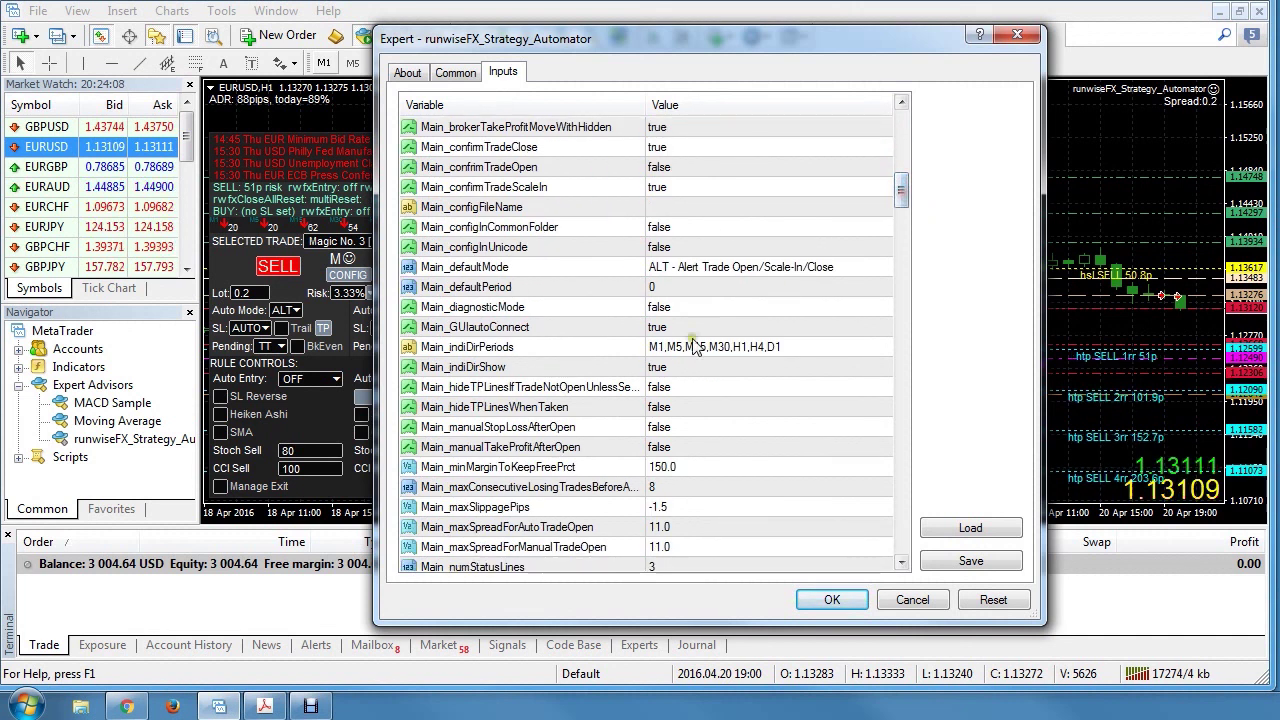
{"action": "left_click_drag", "start_coordinate": [684, 43], "coordinate": [789, 51]}
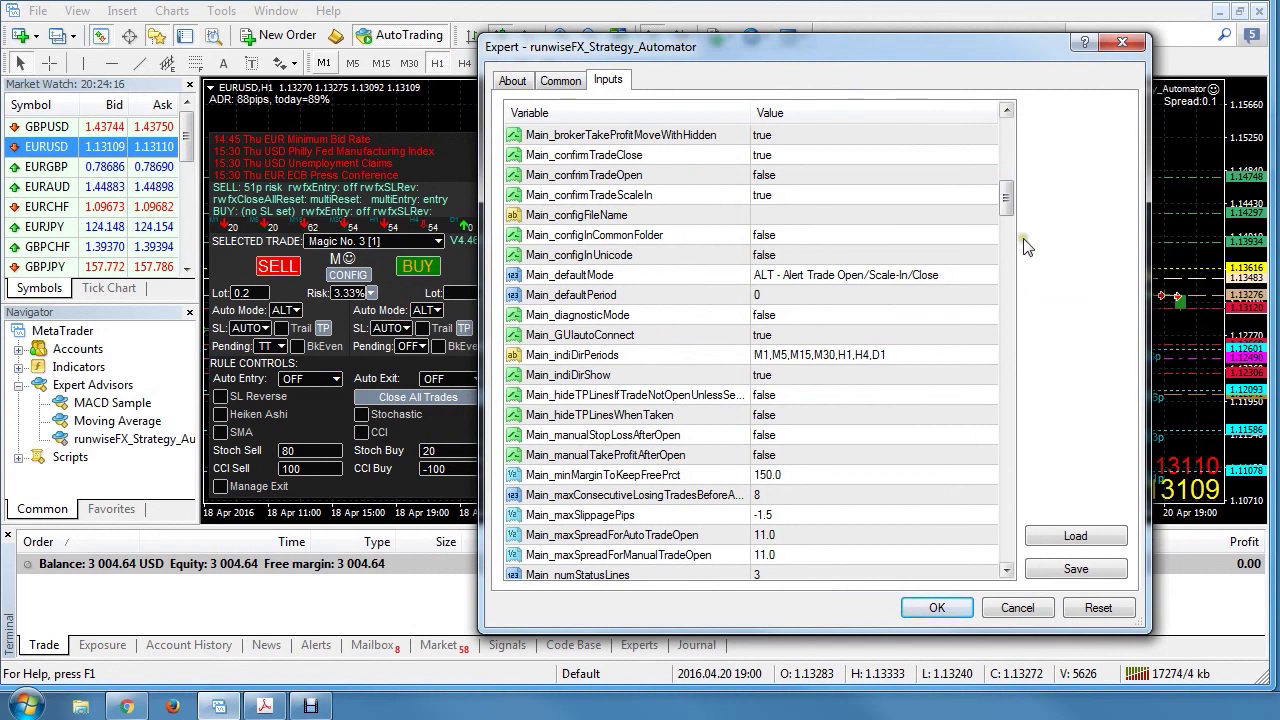
{"action": "left_click_drag", "start_coordinate": [1008, 200], "coordinate": [1008, 228]}
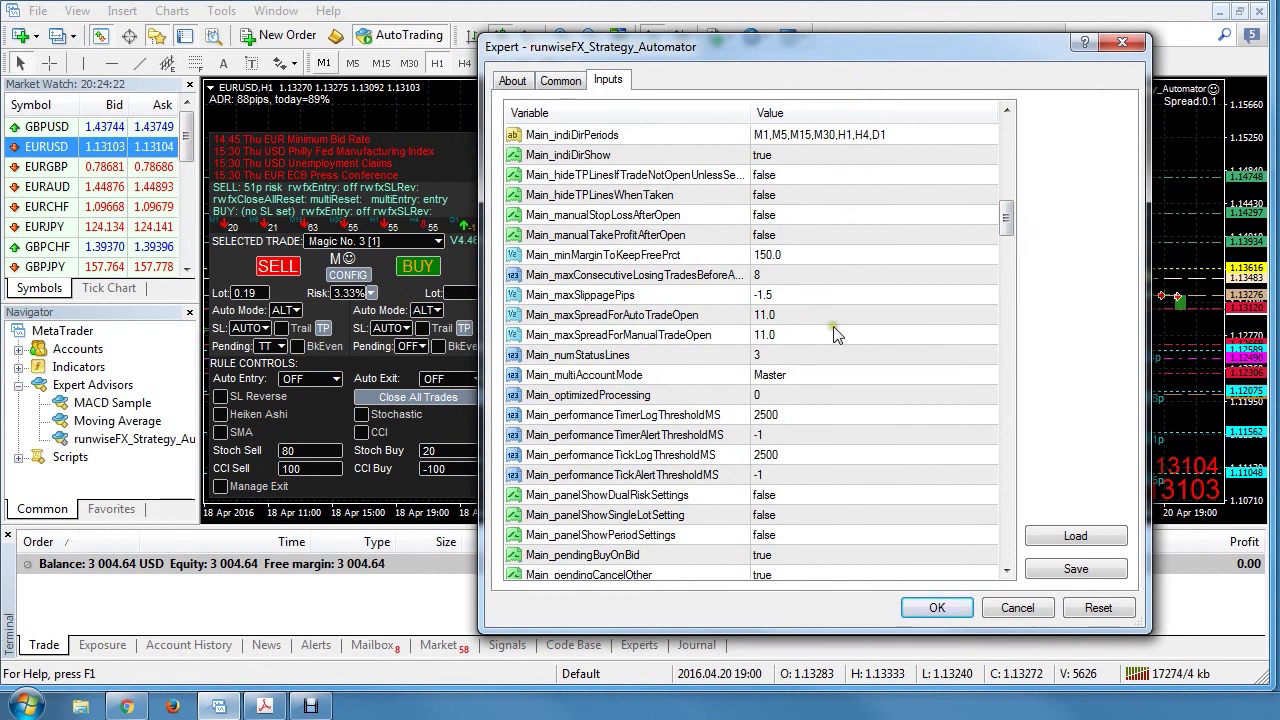
{"action": "left_click_drag", "start_coordinate": [1009, 223], "coordinate": [1008, 226]}
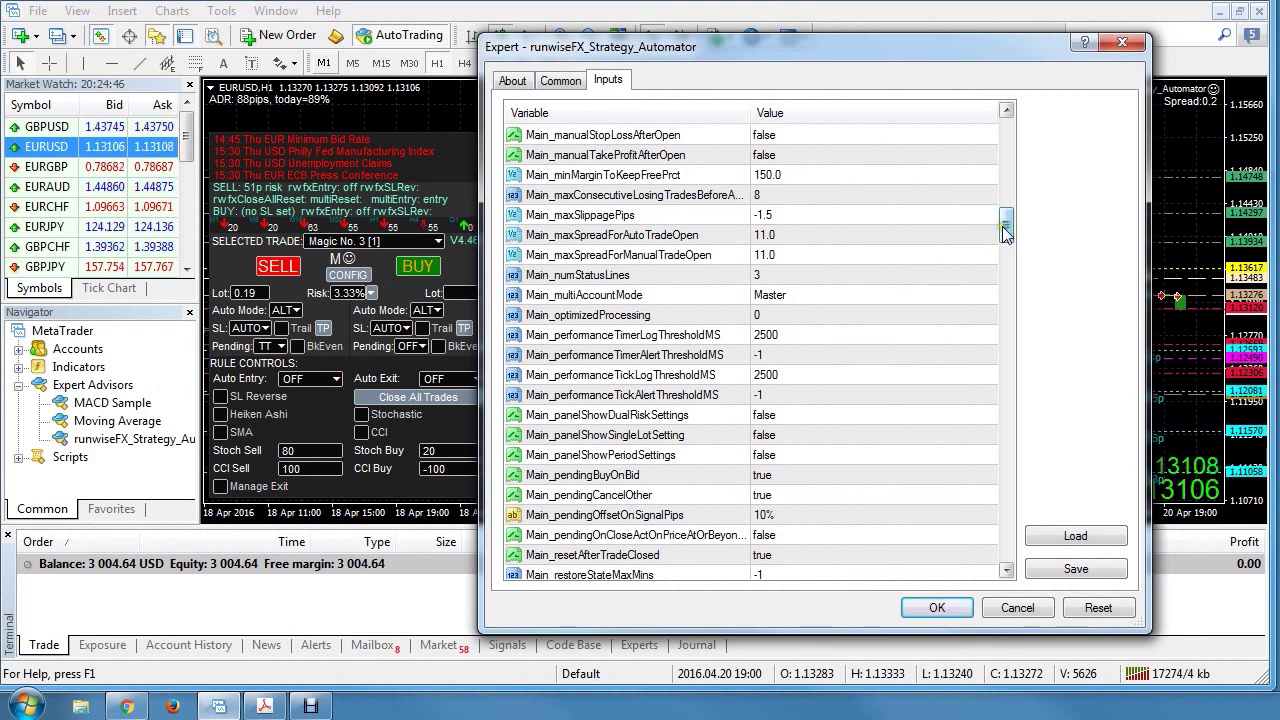
{"action": "left_click_drag", "start_coordinate": [1005, 230], "coordinate": [1005, 242]}
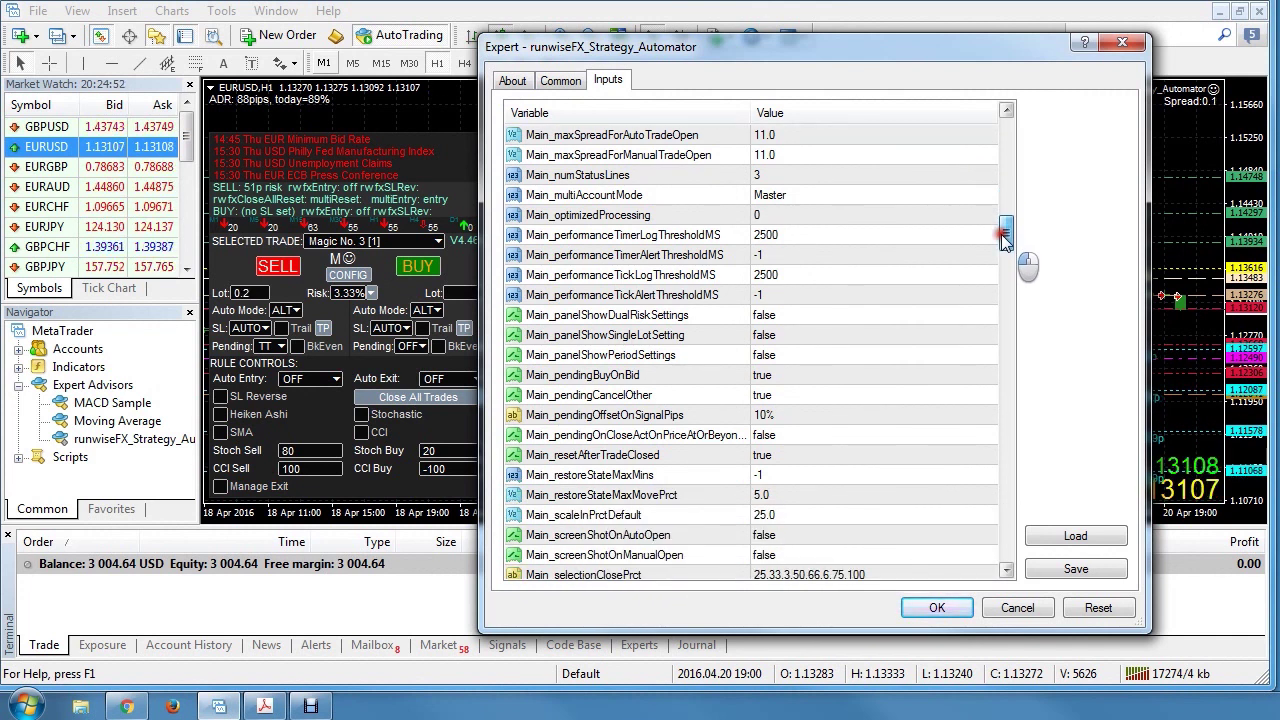
{"action": "left_click_drag", "start_coordinate": [1005, 242], "coordinate": [1005, 240]}
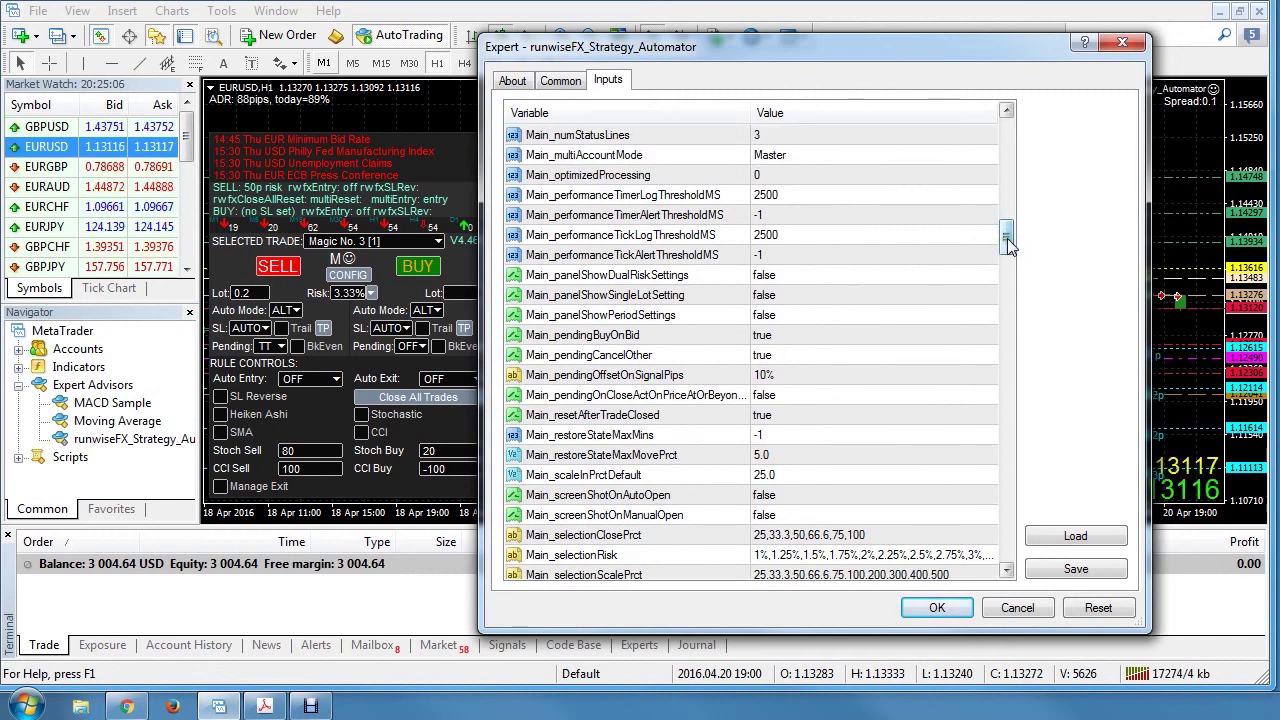
- Set Main_panelShowSingleLotSetting to true in the expert's inputs and apply the change
{"action": "left_click_drag", "start_coordinate": [1008, 246], "coordinate": [1010, 252]}
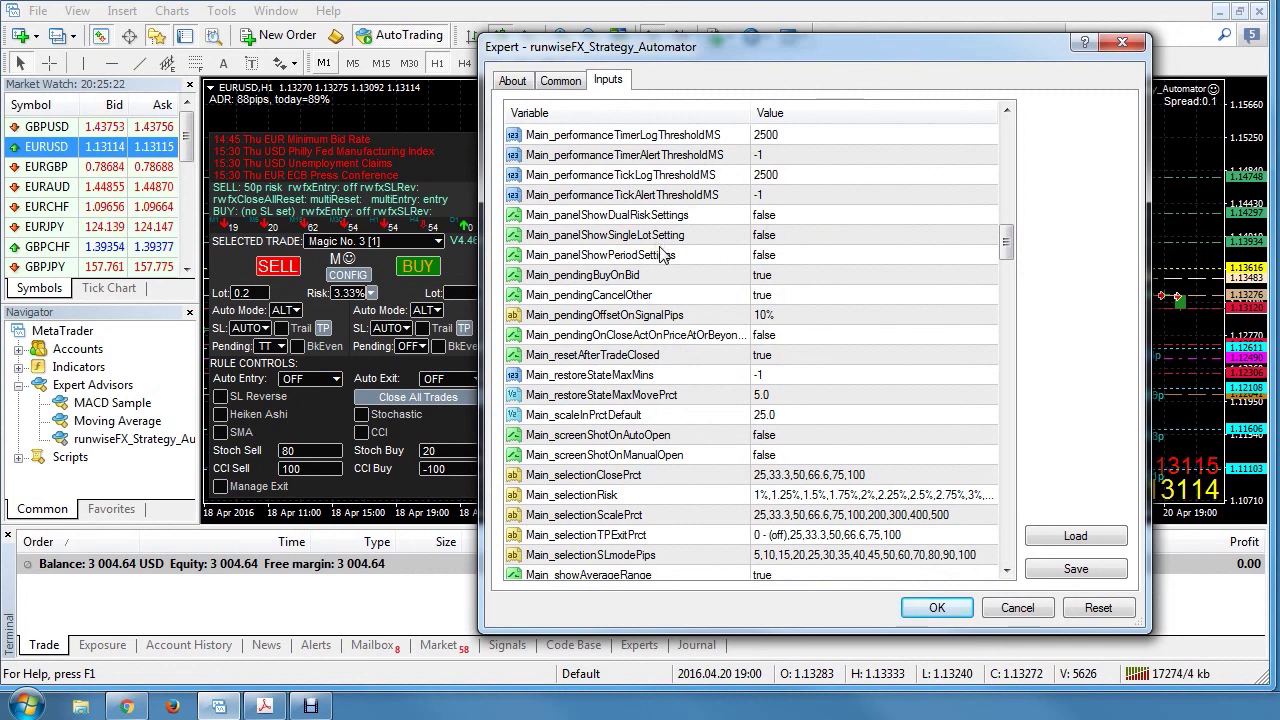
{"action": "left_click", "coordinate": [762, 240]}
{"action": "left_click", "coordinate": [785, 236]}
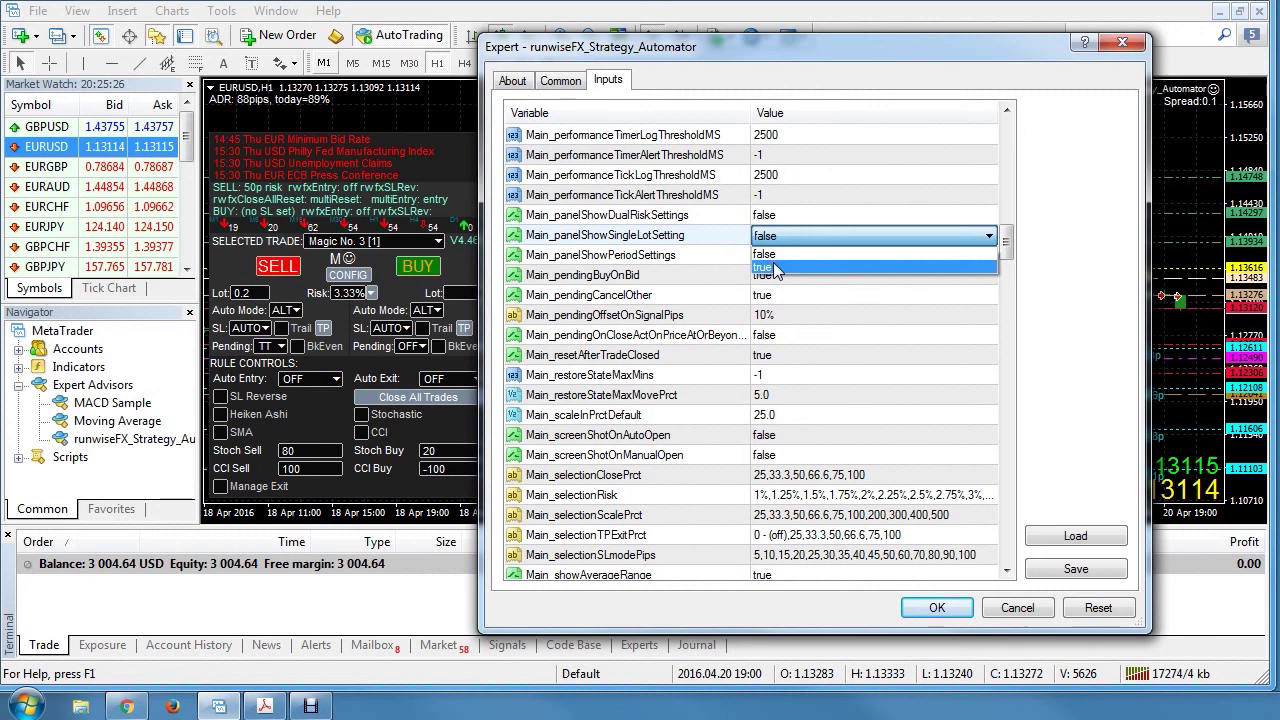
{"action": "left_click", "coordinate": [775, 268]}
{"action": "left_click", "coordinate": [937, 607]}
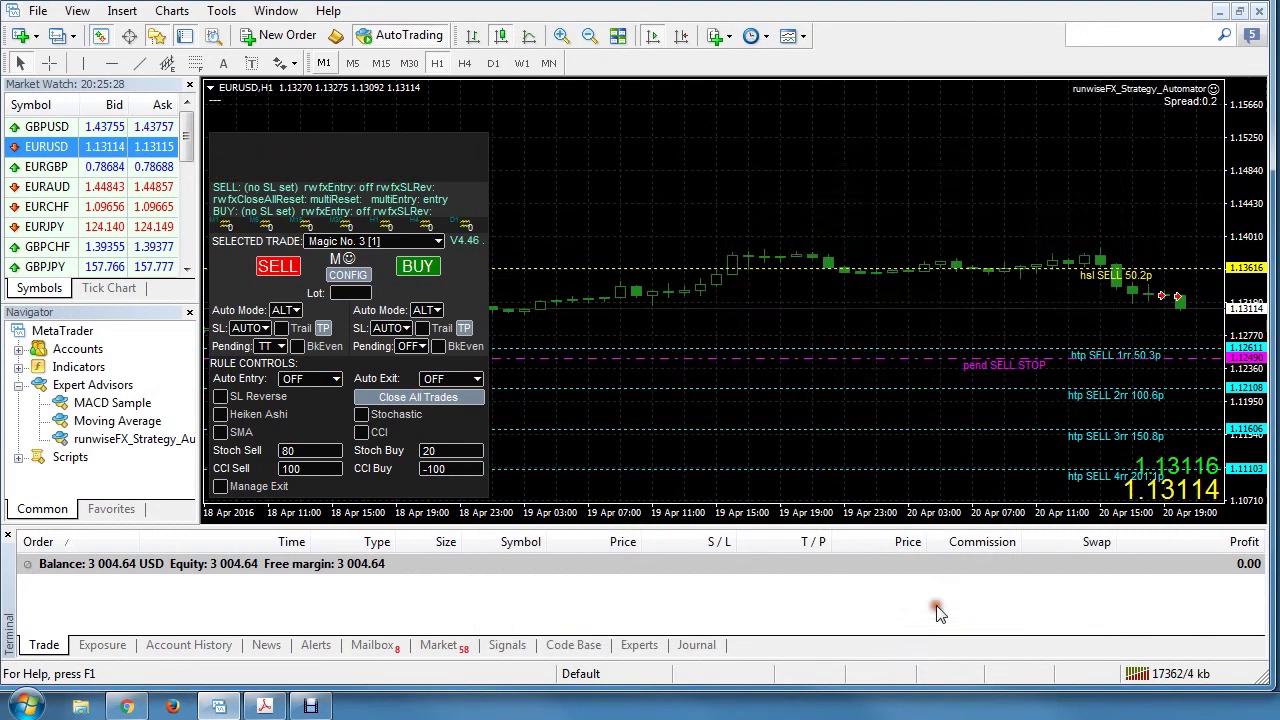
- Reopen the Strategy Automator's inputs and examine the panel display, pending order and restore-state parameters, including Main_restoreStateMaxMins and Main_restoreStateMaxMovePrct
{"action": "right_click", "coordinate": [1150, 89]}
{"action": "left_click", "coordinate": [1100, 224]}
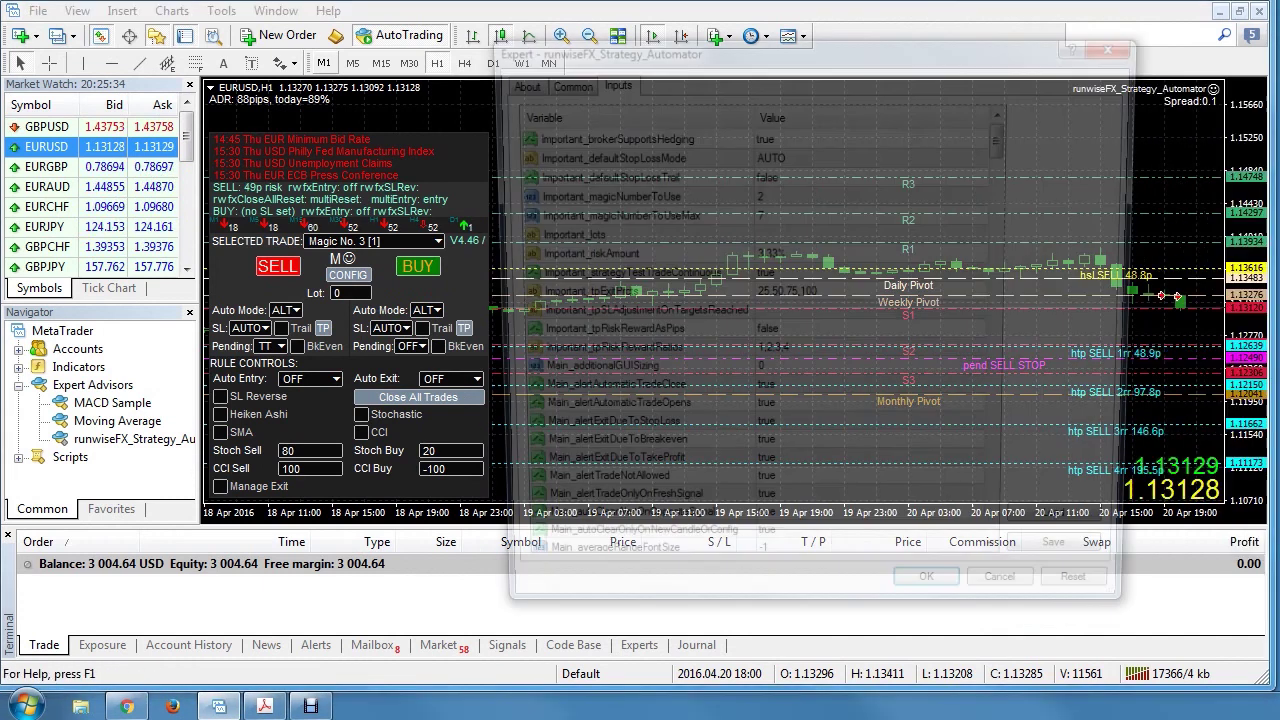
{"action": "left_click_drag", "start_coordinate": [1005, 142], "coordinate": [1005, 250]}
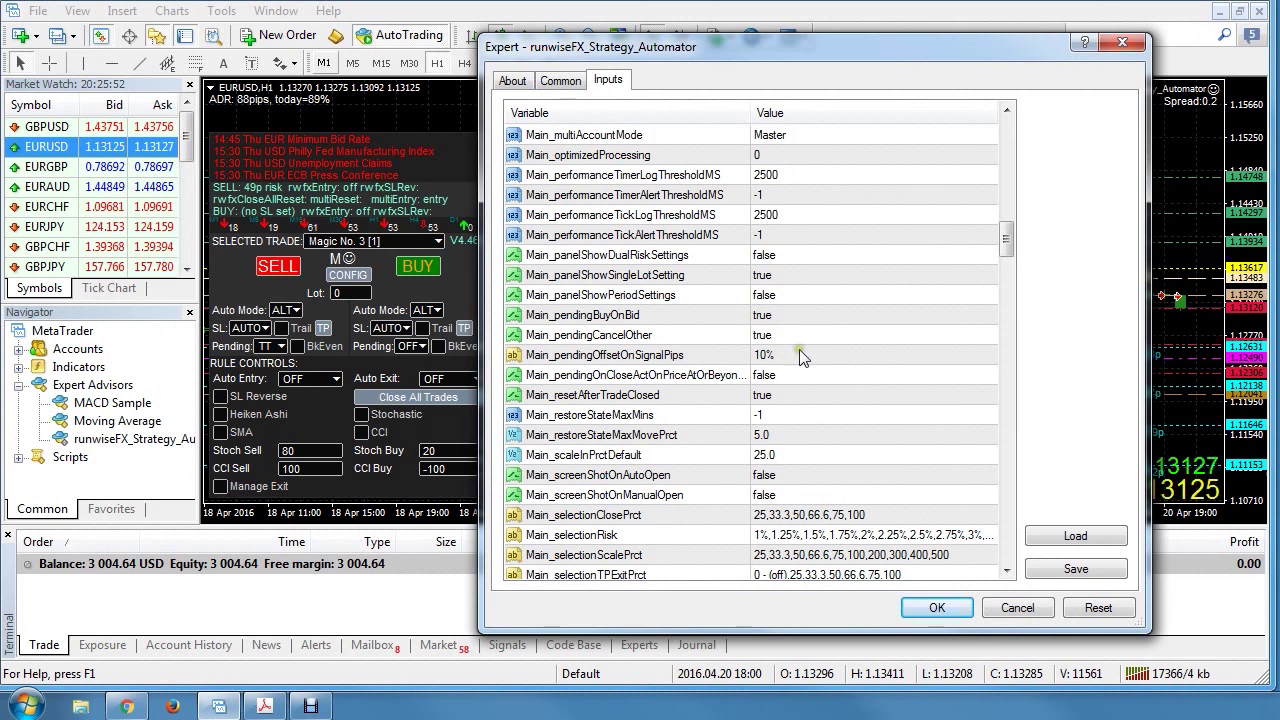
{"action": "left_click_drag", "start_coordinate": [1008, 249], "coordinate": [1012, 255]}
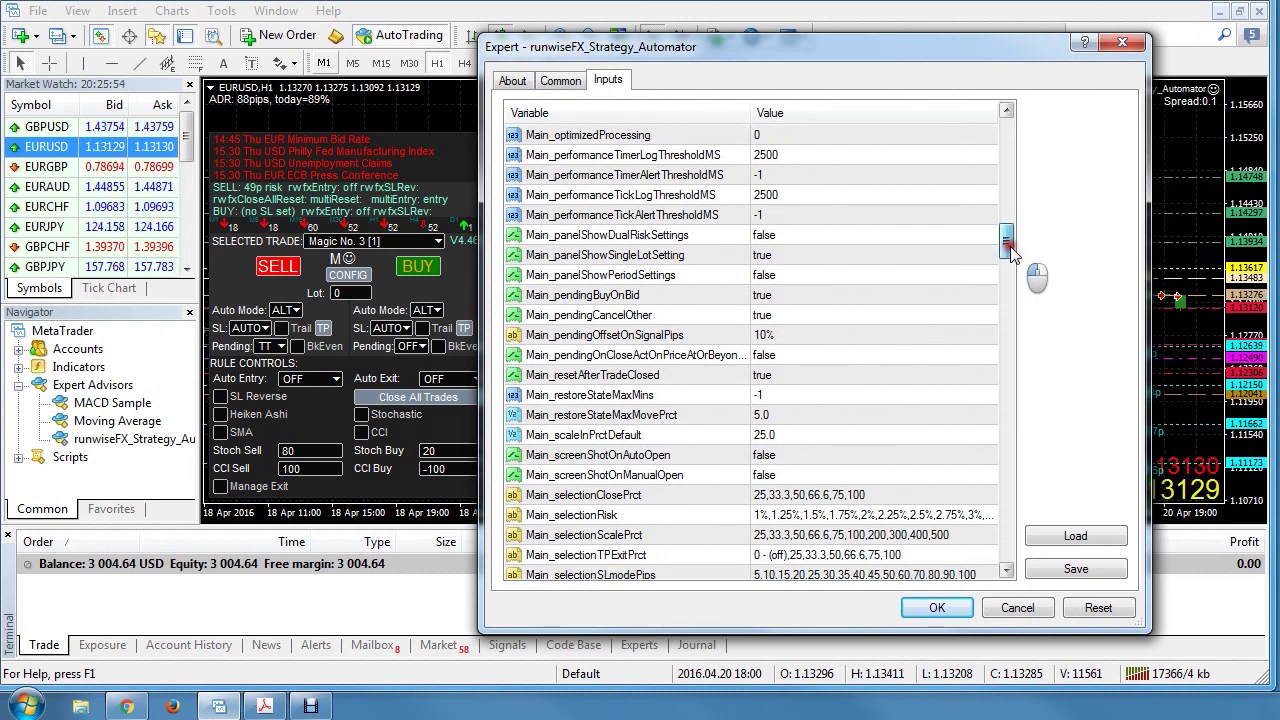
{"action": "scroll", "coordinate": [1008, 245], "scroll_direction": "down", "scroll_amount": 1}
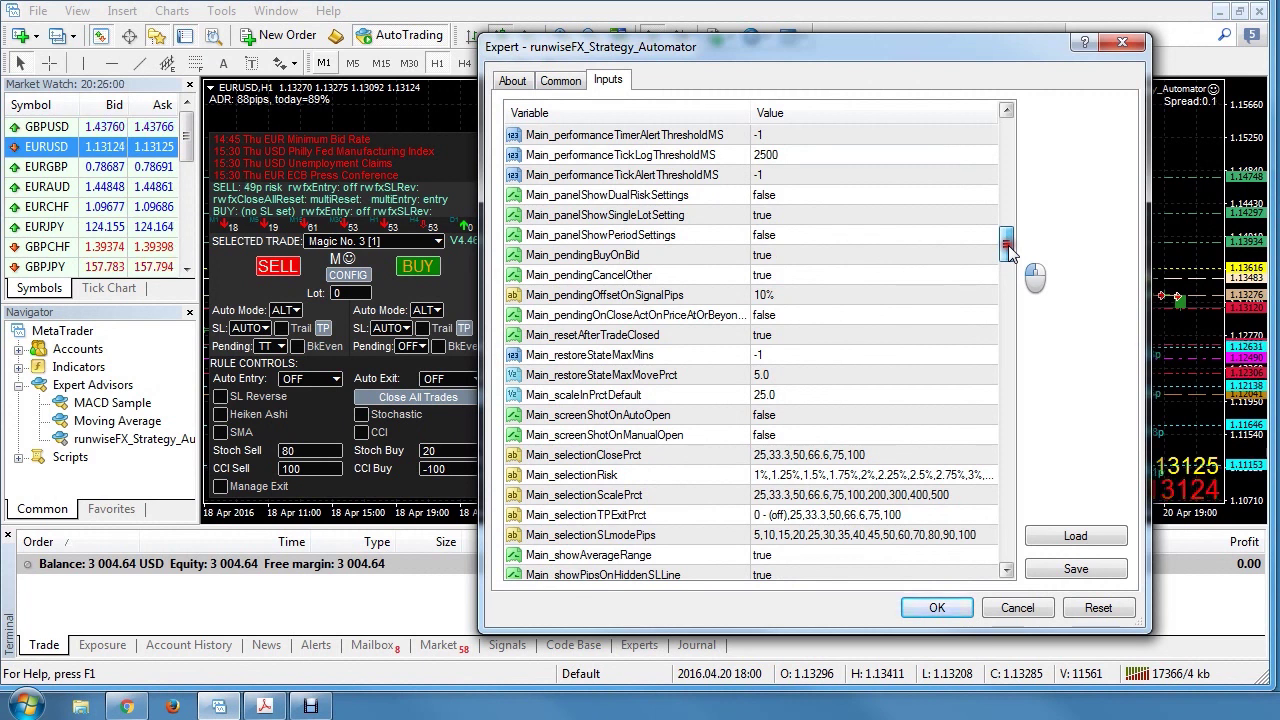
{"action": "left_click_drag", "start_coordinate": [907, 51], "coordinate": [681, 40]}
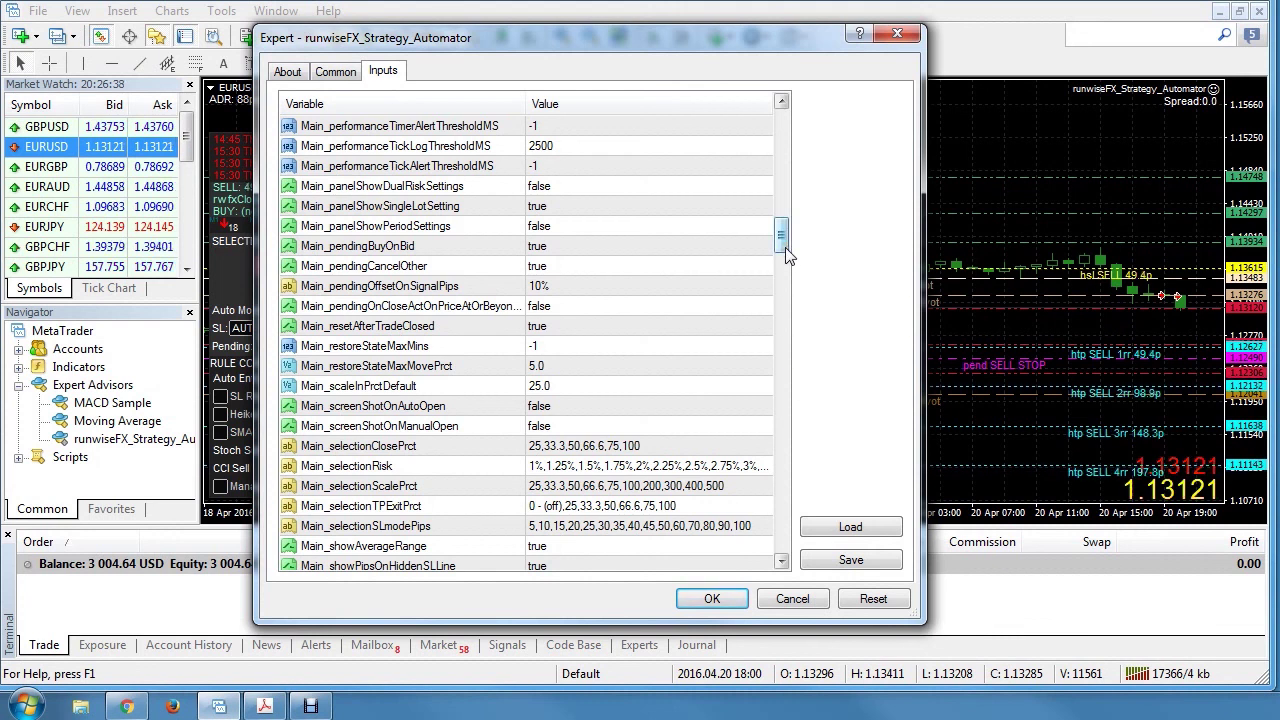
{"action": "left_click_drag", "start_coordinate": [783, 252], "coordinate": [785, 252]}
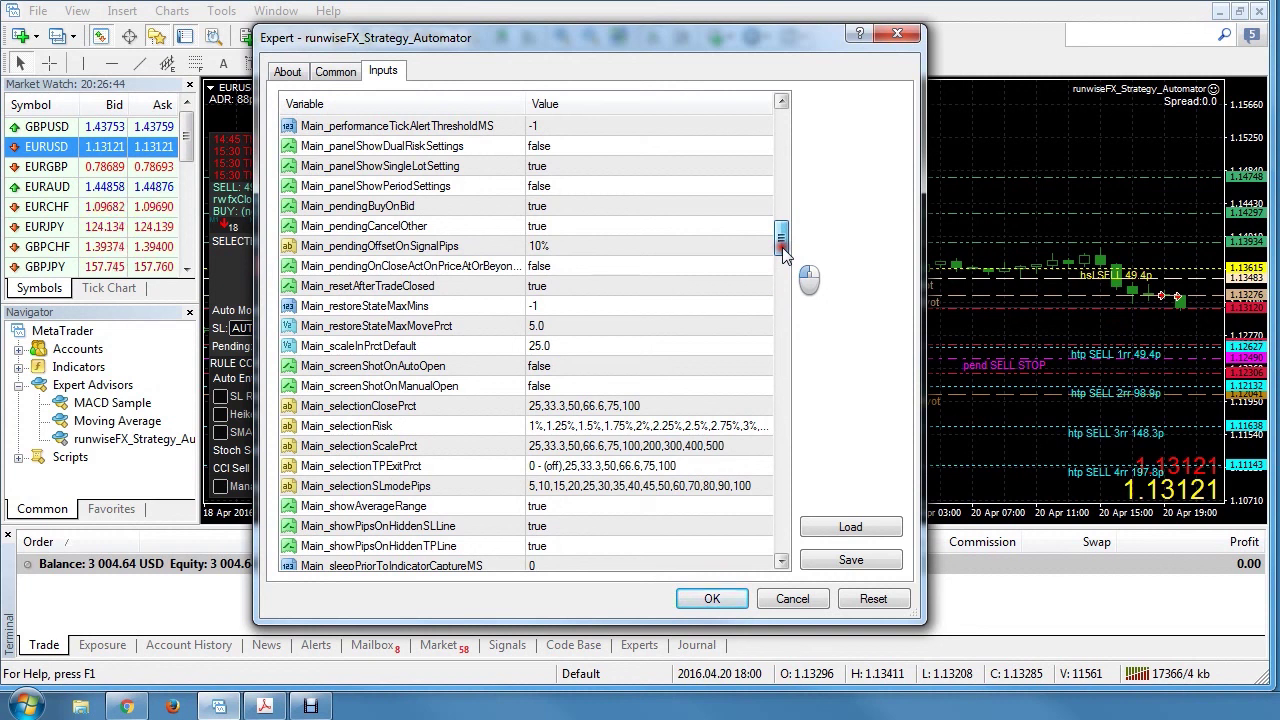
{"action": "left_click_drag", "start_coordinate": [785, 255], "coordinate": [785, 256]}
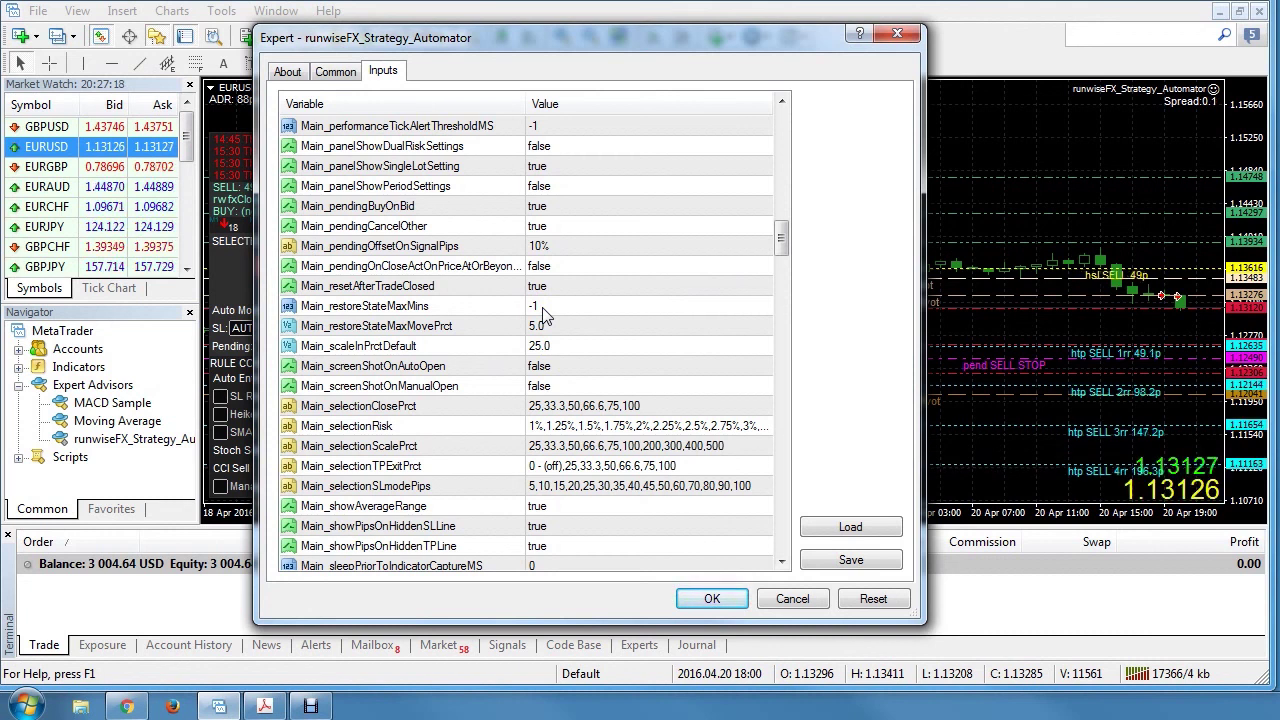
{"action": "double_click", "coordinate": [543, 308]}
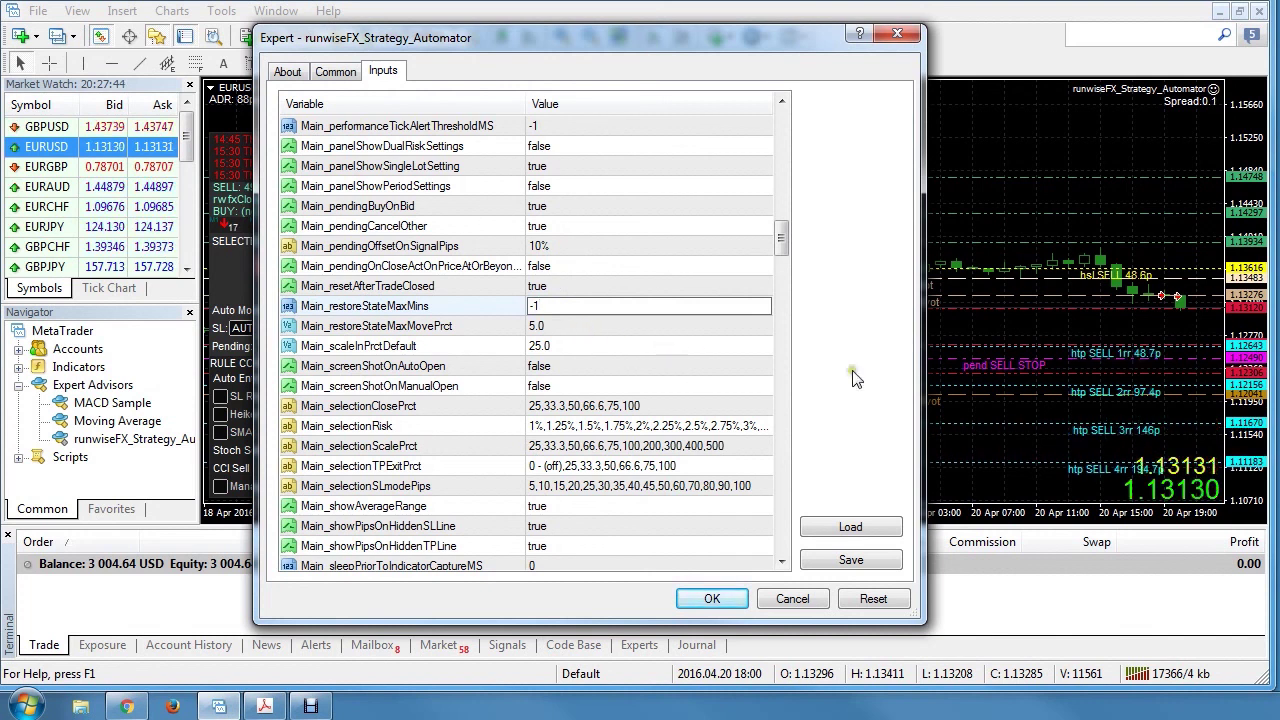
{"action": "left_click", "coordinate": [627, 328]}
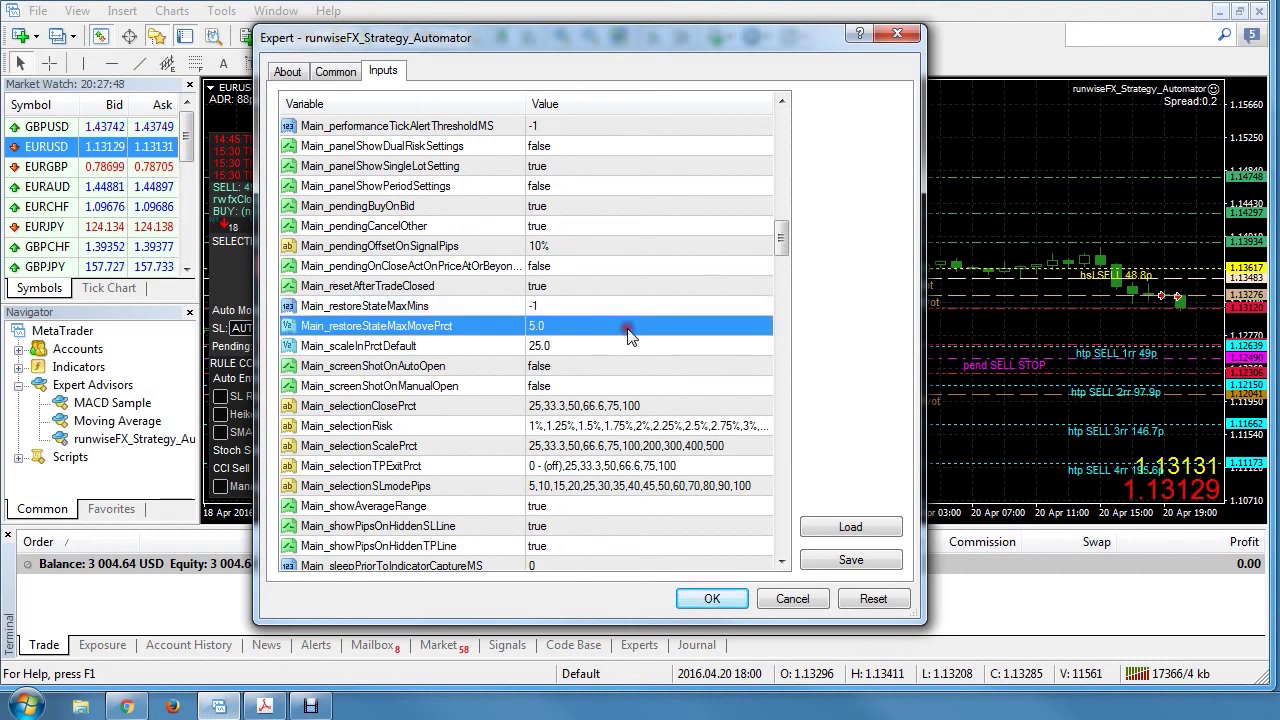
- Review the Main parameters for selection lists, strategy testing, stop loss calculation, timers, take-profit spread and trade order comment
{"action": "left_click_drag", "start_coordinate": [782, 234], "coordinate": [782, 248]}
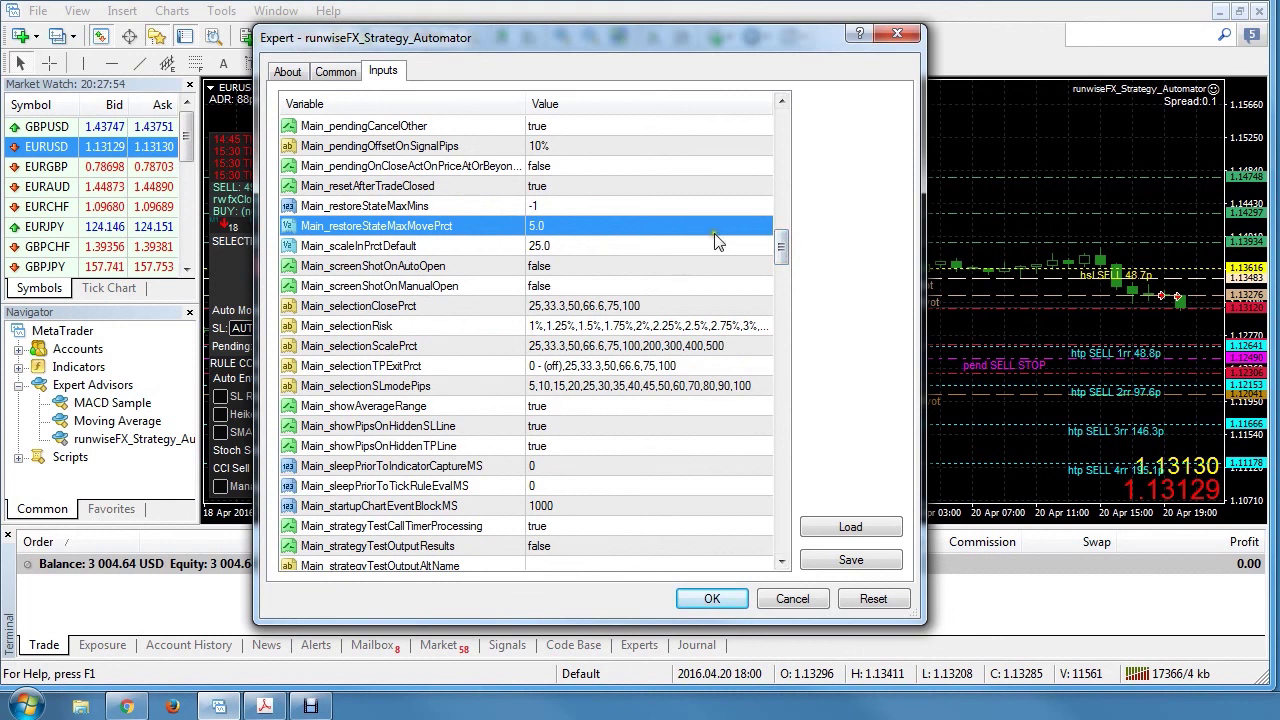
{"action": "left_click_drag", "start_coordinate": [781, 246], "coordinate": [783, 251]}
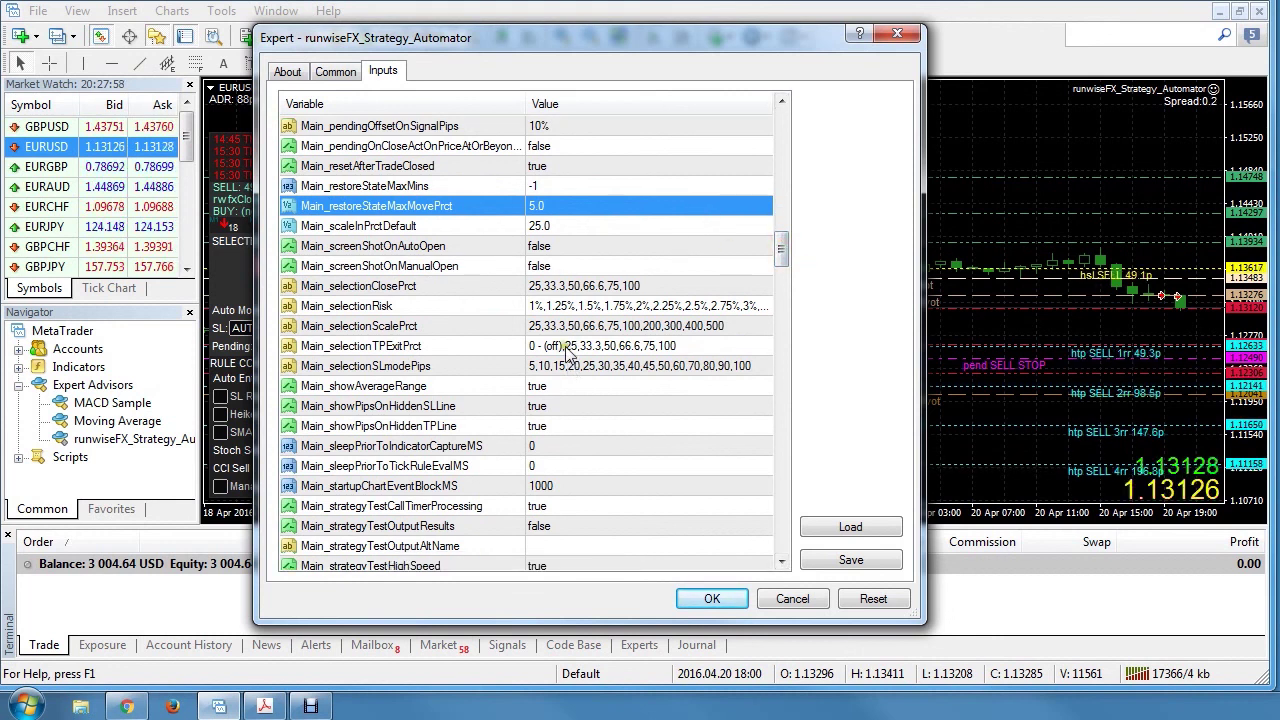
{"action": "left_click", "coordinate": [783, 257]}
{"action": "left_click_drag", "start_coordinate": [783, 257], "coordinate": [777, 271]}
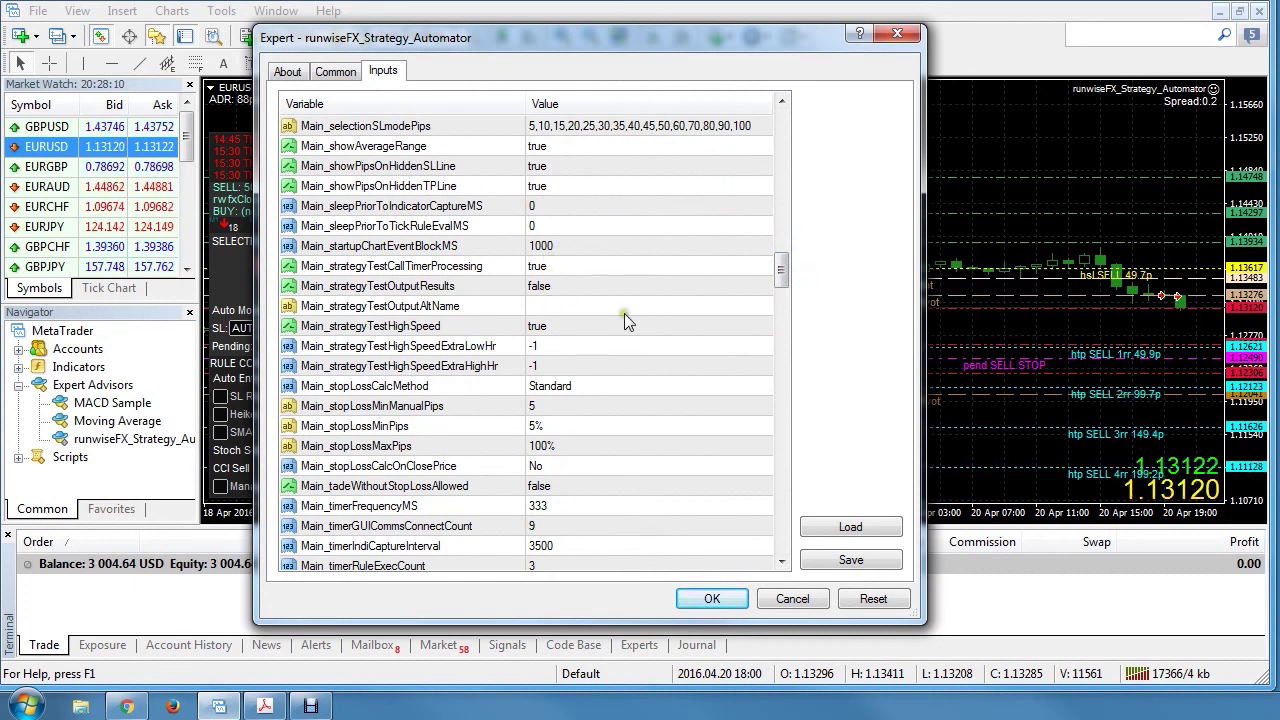
{"action": "left_click", "coordinate": [782, 278]}
{"action": "left_click_drag", "start_coordinate": [782, 278], "coordinate": [778, 292]}
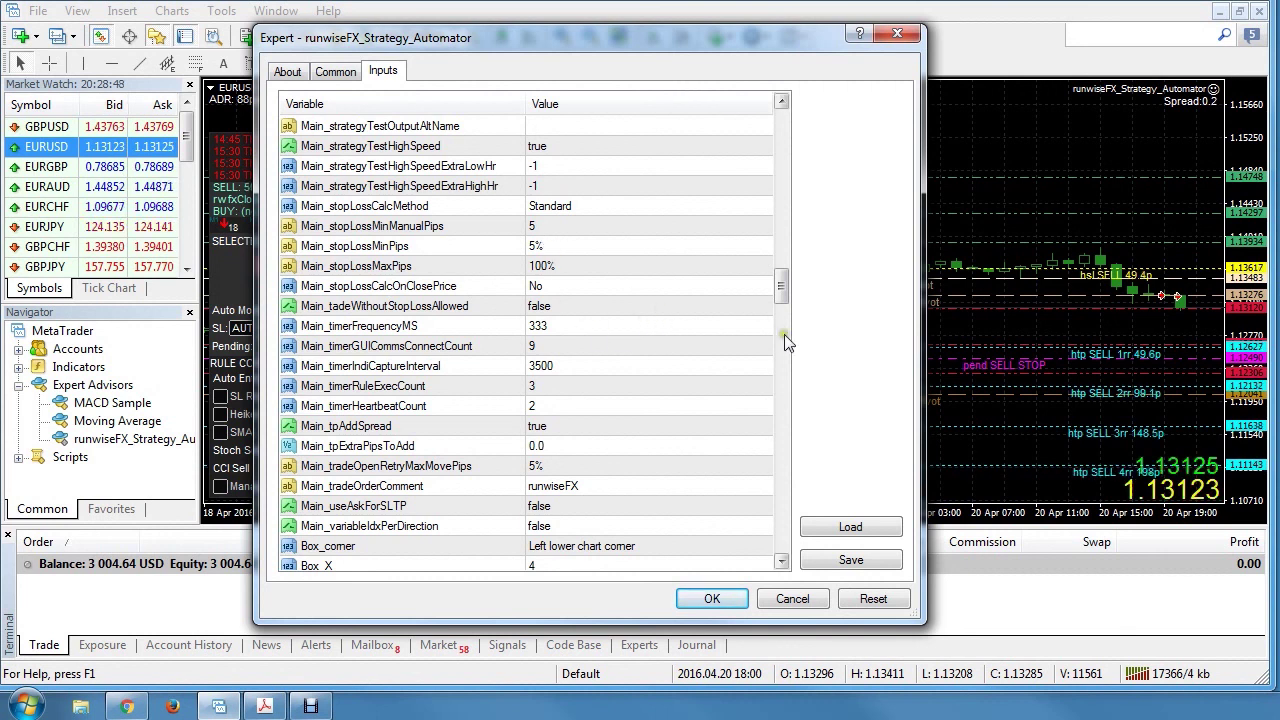
{"action": "scroll", "coordinate": [780, 295], "scroll_direction": "down", "scroll_amount": 1}
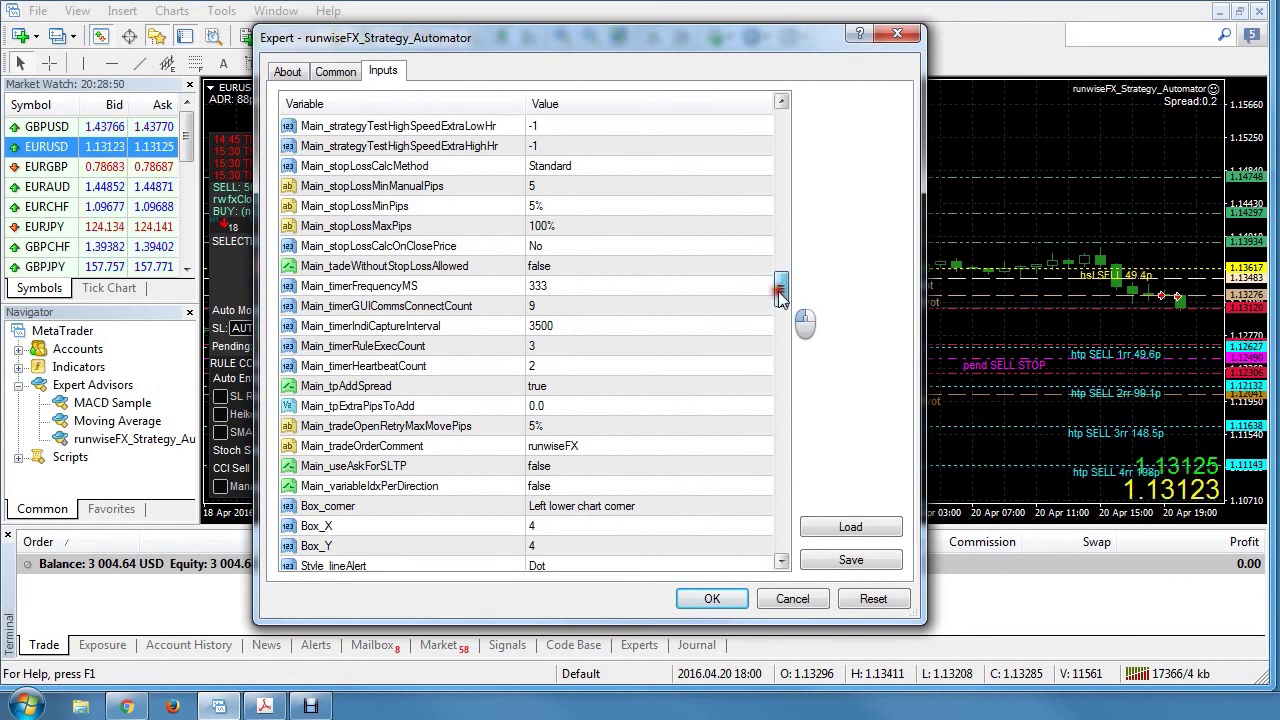
{"action": "scroll", "coordinate": [780, 295], "scroll_direction": "up", "scroll_amount": 1}
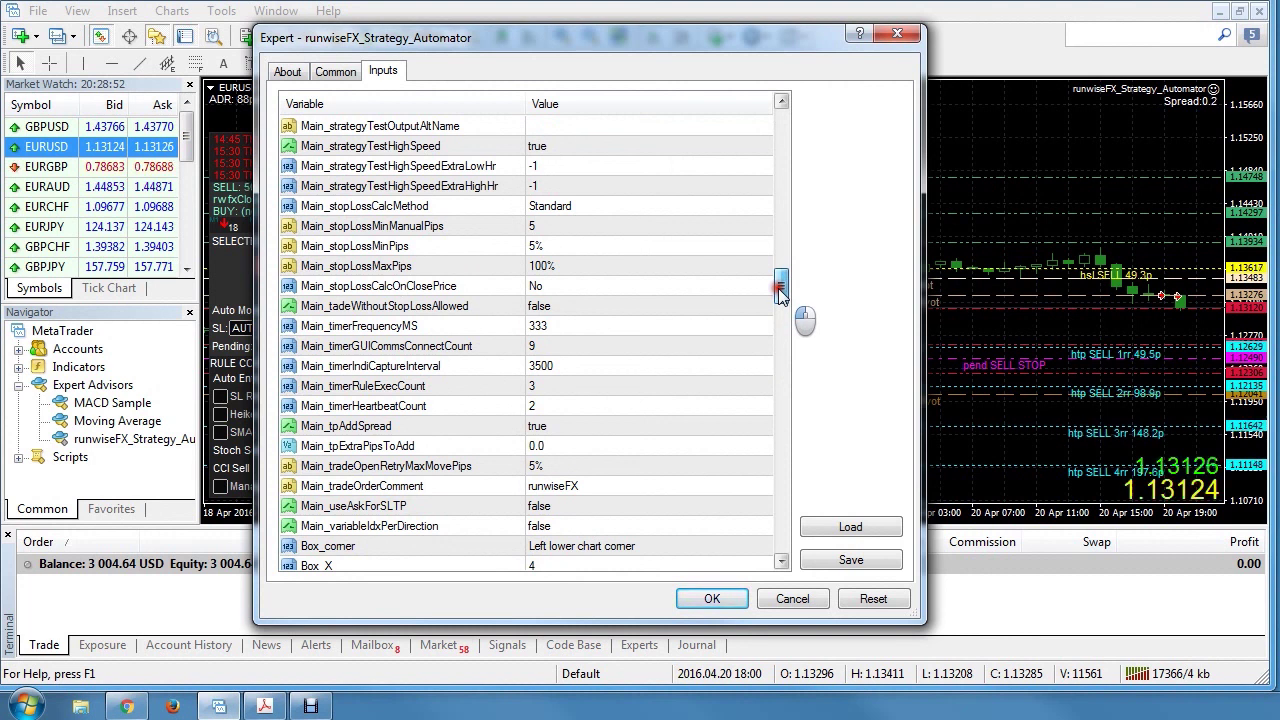
{"action": "scroll", "coordinate": [780, 295], "scroll_direction": "down", "scroll_amount": 1}
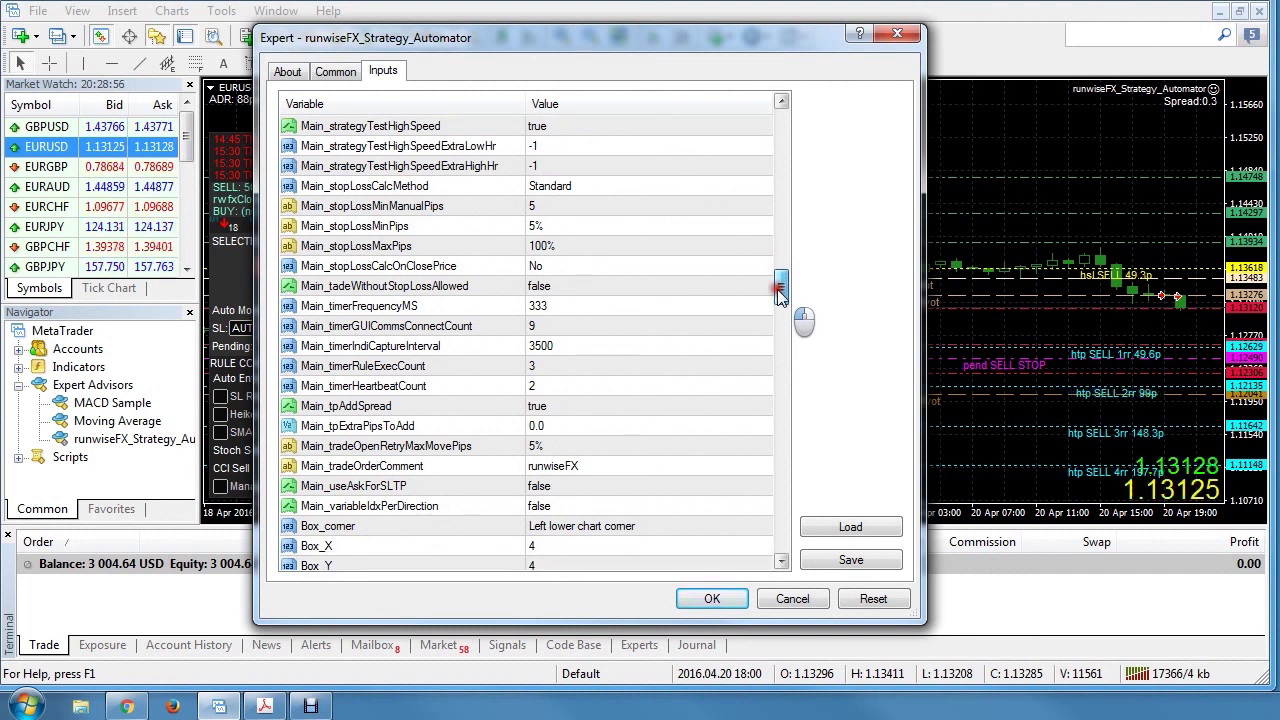
{"action": "left_click_drag", "start_coordinate": [780, 290], "coordinate": [778, 300]}
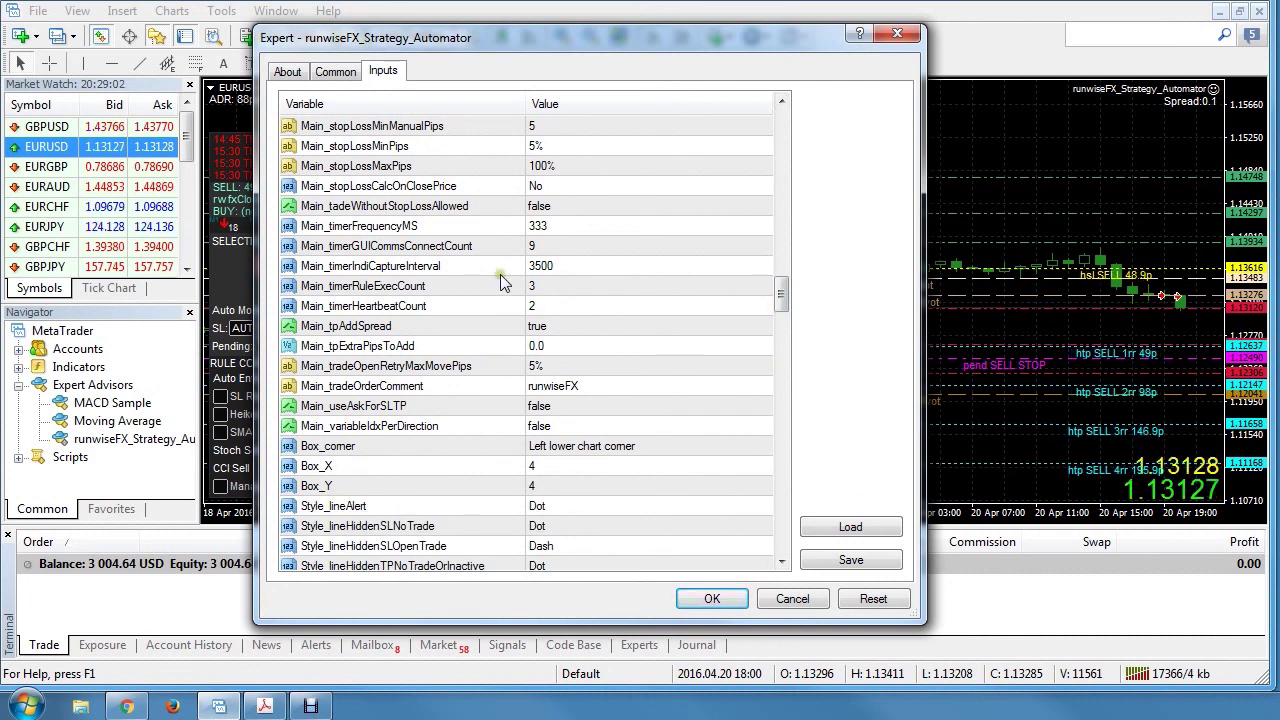
- Review the expert's Color and Gen parameters for price display, alerts, GUI fonts and scale, screenshots and spread warnings
{"action": "left_click_drag", "start_coordinate": [780, 299], "coordinate": [780, 372]}
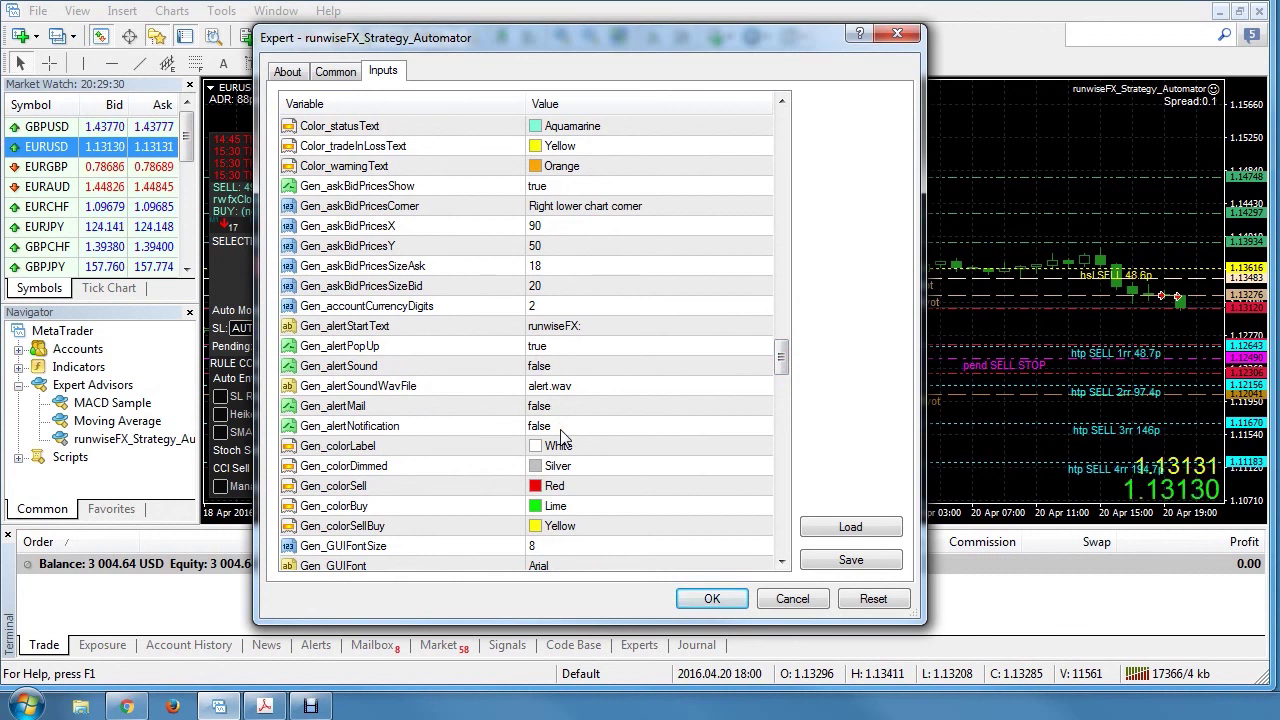
{"action": "left_click_drag", "start_coordinate": [780, 380], "coordinate": [781, 404]}
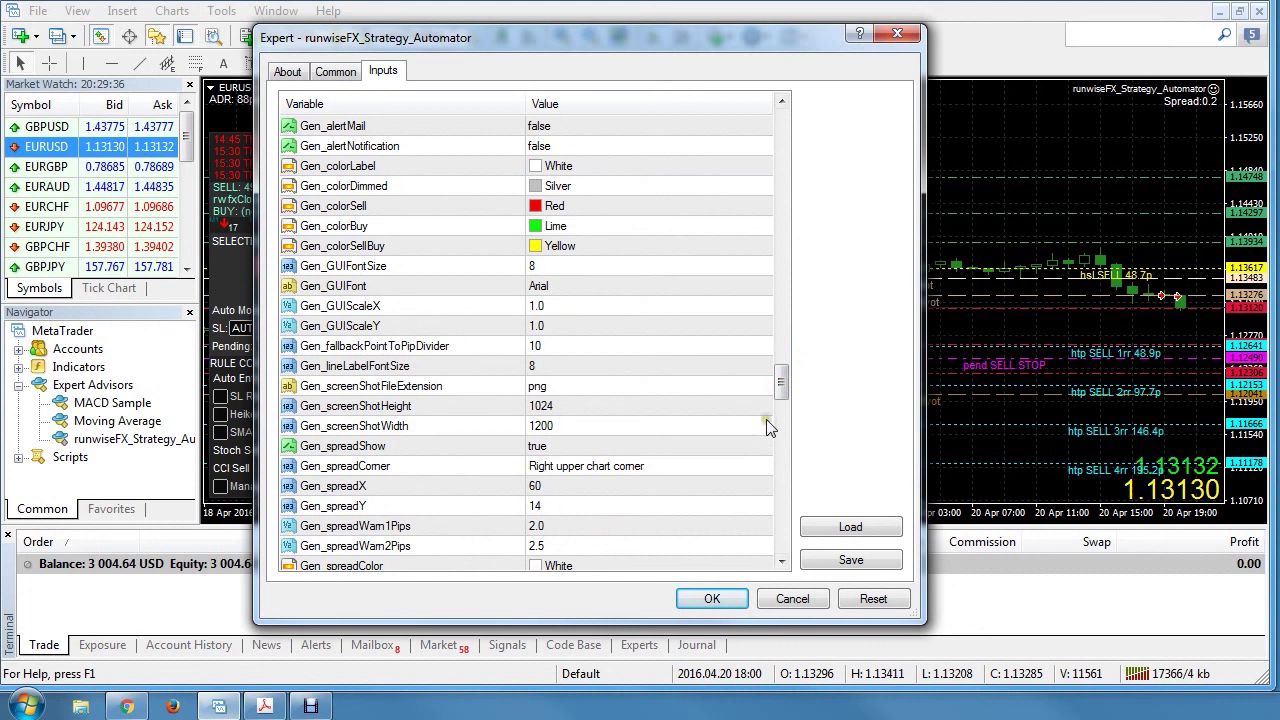
{"action": "scroll", "coordinate": [781, 392], "scroll_direction": "down", "scroll_amount": 1}
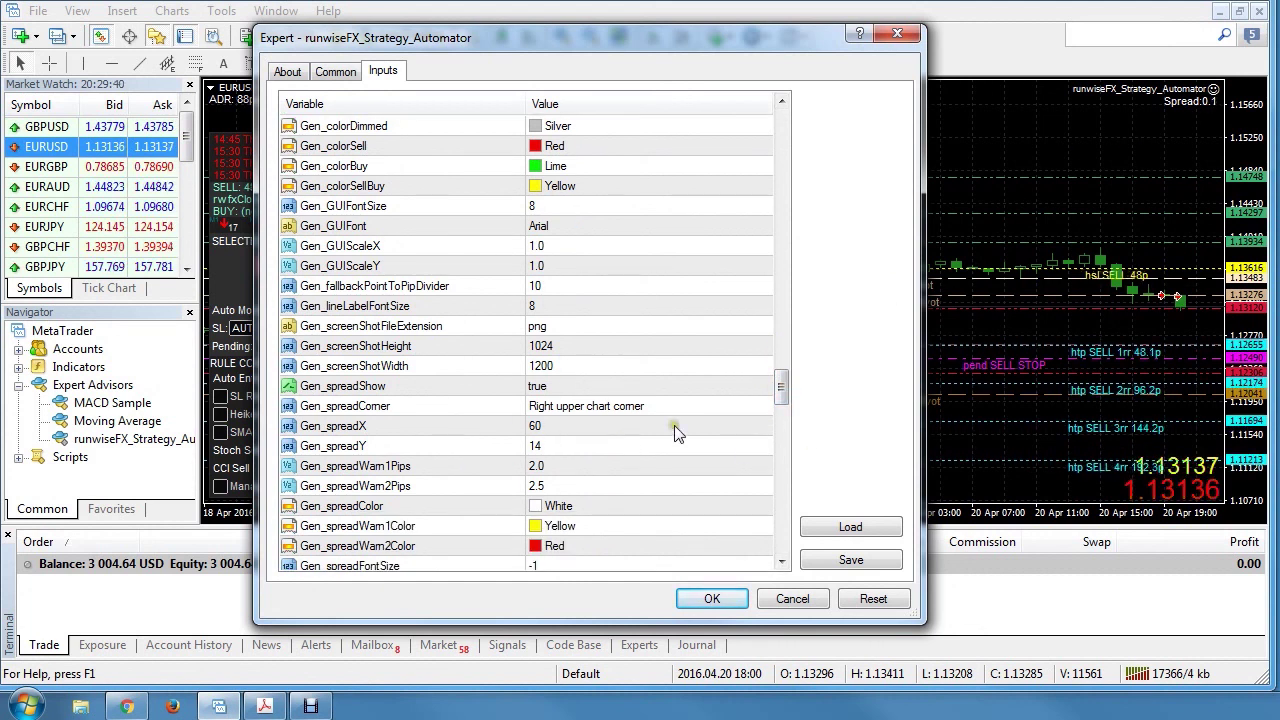
{"action": "scroll", "coordinate": [784, 398], "scroll_direction": "down", "scroll_amount": 4}
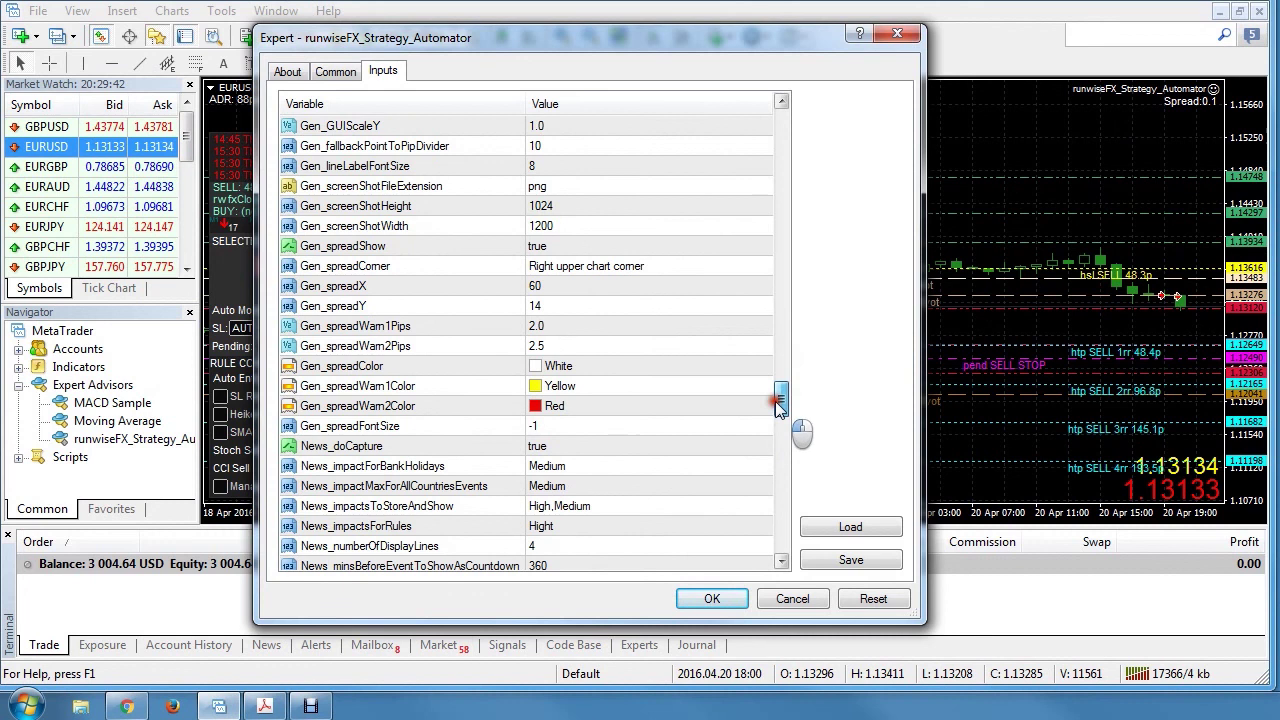
{"action": "left_click_drag", "start_coordinate": [770, 413], "coordinate": [769, 417]}
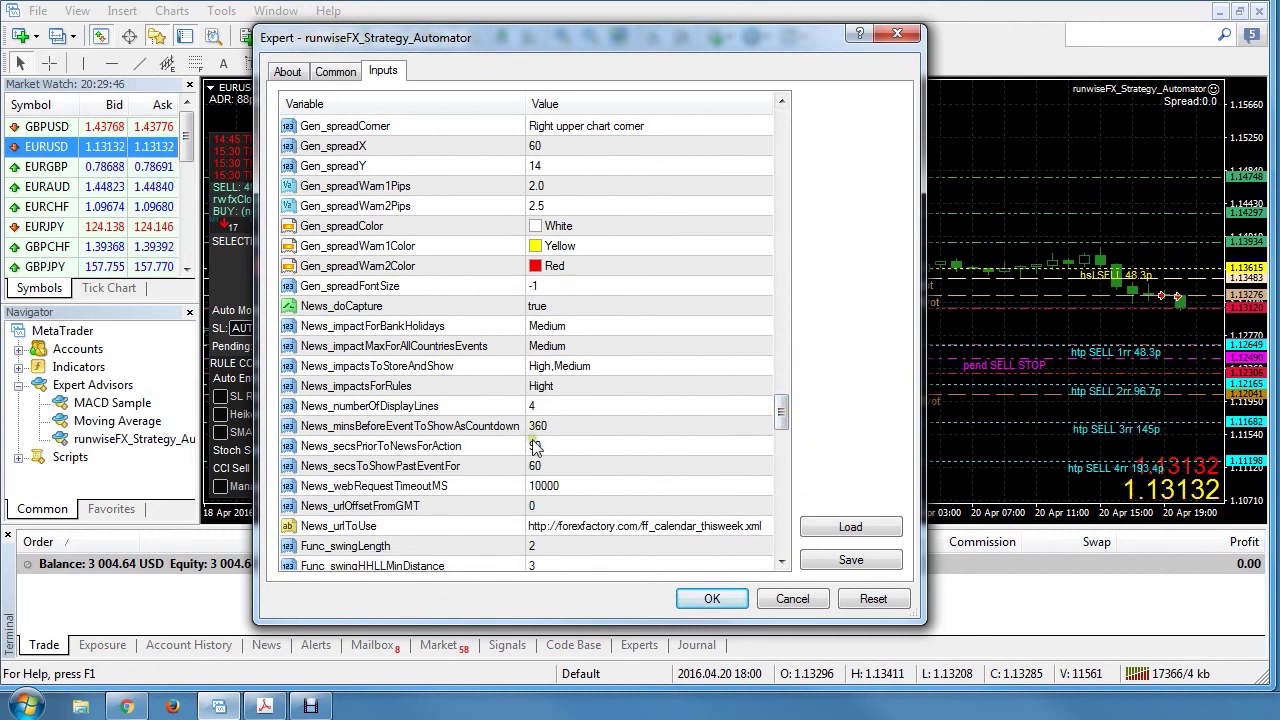
- Compare the News parameters with the chart's news lines, and review the Func, Rules and User_config parameters
{"action": "left_click_drag", "start_coordinate": [590, 42], "coordinate": [730, 64]}
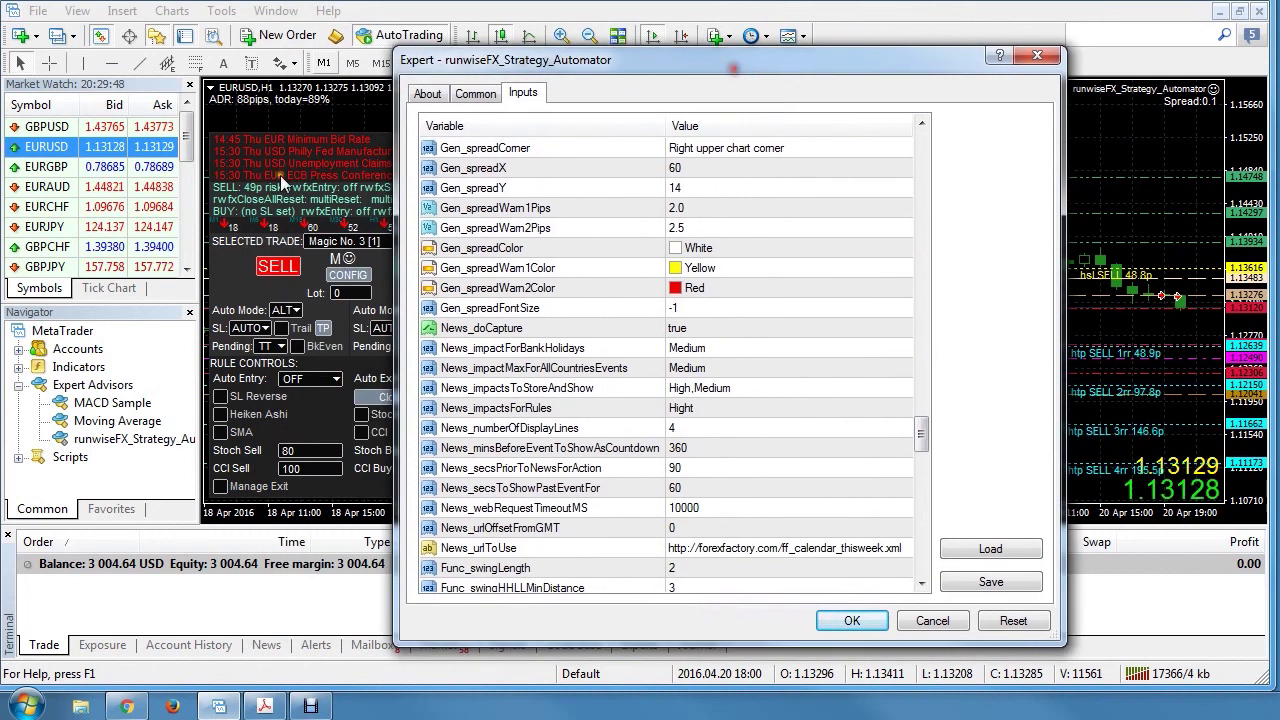
{"action": "left_click_drag", "start_coordinate": [921, 432], "coordinate": [924, 452]}
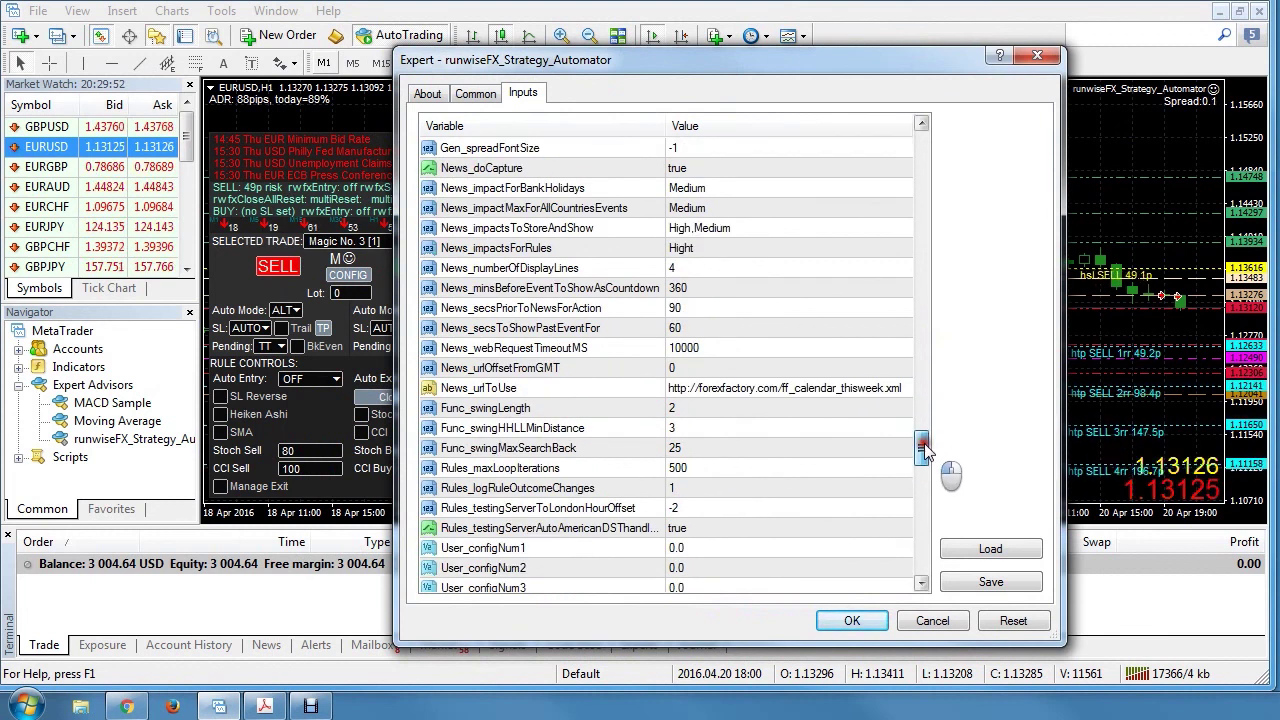
{"action": "left_click_drag", "start_coordinate": [924, 452], "coordinate": [922, 478]}
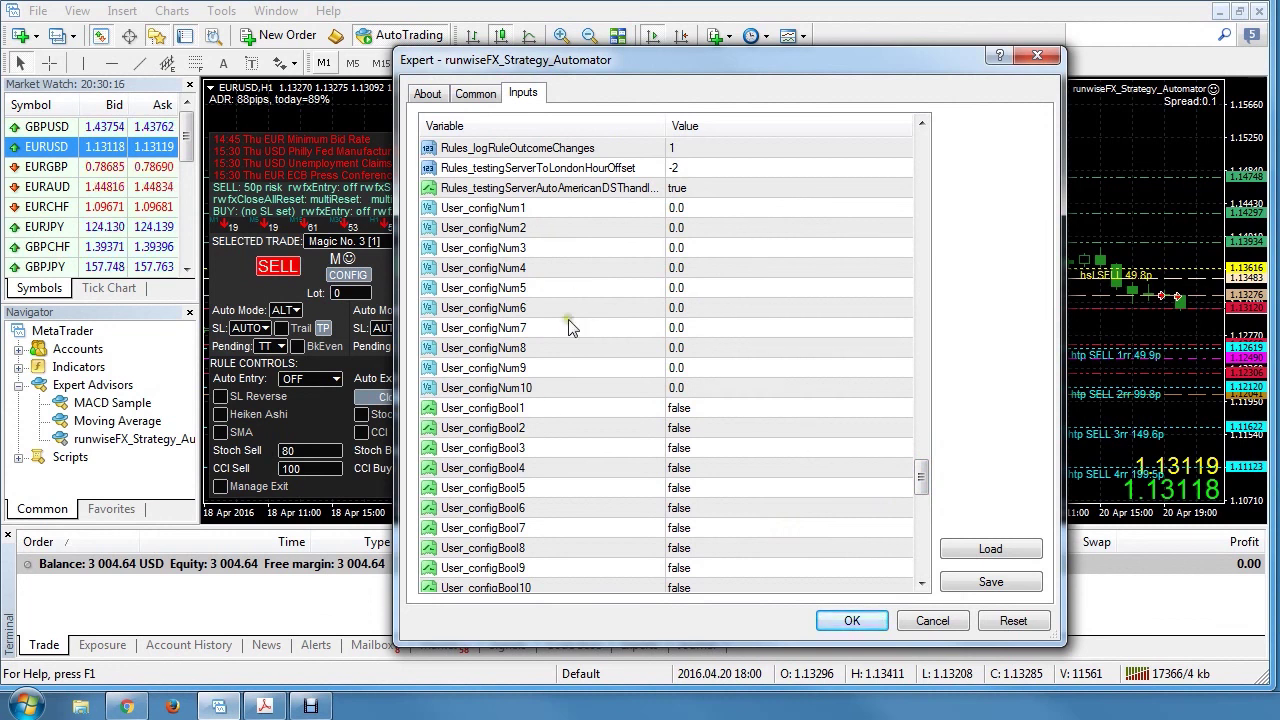
- Review the Block, RWFX, Indi and Comms_GUI parameters through to the end of the inputs list, keeping the chart's pivot lines in view
{"action": "left_click_drag", "start_coordinate": [921, 479], "coordinate": [916, 525]}
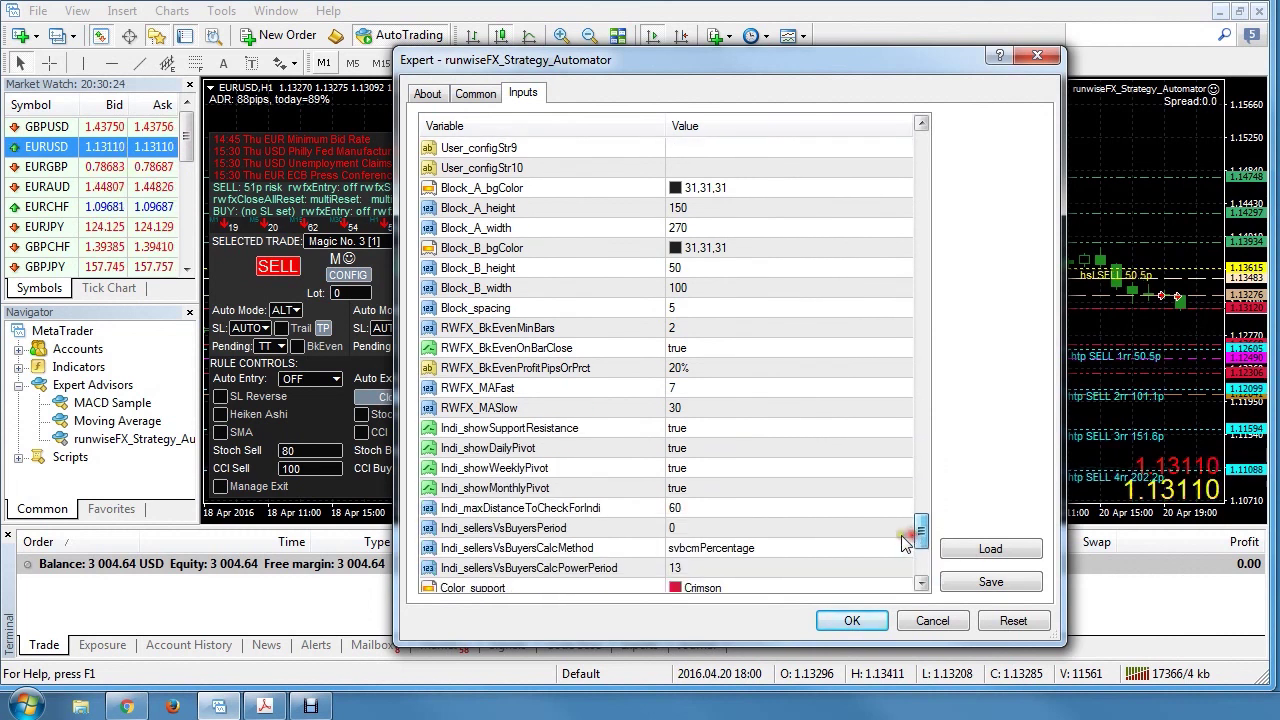
{"action": "left_click_drag", "start_coordinate": [710, 60], "coordinate": [553, 57]}
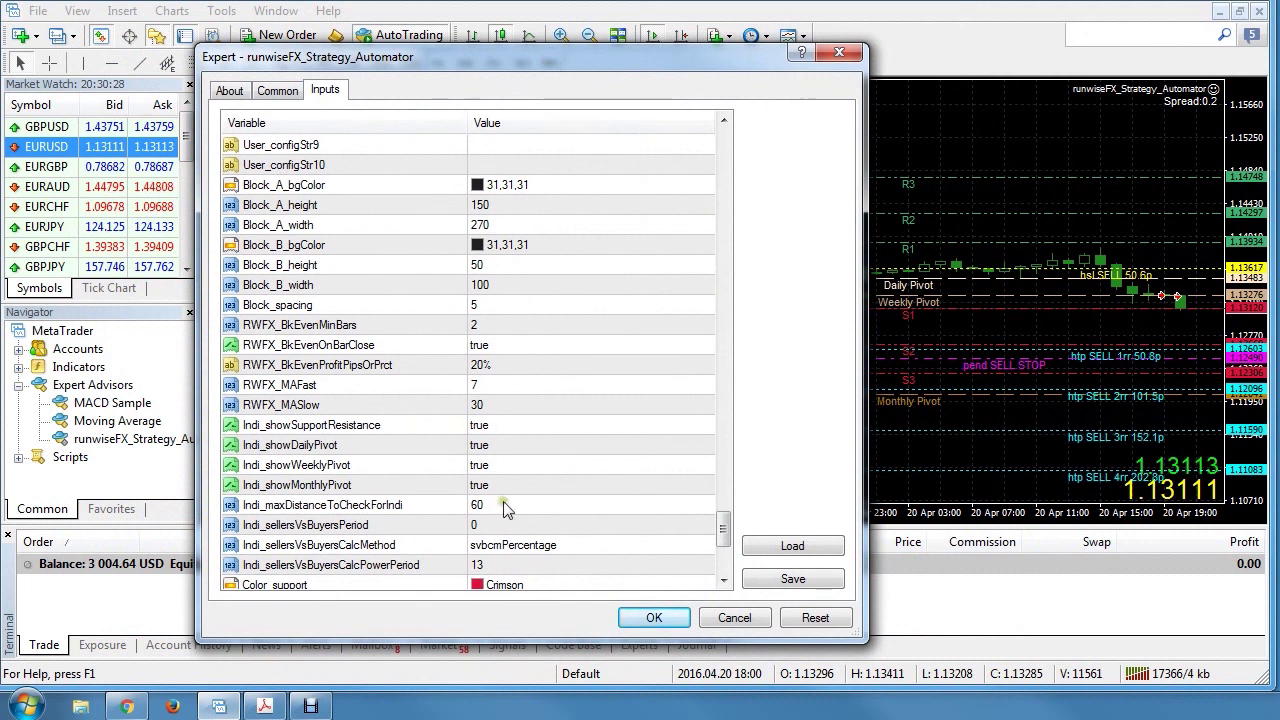
{"action": "left_click_drag", "start_coordinate": [724, 541], "coordinate": [722, 566]}
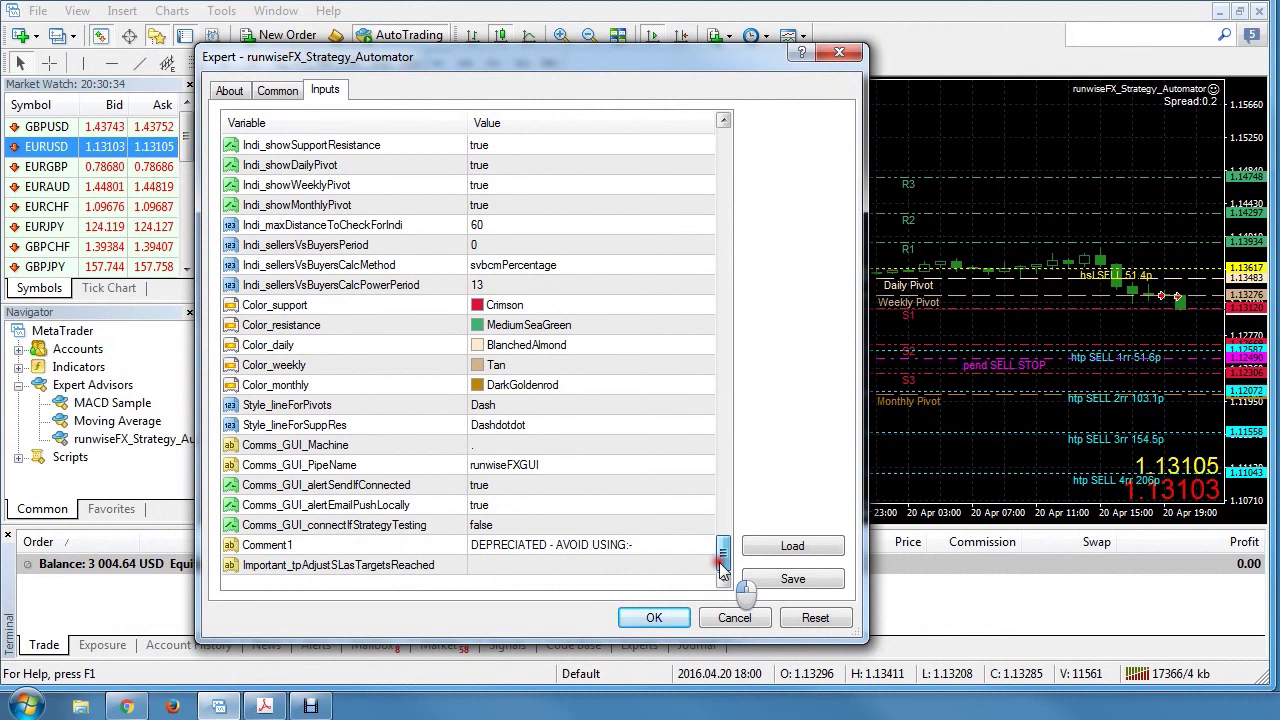
- Revisit the Main panel display and restore-state parameters alongside the chart panel, and leave the expert's inputs without applying changes
{"action": "left_click_drag", "start_coordinate": [722, 566], "coordinate": [737, 266]}
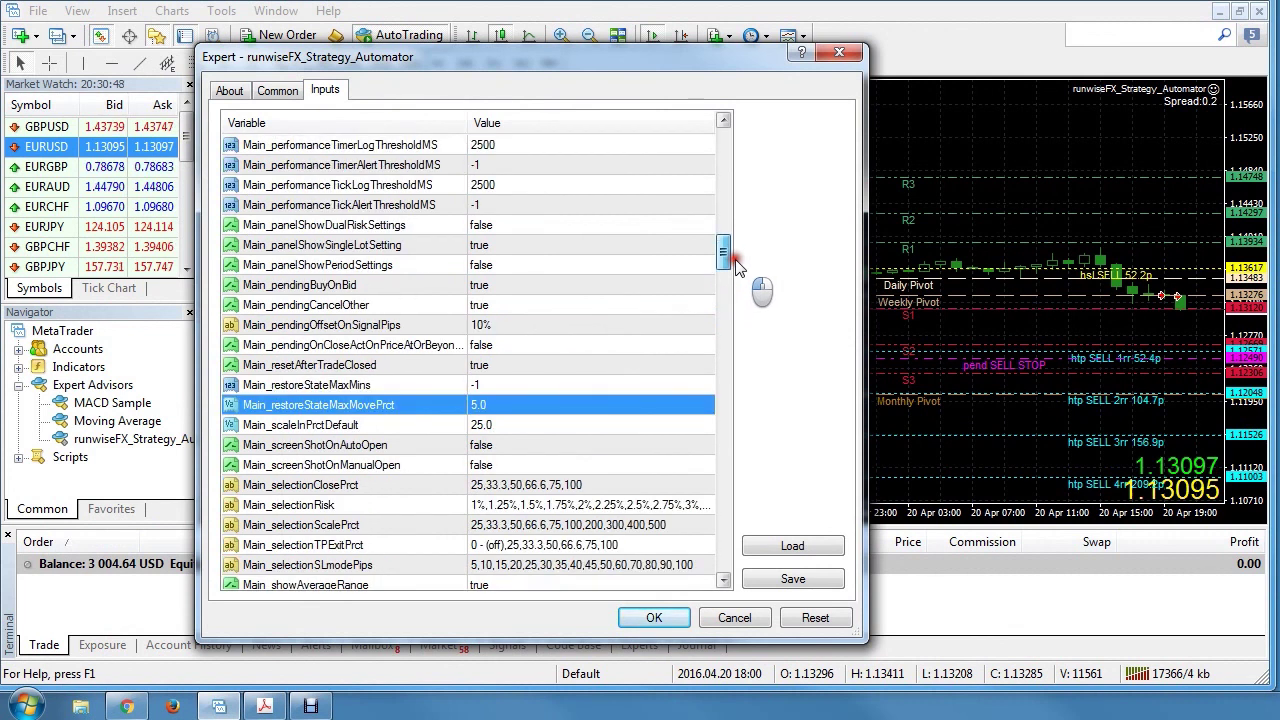
{"action": "left_click_drag", "start_coordinate": [588, 60], "coordinate": [903, 45]}
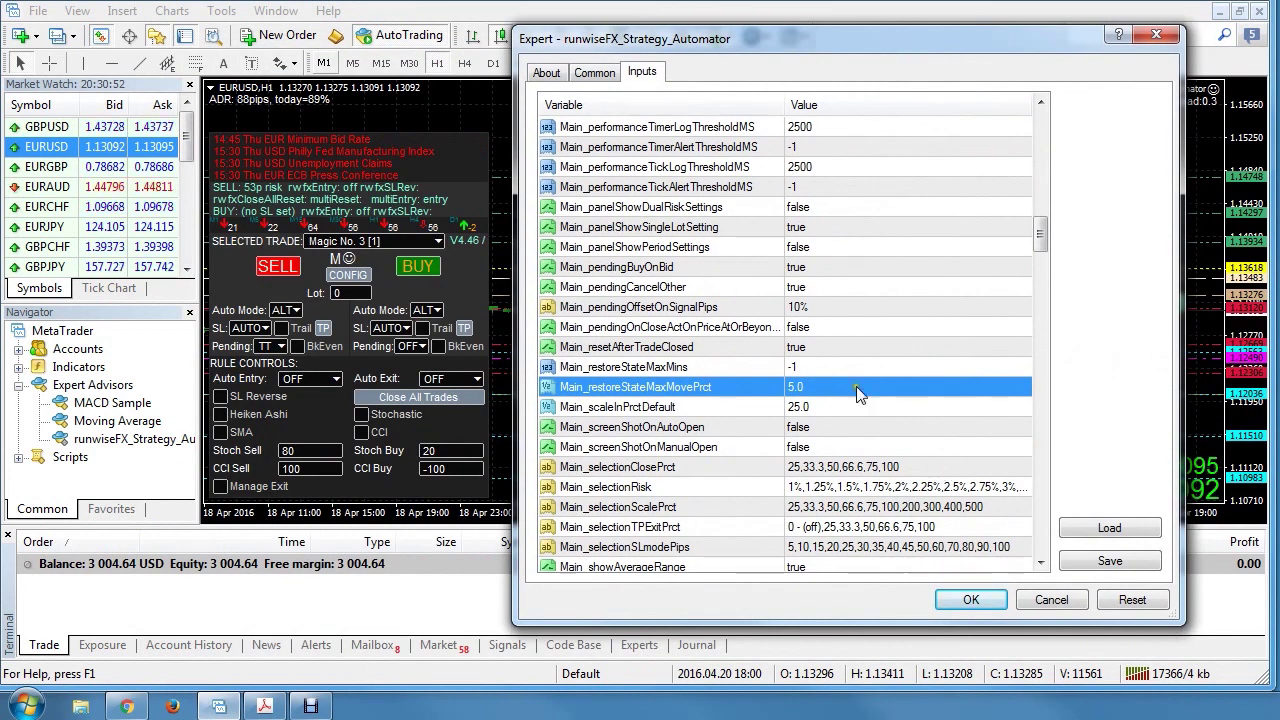
{"action": "left_click", "coordinate": [1052, 600]}
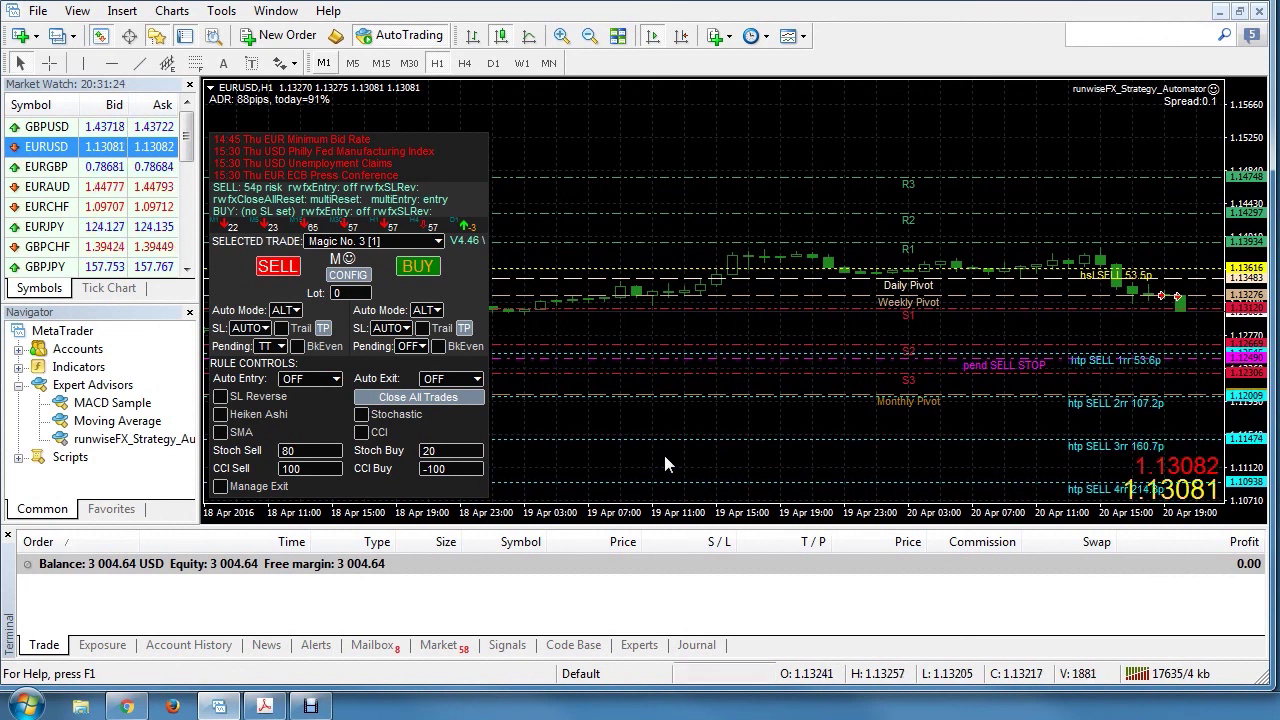
- Open the terminal's data folder, examine the runwiseFX settings, log, rules and news files in MQL4\Files, and minimize the folder window
{"action": "left_click", "coordinate": [37, 11]}
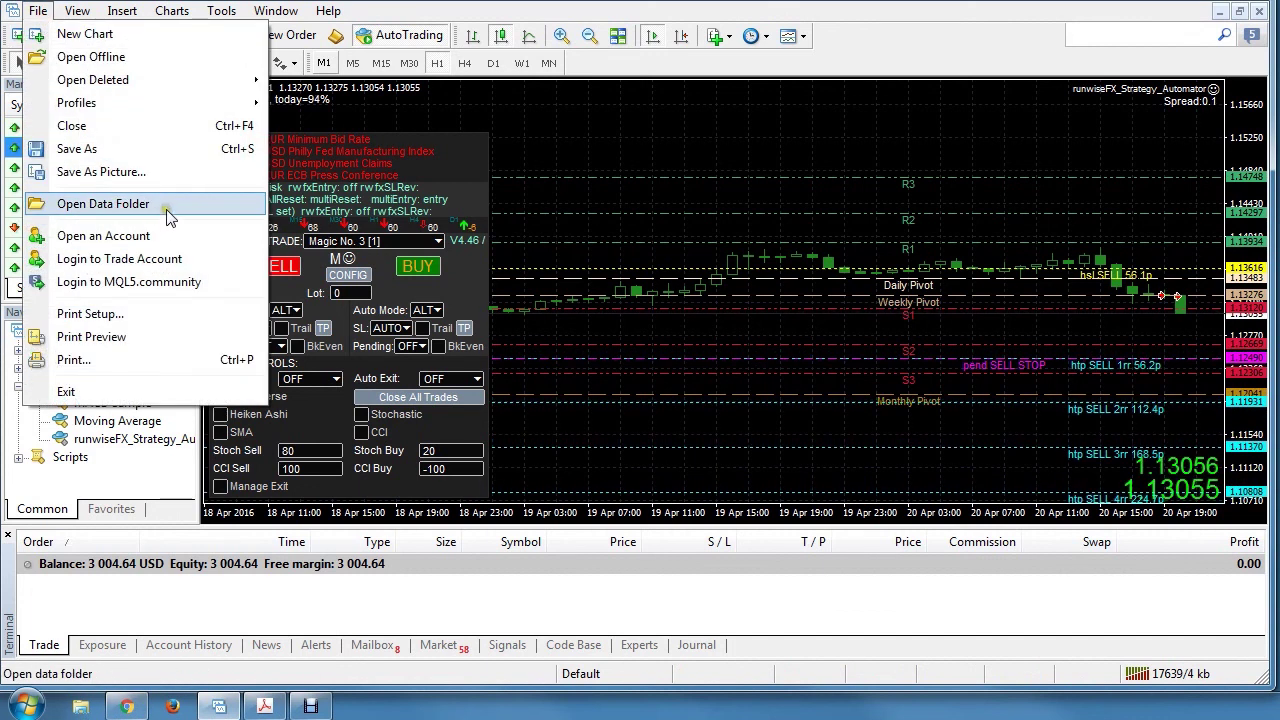
{"action": "left_click", "coordinate": [103, 204]}
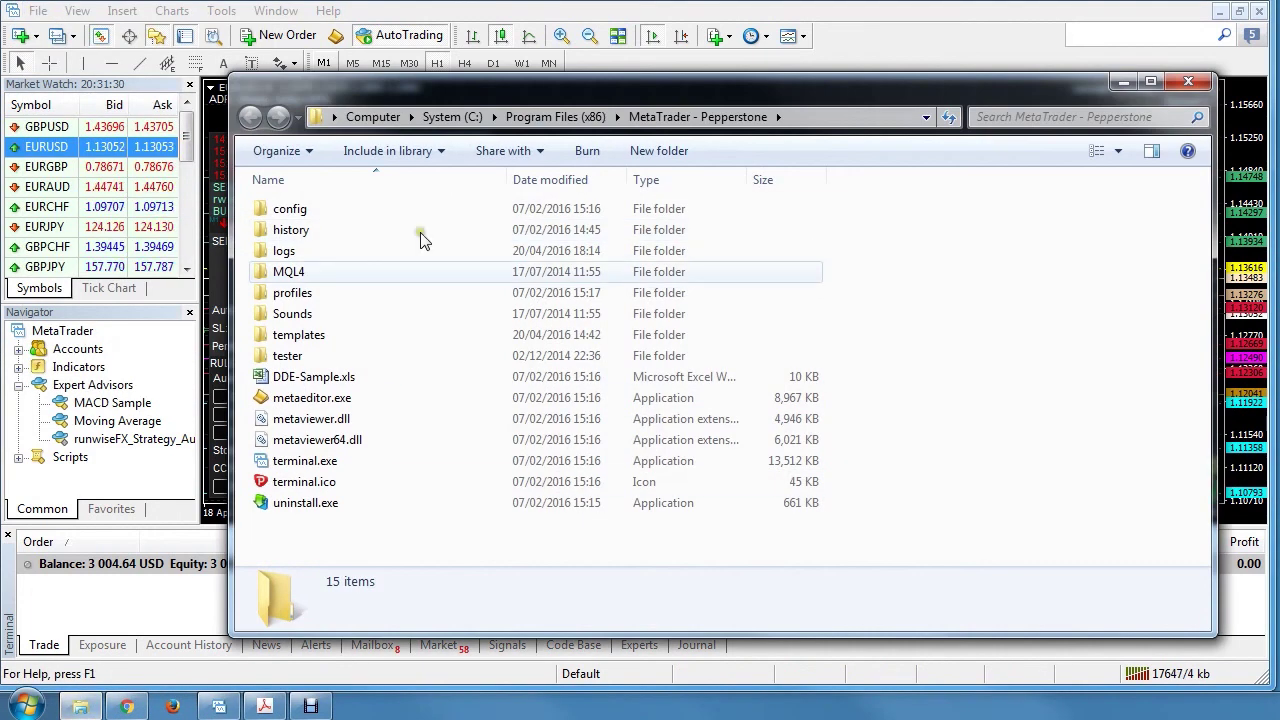
{"action": "double_click", "coordinate": [305, 274]}
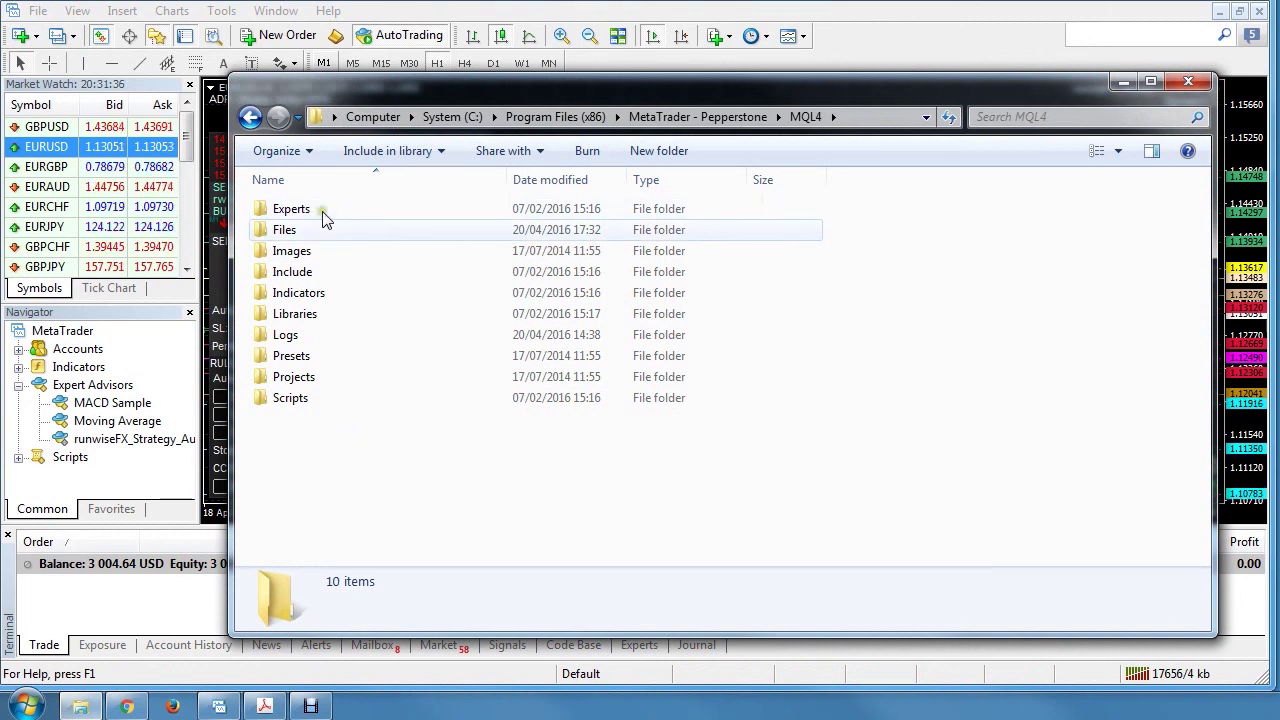
{"action": "double_click", "coordinate": [314, 231]}
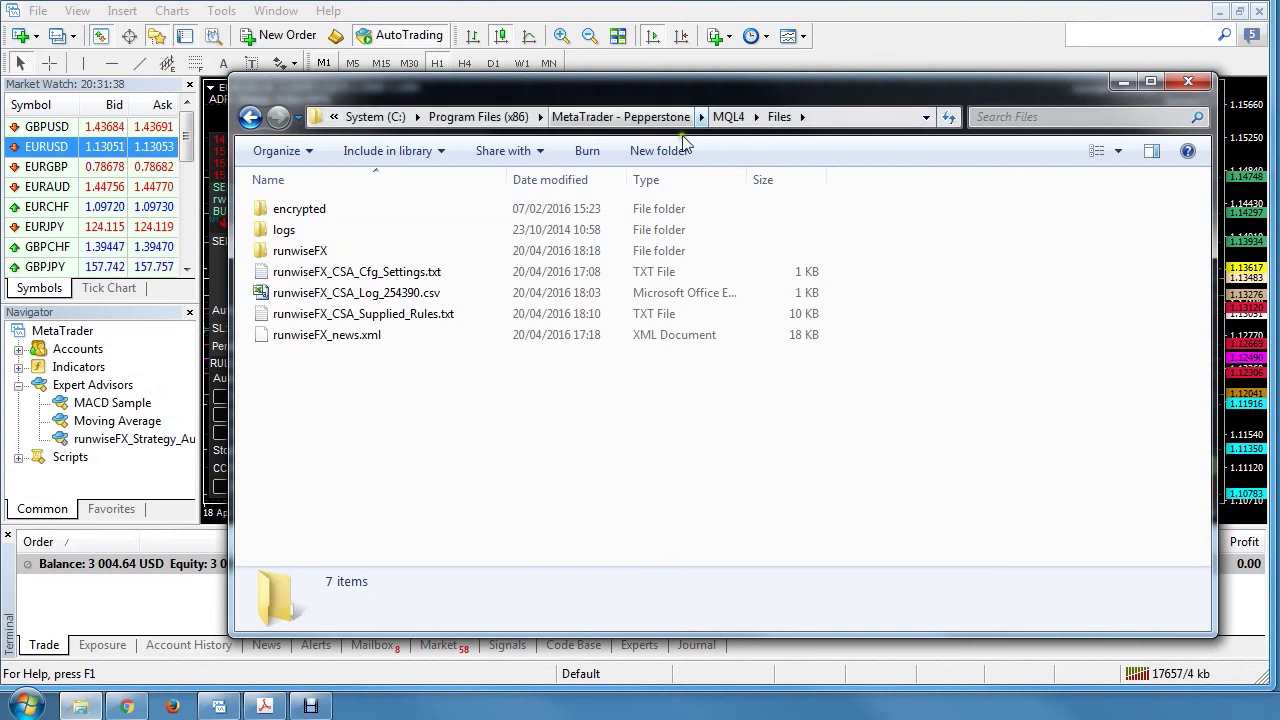
{"action": "left_click_drag", "start_coordinate": [727, 96], "coordinate": [757, 67]}
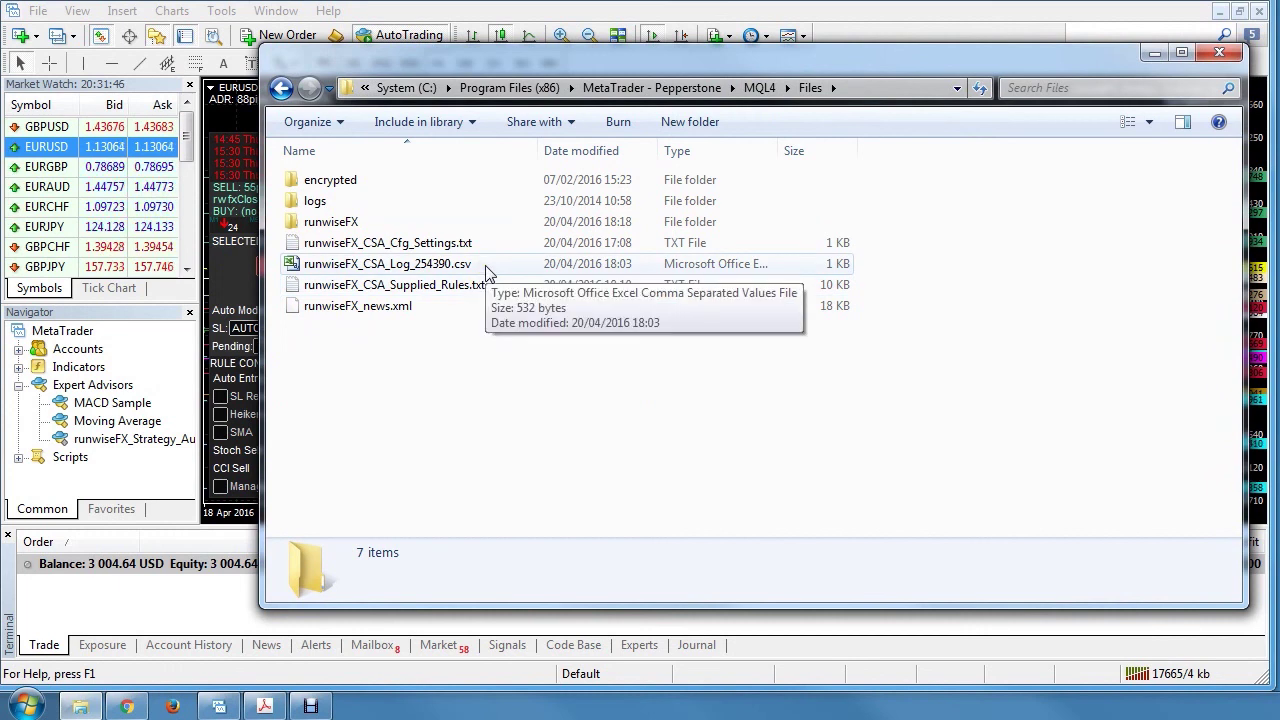
{"action": "left_click", "coordinate": [1153, 54]}
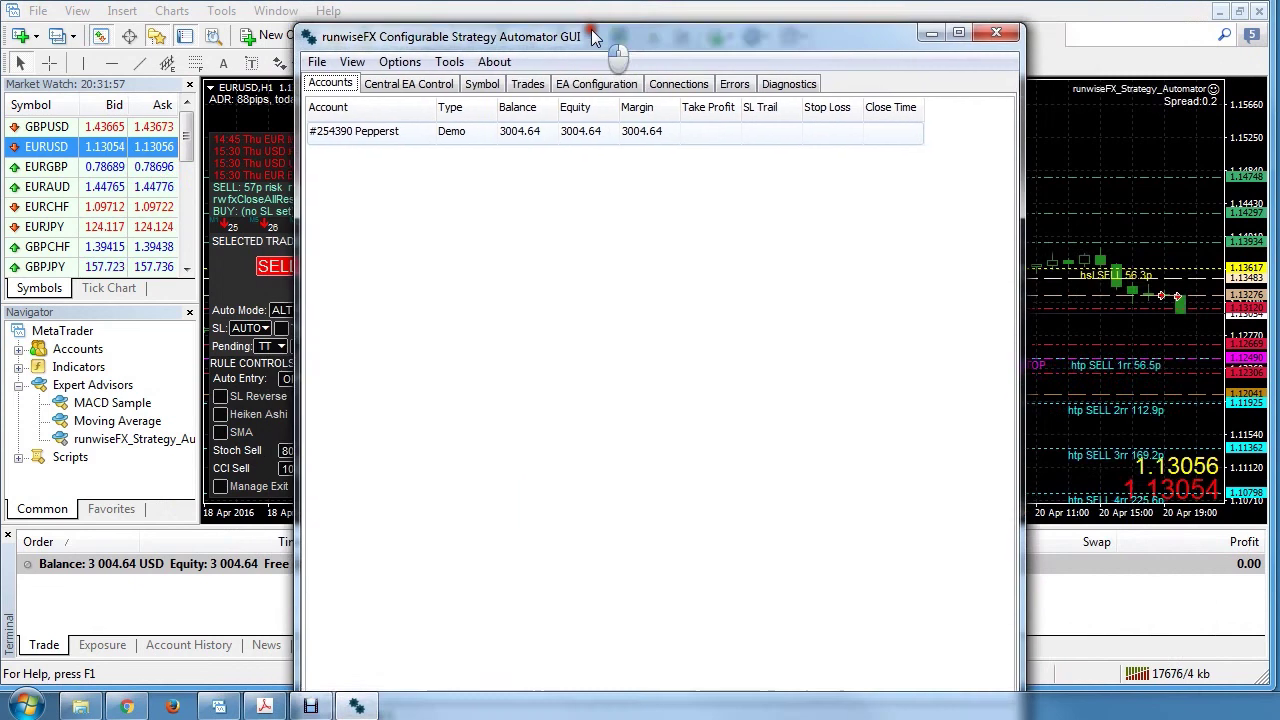
- Examine the account list in the runwiseFX Configurable Strategy Automator GUI beside the chart panel, and close the GUI window
{"action": "left_click_drag", "start_coordinate": [616, 22], "coordinate": [812, 6]}
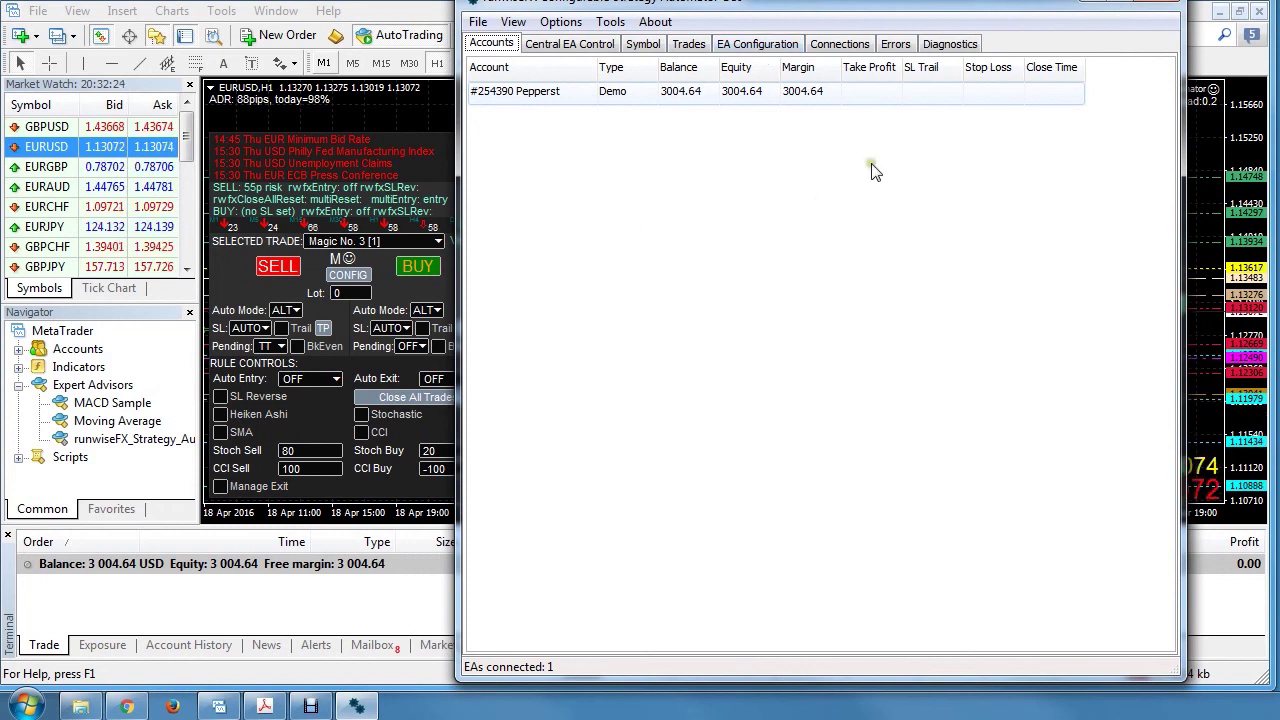
{"action": "left_click", "coordinate": [1160, 8]}
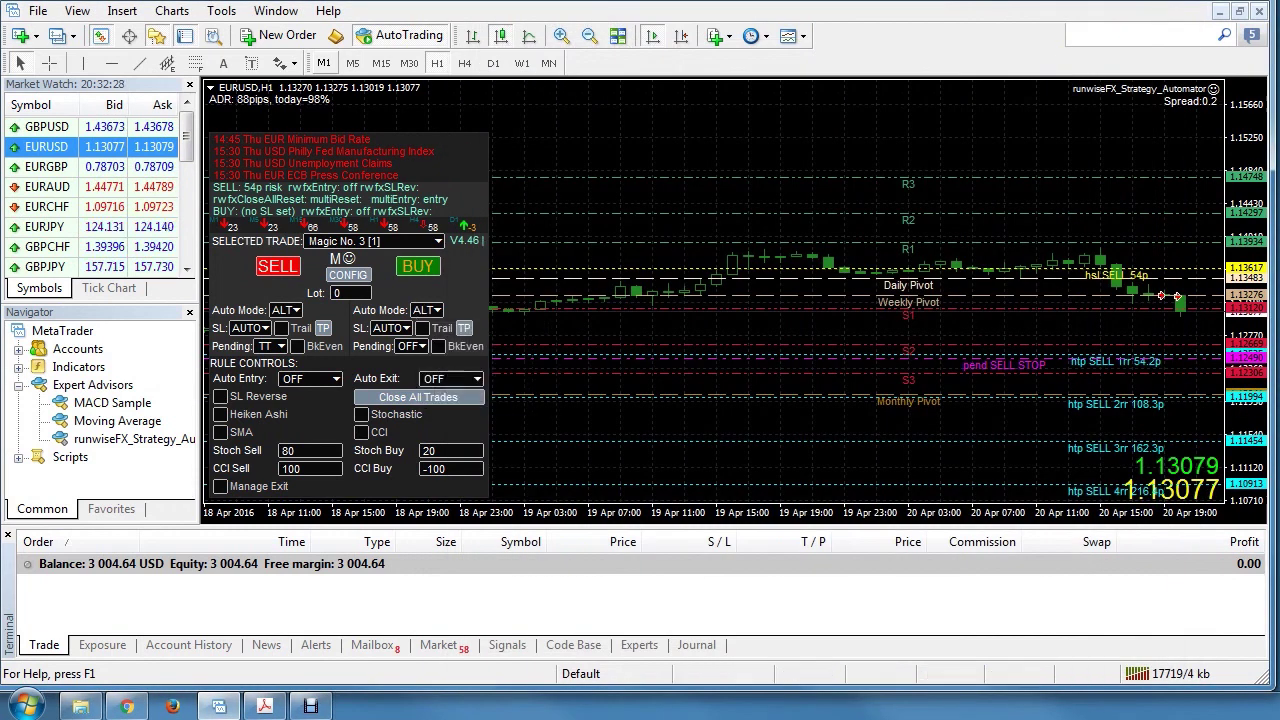